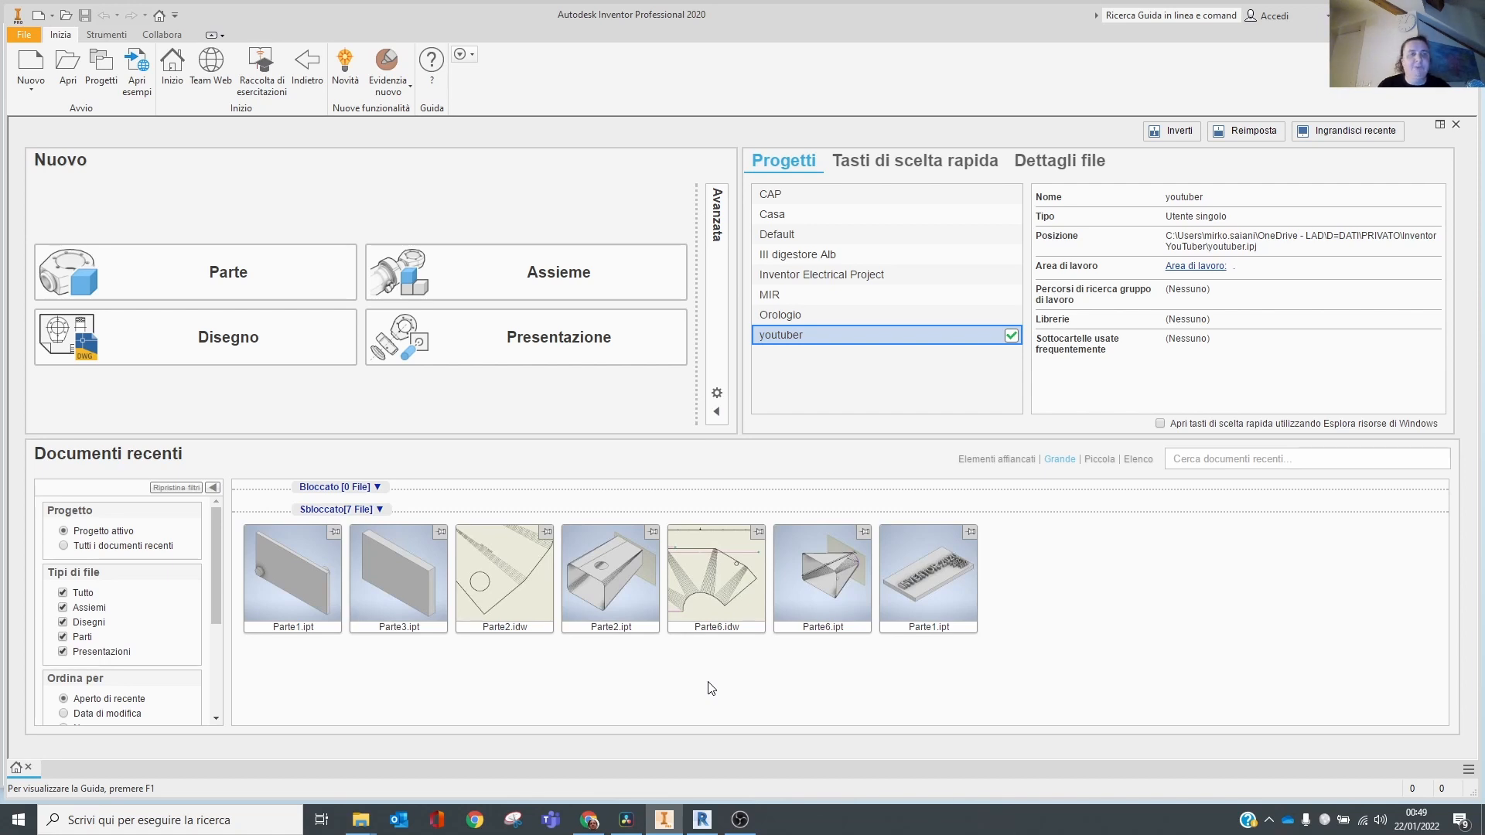
Create a new part from the Standard (mm).ipt template and start a 2D sketch on the front origin plane.
{"action": "left_click", "coordinate": [31, 64]}
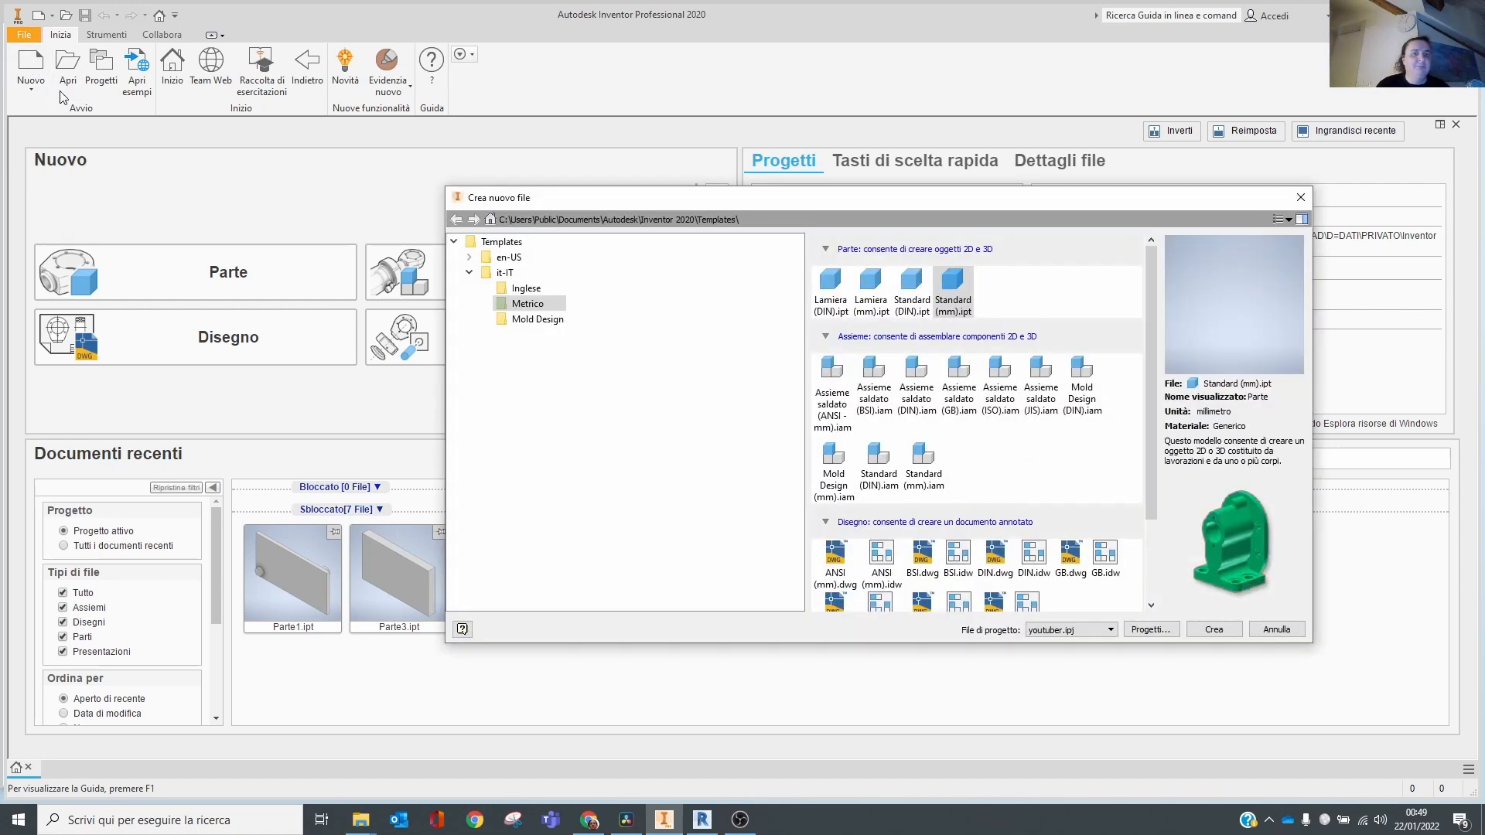
{"action": "left_click", "coordinate": [1214, 630]}
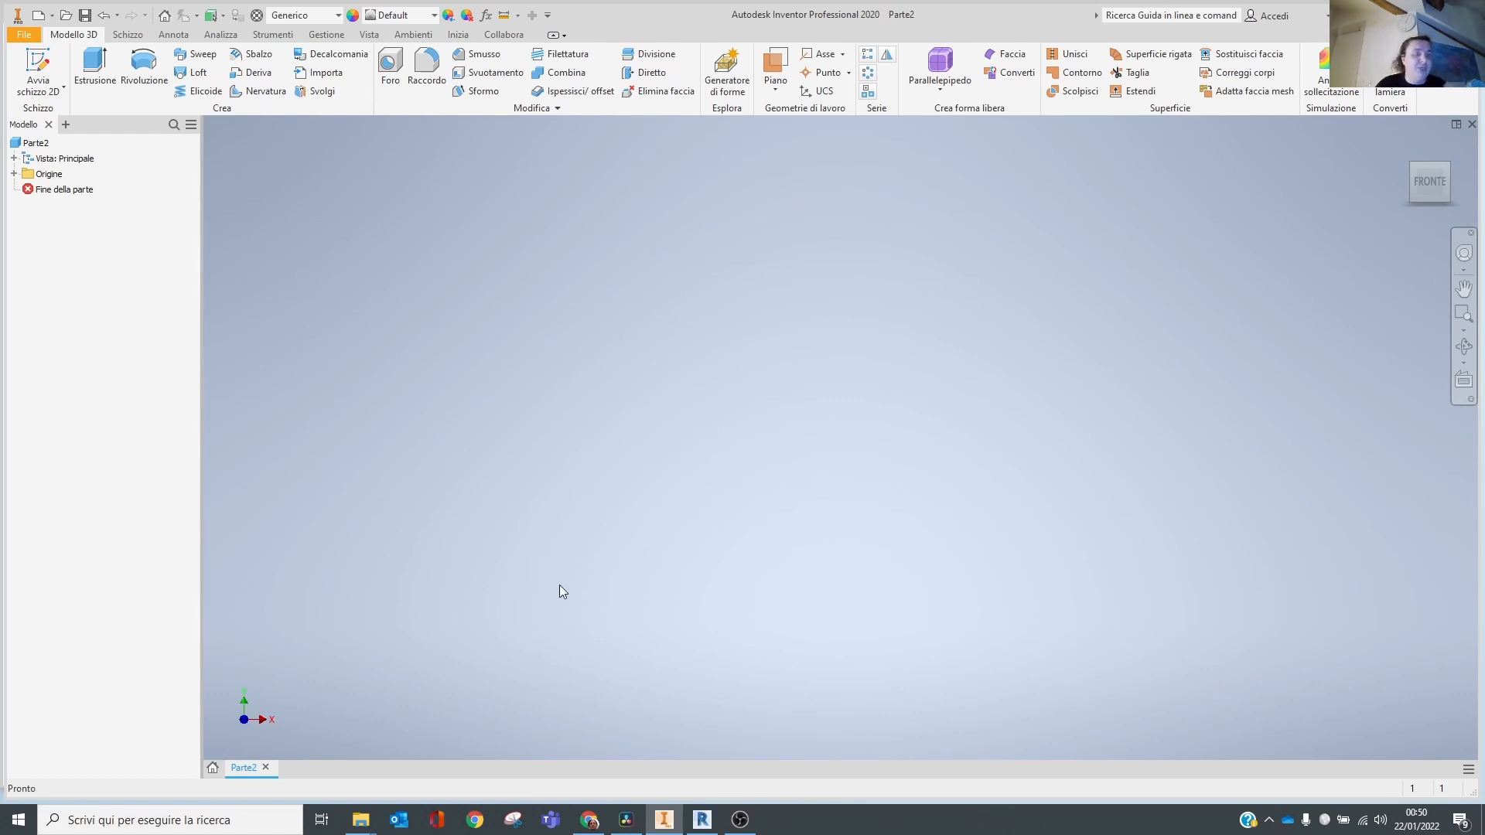
{"action": "left_click", "coordinate": [35, 58]}
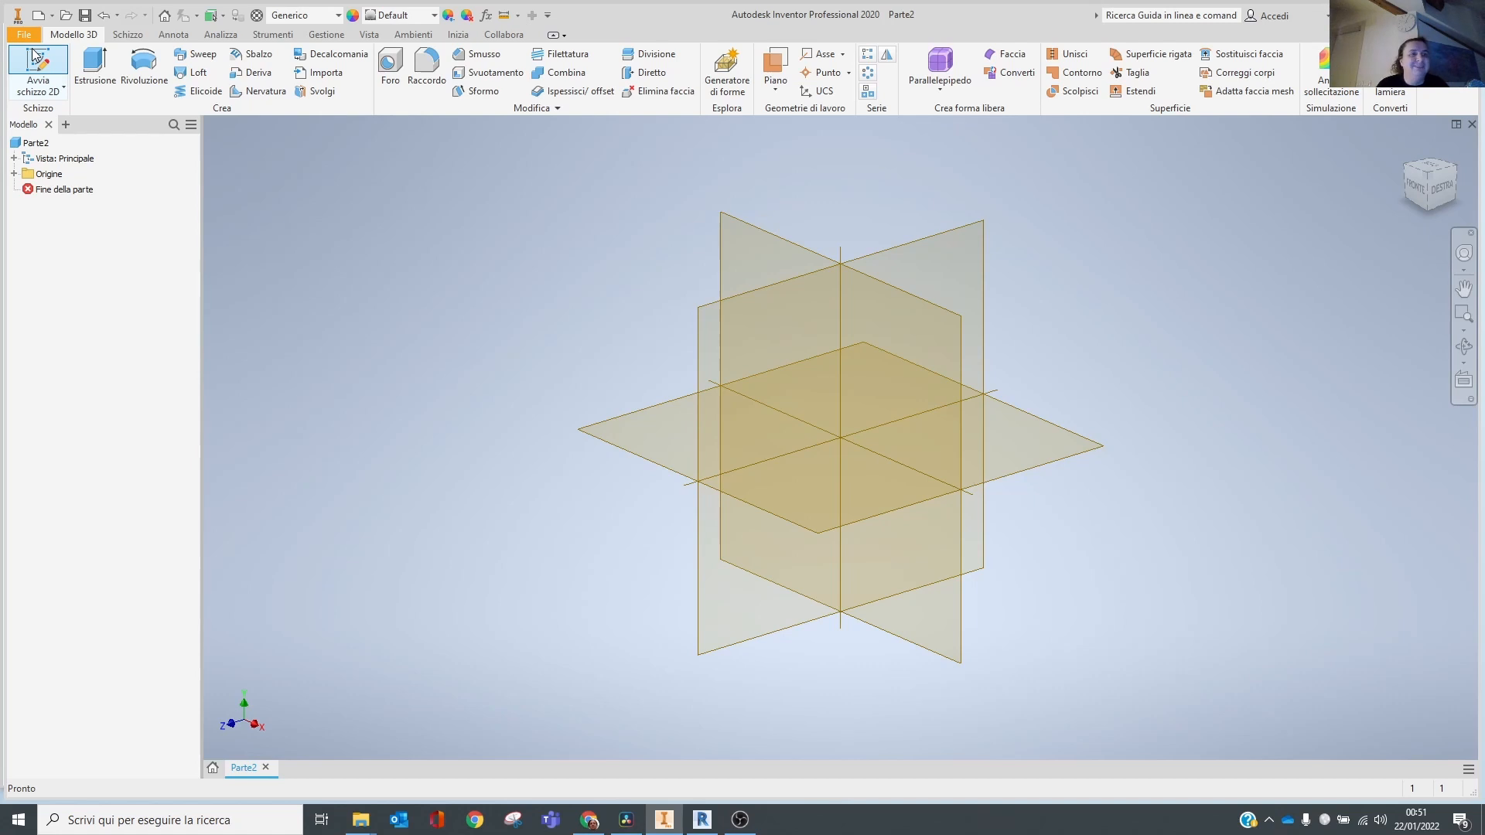
{"action": "left_click", "coordinate": [35, 56]}
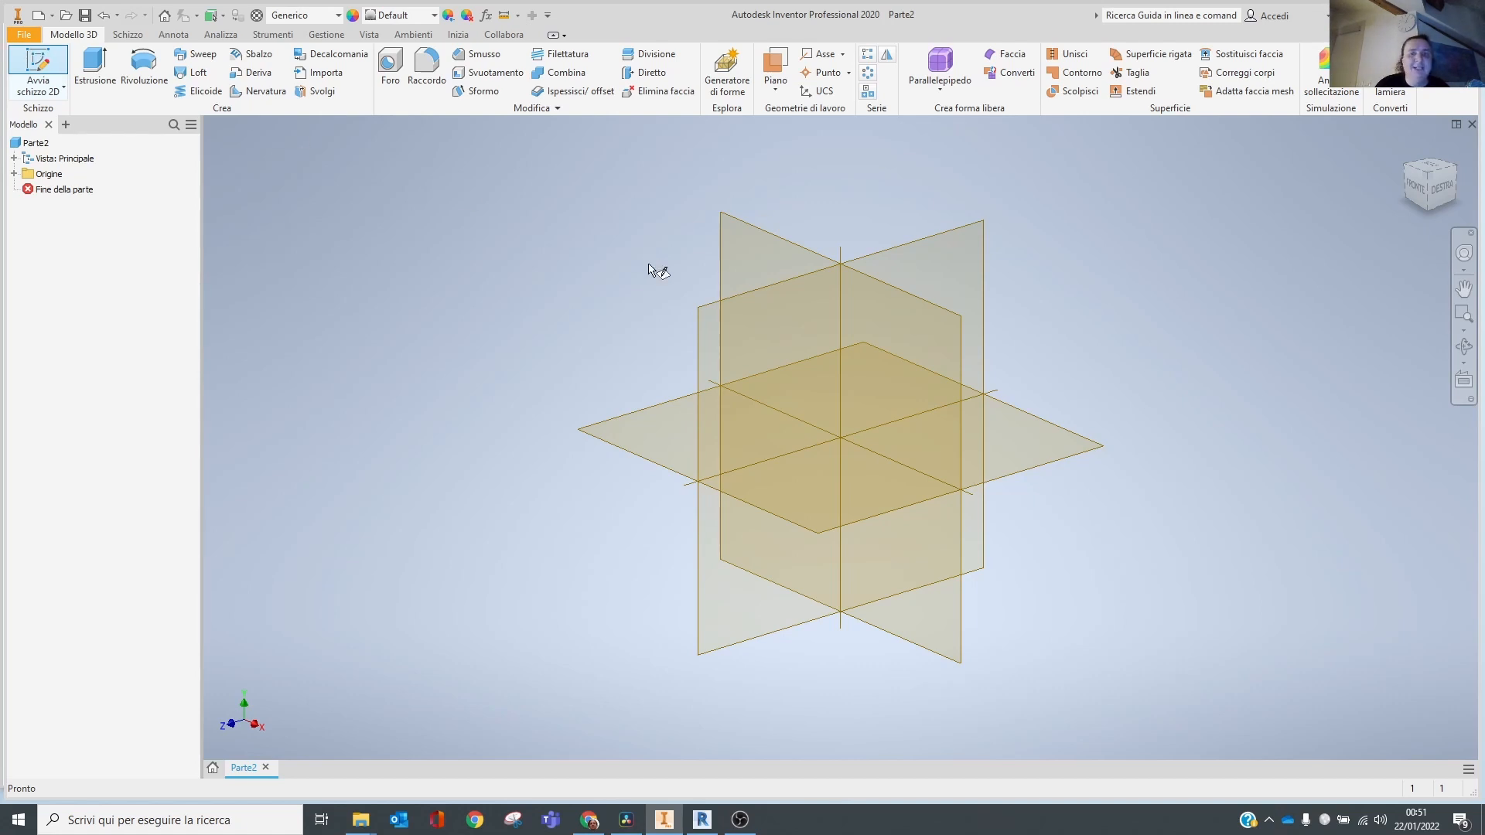
{"action": "left_click", "coordinate": [754, 240]}
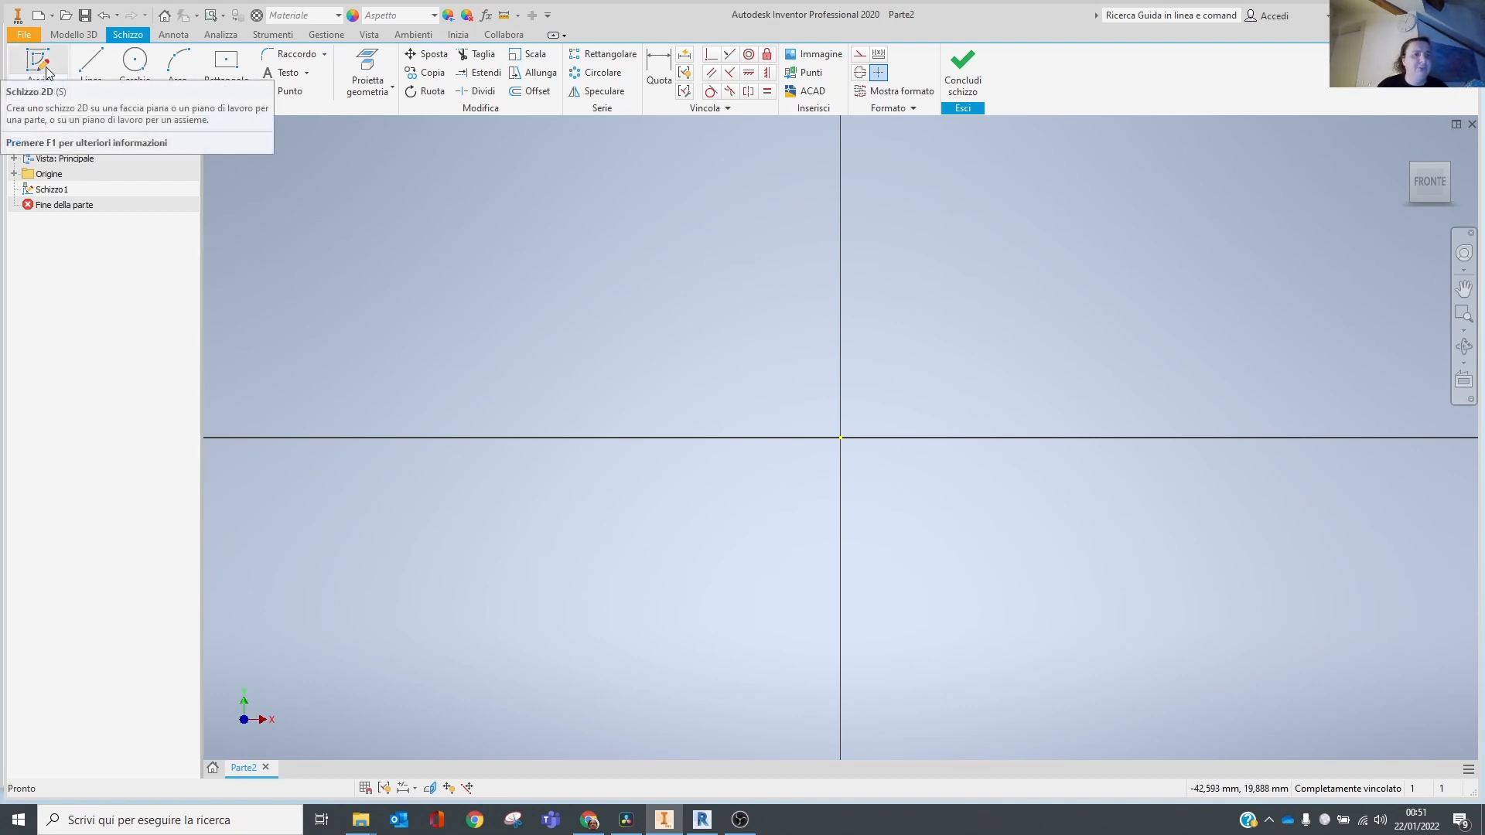
Sketch a centre rectangle about 880 by 420 mm from the origin and finish the sketch.
{"action": "left_click", "coordinate": [226, 65]}
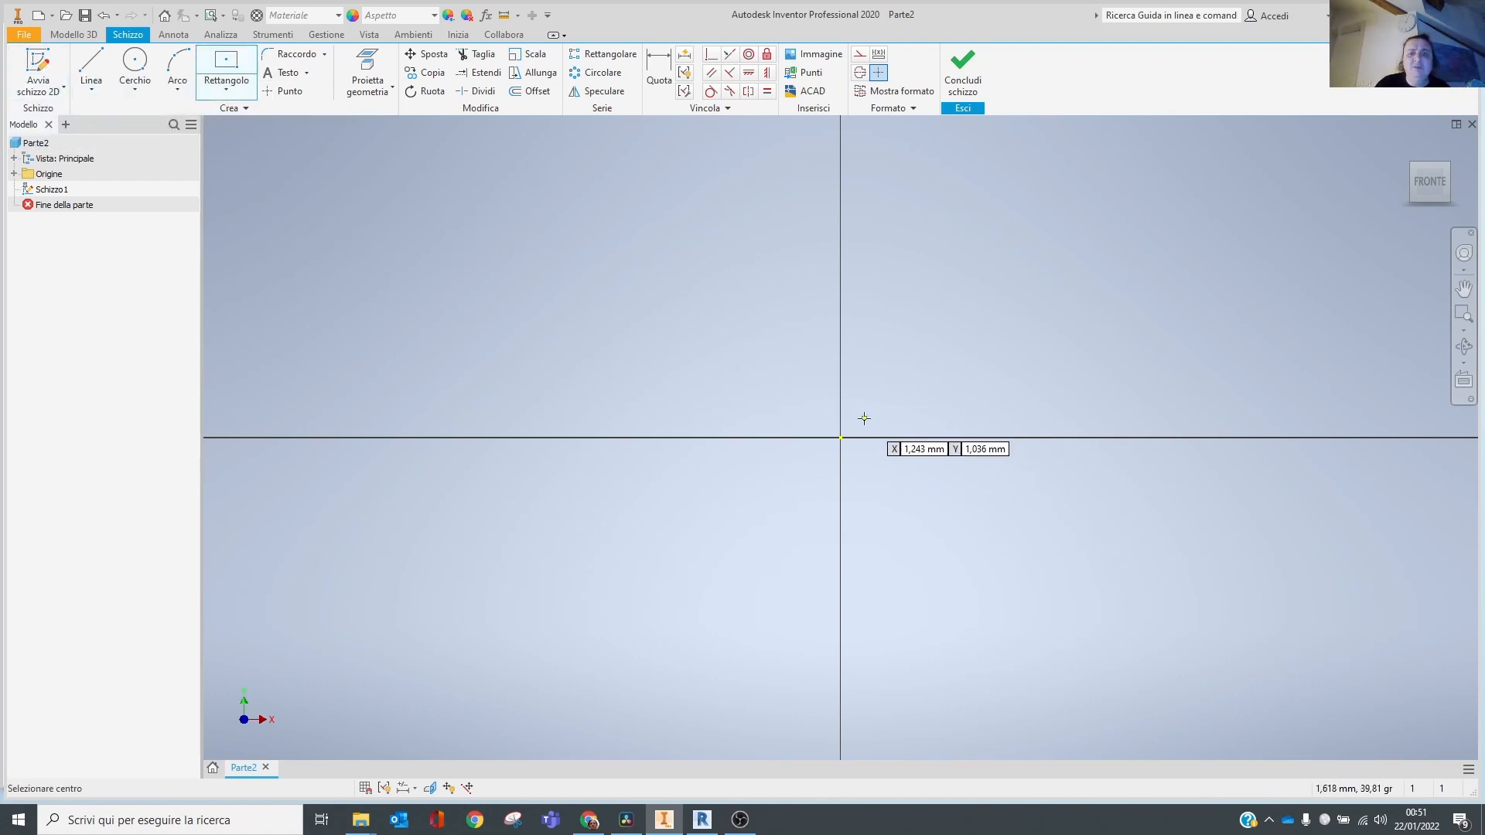
{"action": "left_click", "coordinate": [840, 438]}
{"action": "scroll", "coordinate": [1273, 316], "scroll_direction": "down", "scroll_amount": 5}
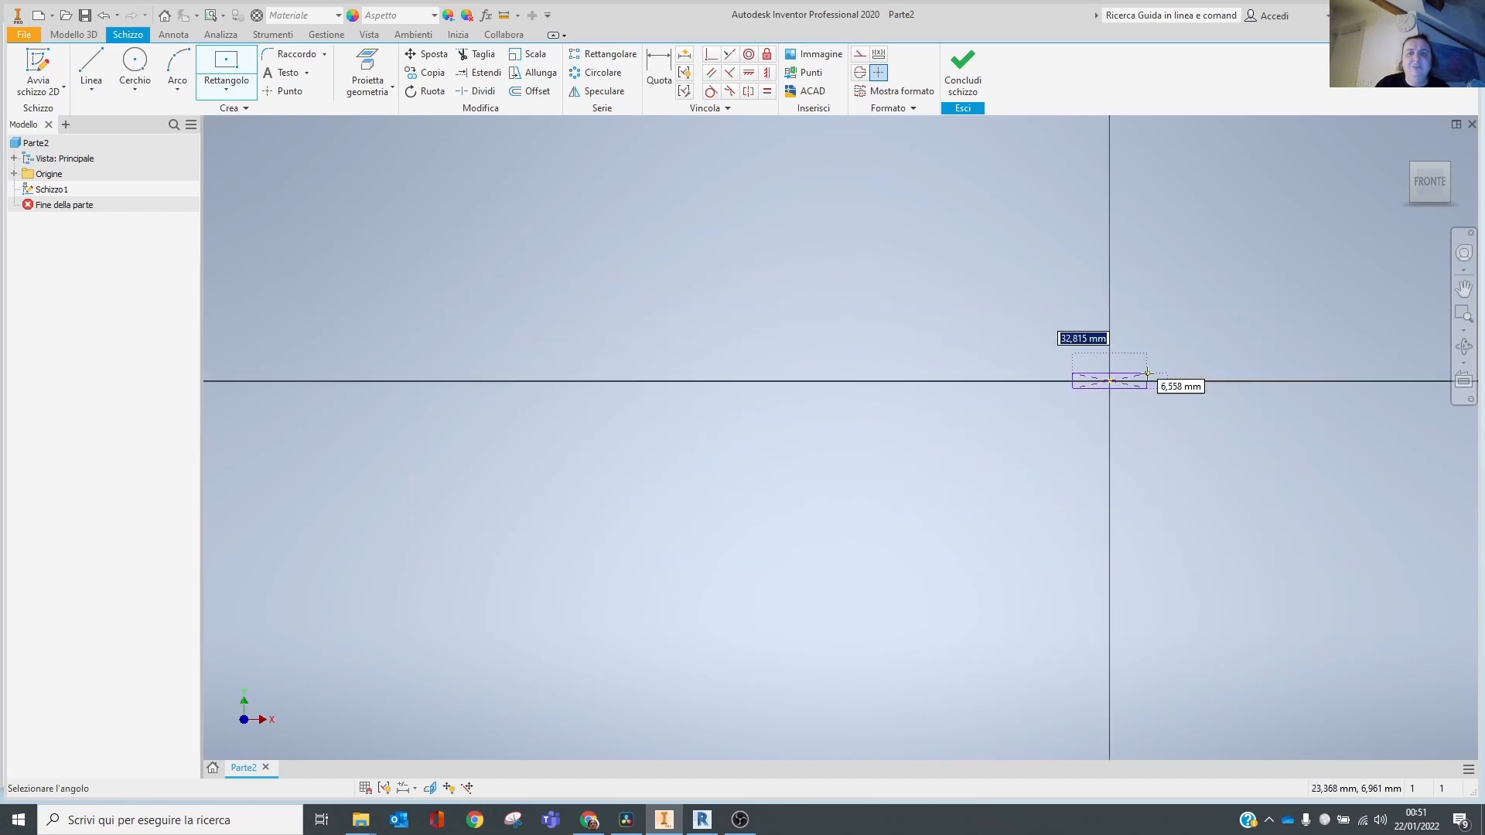
{"action": "left_click", "coordinate": [1213, 204]}
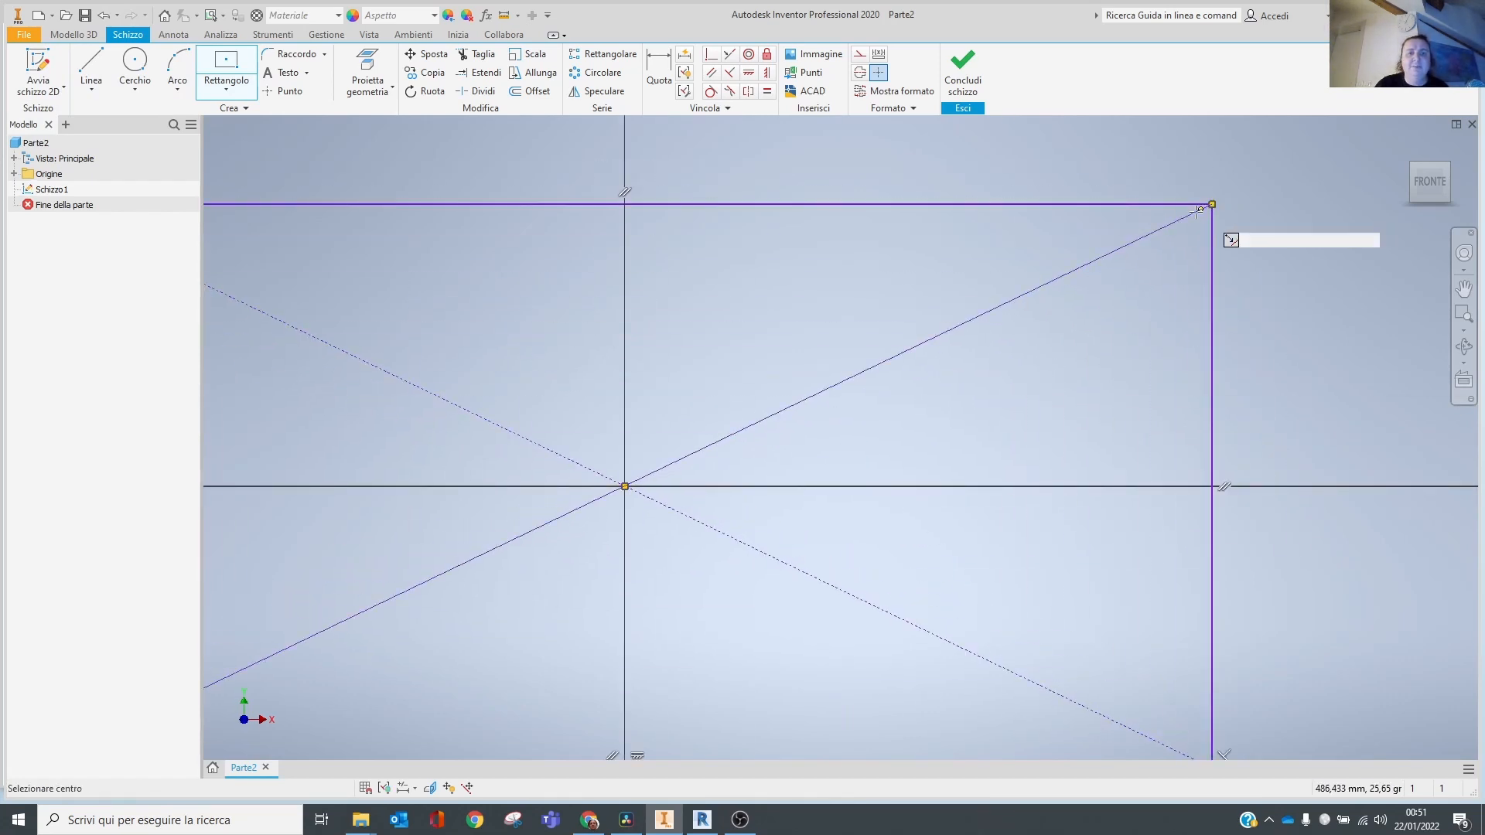
{"action": "left_click", "coordinate": [963, 68]}
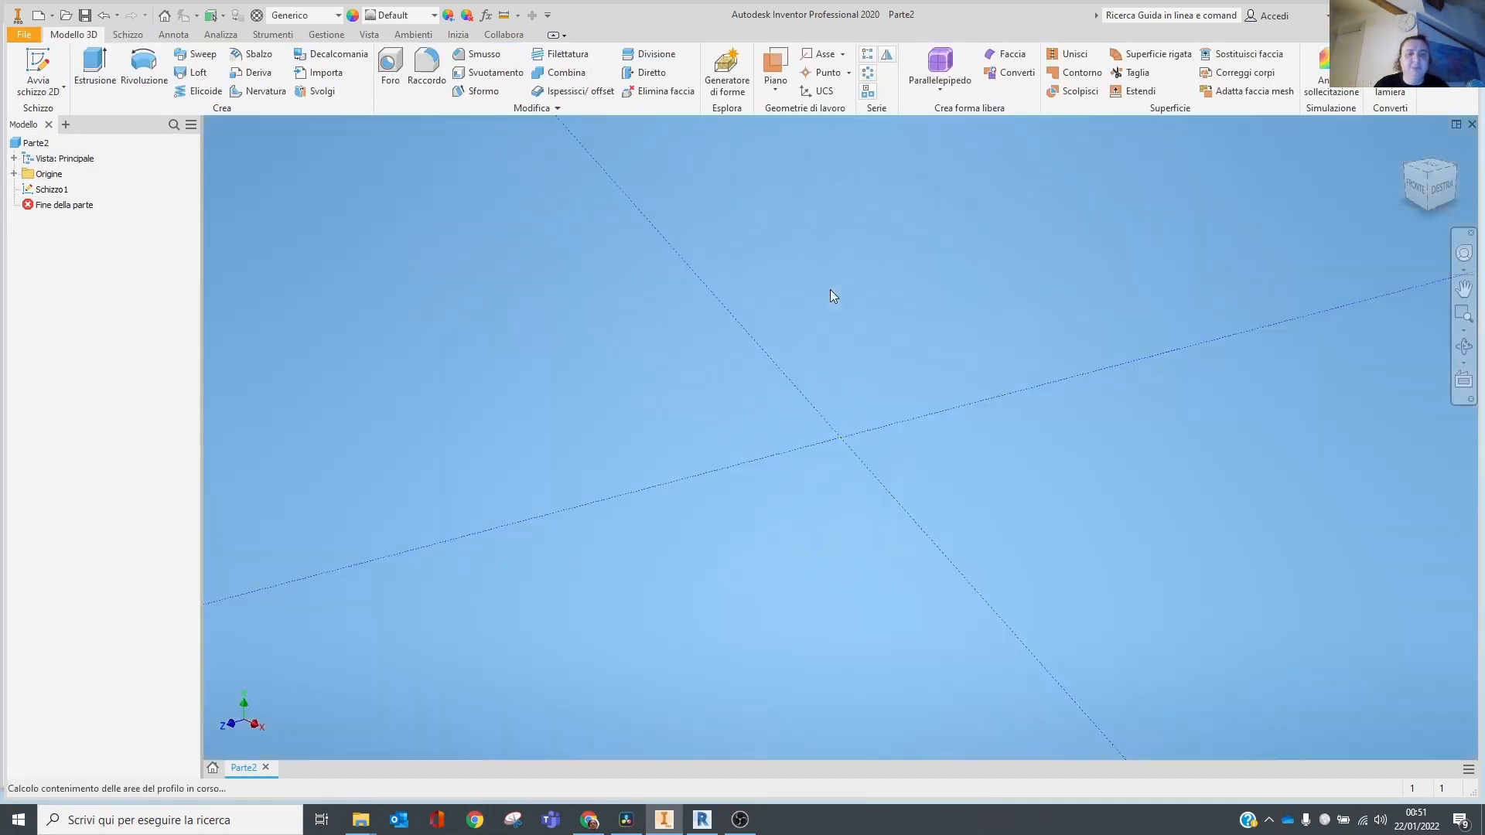
Extrude the rectangle symmetrically about its sketch plane to a total thickness of 100 mm.
{"action": "key", "text": "e"}
{"action": "scroll", "coordinate": [820, 317], "scroll_direction": "up", "scroll_amount": 5}
{"action": "scroll", "coordinate": [626, 318], "scroll_direction": "down", "scroll_amount": 2}
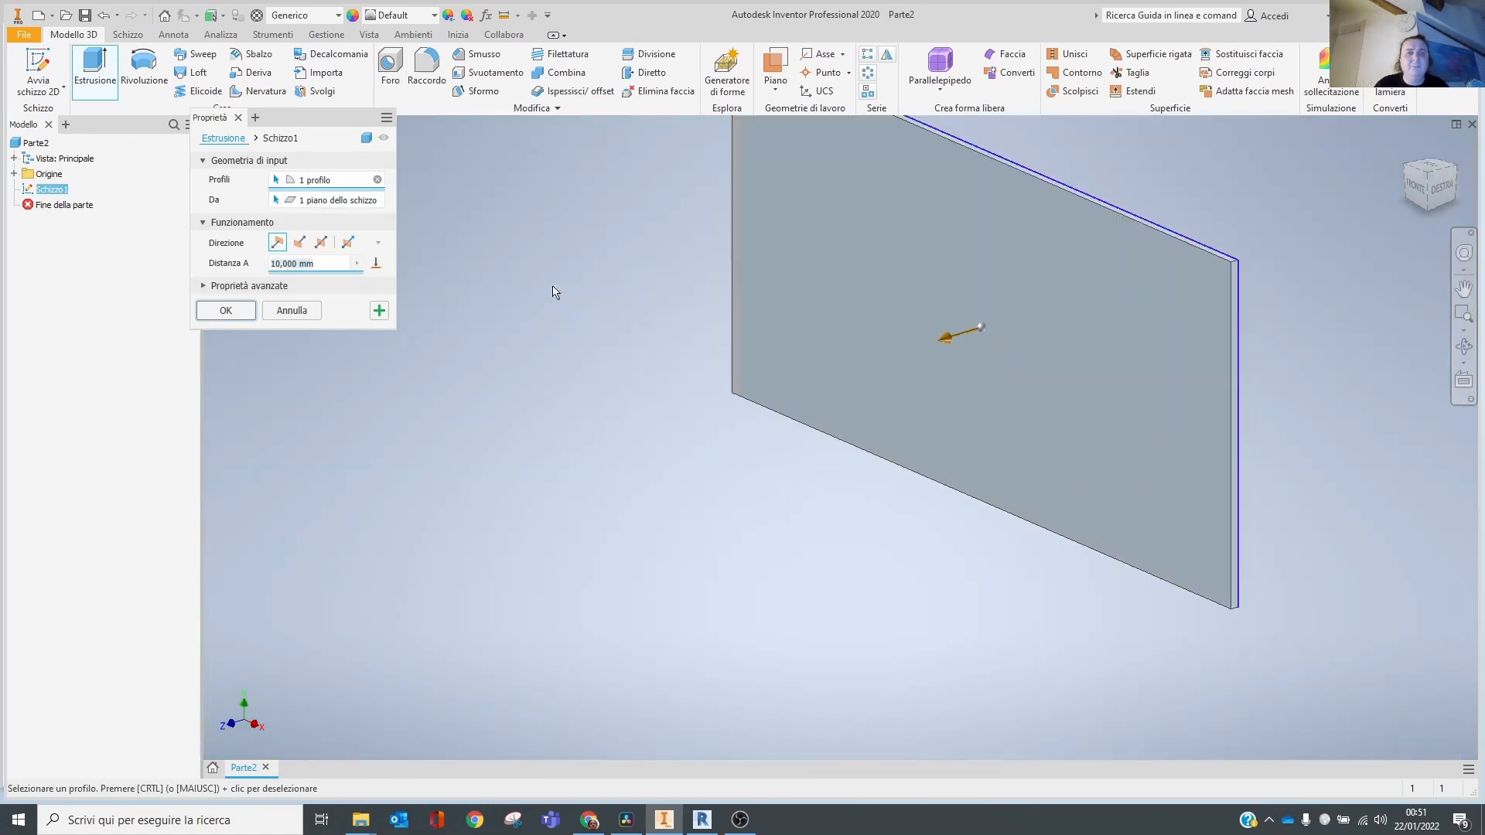
{"action": "left_click", "coordinate": [321, 243]}
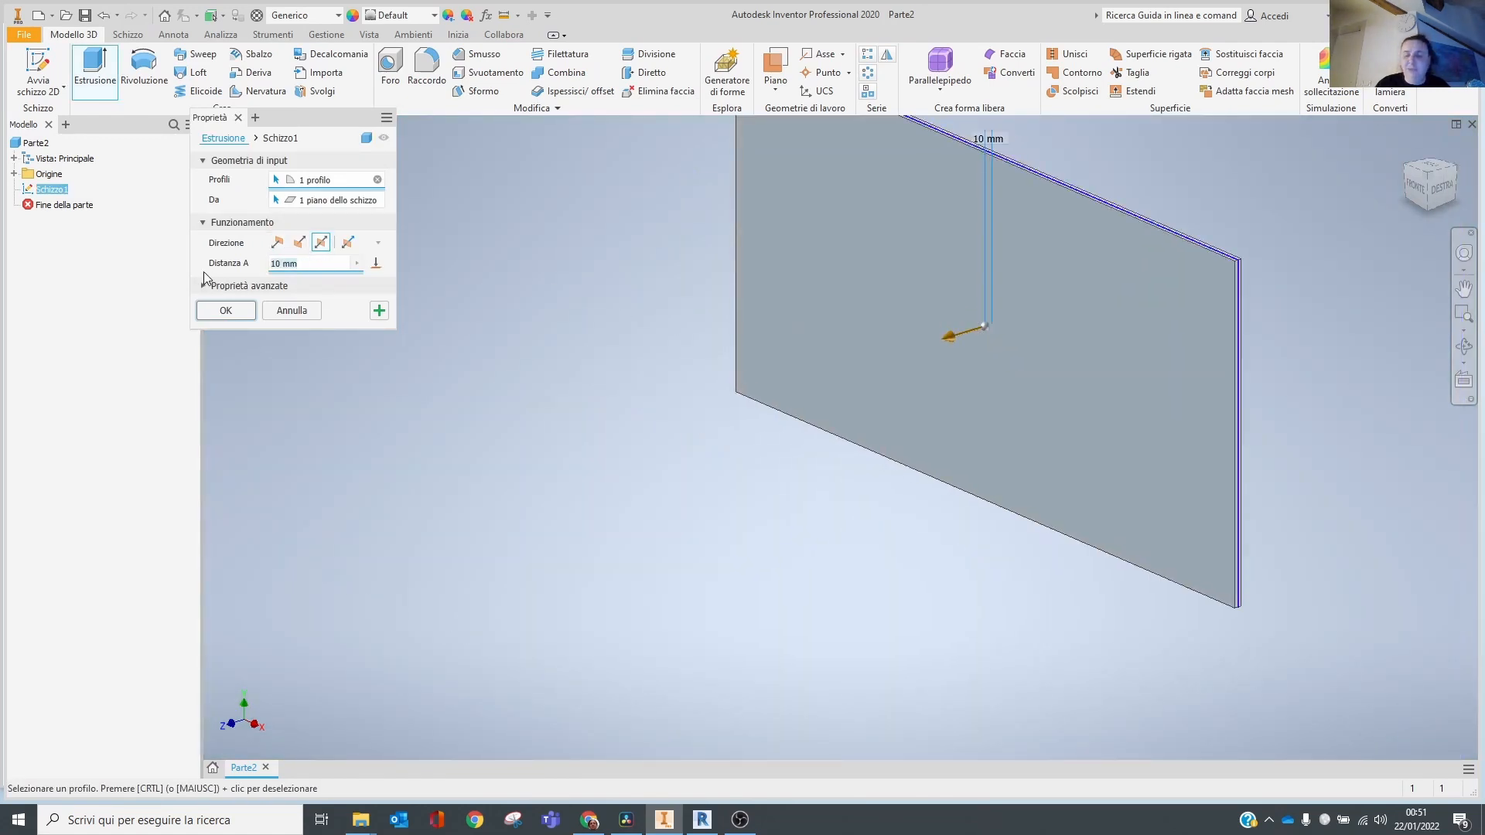
{"action": "type", "text": "200"}
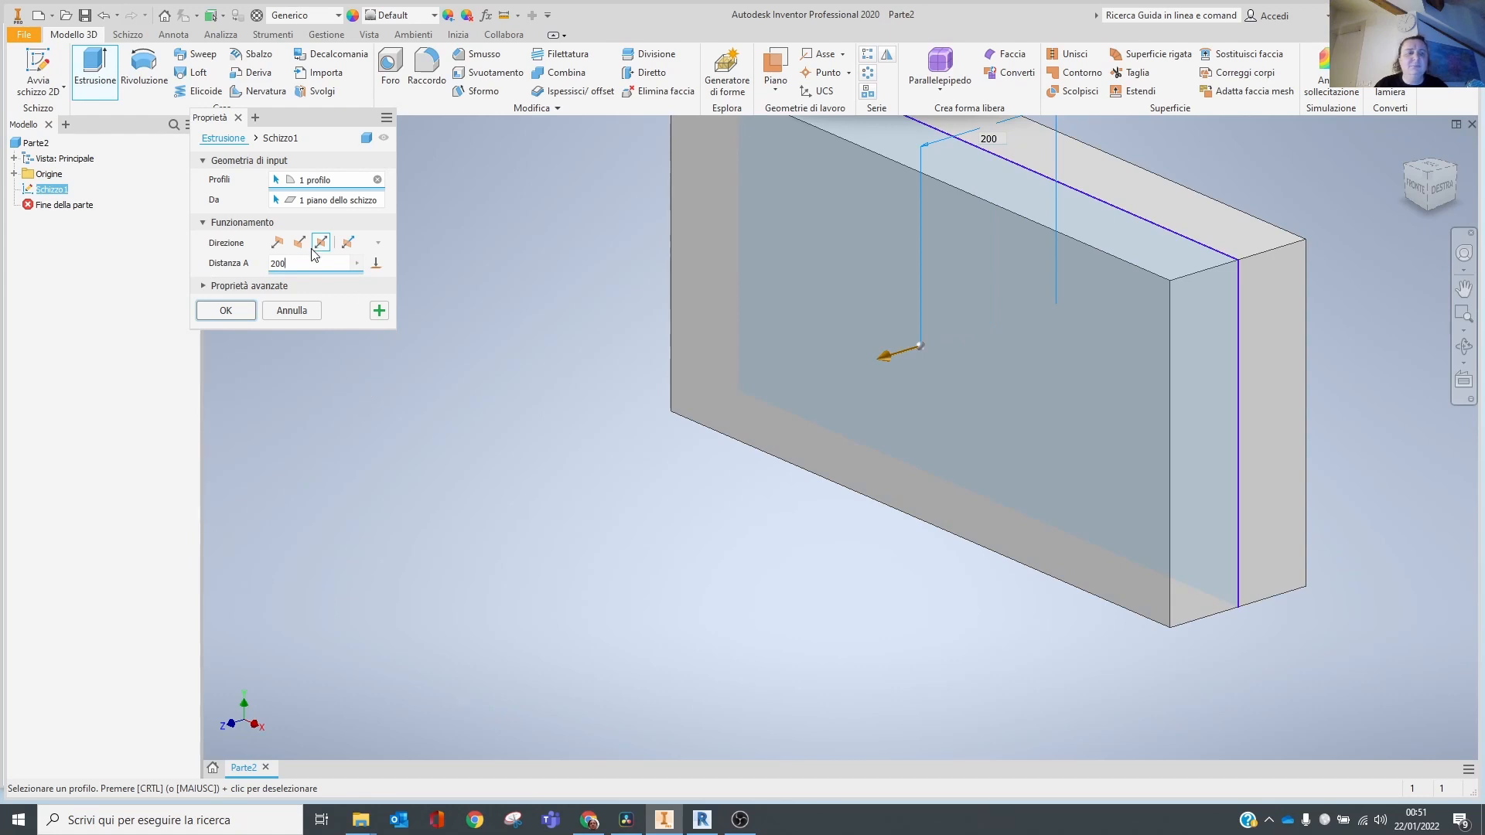
{"action": "left_click_drag", "start_coordinate": [306, 264], "coordinate": [207, 263]}
{"action": "type", "text": "1"}
{"action": "left_click", "coordinate": [225, 310]}
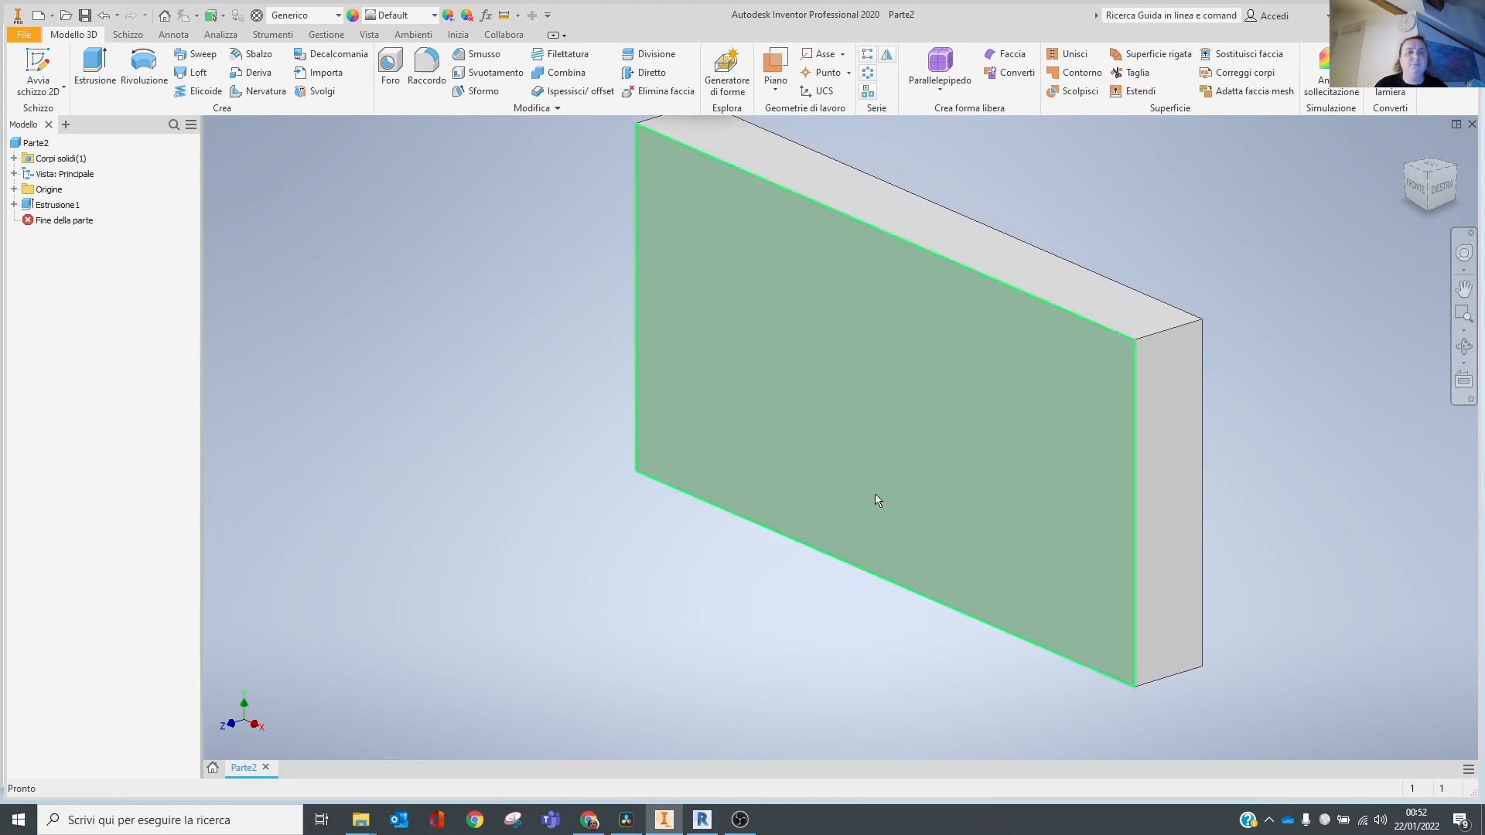
Sketch a 33,7 mm diameter circle on the block's front face, near its lower-left corner.
{"action": "left_click", "coordinate": [38, 68]}
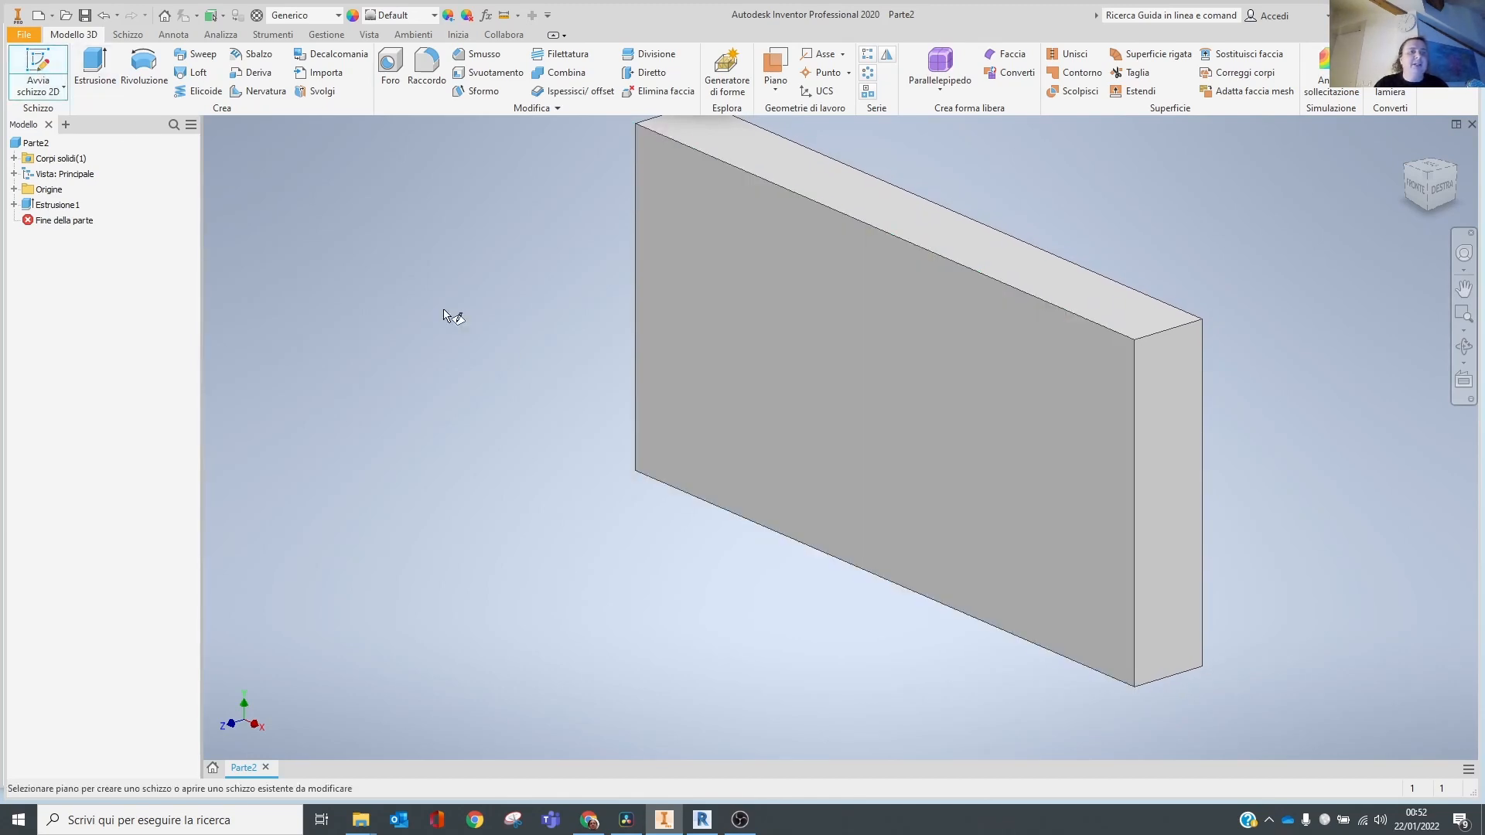
{"action": "left_click", "coordinate": [786, 466]}
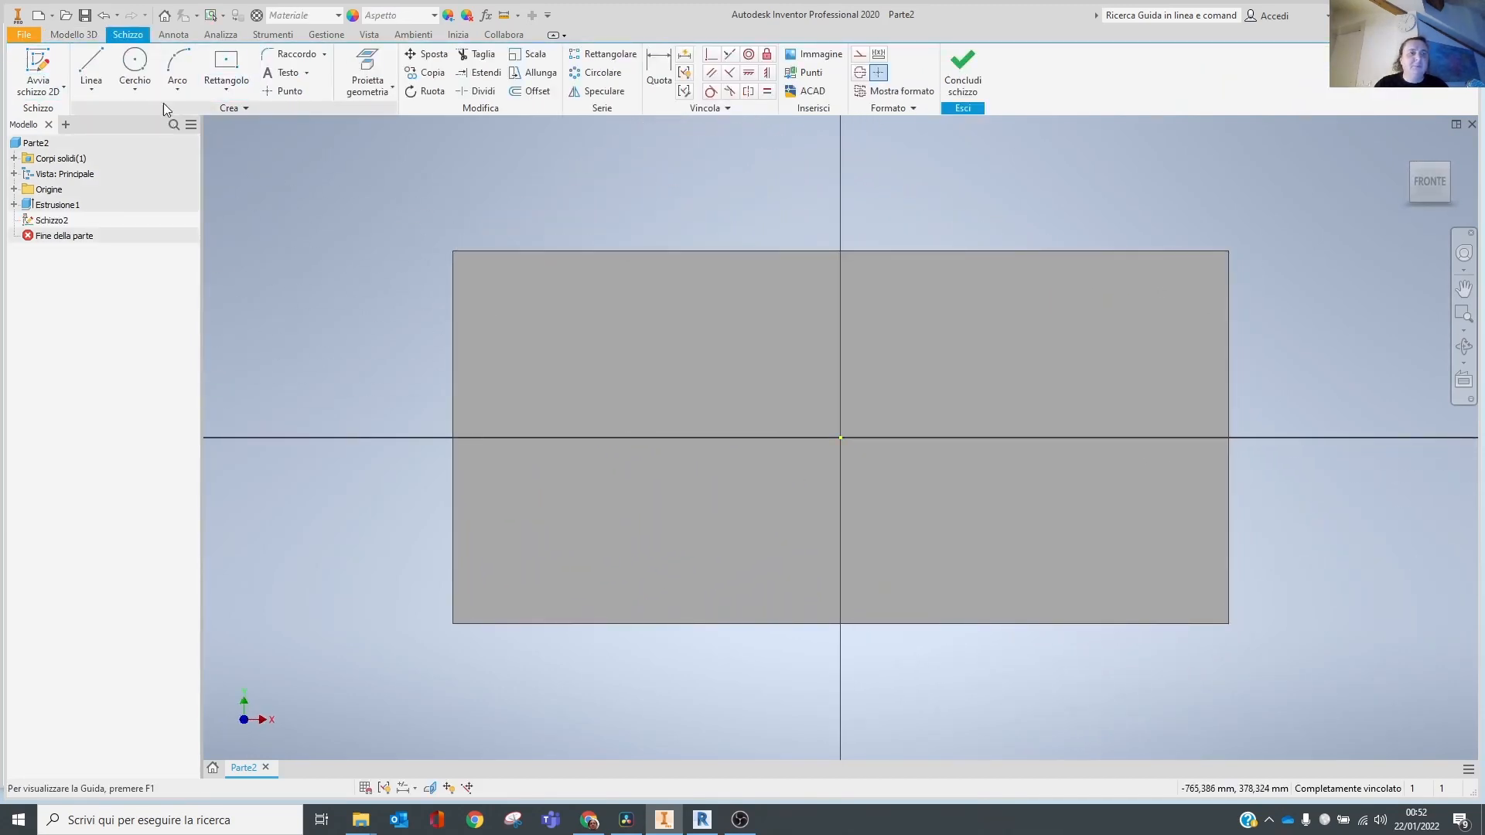
{"action": "left_click", "coordinate": [135, 66]}
{"action": "left_click", "coordinate": [494, 585]}
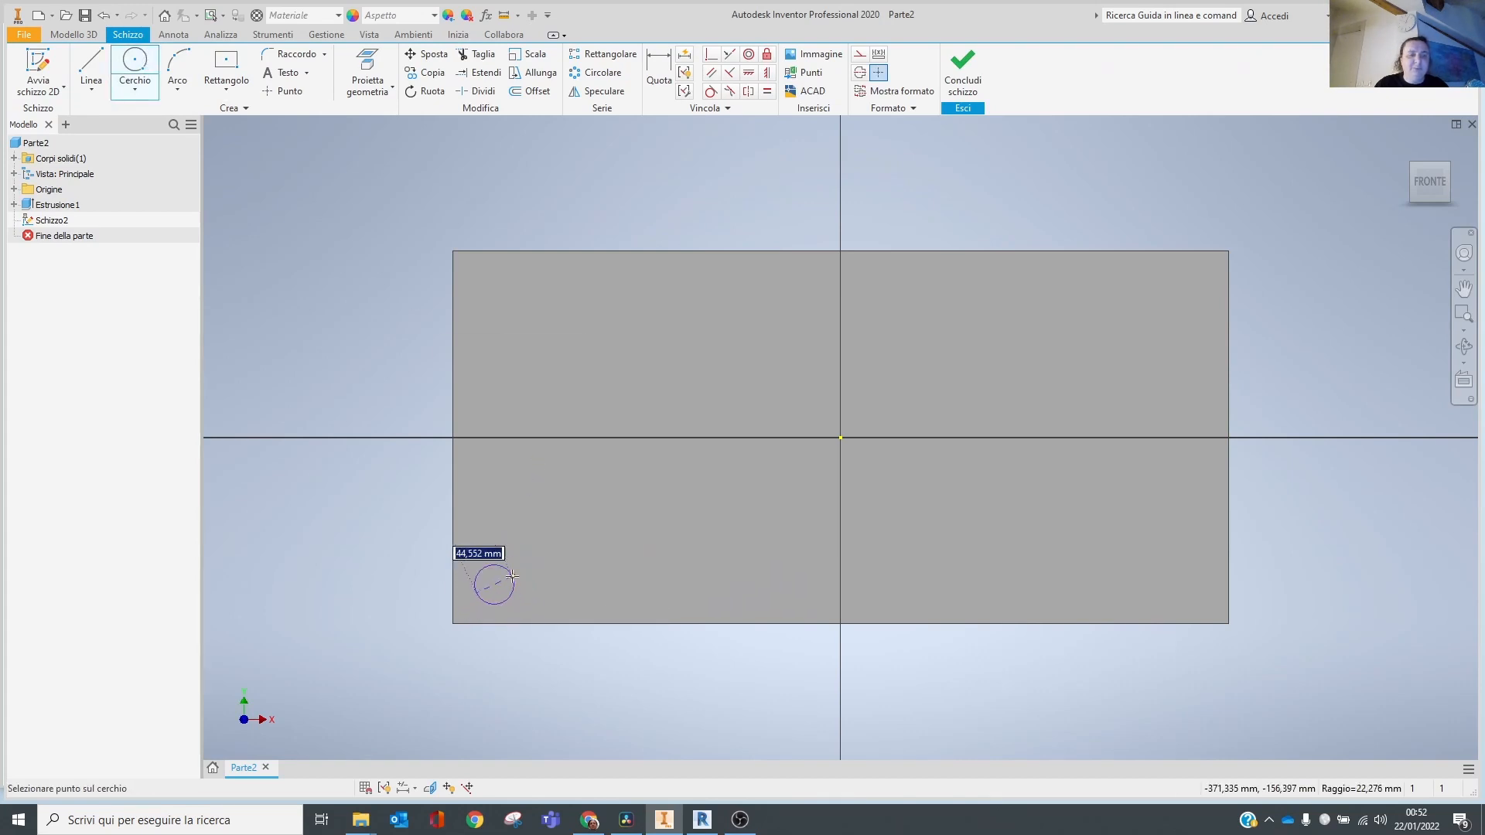
{"action": "type", "text": "33,7"}
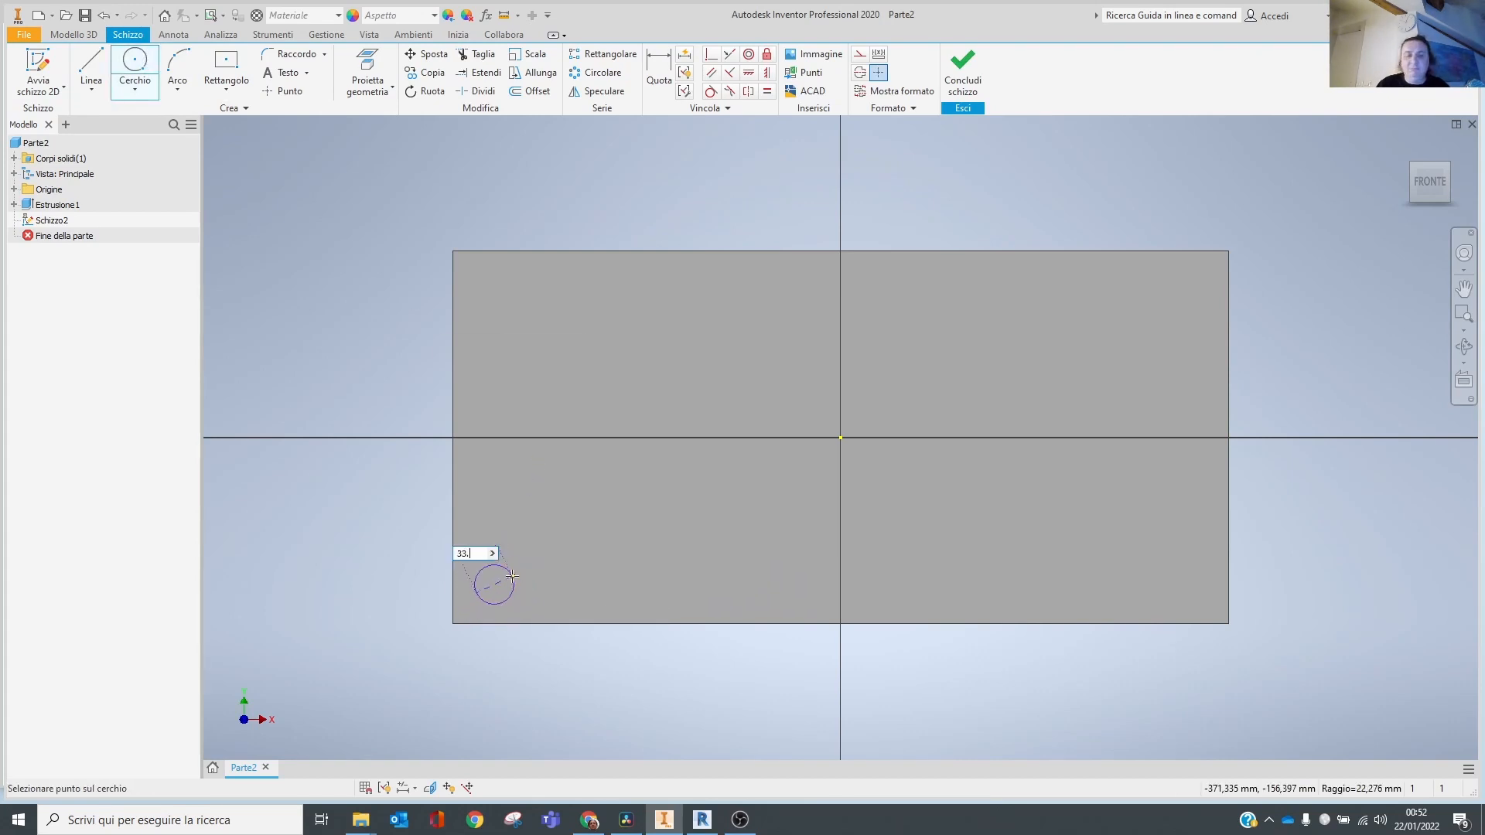
{"action": "key", "text": "Return"}
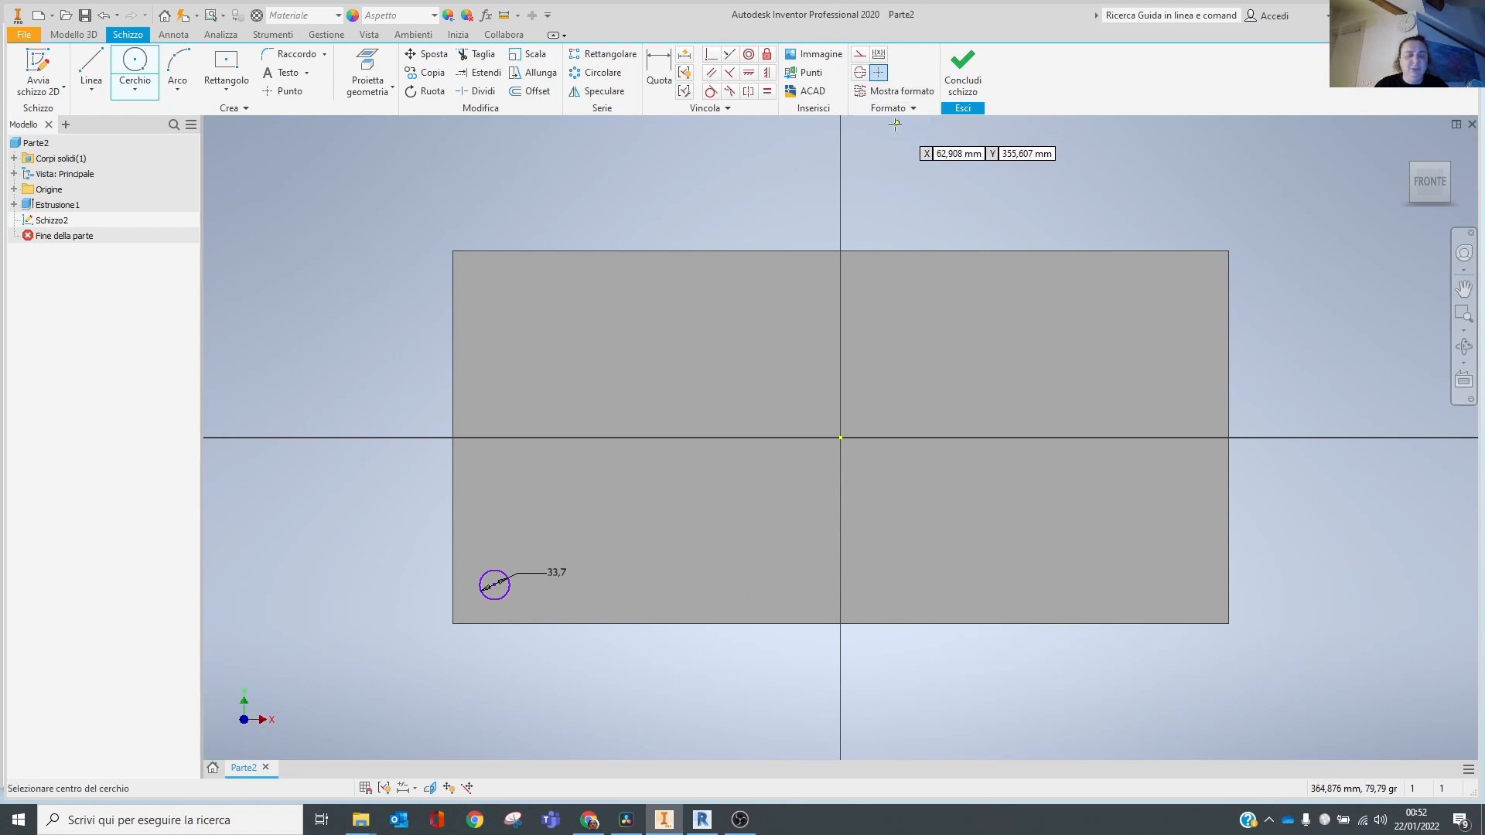
Extrude the front circle 50 mm outward from the block, joined to the solid.
{"action": "key", "text": "e"}
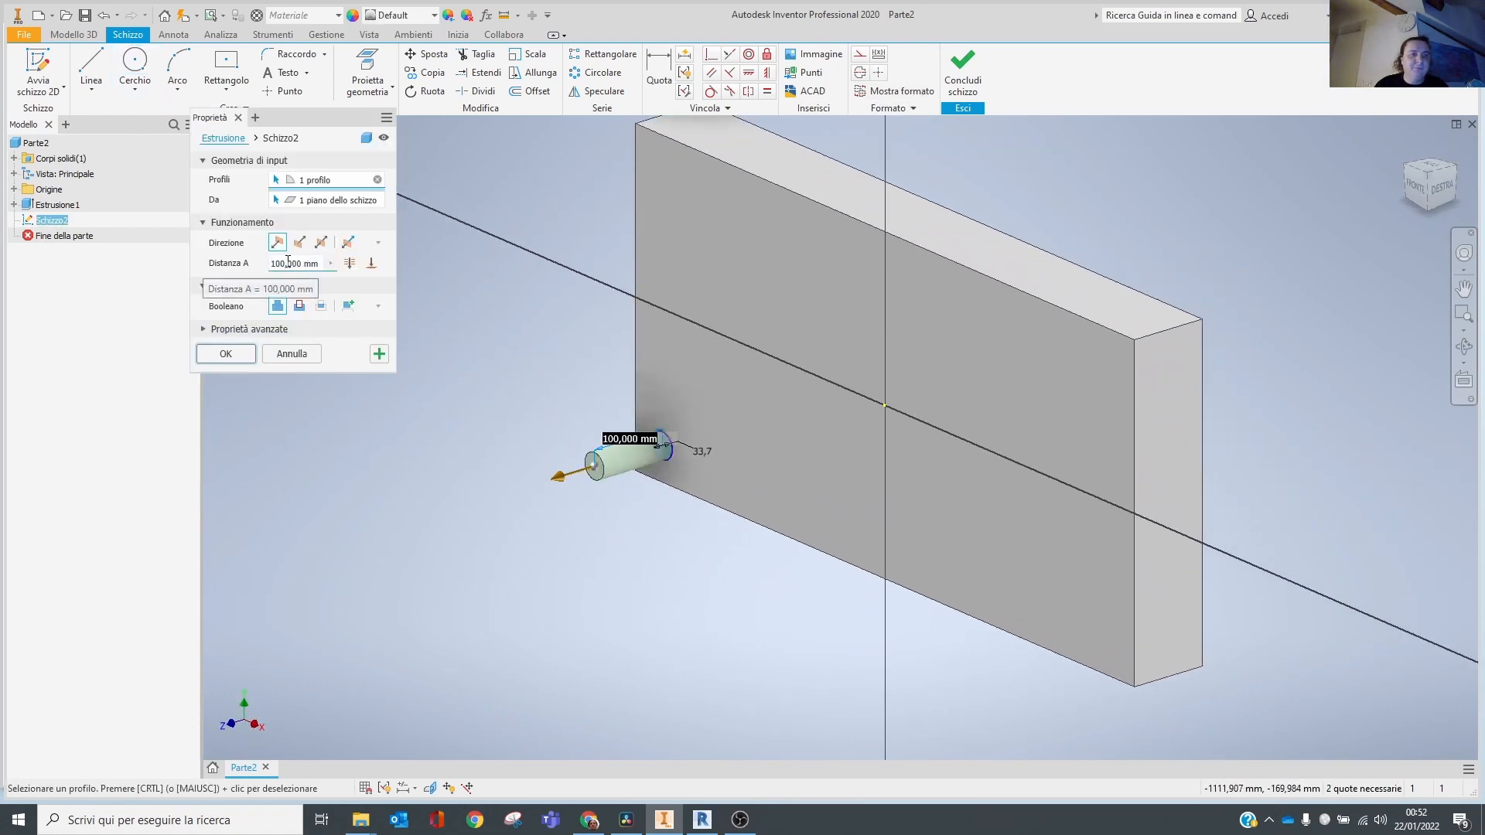
{"action": "left_click", "coordinate": [309, 265]}
{"action": "type", "text": "50"}
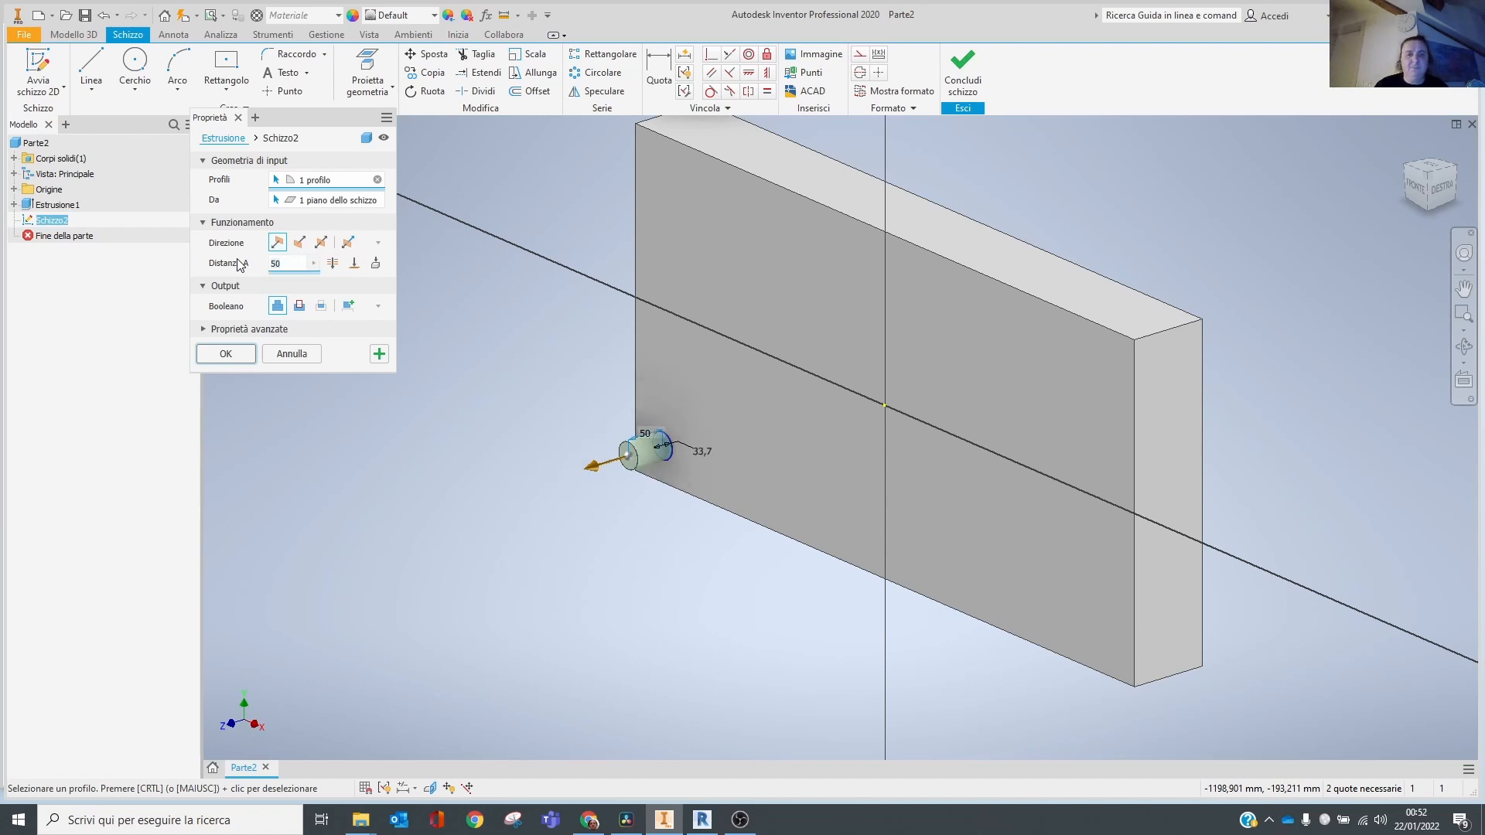
{"action": "left_click", "coordinate": [225, 353]}
Sketch a 33,7 mm diameter circle on the block's rear face, near the upper-left corner as seen from behind, and finish the sketch.
{"action": "key", "text": "s"}
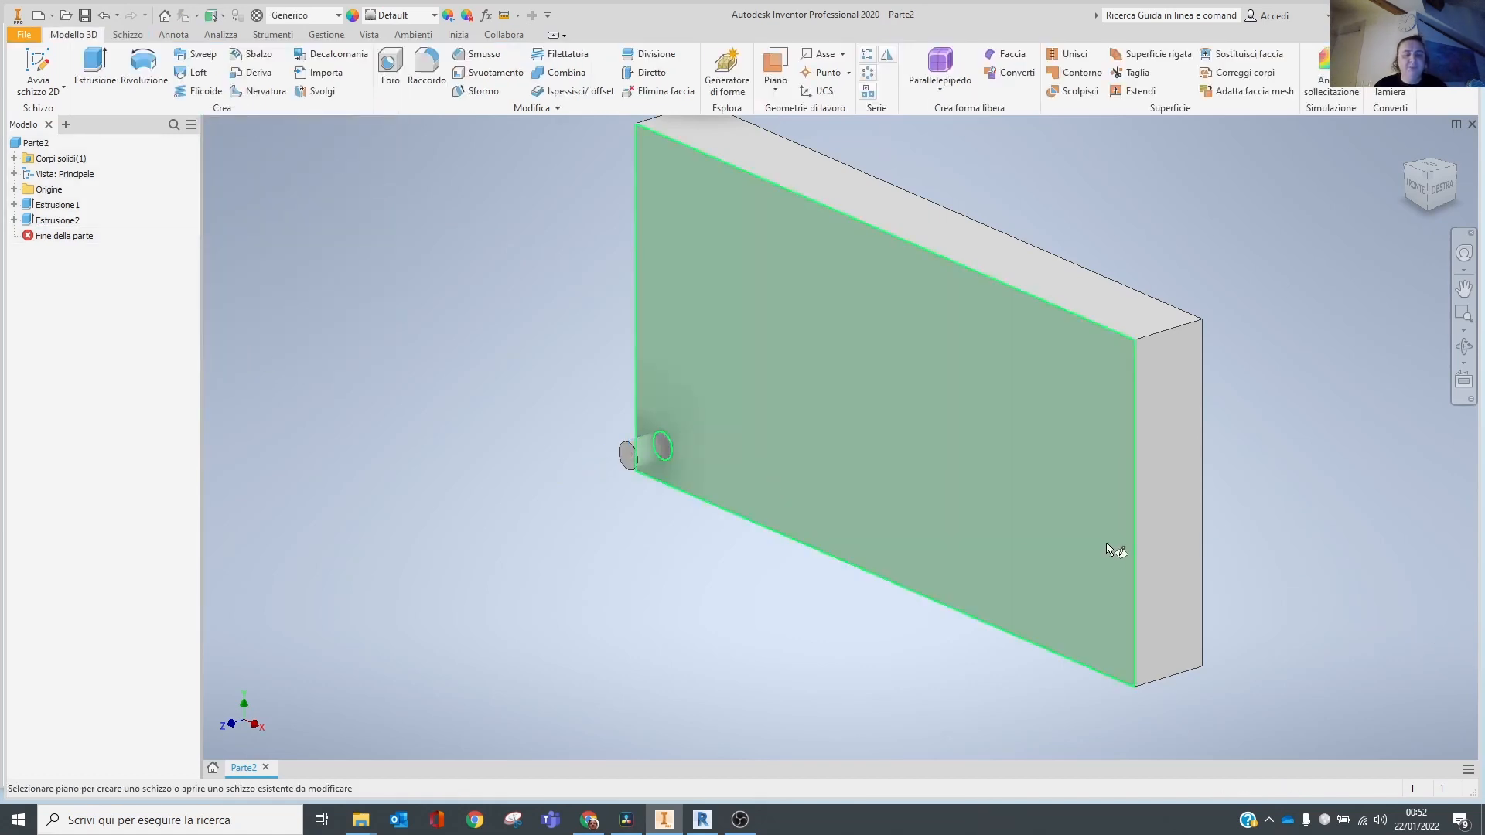
{"action": "middle_click_drag", "start_coordinate": [1227, 524], "coordinate": [1093, 488], "text": "shift"}
{"action": "left_click", "coordinate": [859, 341]}
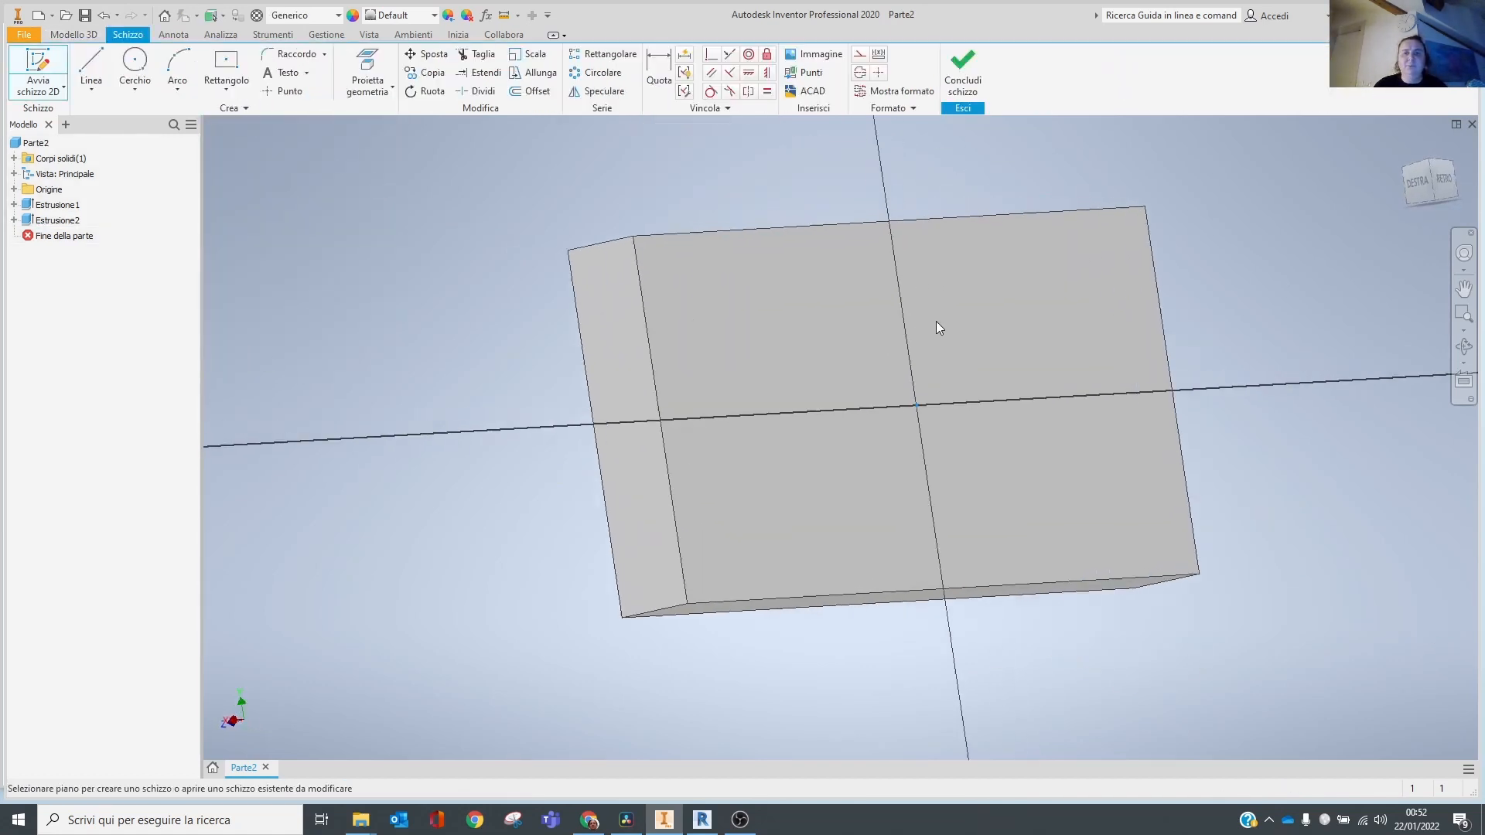
{"action": "left_click", "coordinate": [128, 65]}
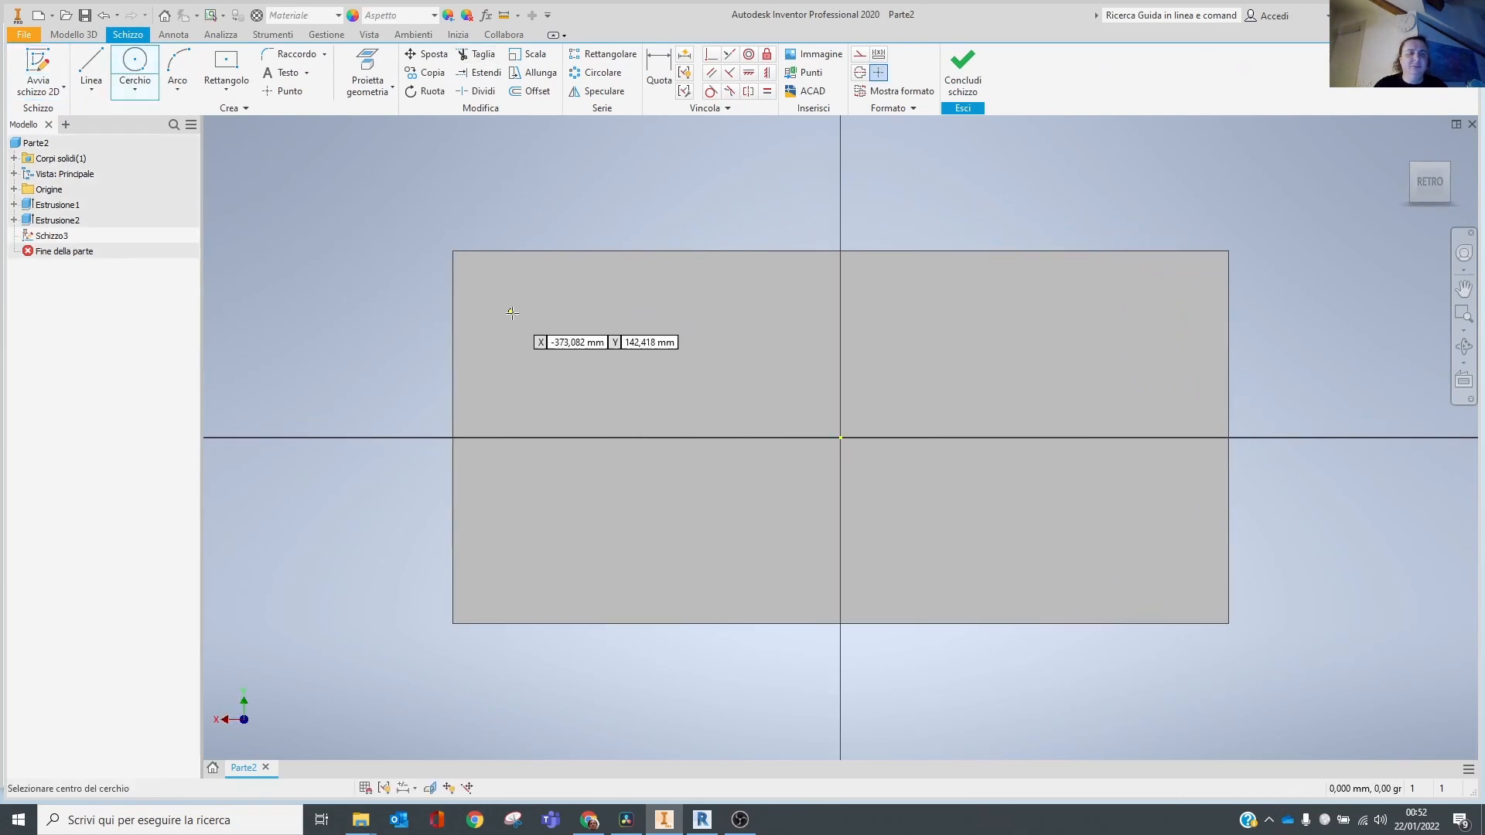
{"action": "left_click", "coordinate": [492, 285]}
{"action": "type", "text": "33,7"}
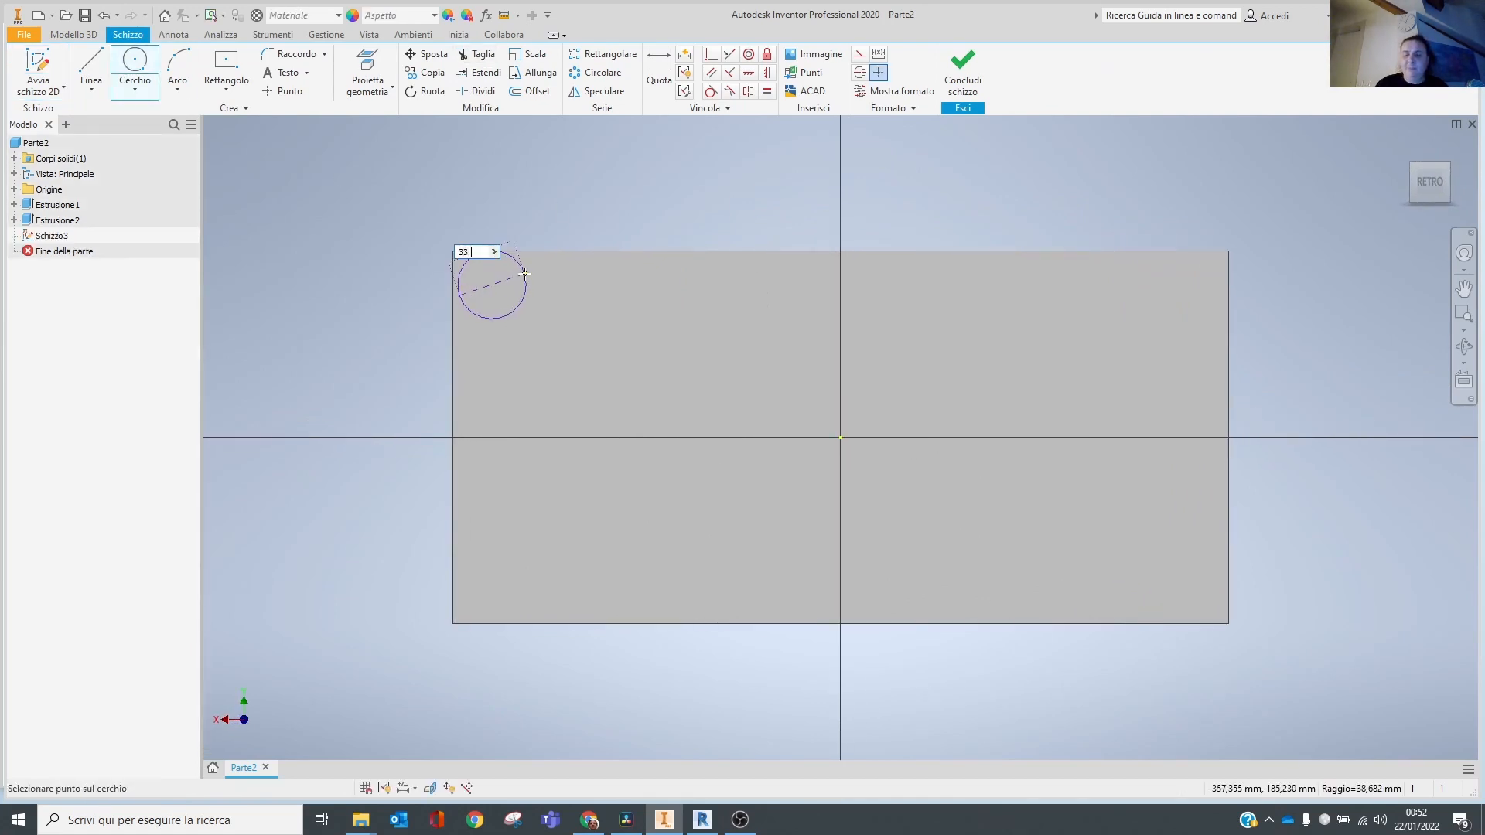
{"action": "key", "text": "Return"}
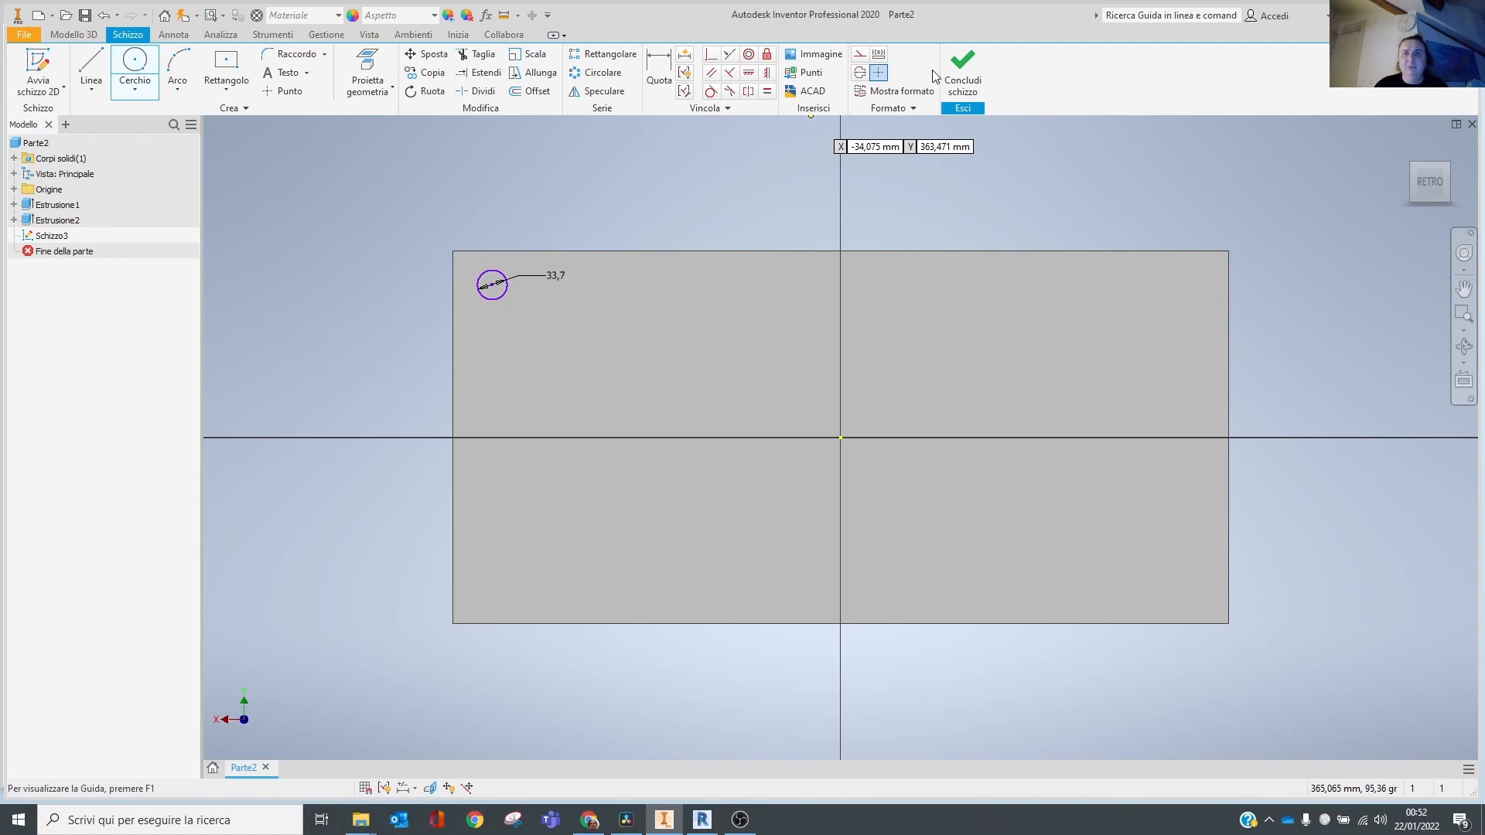
{"action": "left_click", "coordinate": [963, 73]}
Extrude the rear circle 50 mm outward from the block, joined to the solid.
{"action": "key", "text": "e"}
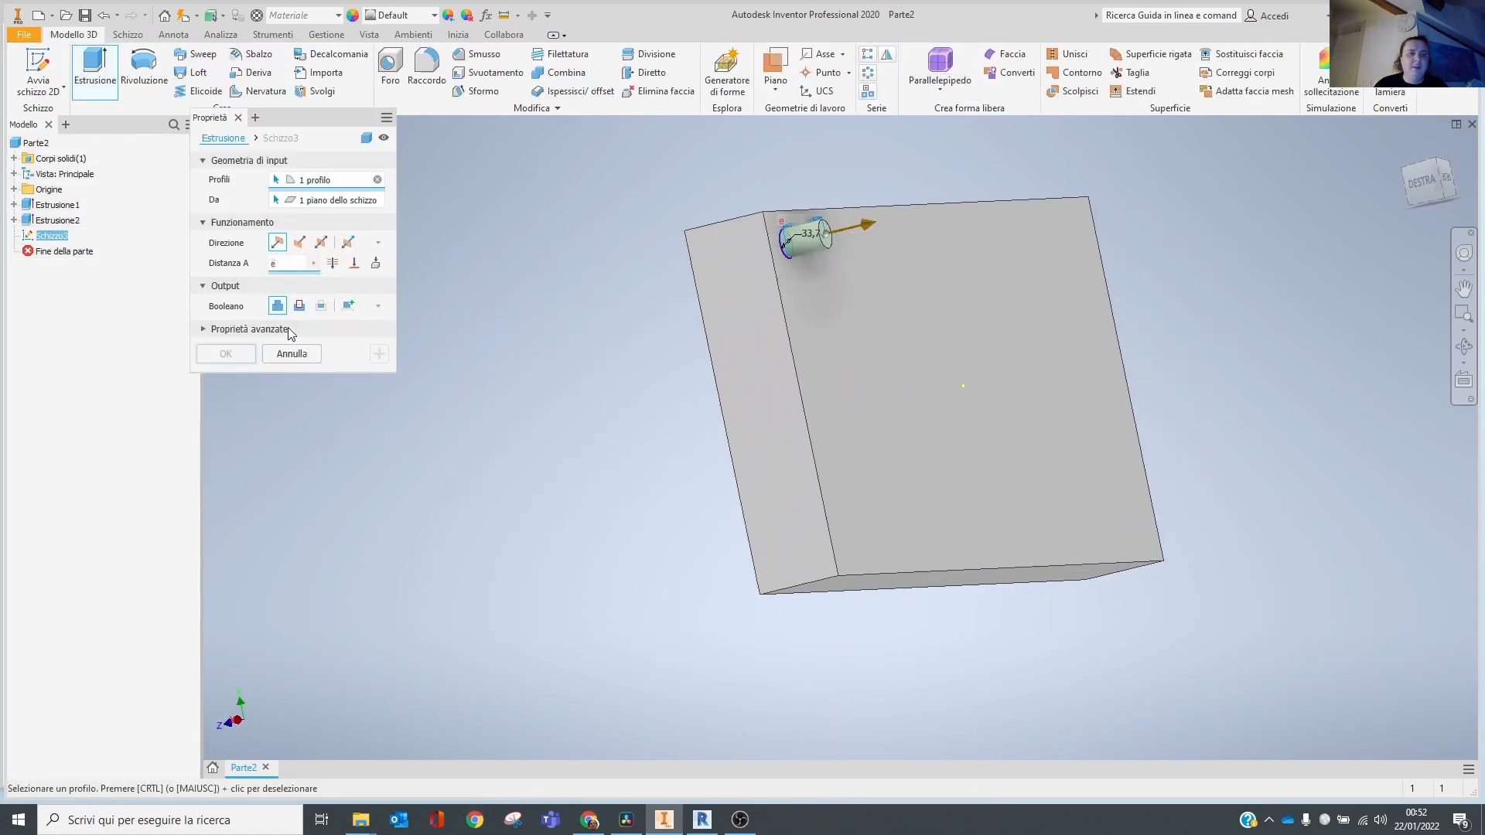
{"action": "key", "text": "BackSpace"}
{"action": "type", "text": "50"}
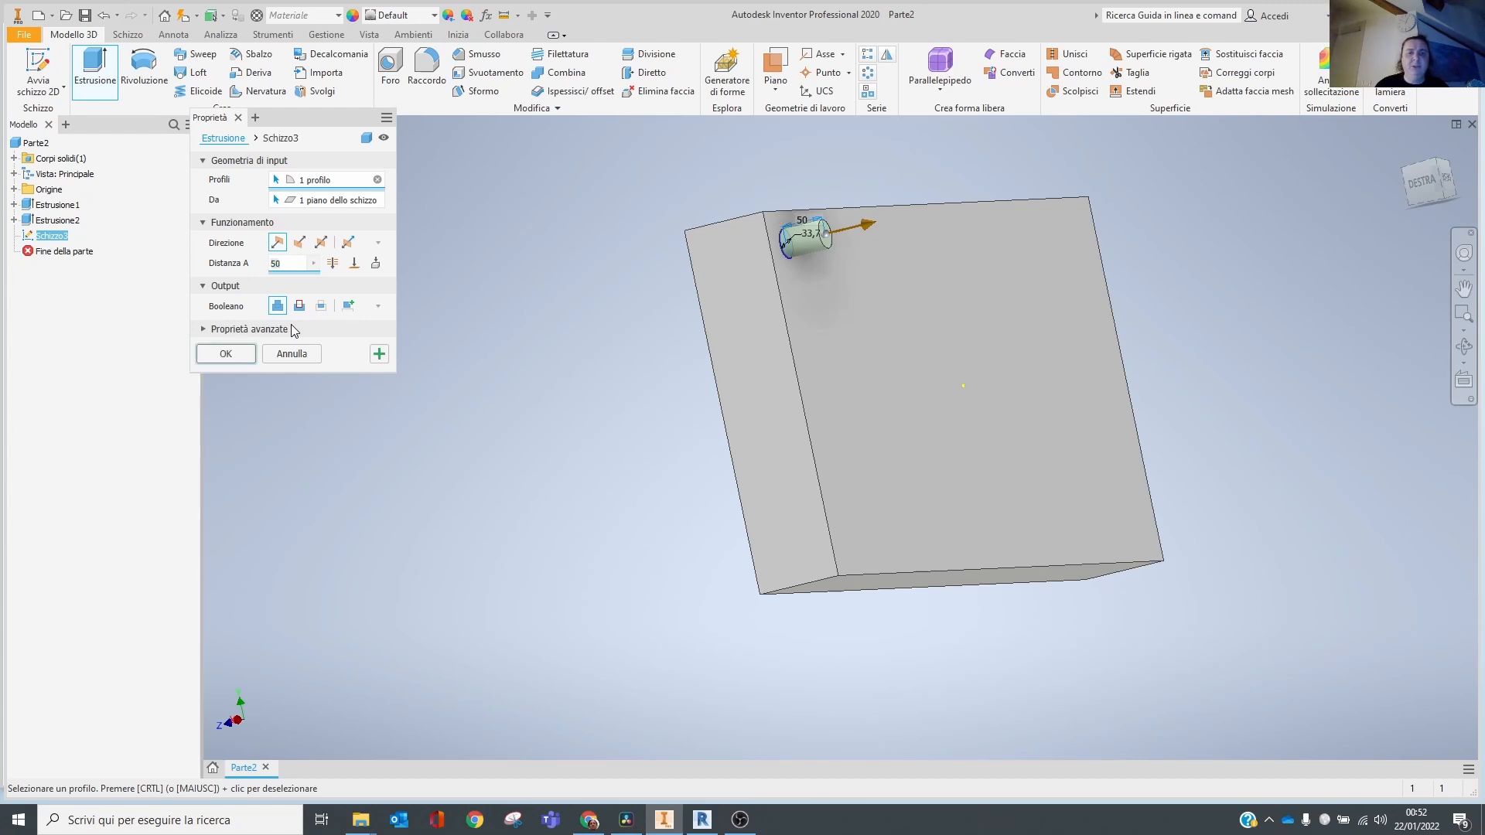
{"action": "left_click", "coordinate": [243, 350]}
{"action": "middle_click_drag", "start_coordinate": [290, 366], "coordinate": [776, 431], "text": "shift"}
{"action": "scroll", "coordinate": [777, 431], "scroll_direction": "up", "scroll_amount": 5}
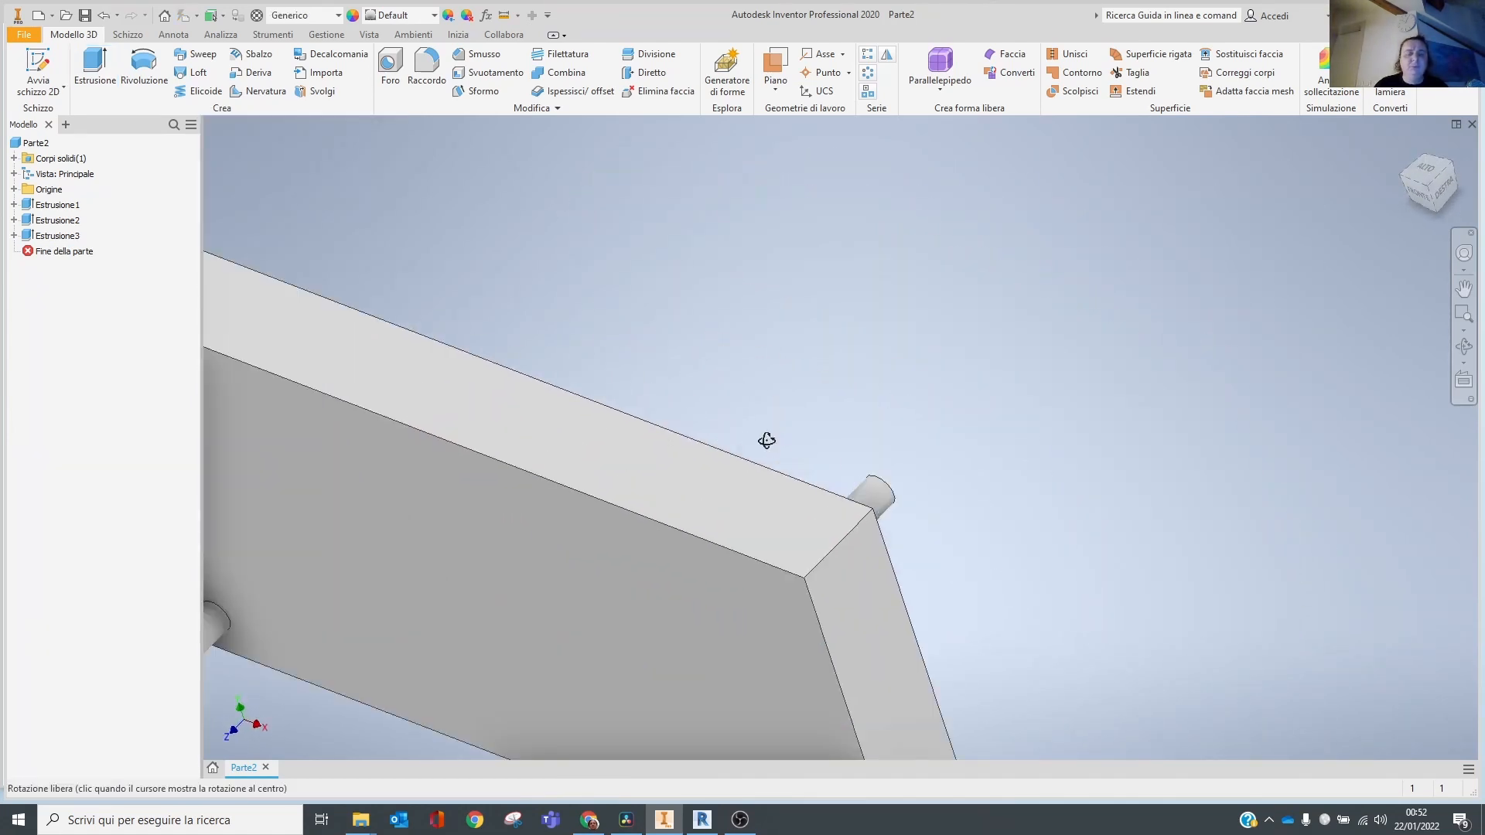
{"action": "scroll", "coordinate": [832, 436], "scroll_direction": "down", "scroll_amount": 5}
{"action": "middle_click_drag", "start_coordinate": [942, 324], "coordinate": [901, 346], "text": "shift"}
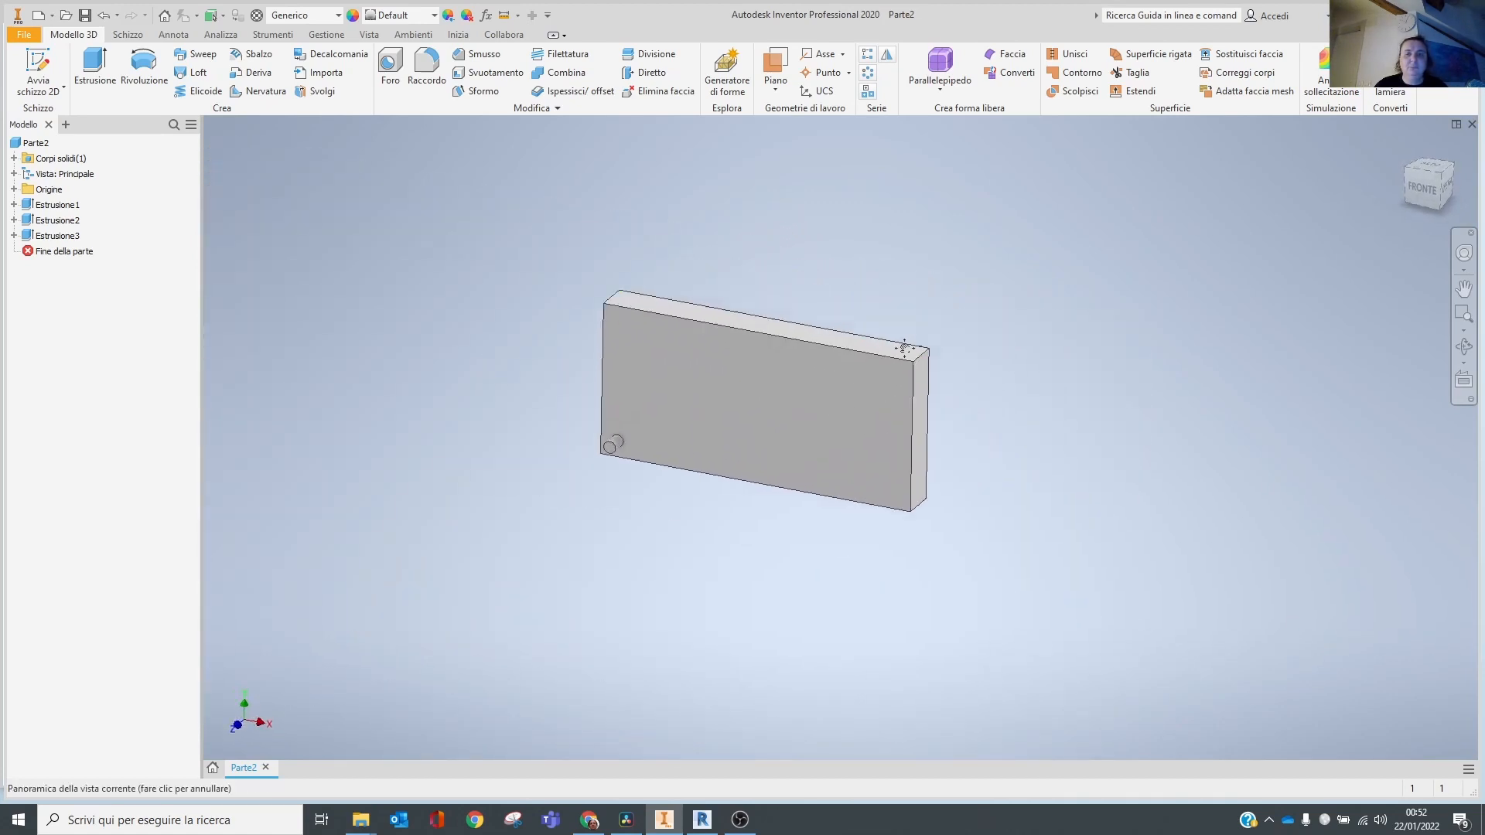
{"action": "scroll", "coordinate": [897, 347], "scroll_direction": "up", "scroll_amount": 3}
Save the part as Parte2.ipt in a new folder named "to revit" inside the Inventor YouTuber folder.
{"action": "key", "text": "ctrl+s"}
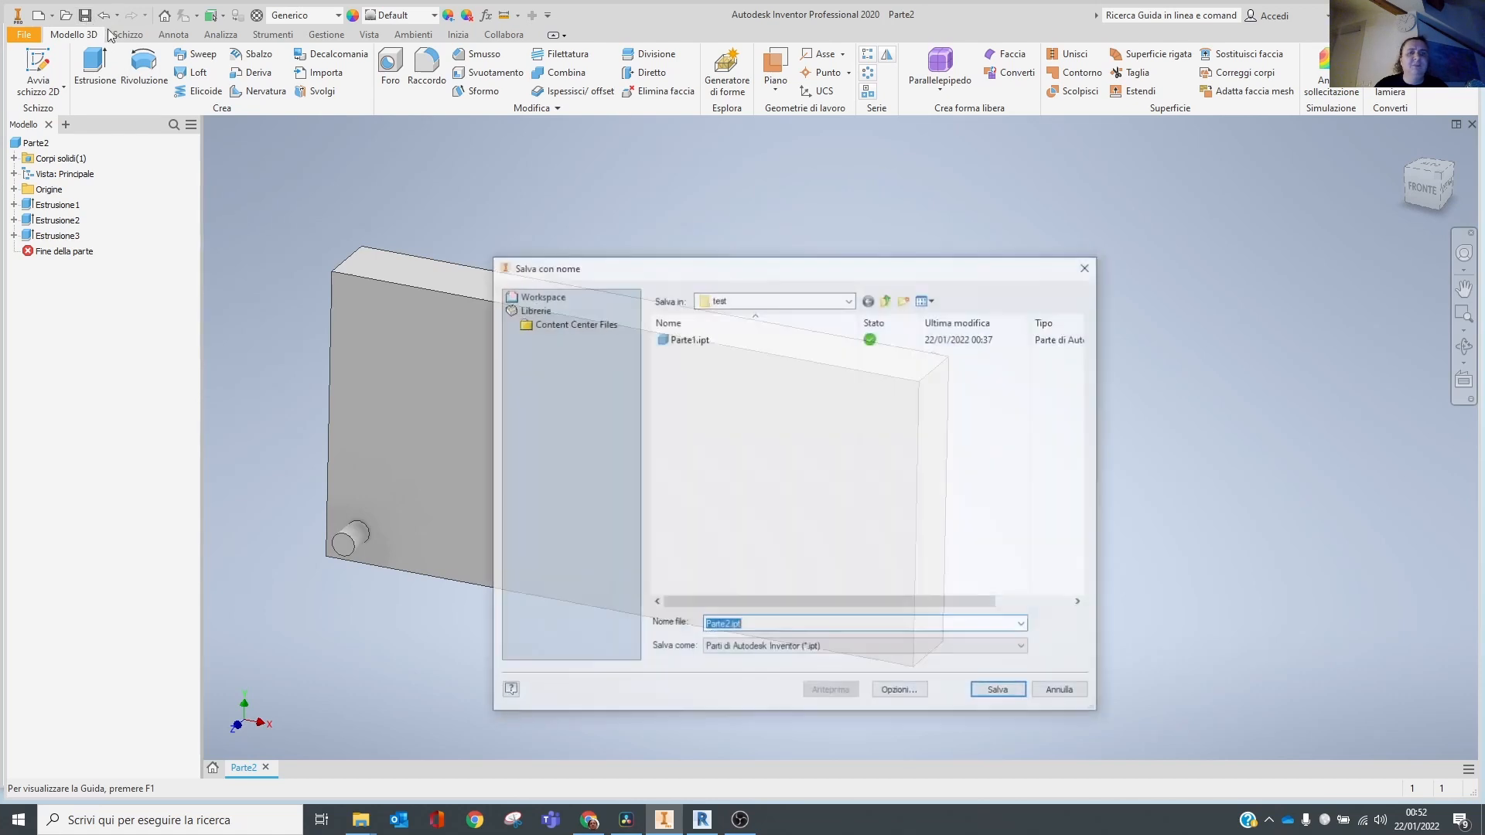
{"action": "left_click", "coordinate": [887, 299]}
{"action": "left_click", "coordinate": [909, 300]}
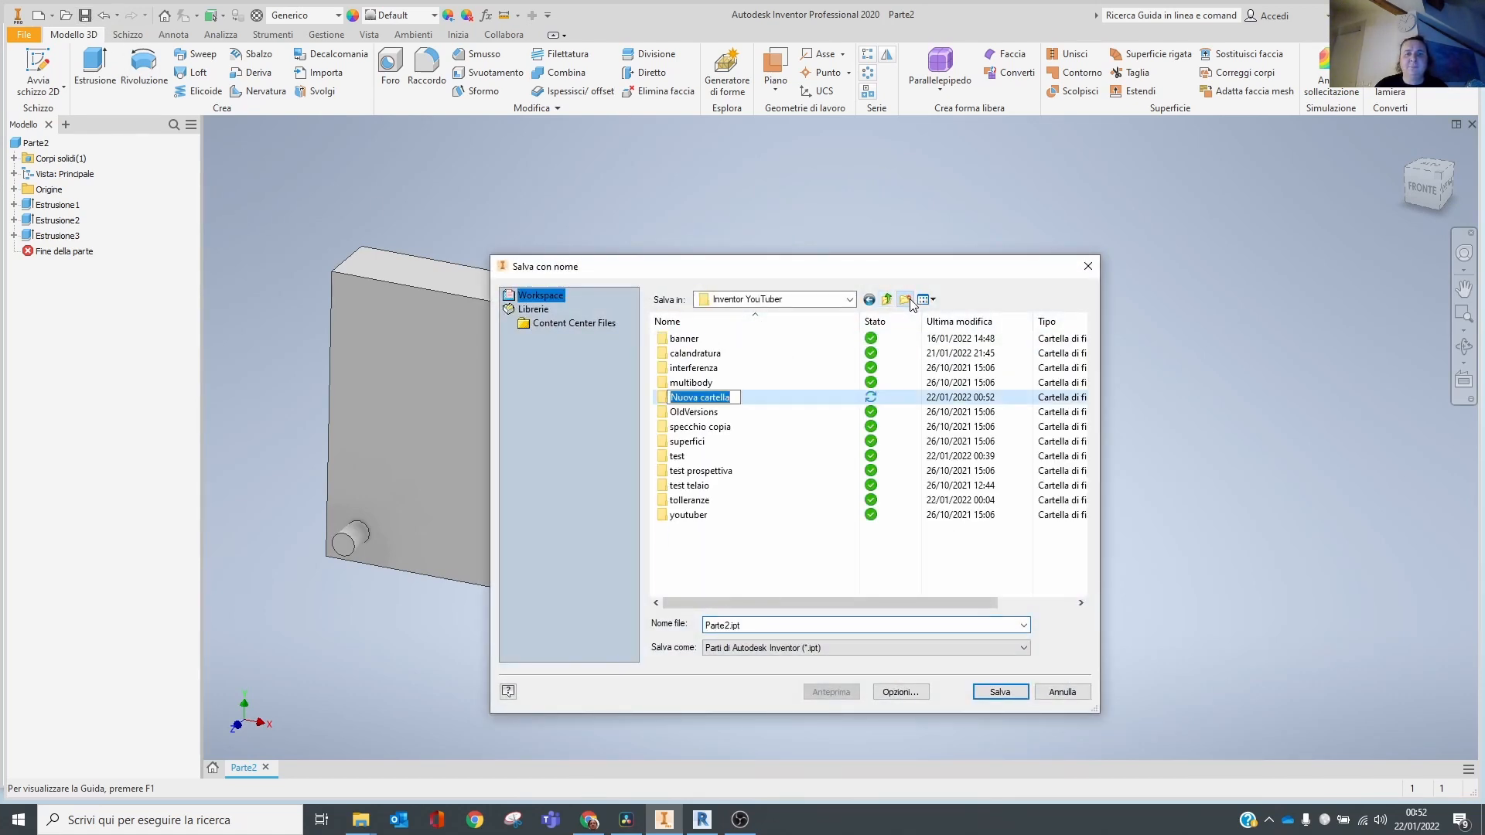
{"action": "type", "text": "b"}
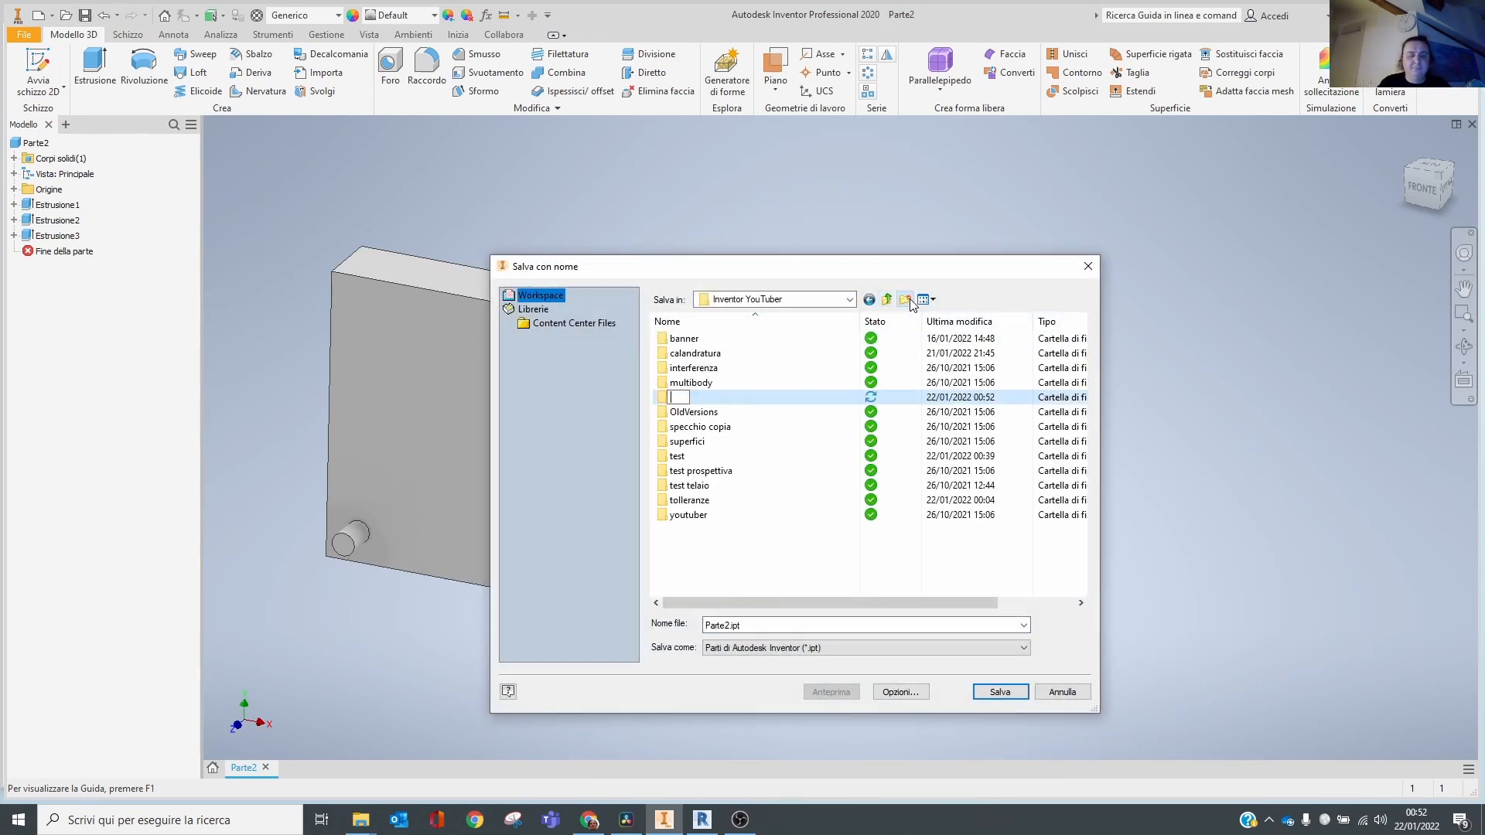
{"action": "type", "text": "to revit"}
{"action": "key", "text": "Return"}
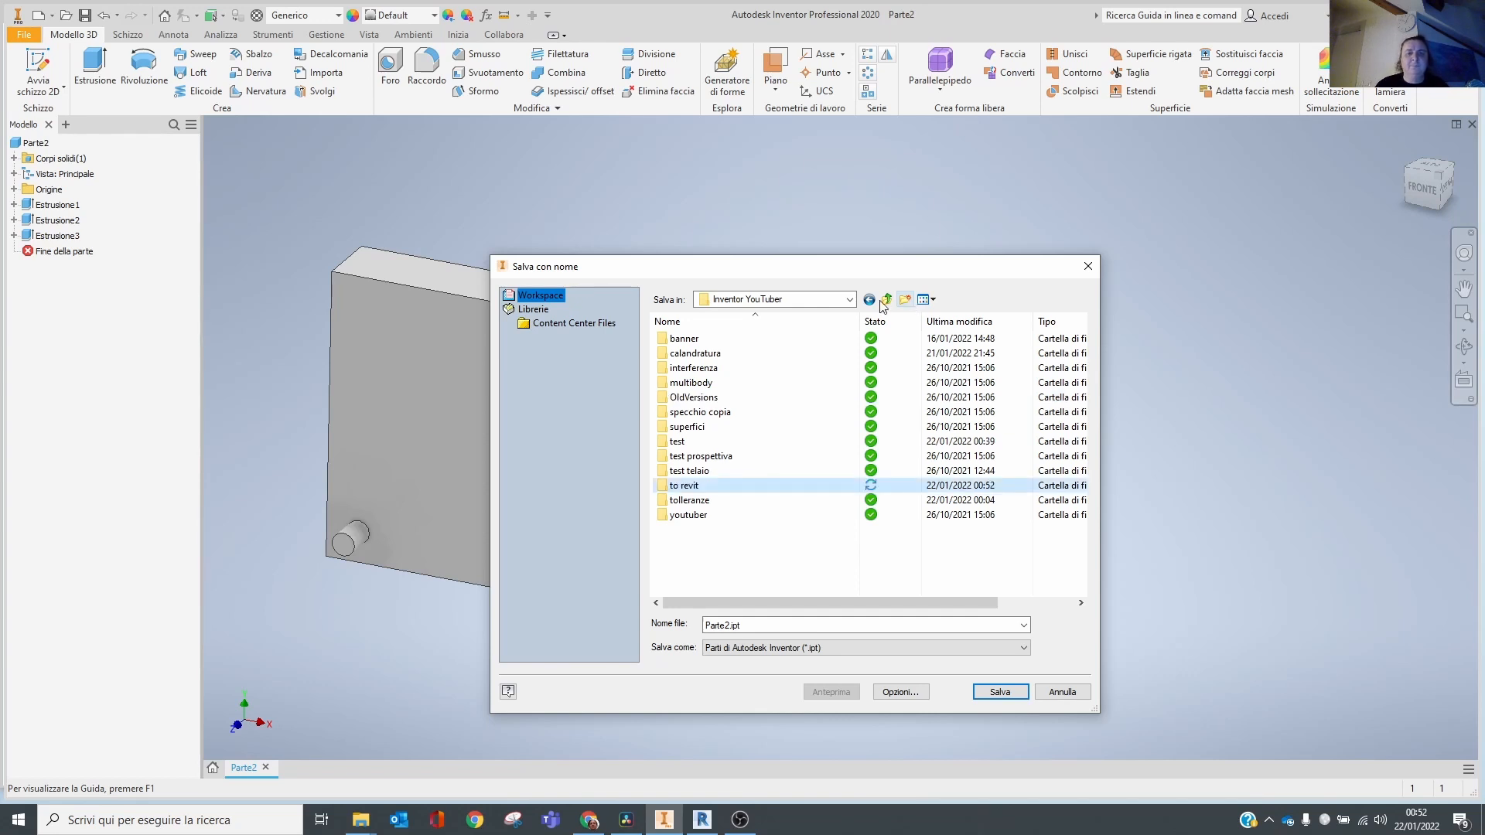
{"action": "double_click", "coordinate": [680, 485]}
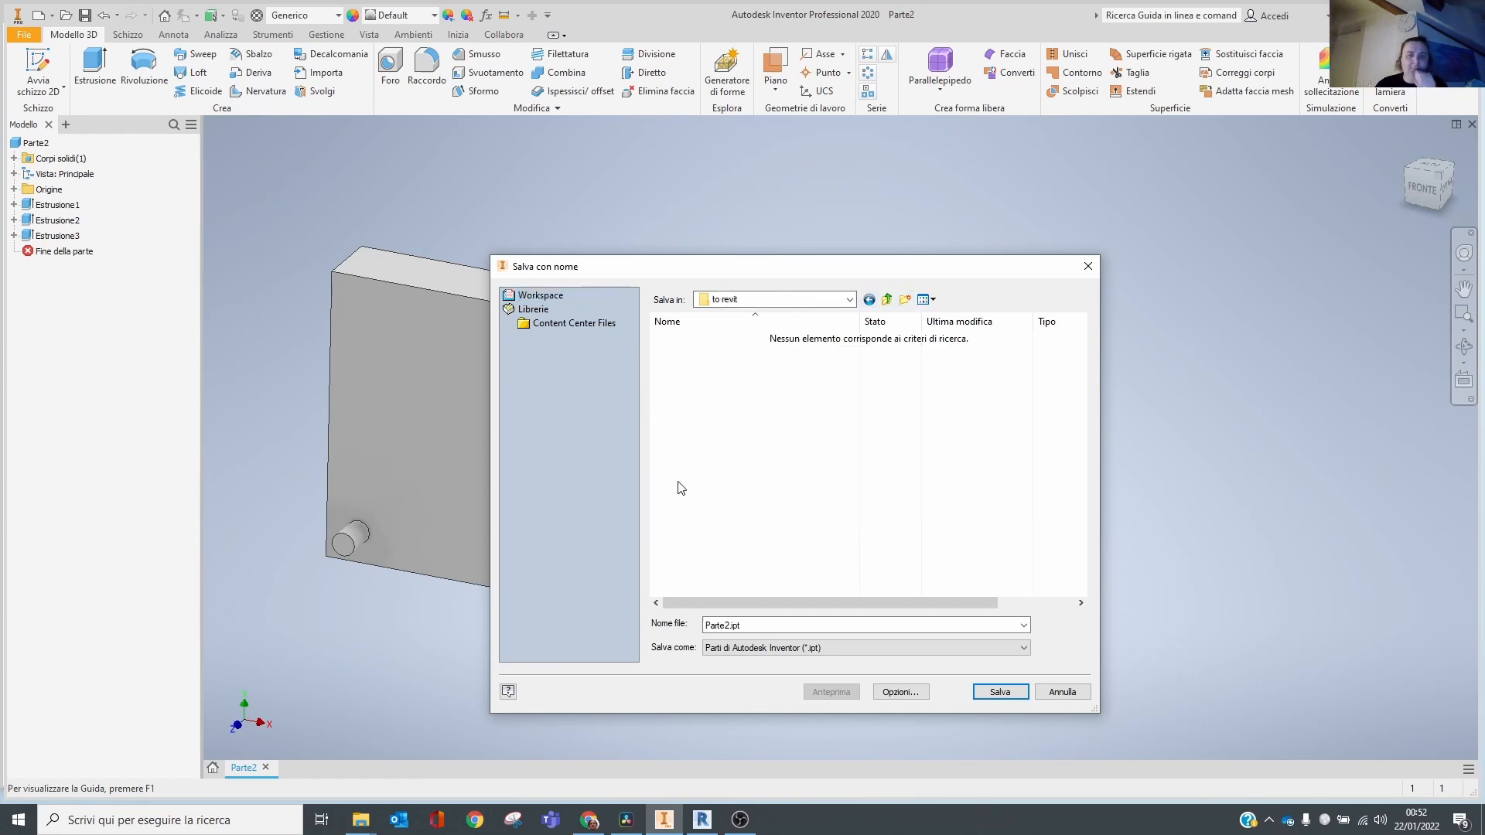
{"action": "left_click", "coordinate": [998, 692]}
{"action": "middle_click_drag", "start_coordinate": [1079, 544], "coordinate": [887, 471], "text": "shift"}
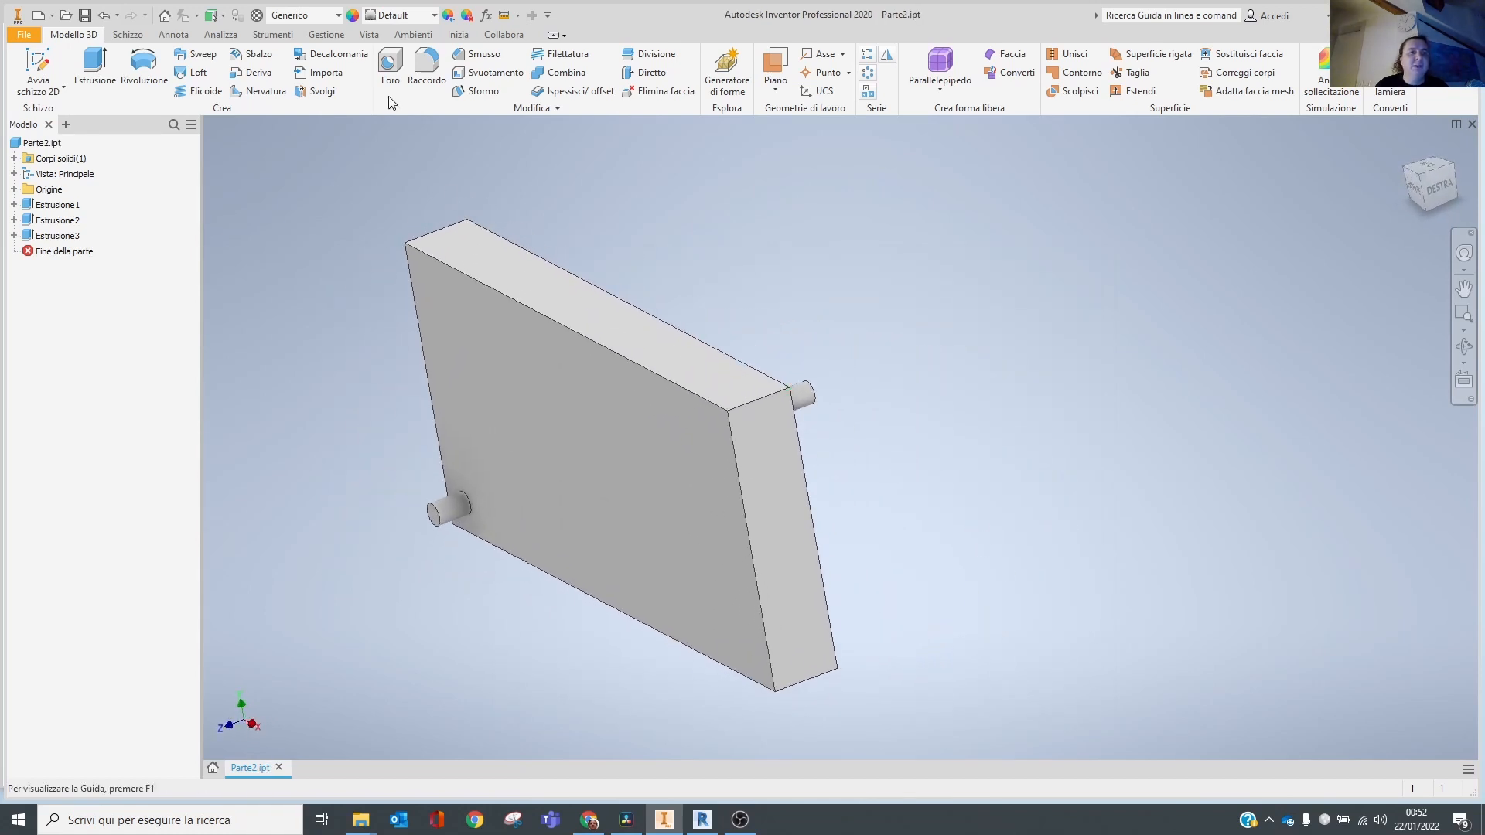
Switch the part to the BIM Content environment.
{"action": "left_click", "coordinate": [418, 36]}
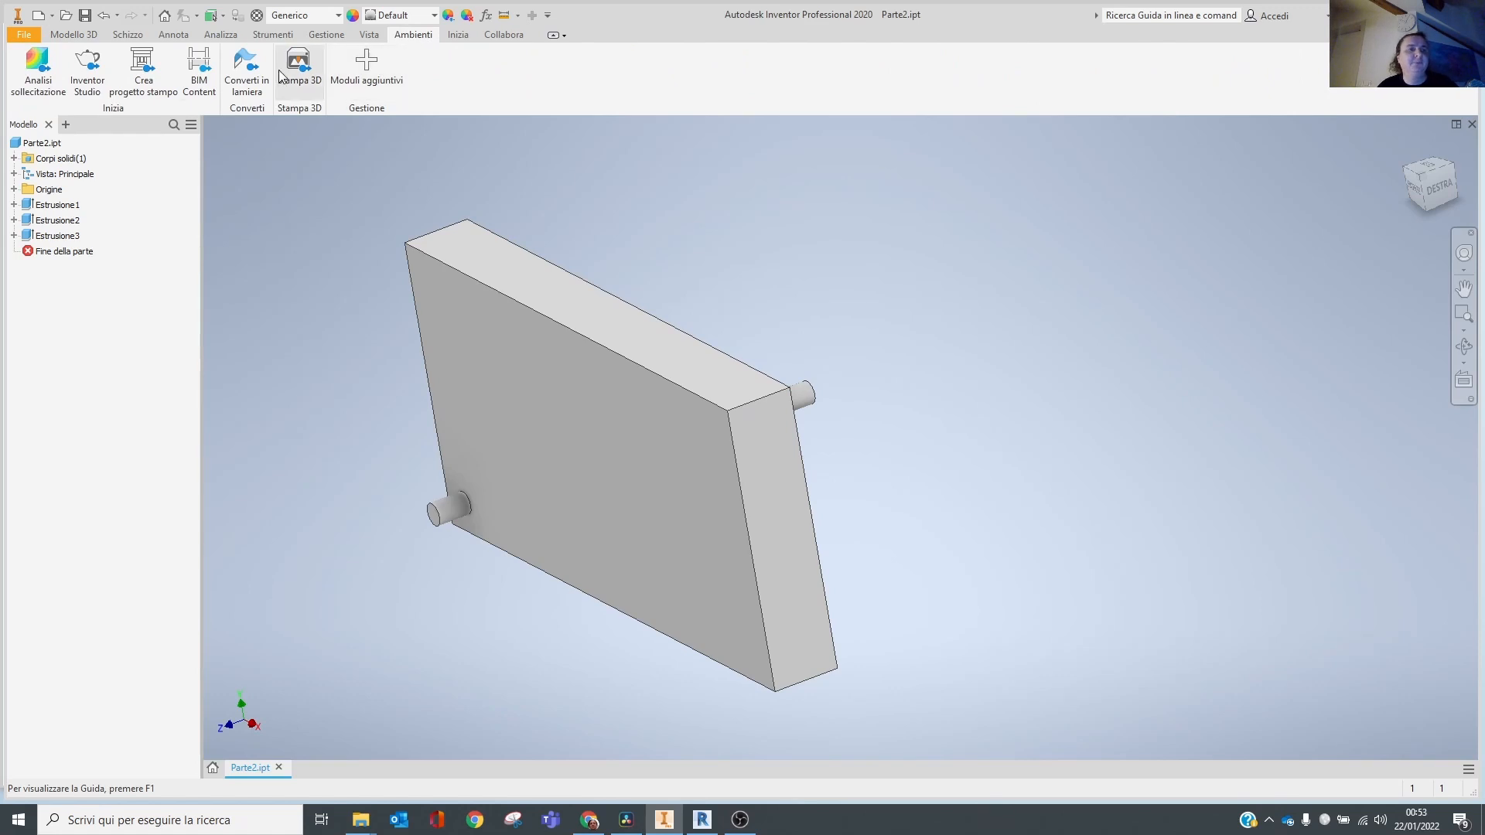
{"action": "left_click", "coordinate": [204, 73]}
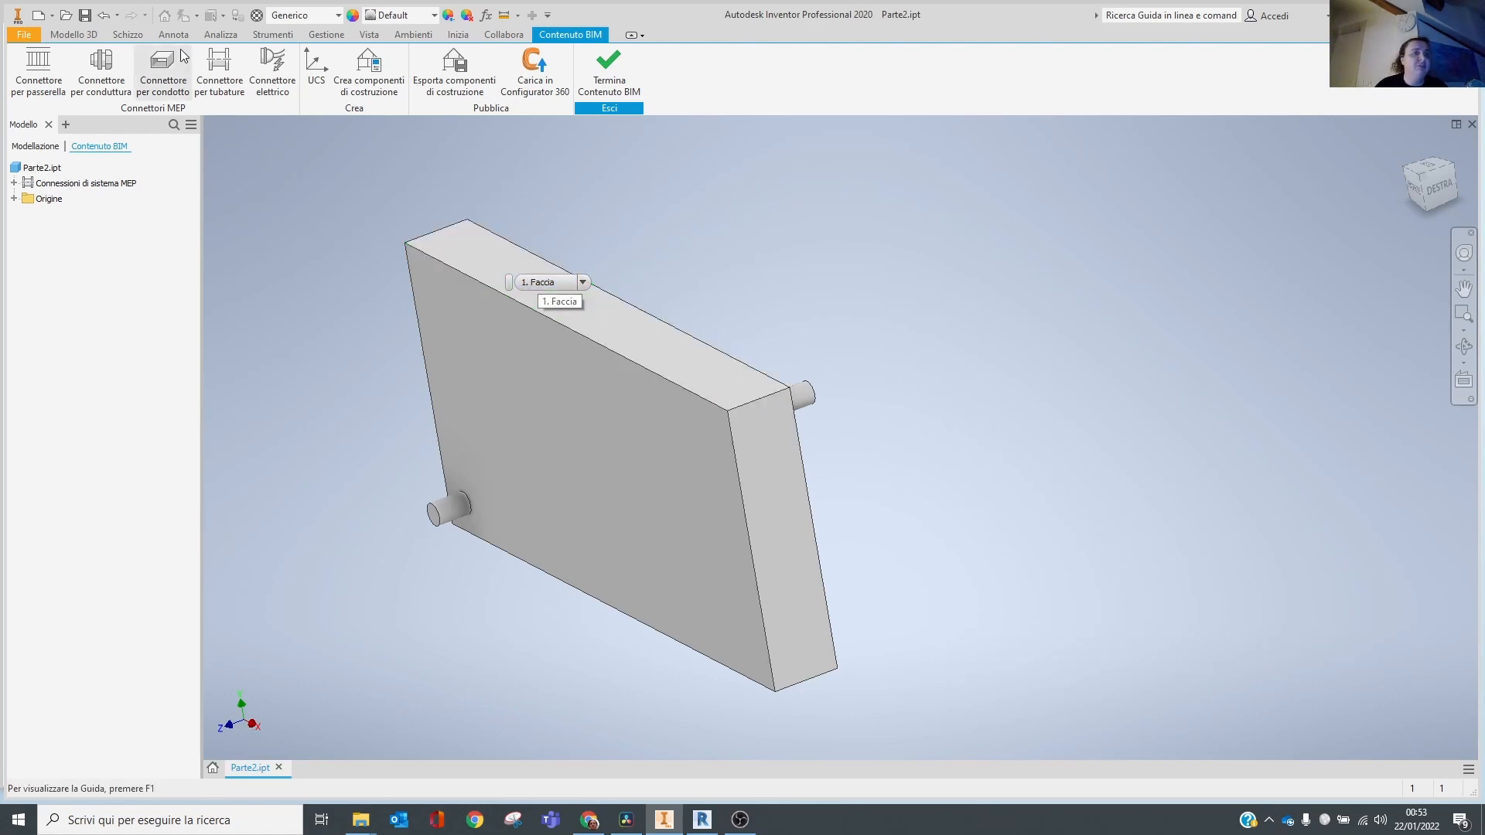
Add a circular conduit connector with connection type Compressione to the front stub's end face, with its direction flipped.
{"action": "left_click", "coordinate": [120, 61]}
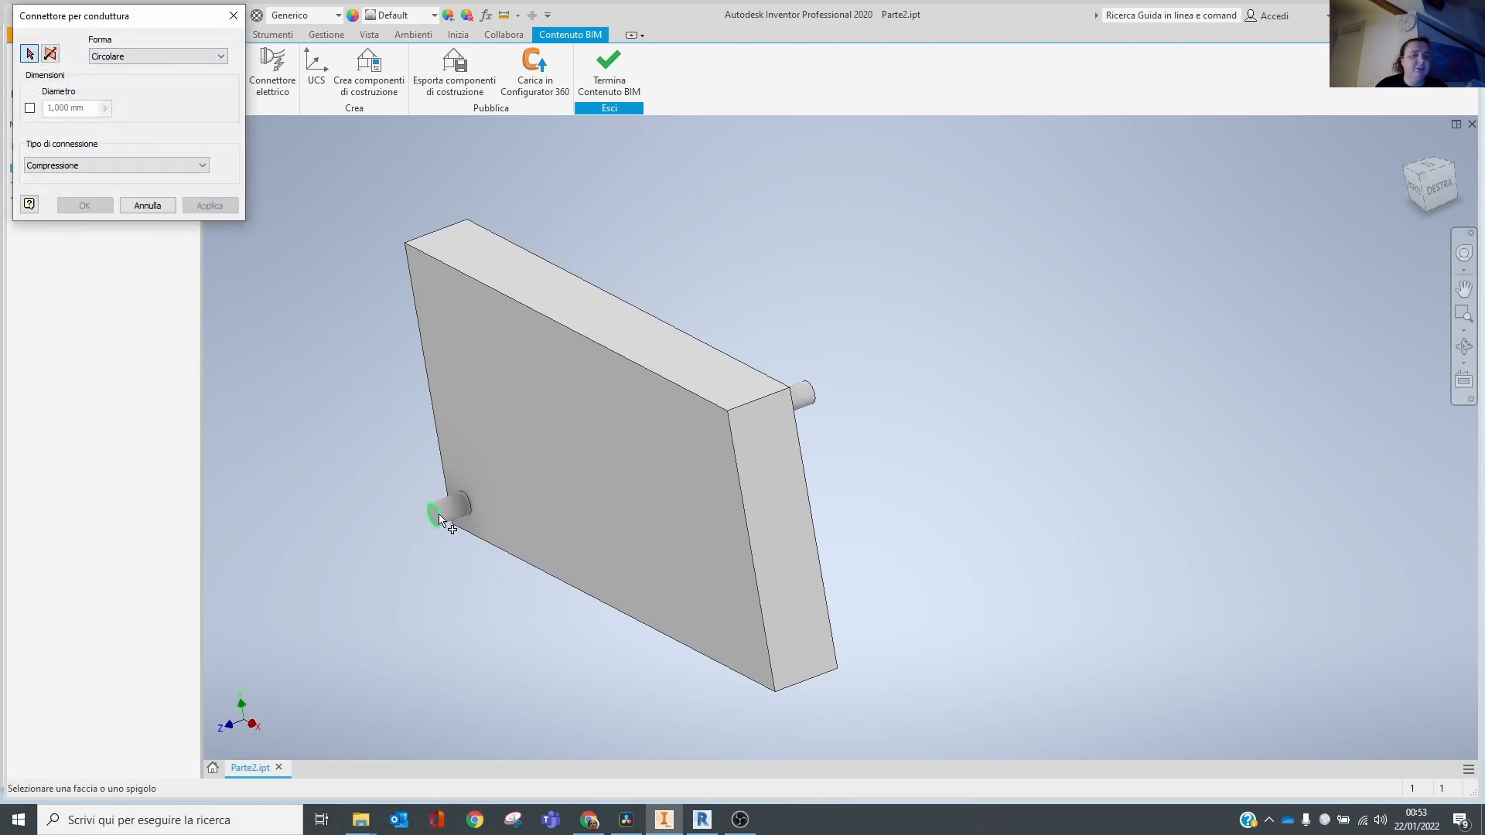
{"action": "left_click", "coordinate": [445, 534]}
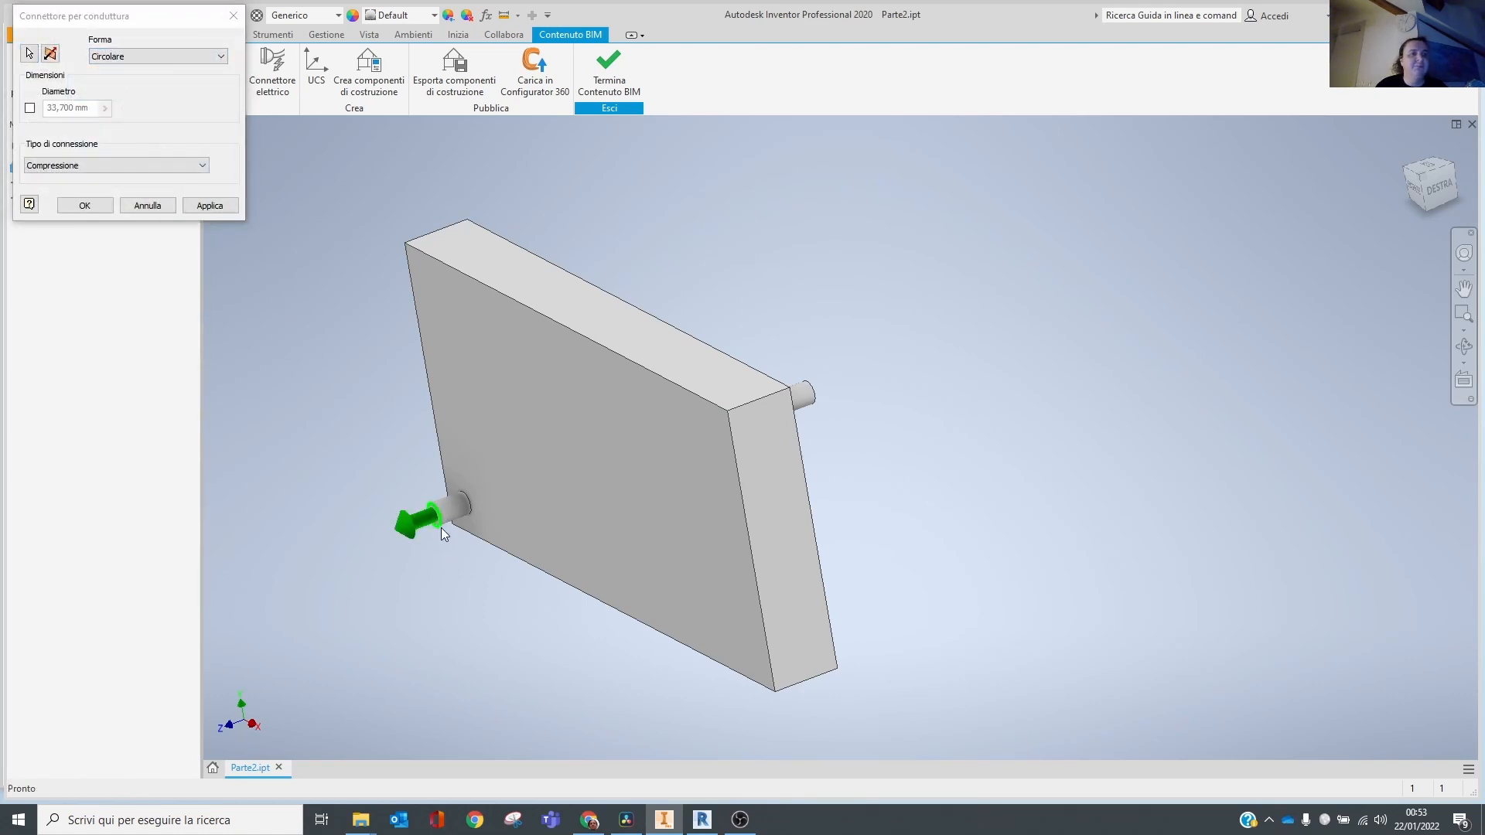
{"action": "left_click", "coordinate": [89, 165]}
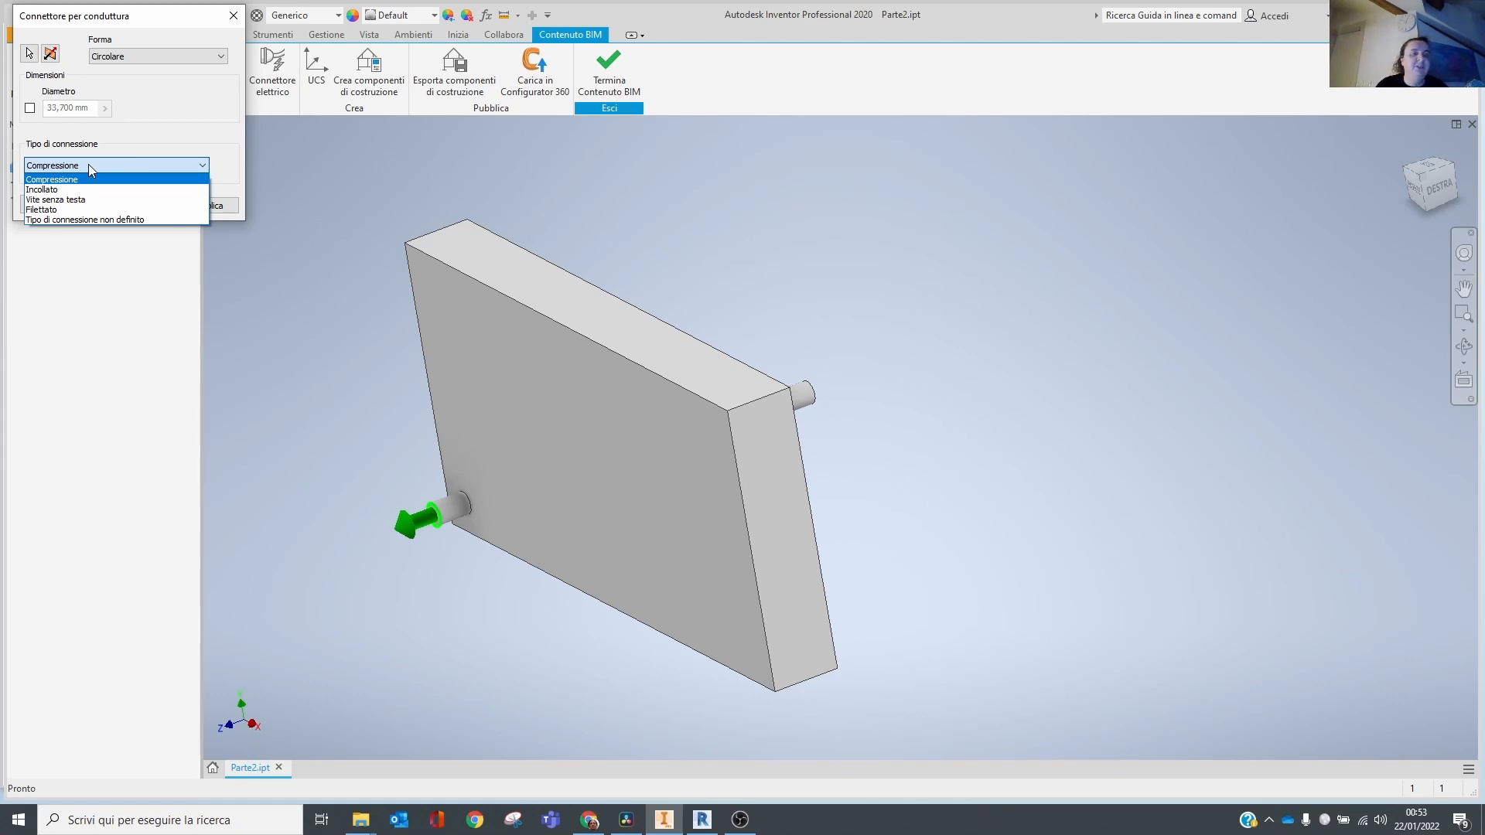
{"action": "left_click", "coordinate": [158, 144]}
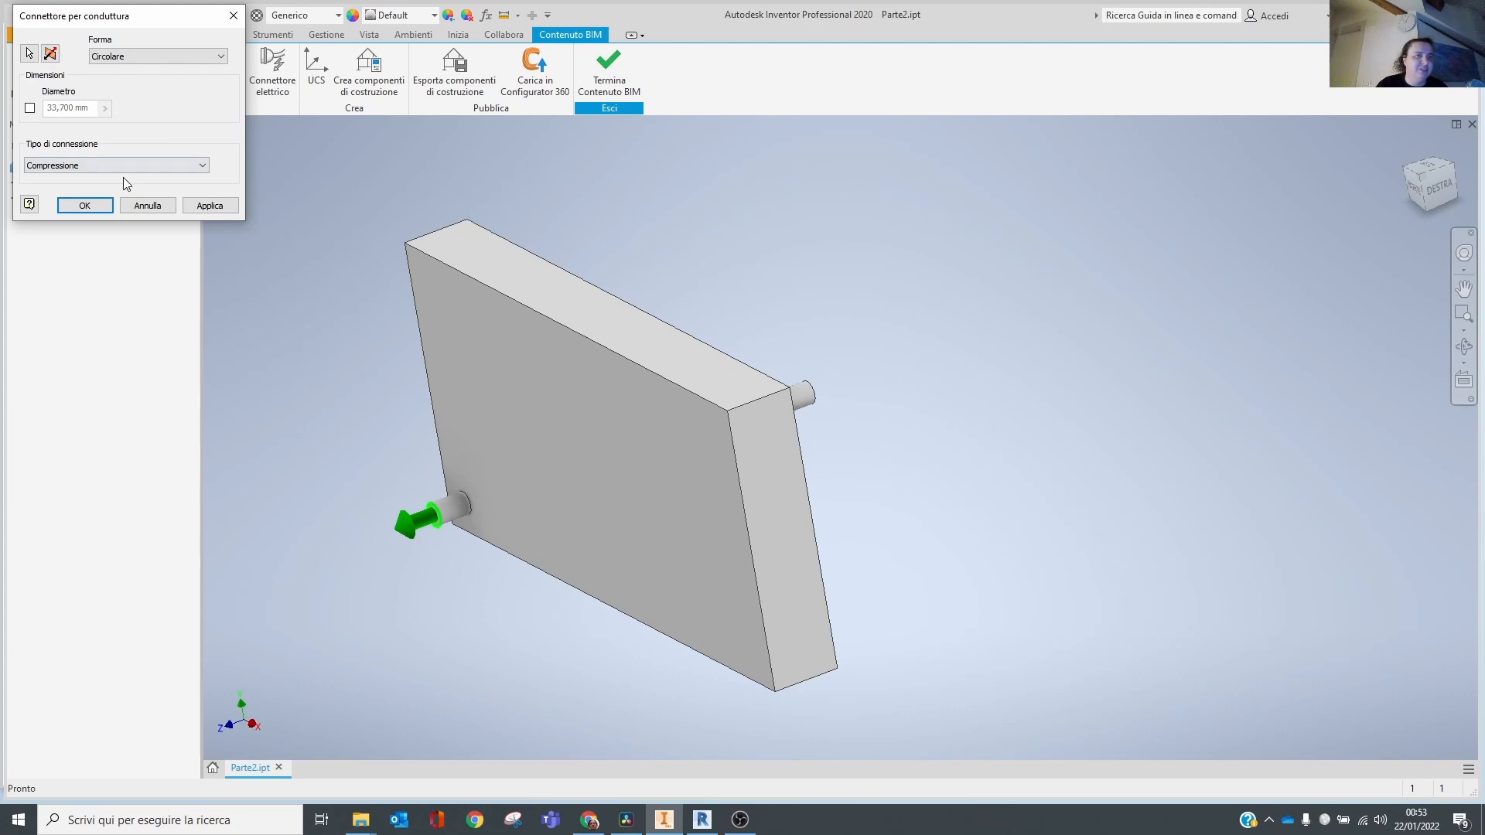
{"action": "left_click", "coordinate": [50, 52]}
{"action": "left_click", "coordinate": [83, 204]}
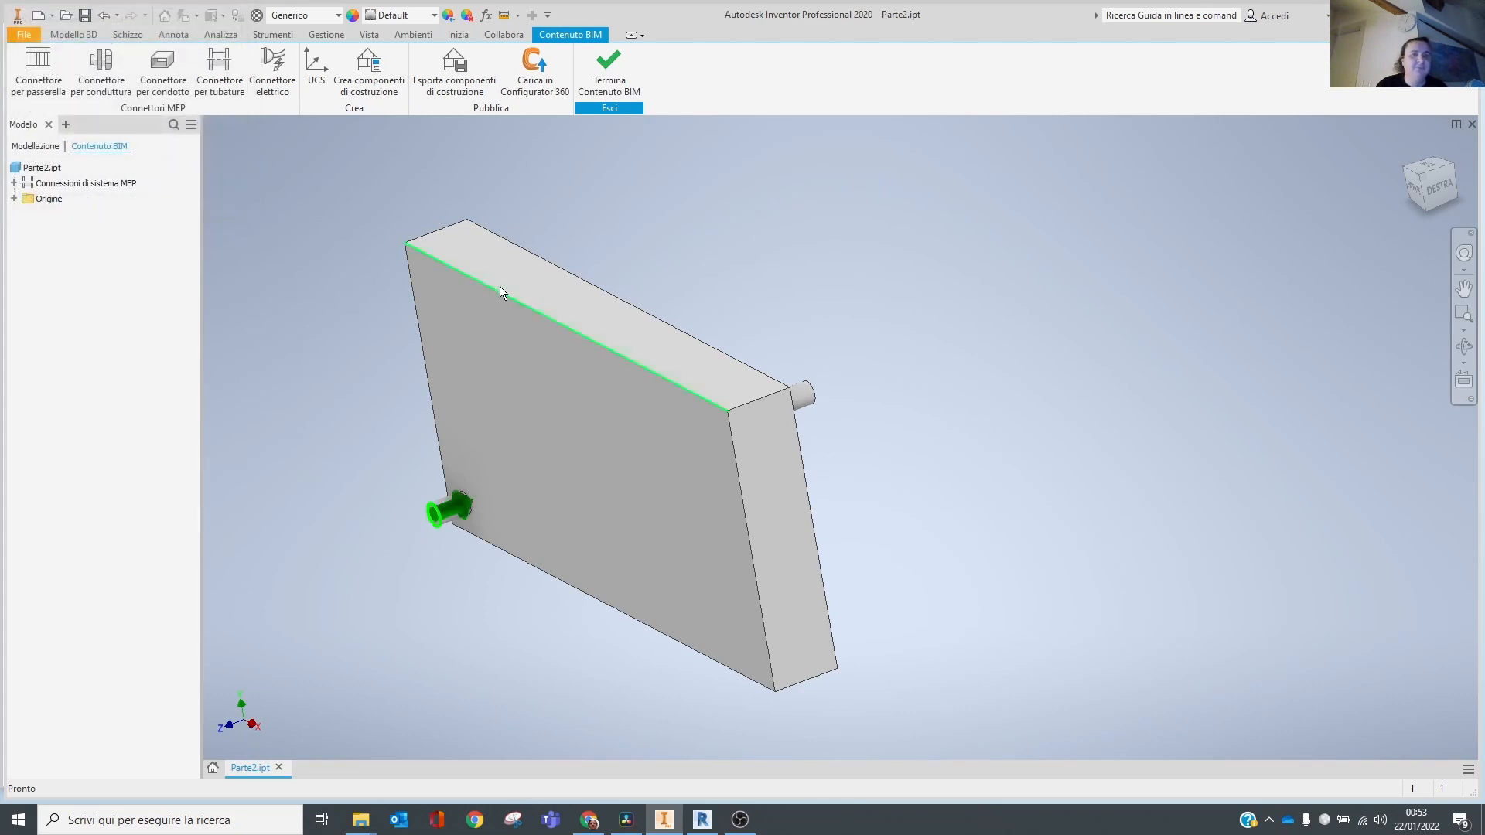
Add a circular conduit connector with connection type Compressione to the rear stub's end face, pointing outward.
{"action": "left_click", "coordinate": [101, 68]}
{"action": "left_click", "coordinate": [808, 396]}
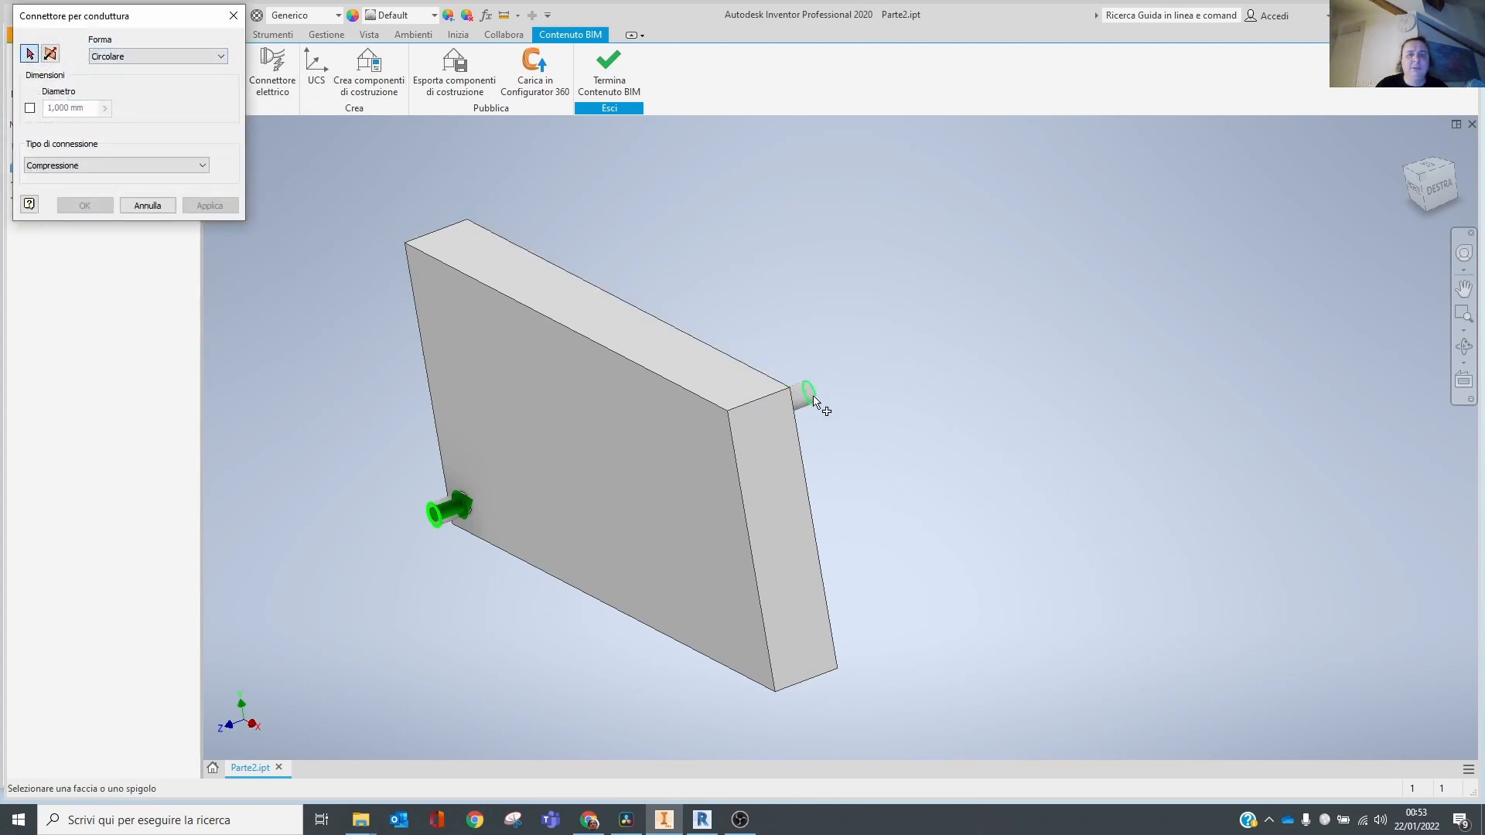
{"action": "left_click", "coordinate": [82, 205]}
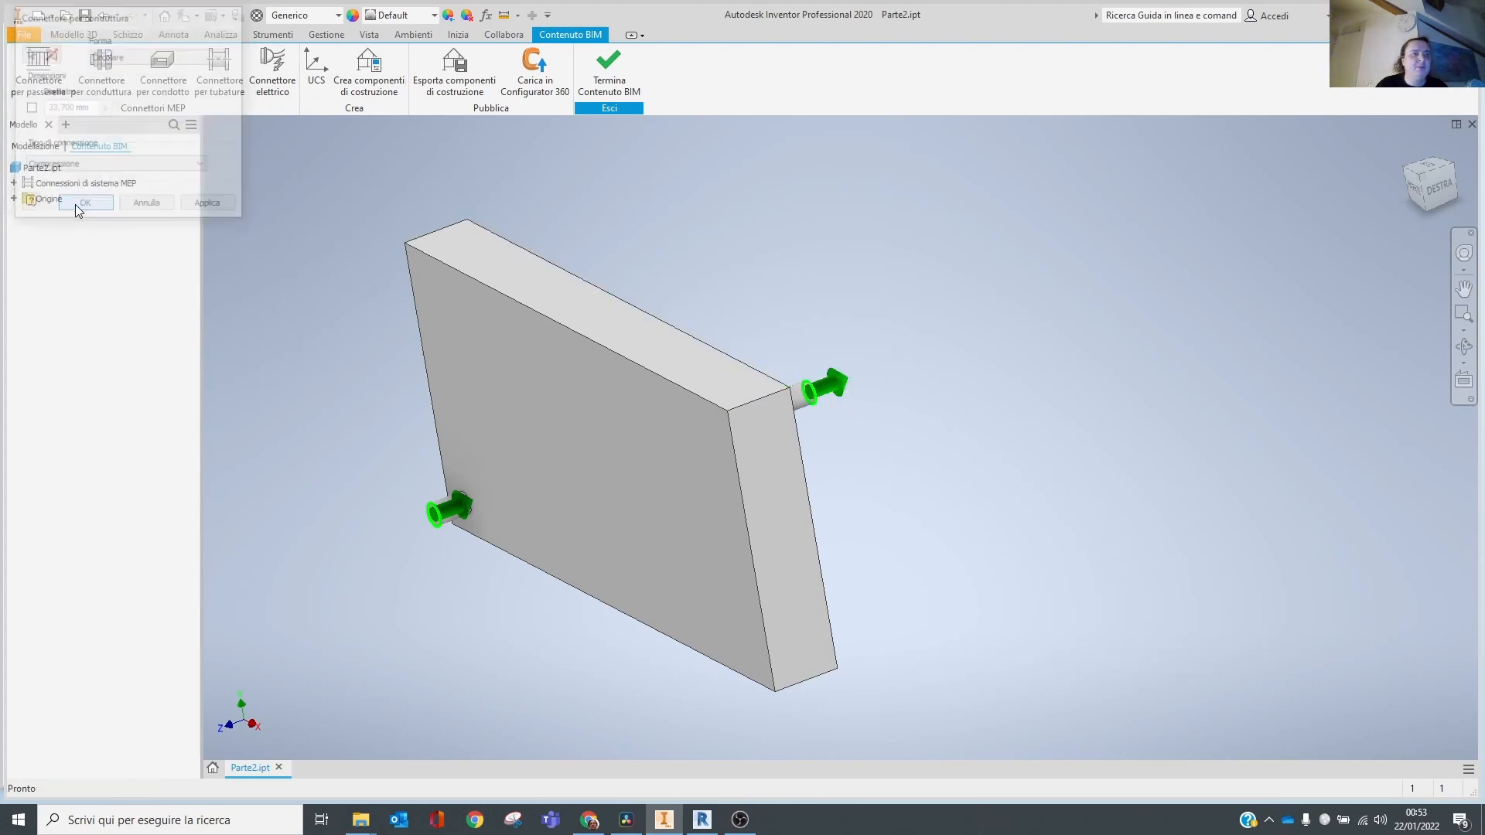
{"action": "middle_click_drag", "start_coordinate": [506, 359], "coordinate": [764, 364], "text": "shift"}
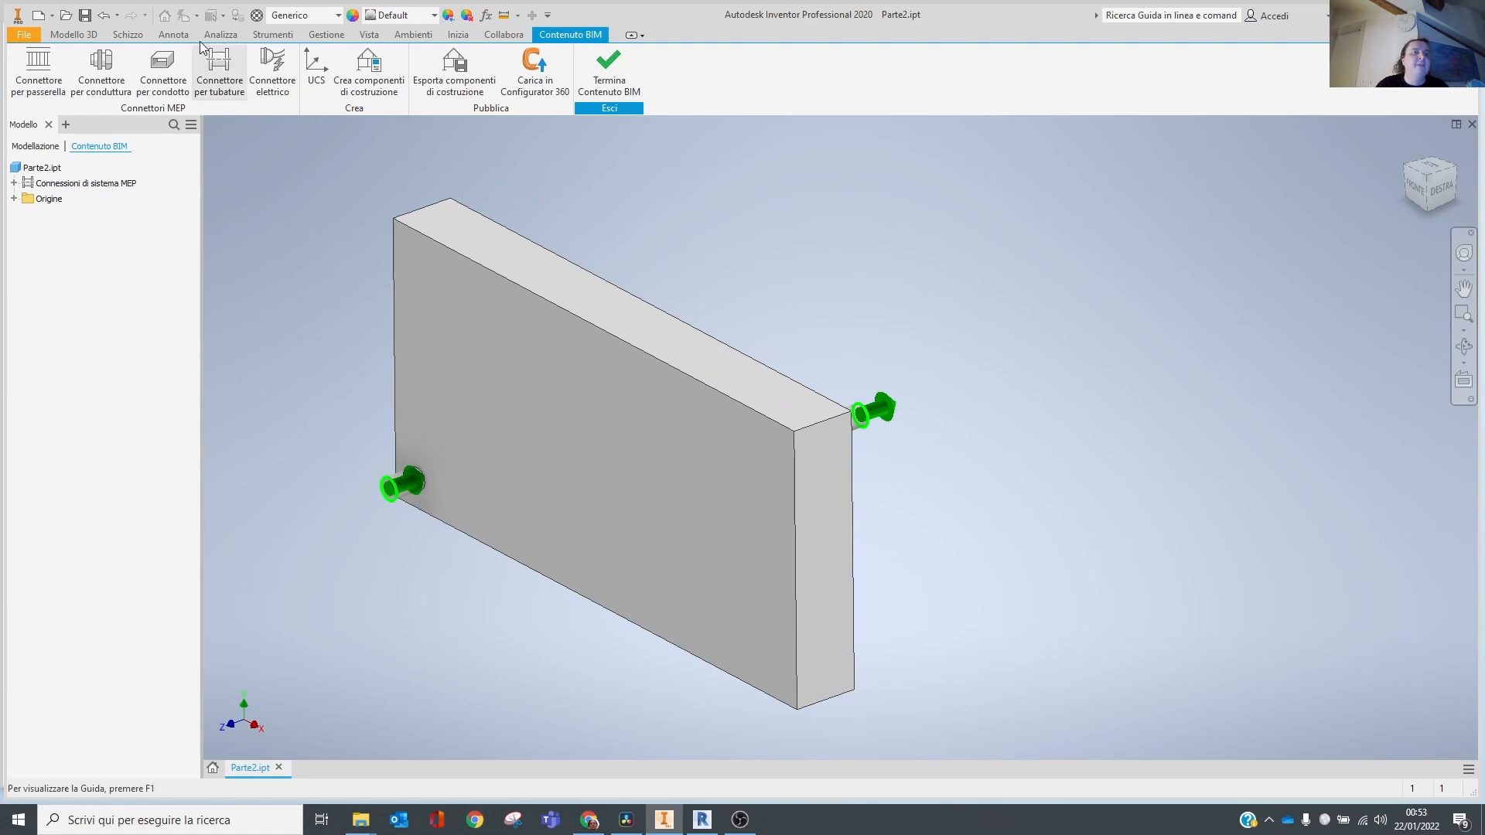
{"action": "left_click", "coordinate": [219, 69]}
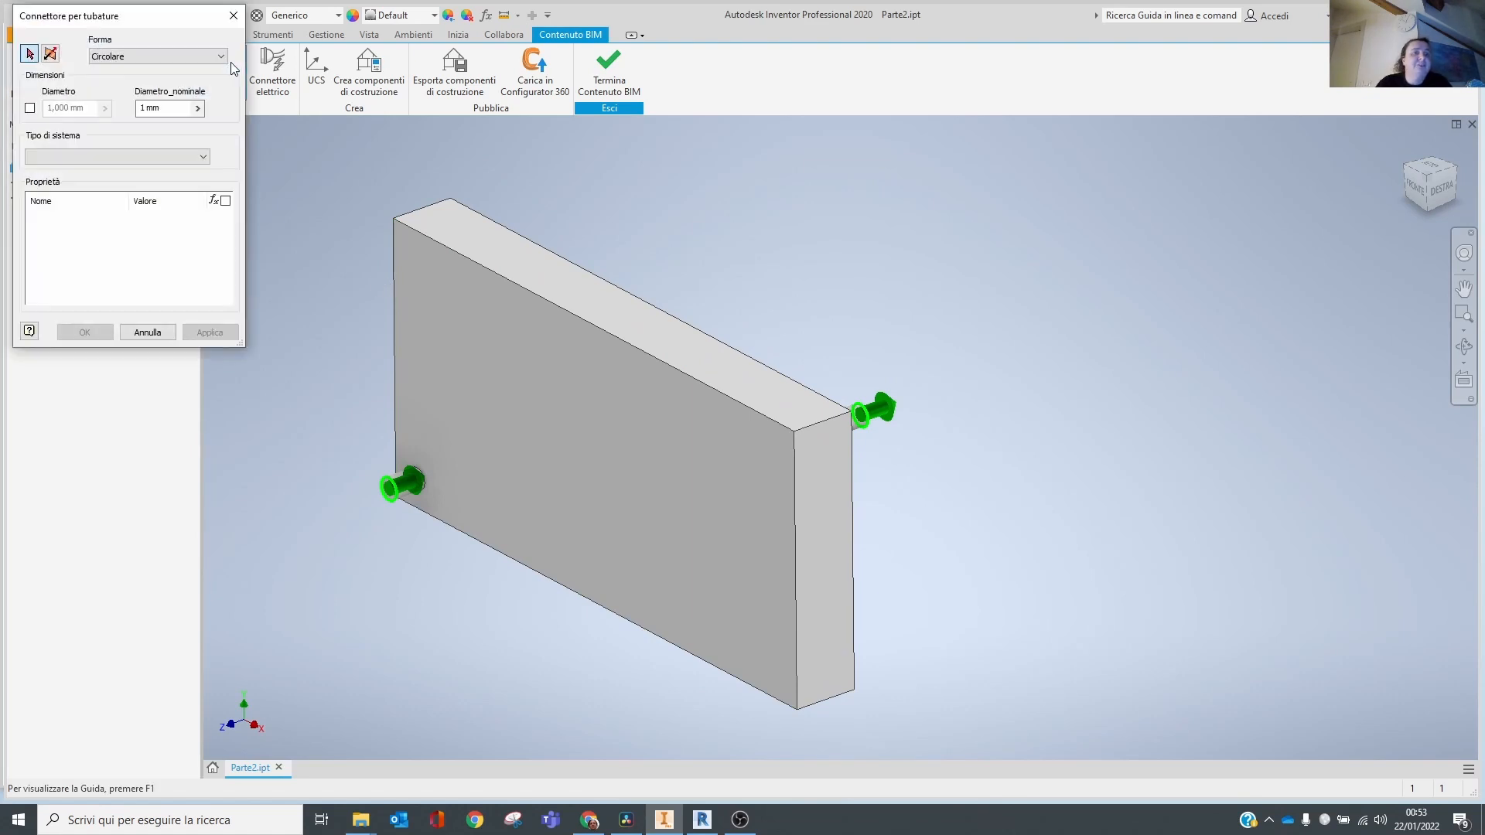
{"action": "left_click", "coordinate": [392, 501]}
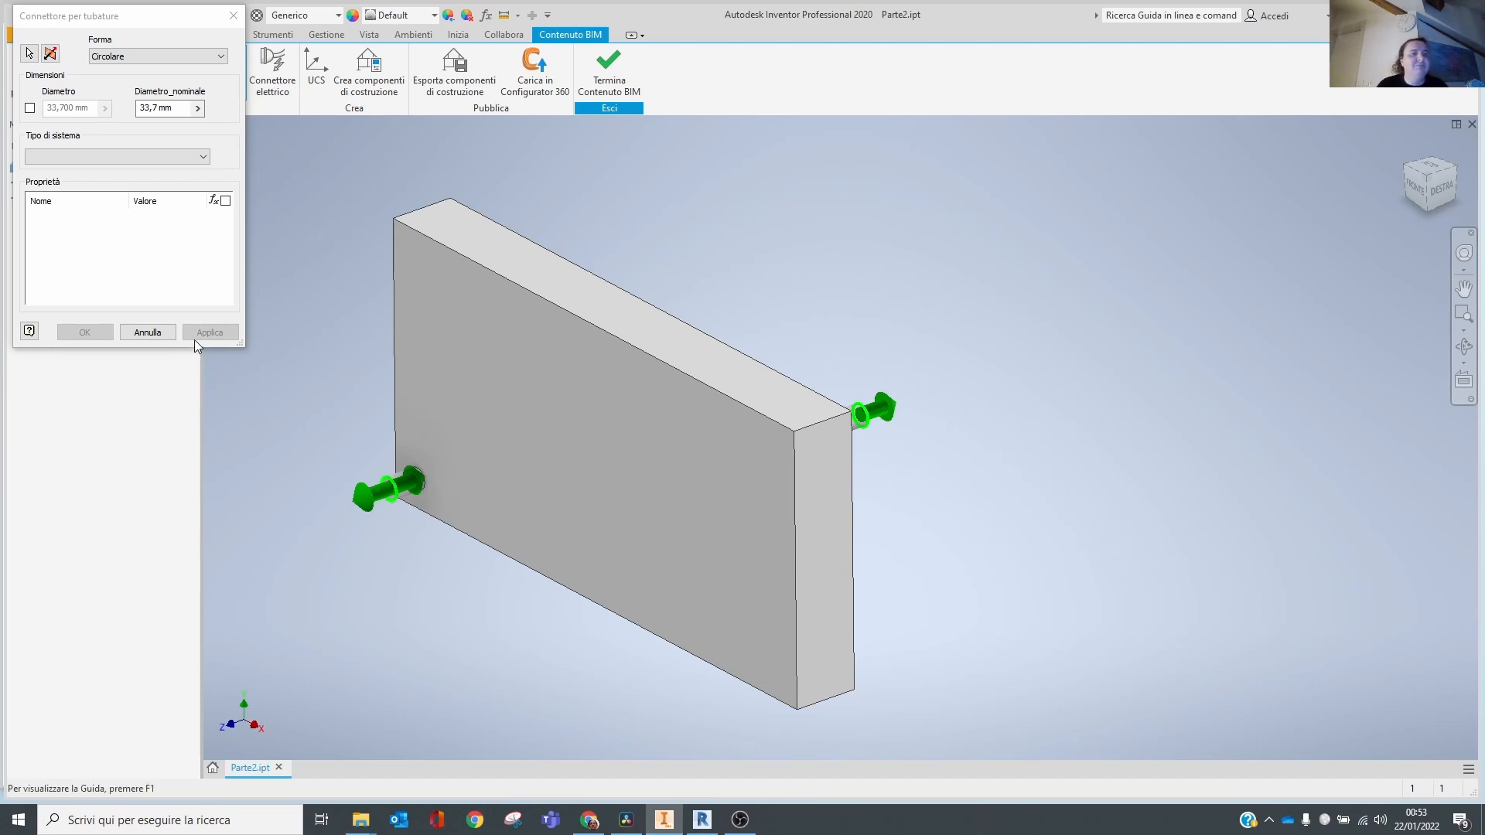
{"action": "left_click", "coordinate": [204, 157]}
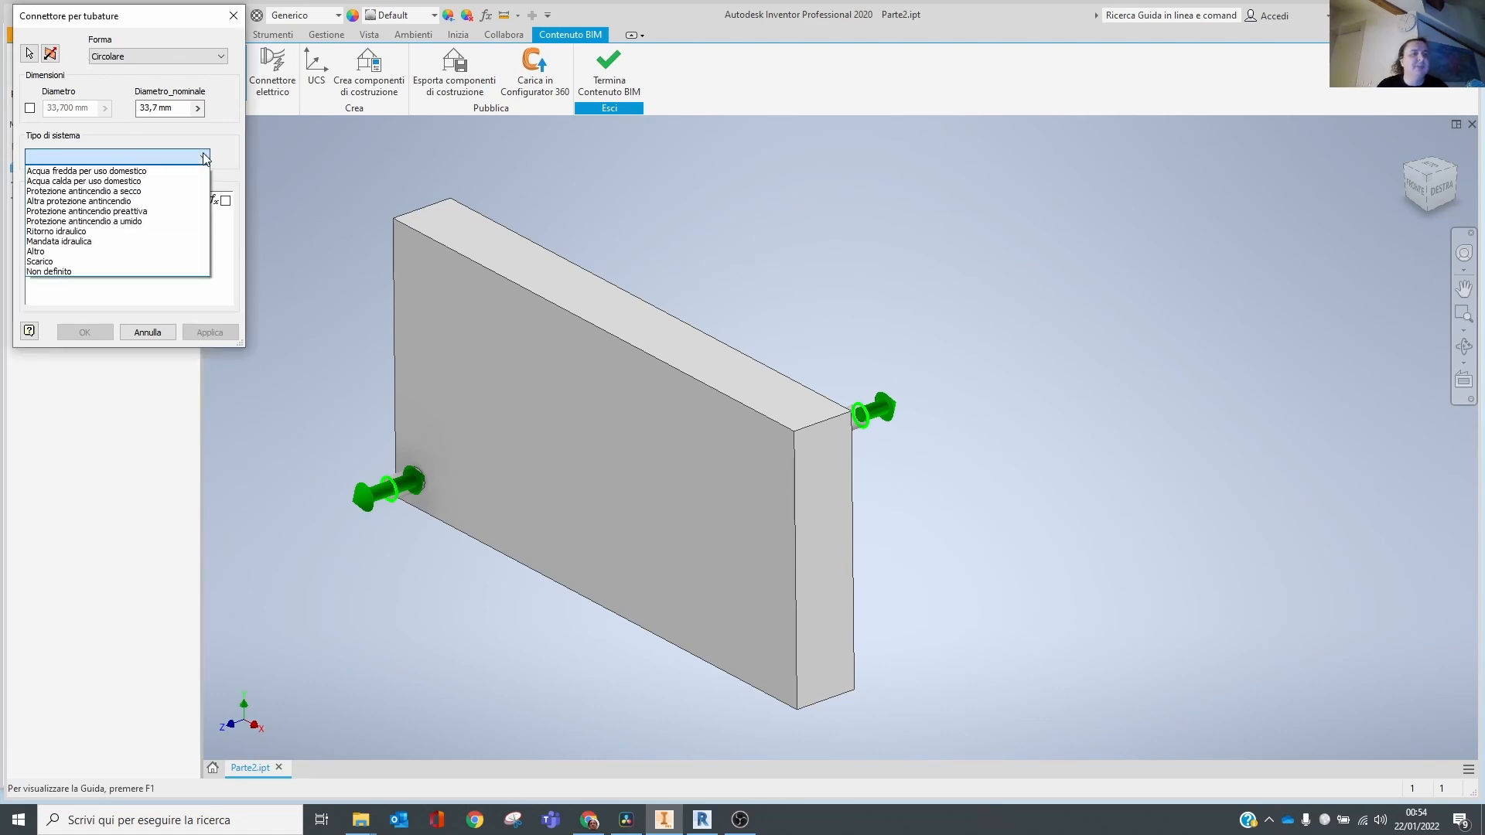
{"action": "left_click", "coordinate": [206, 157]}
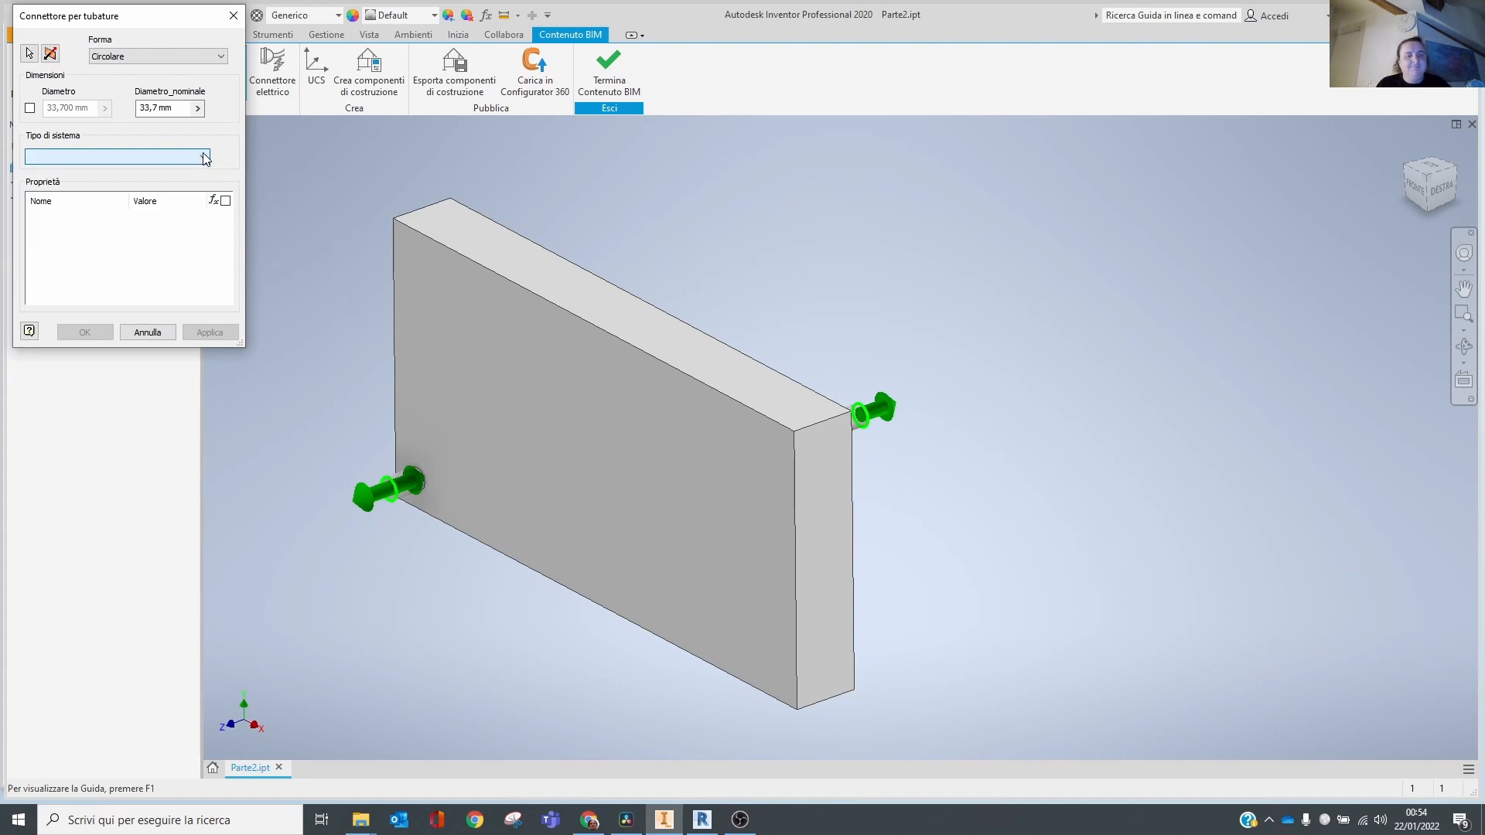
{"action": "key", "text": "Escape"}
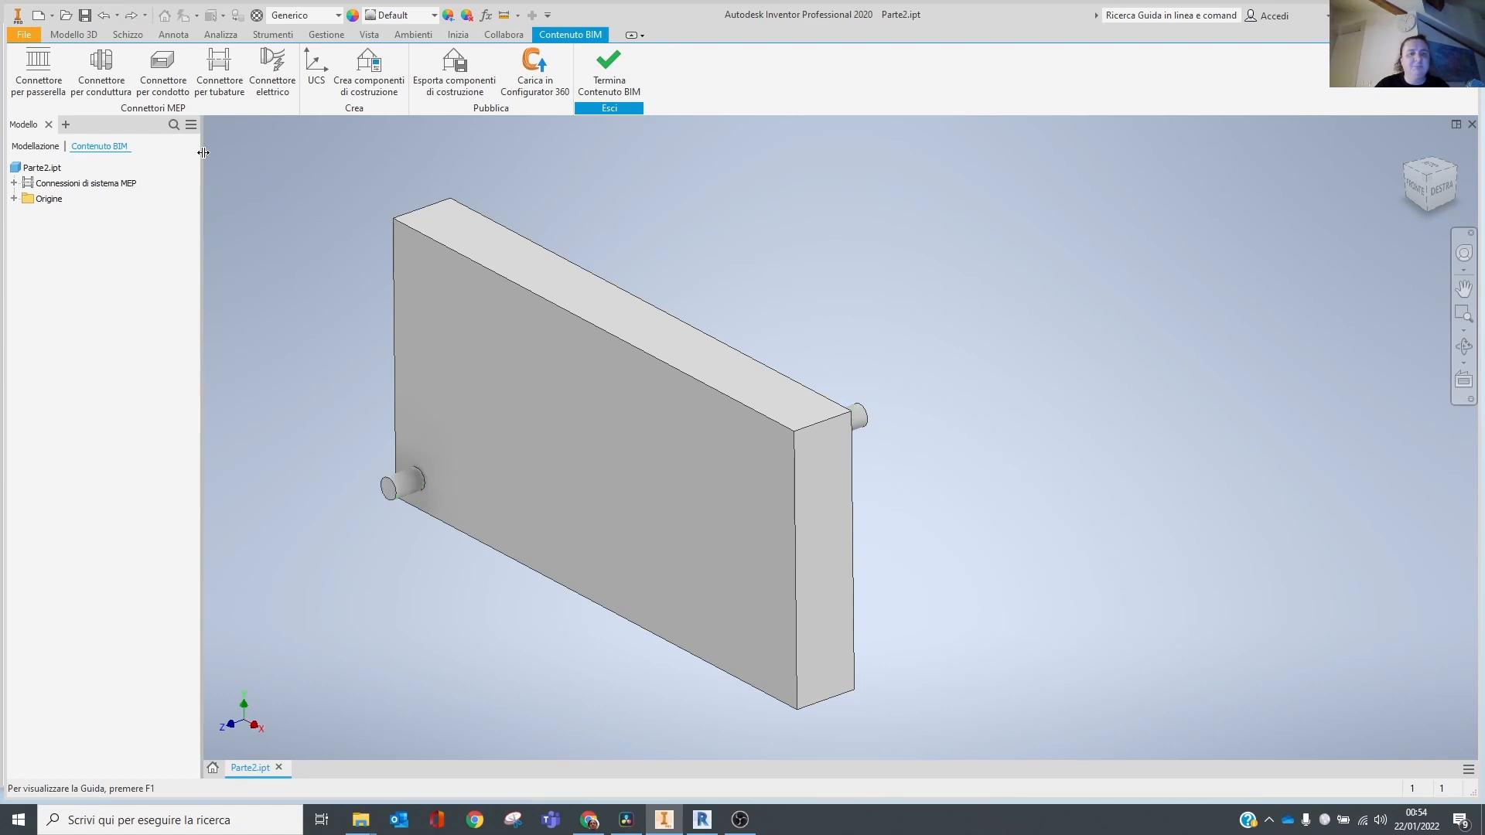
Set up a circular pipe connector on the front stub's end face, direction flipped inward, with system type Acqua calda per uso domestico.
{"action": "left_click", "coordinate": [215, 85]}
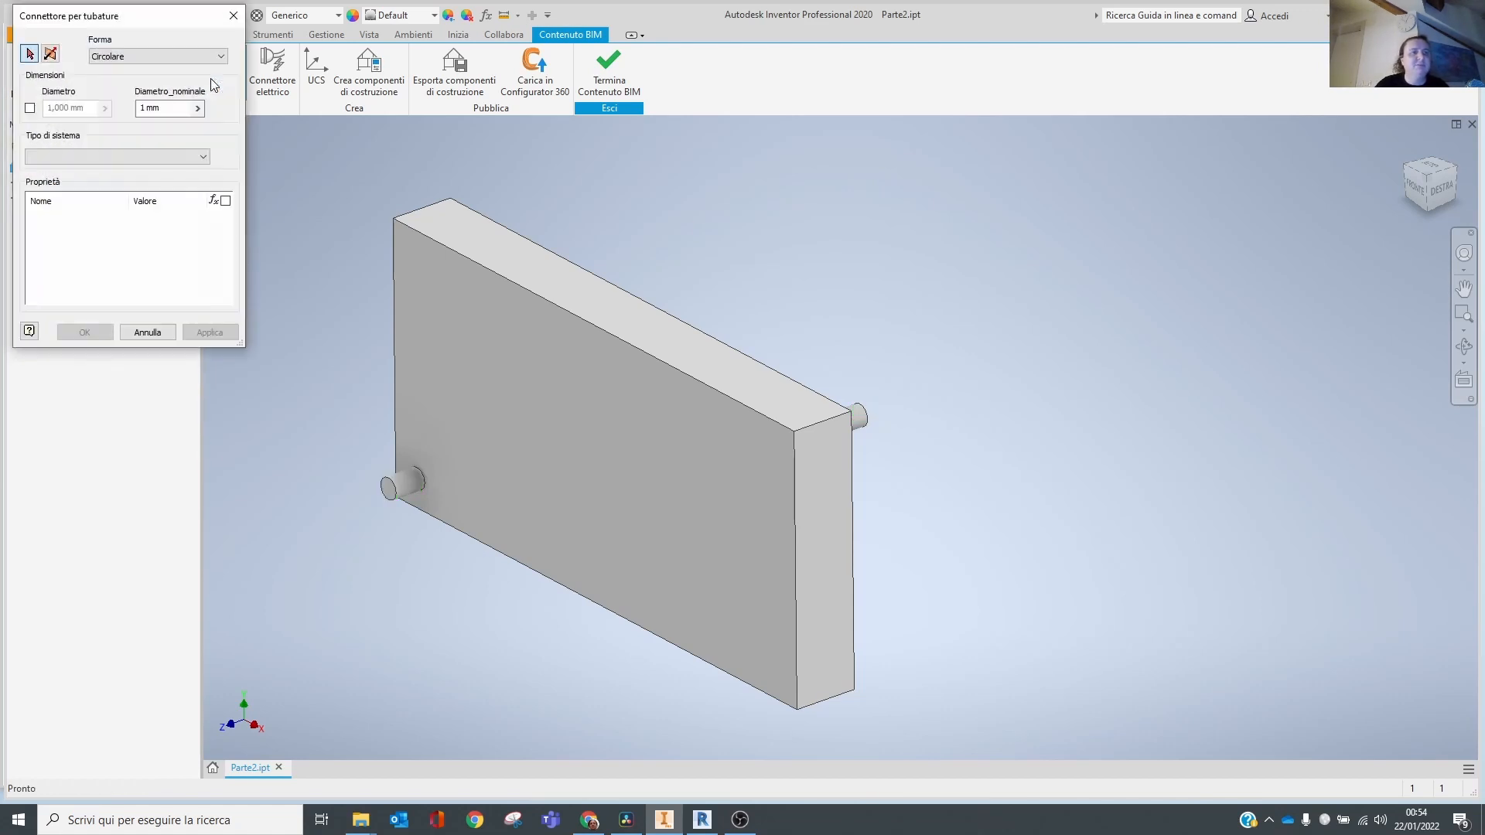
{"action": "left_click", "coordinate": [396, 497]}
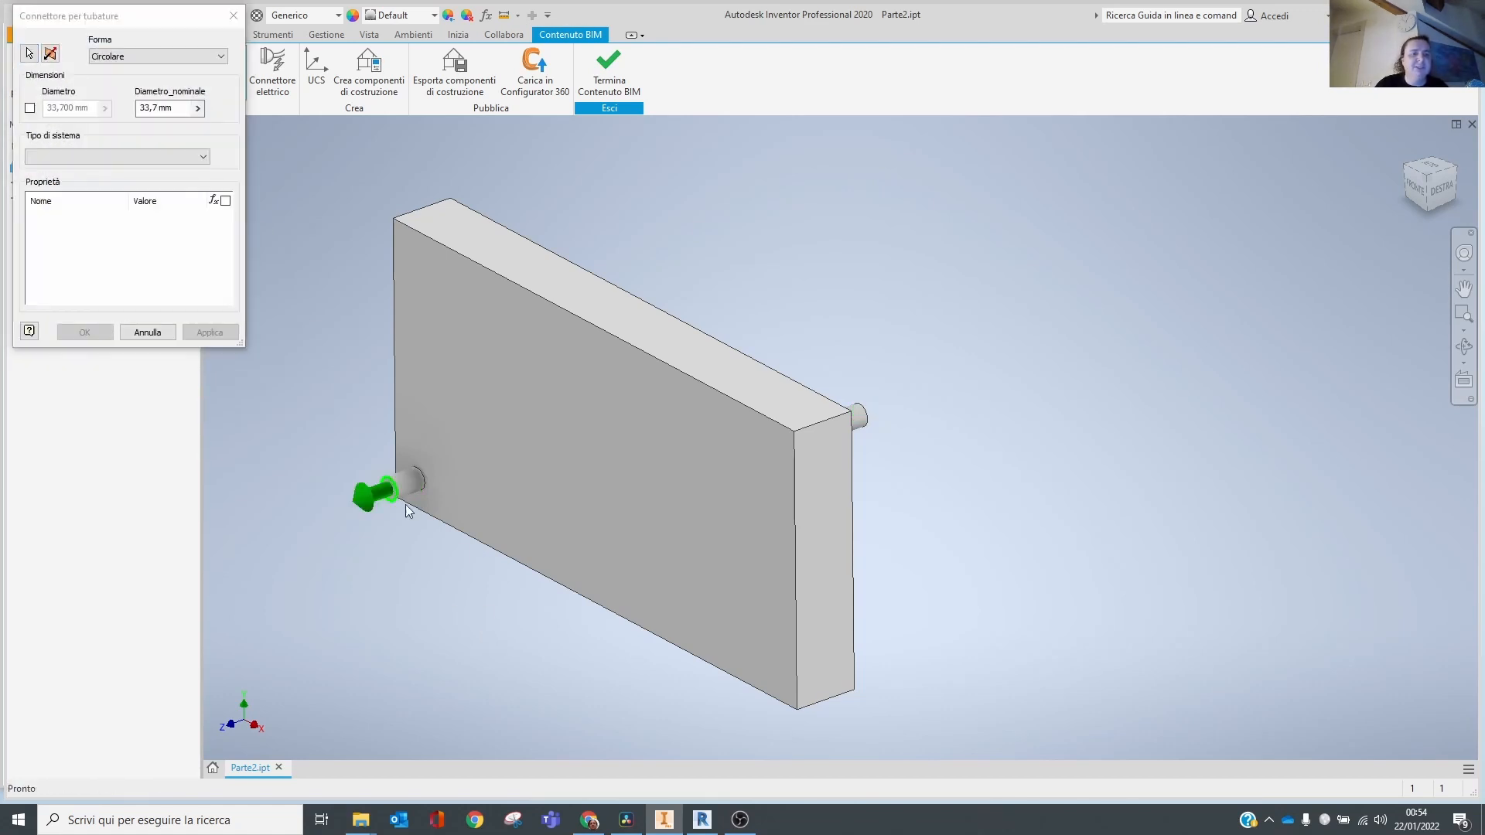
{"action": "left_click", "coordinate": [51, 53]}
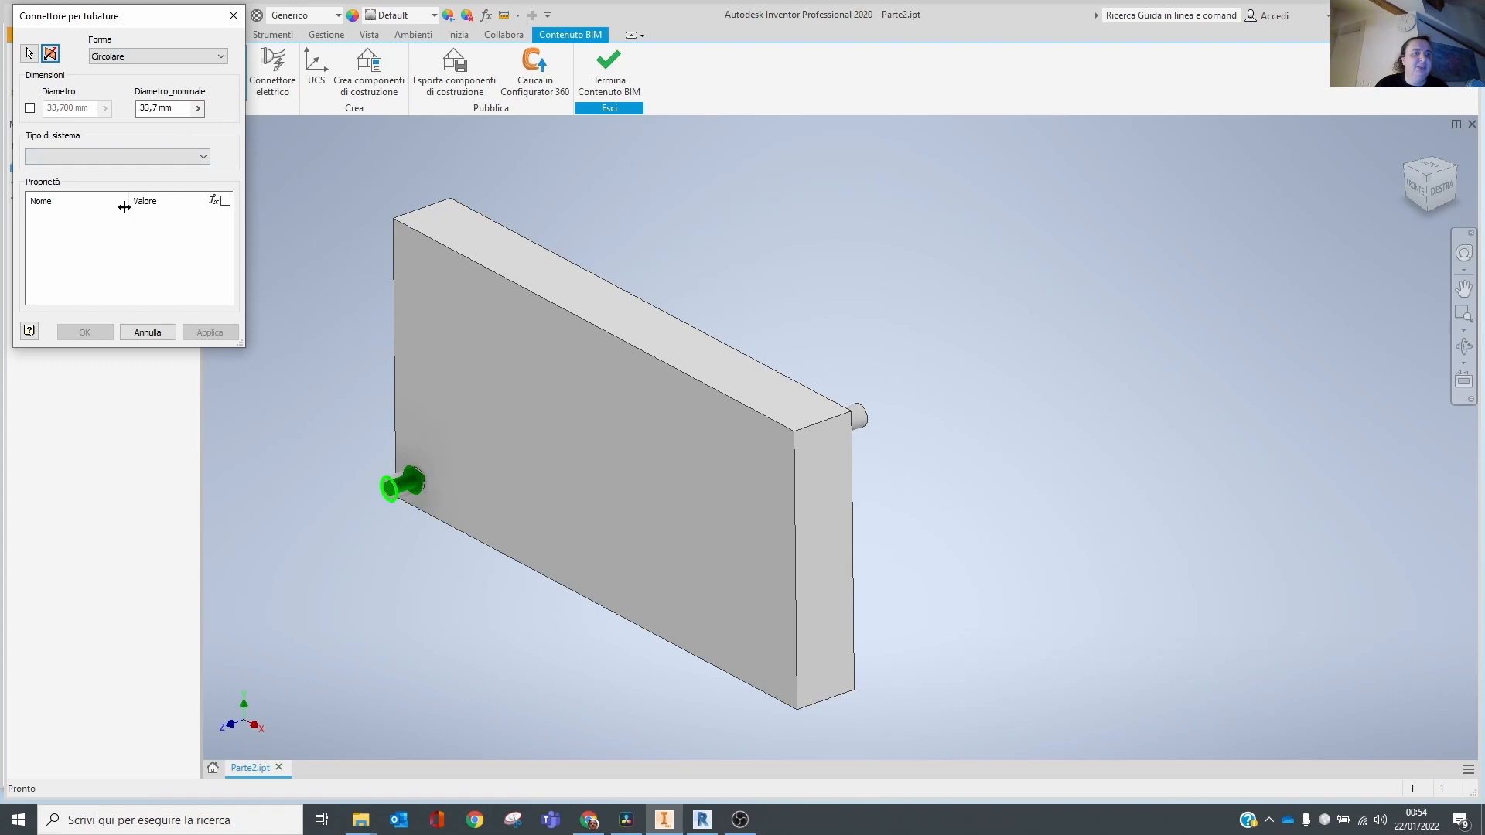
{"action": "left_click", "coordinate": [125, 156]}
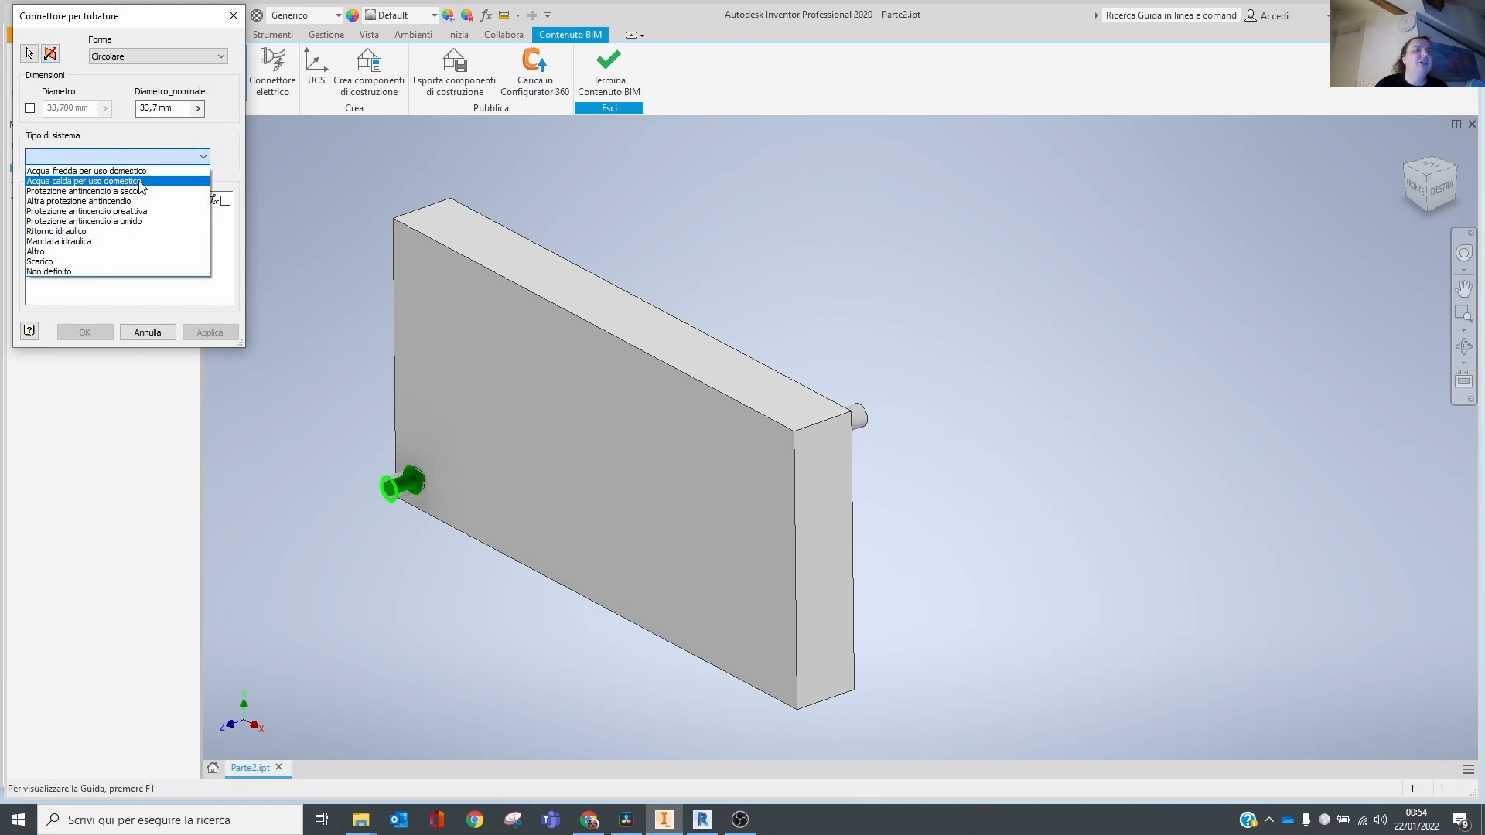
{"action": "left_click", "coordinate": [116, 181]}
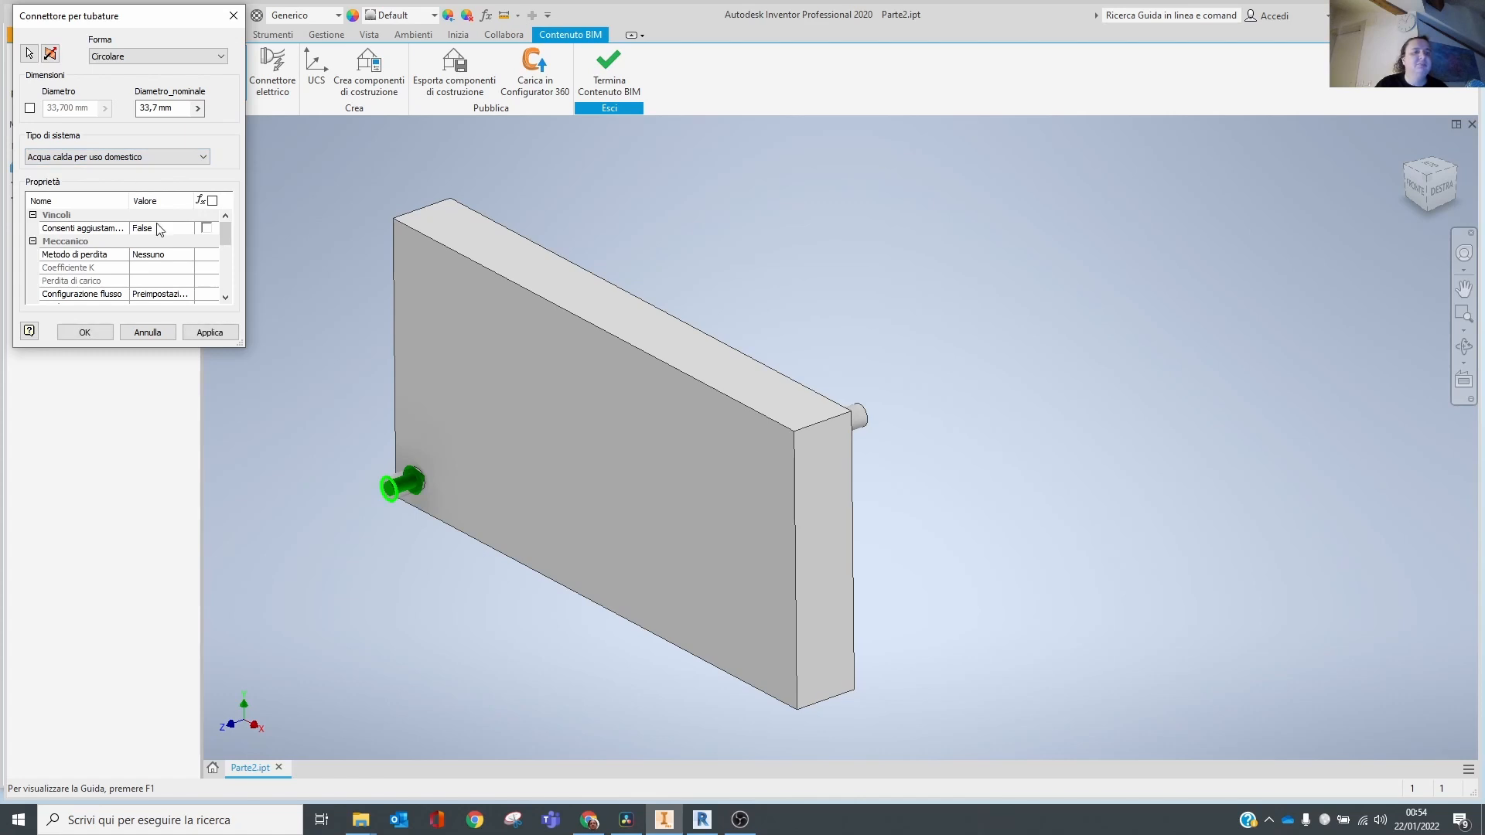
Set the front pipe connector's Flusso to 1 l/s.
{"action": "left_click_drag", "start_coordinate": [239, 348], "coordinate": [473, 526]}
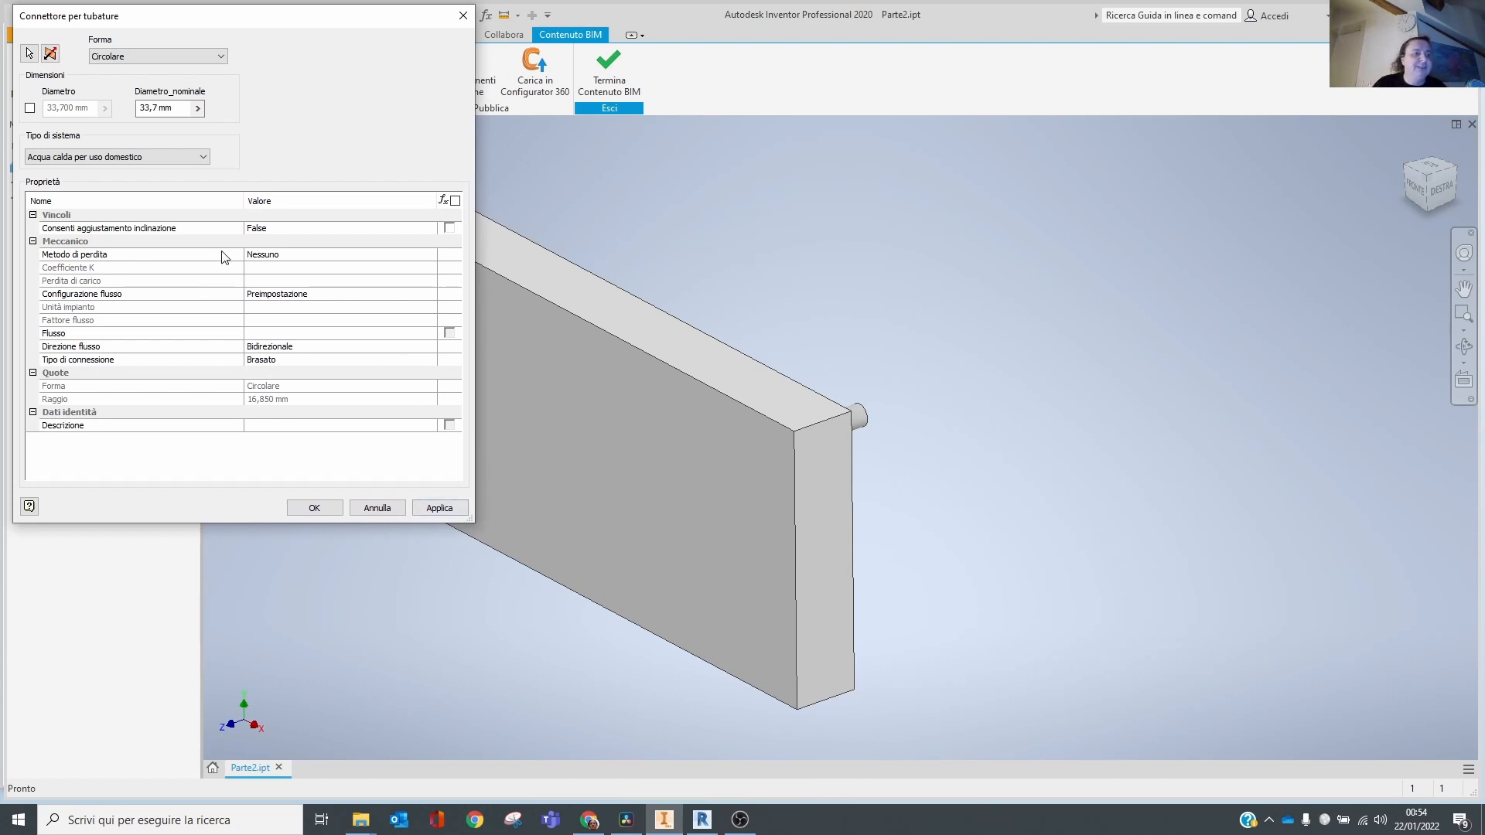
{"action": "left_click", "coordinate": [322, 334]}
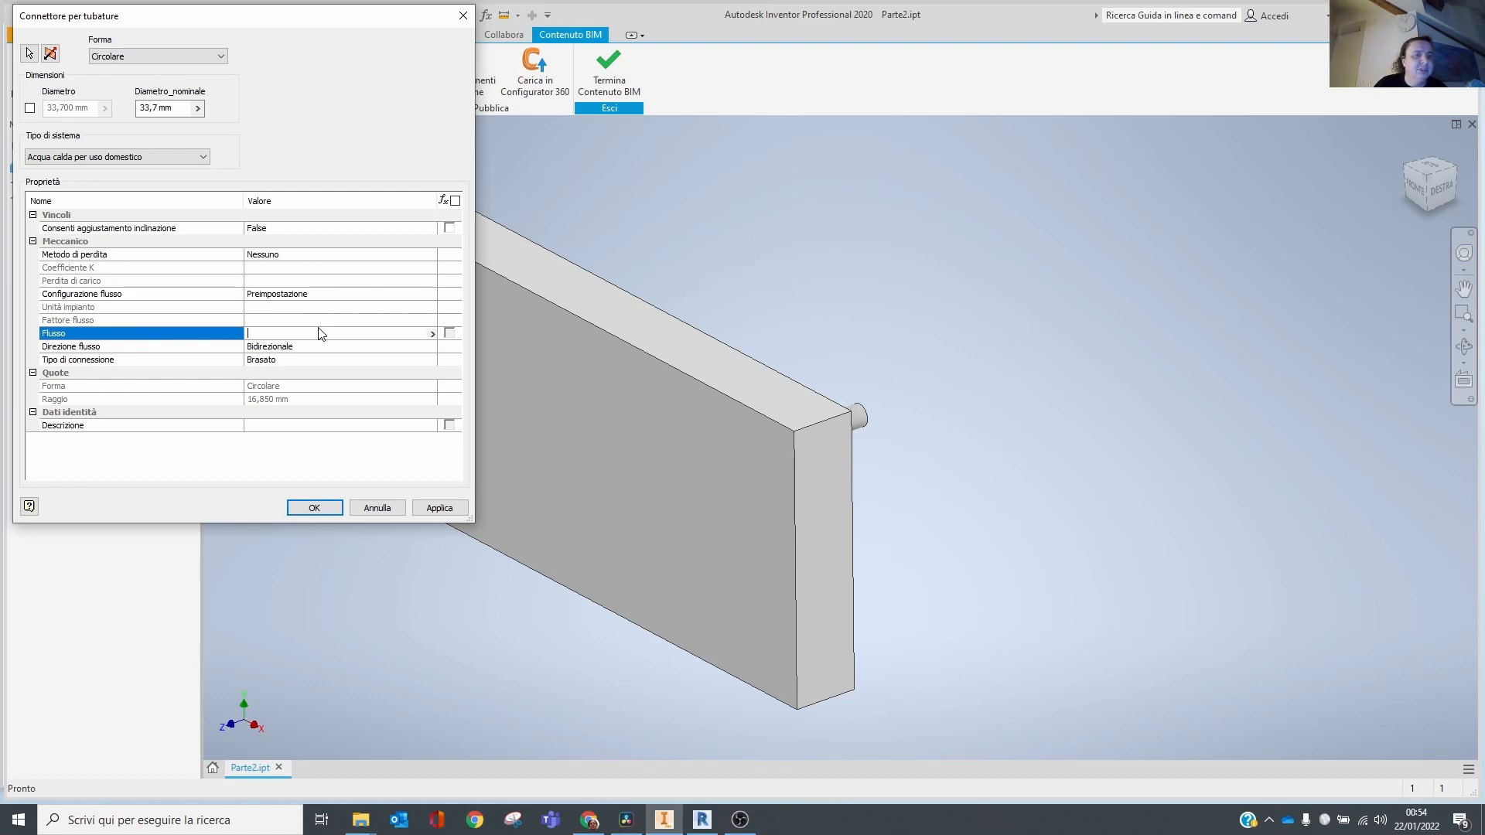
{"action": "left_click", "coordinate": [431, 334]}
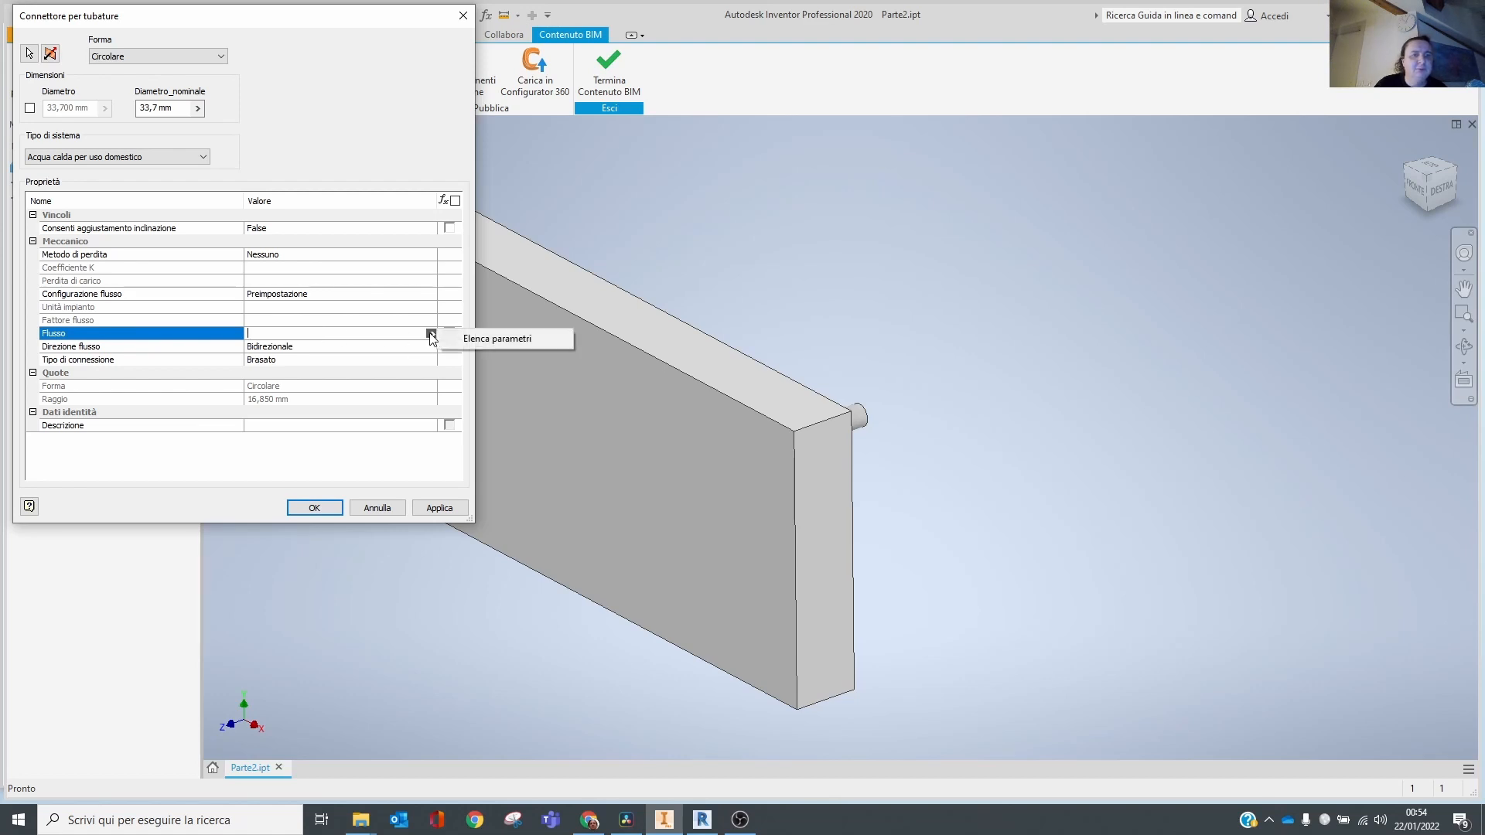
{"action": "left_click", "coordinate": [381, 335]}
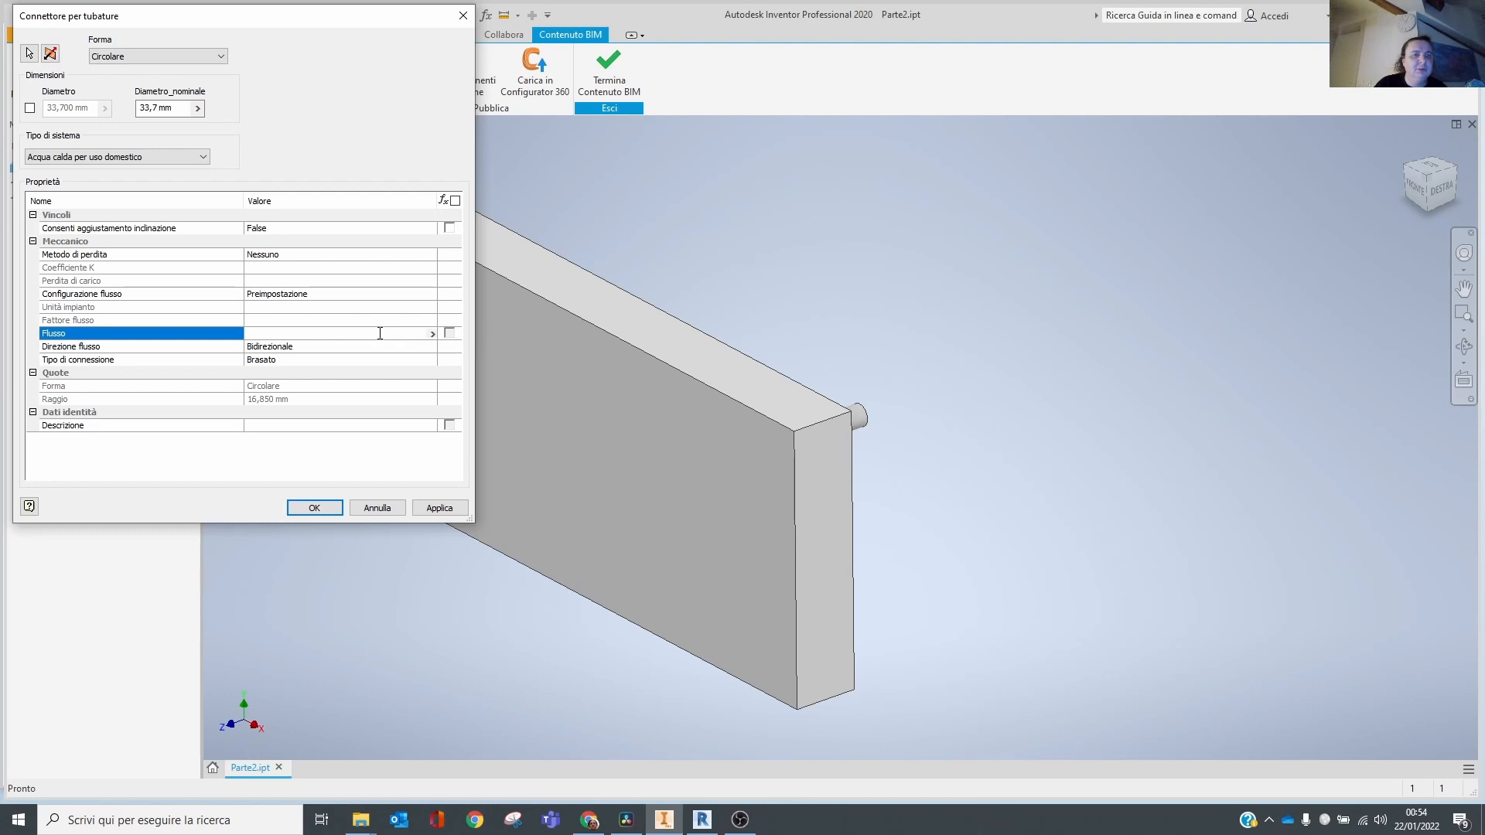
{"action": "type", "text": "1"}
{"action": "key", "text": "Return"}
{"action": "left_click", "coordinate": [380, 332]}
{"action": "left_click_drag", "start_coordinate": [376, 332], "coordinate": [262, 341]}
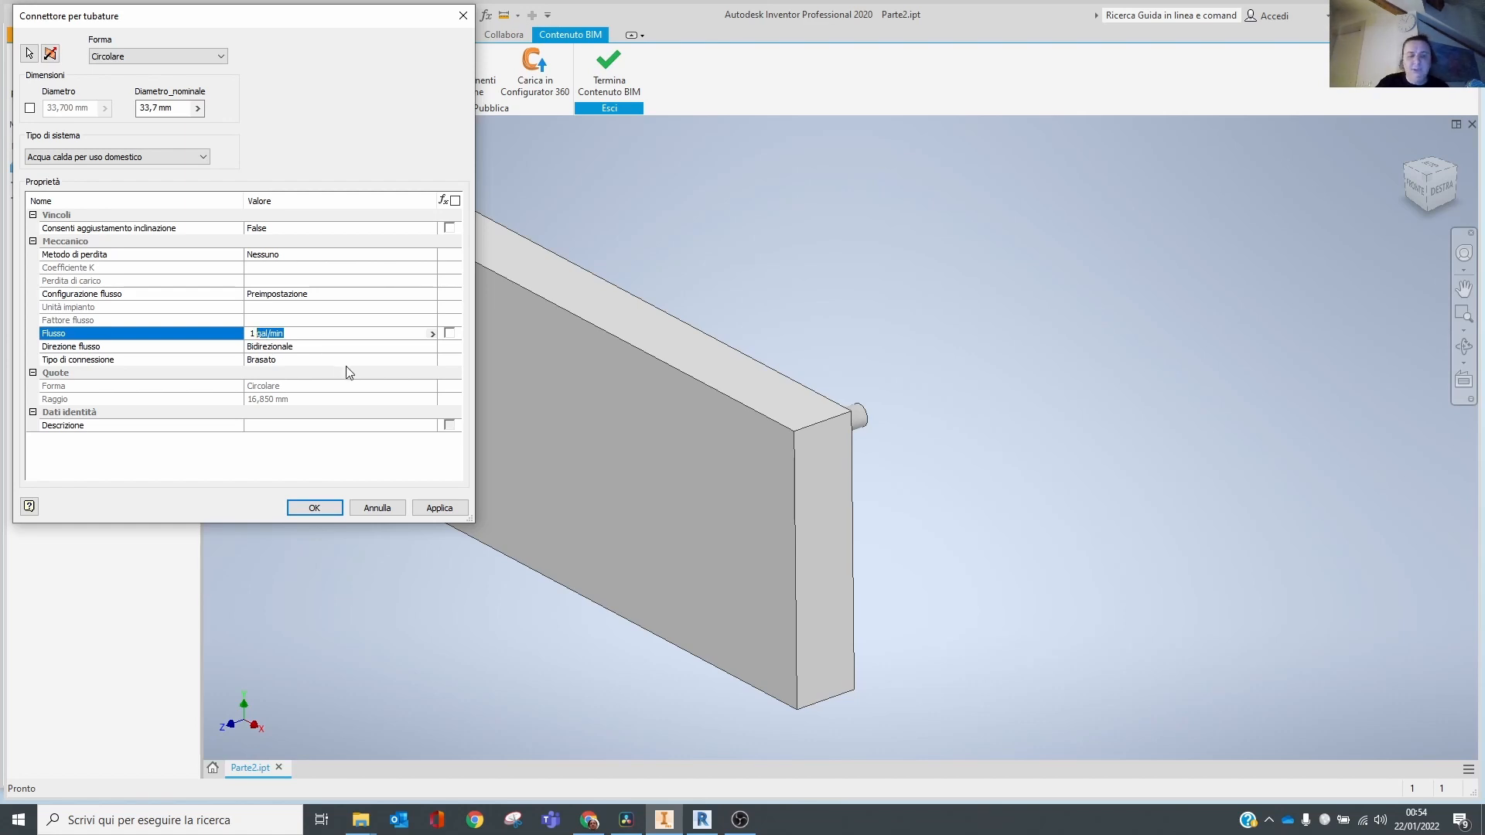
{"action": "type", "text": "l/s"}
{"action": "key", "text": "Return"}
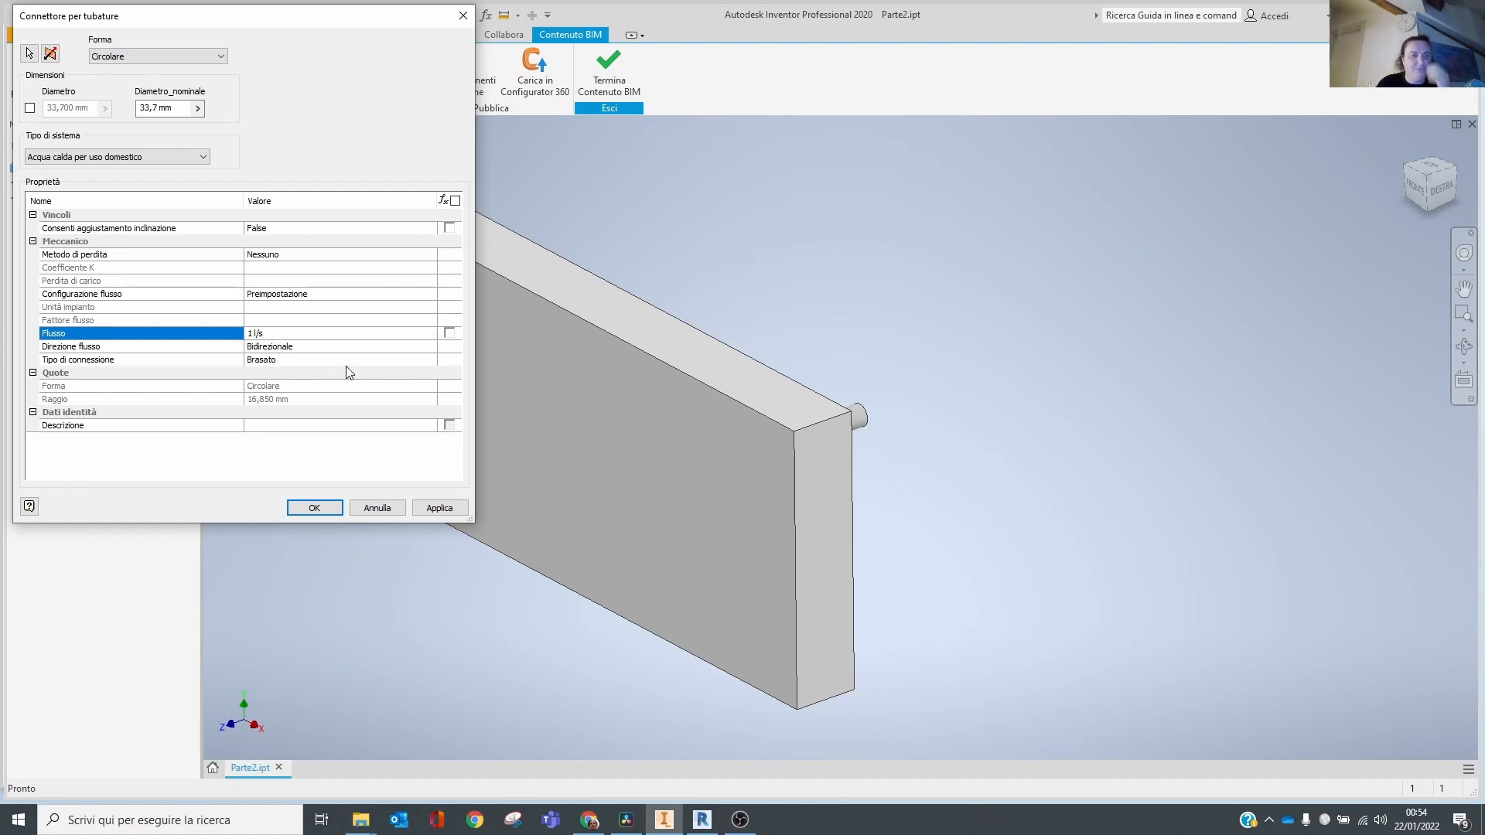
Keep the front connector's flow direction as Bidirezionale and create the connector.
{"action": "left_click", "coordinate": [273, 348]}
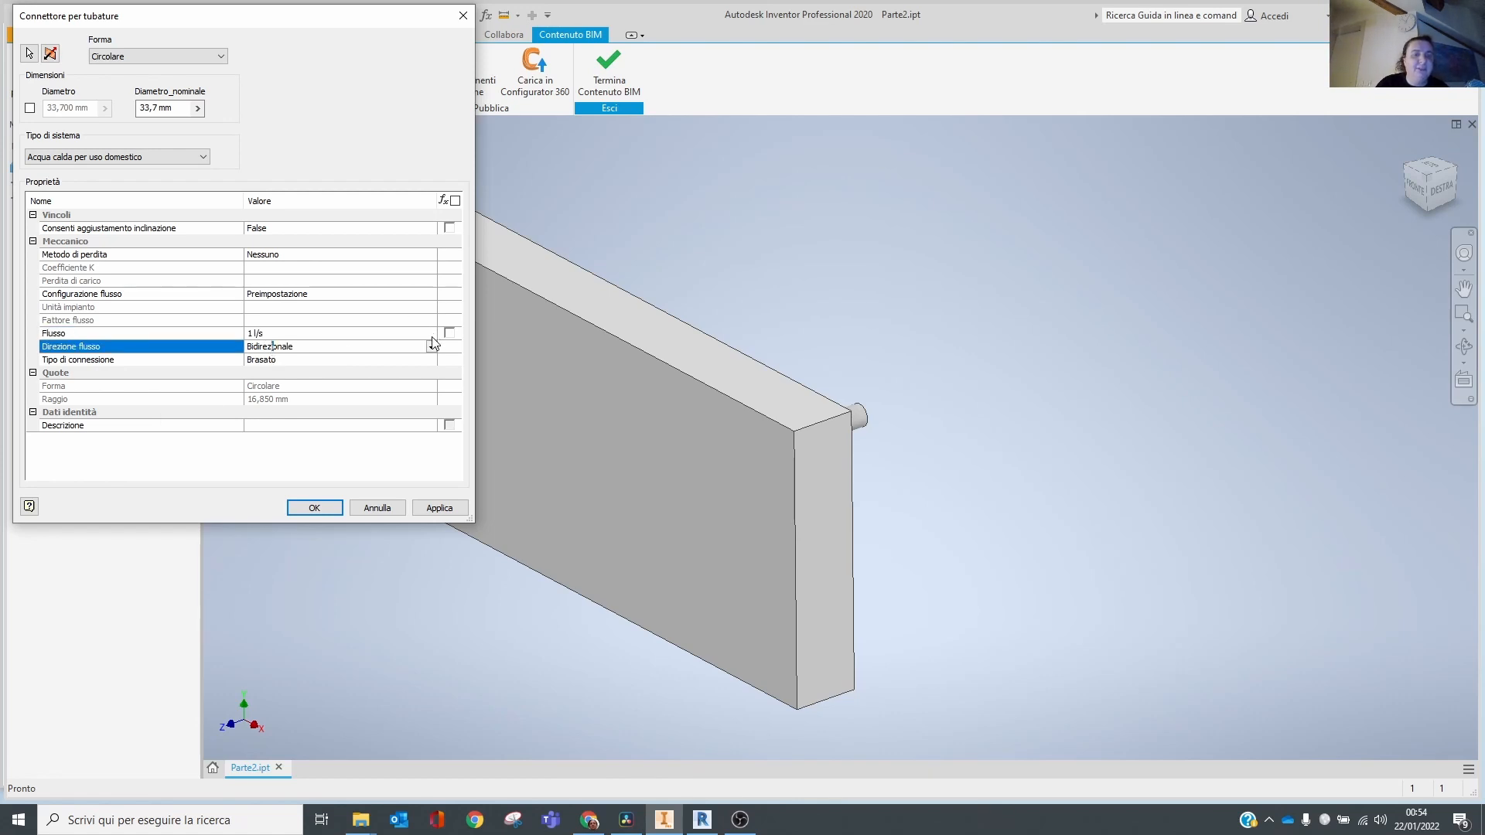
{"action": "left_click", "coordinate": [432, 346]}
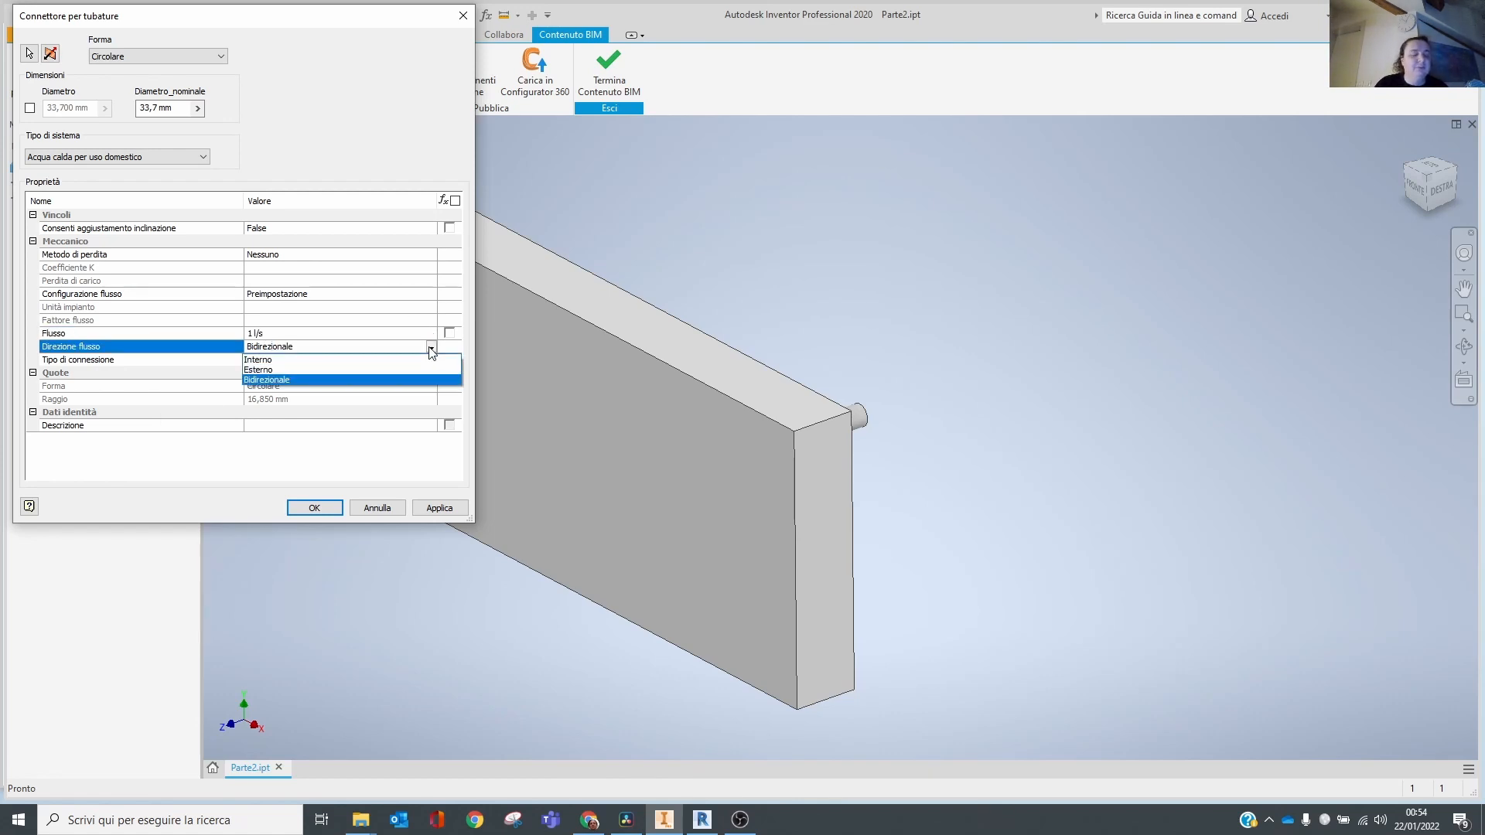
{"action": "left_click", "coordinate": [431, 349]}
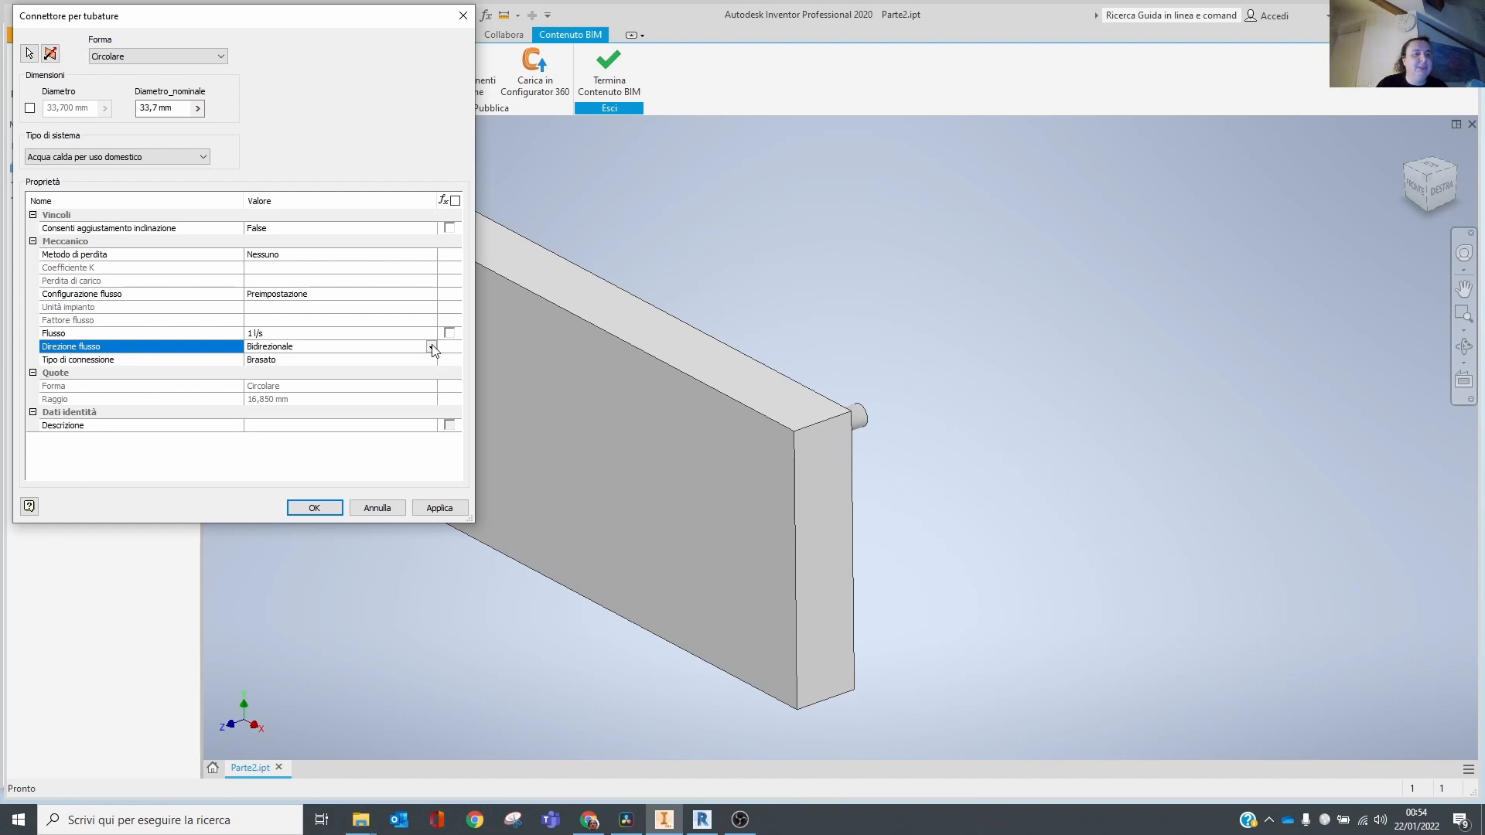
{"action": "left_click", "coordinate": [316, 509]}
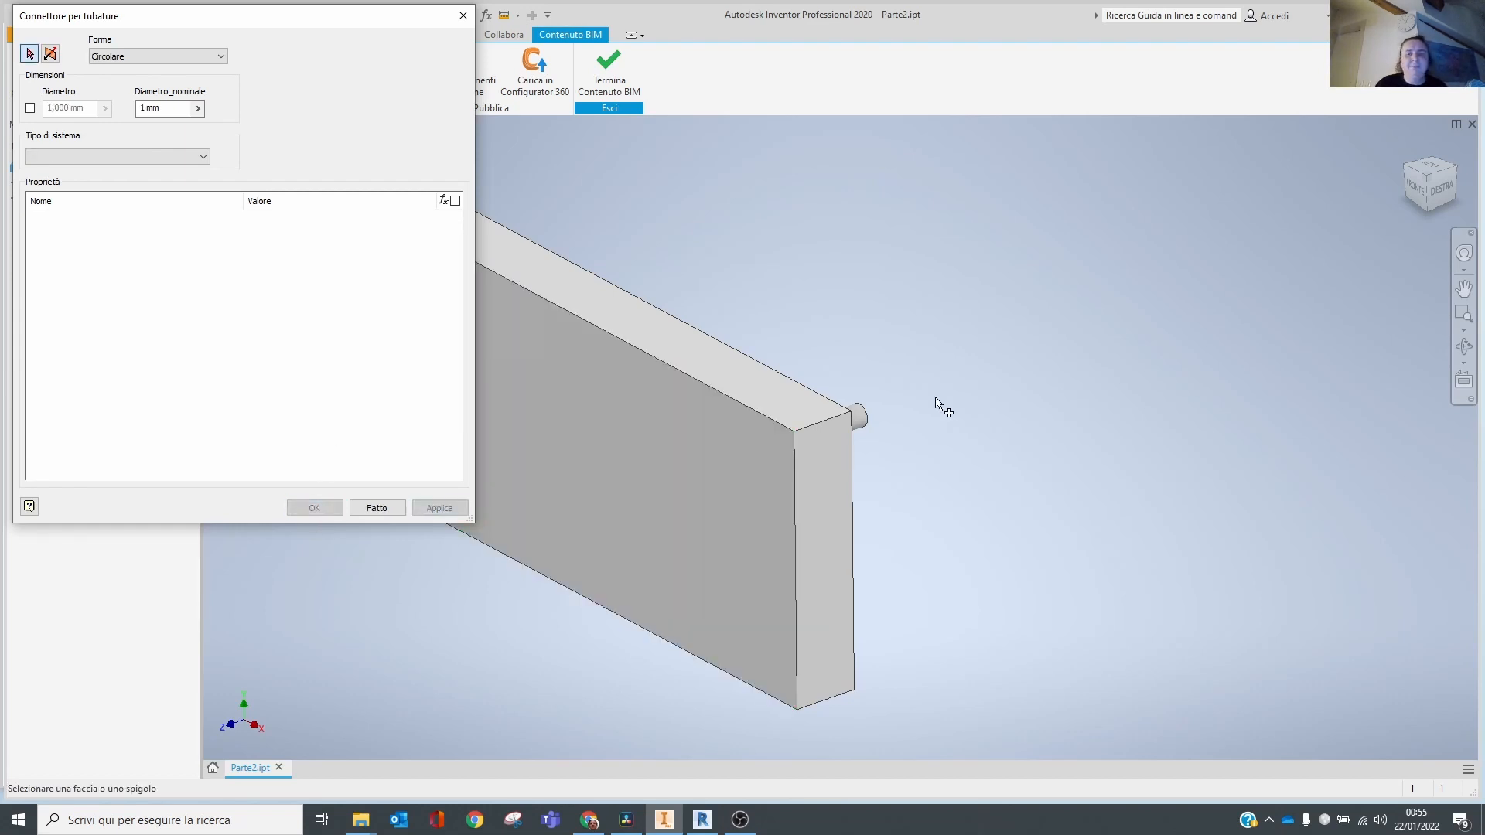
Set up a pipe connector on the rear stub's end face with system type Acqua fredda per uso domestico and Flusso 1 l/s.
{"action": "left_click", "coordinate": [864, 428]}
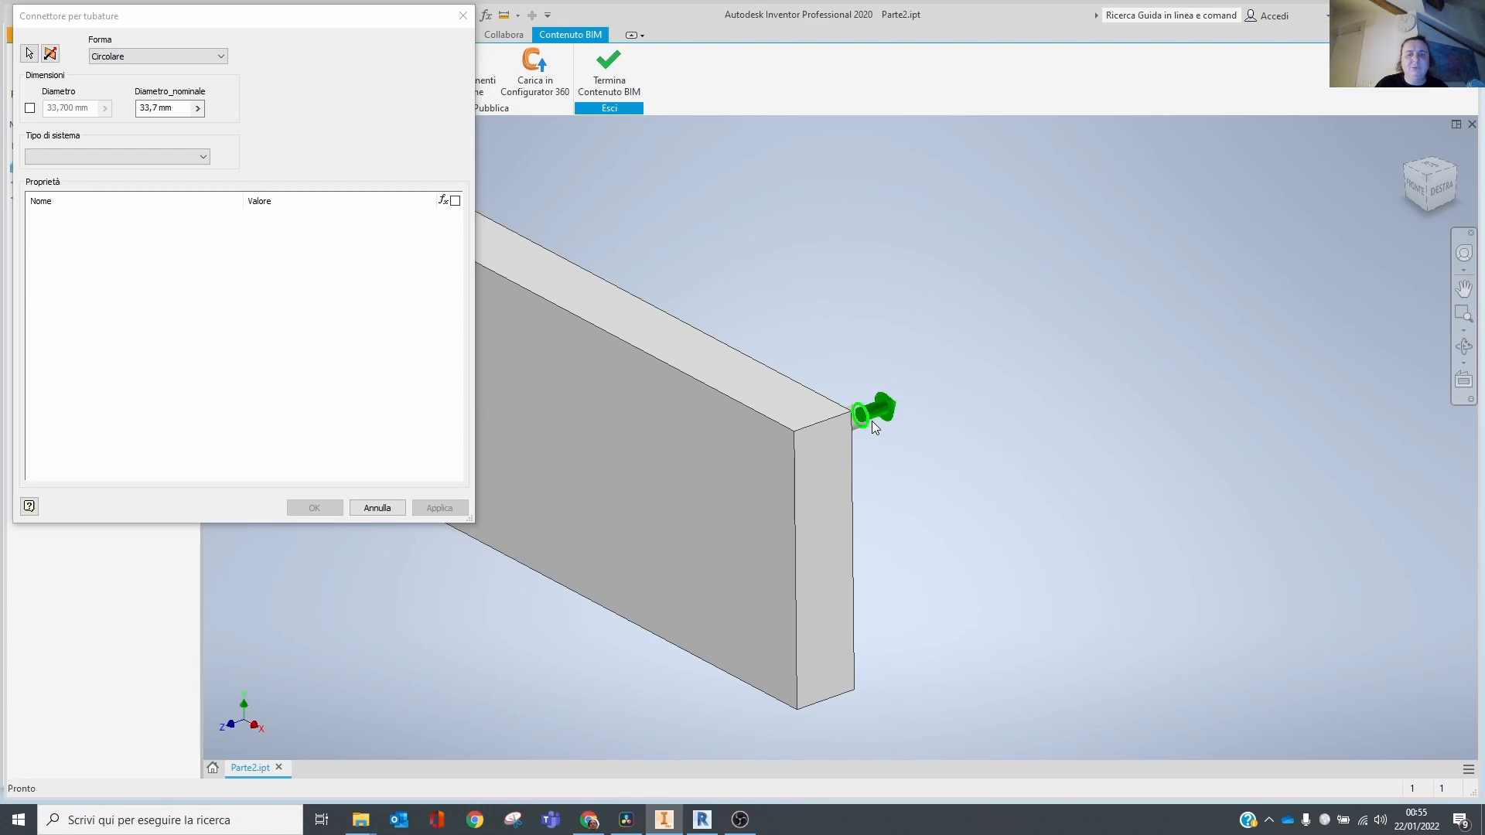
{"action": "left_click", "coordinate": [171, 158]}
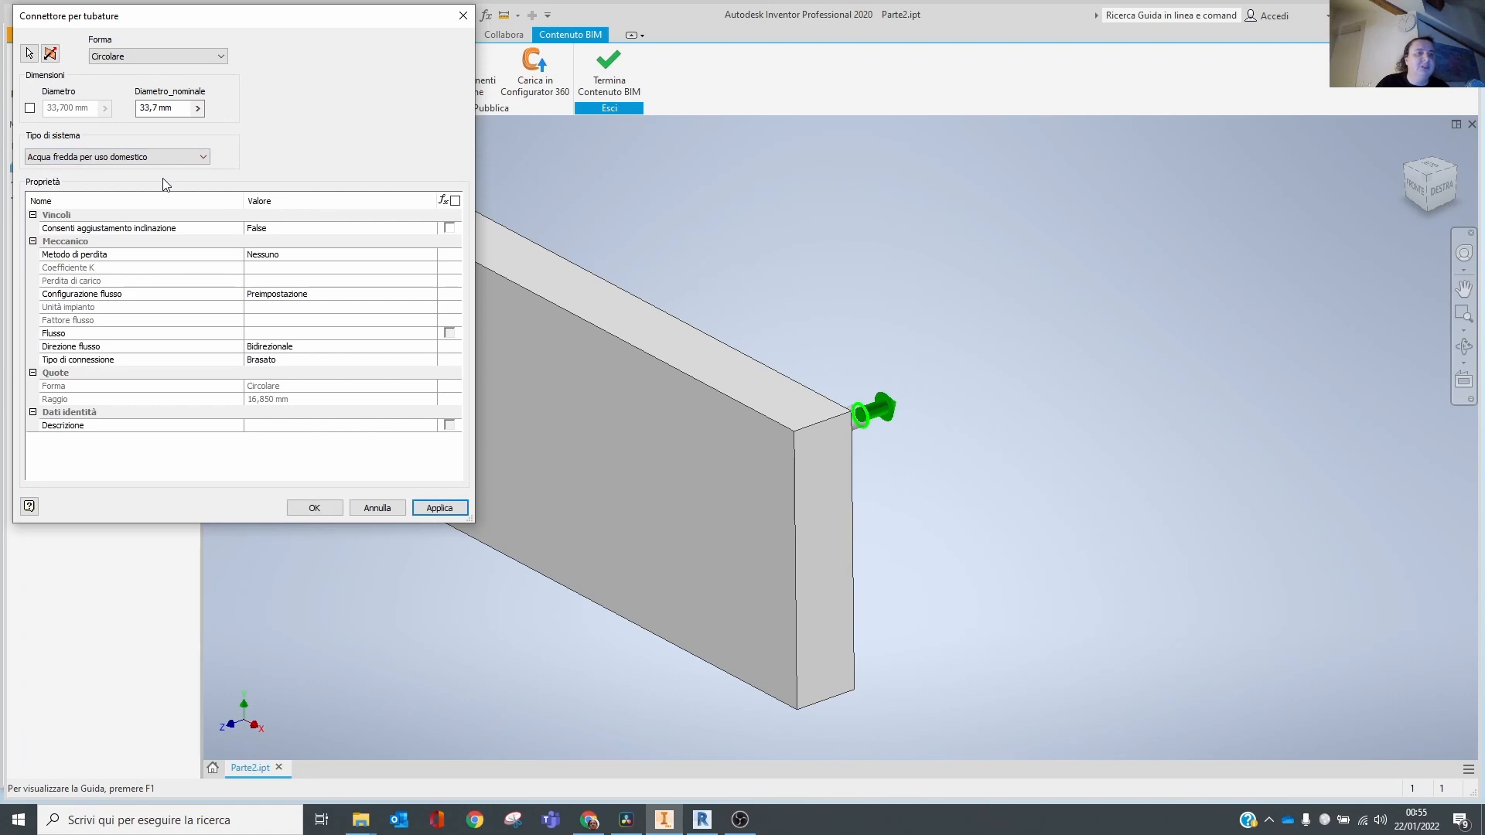
{"action": "left_click", "coordinate": [266, 333]}
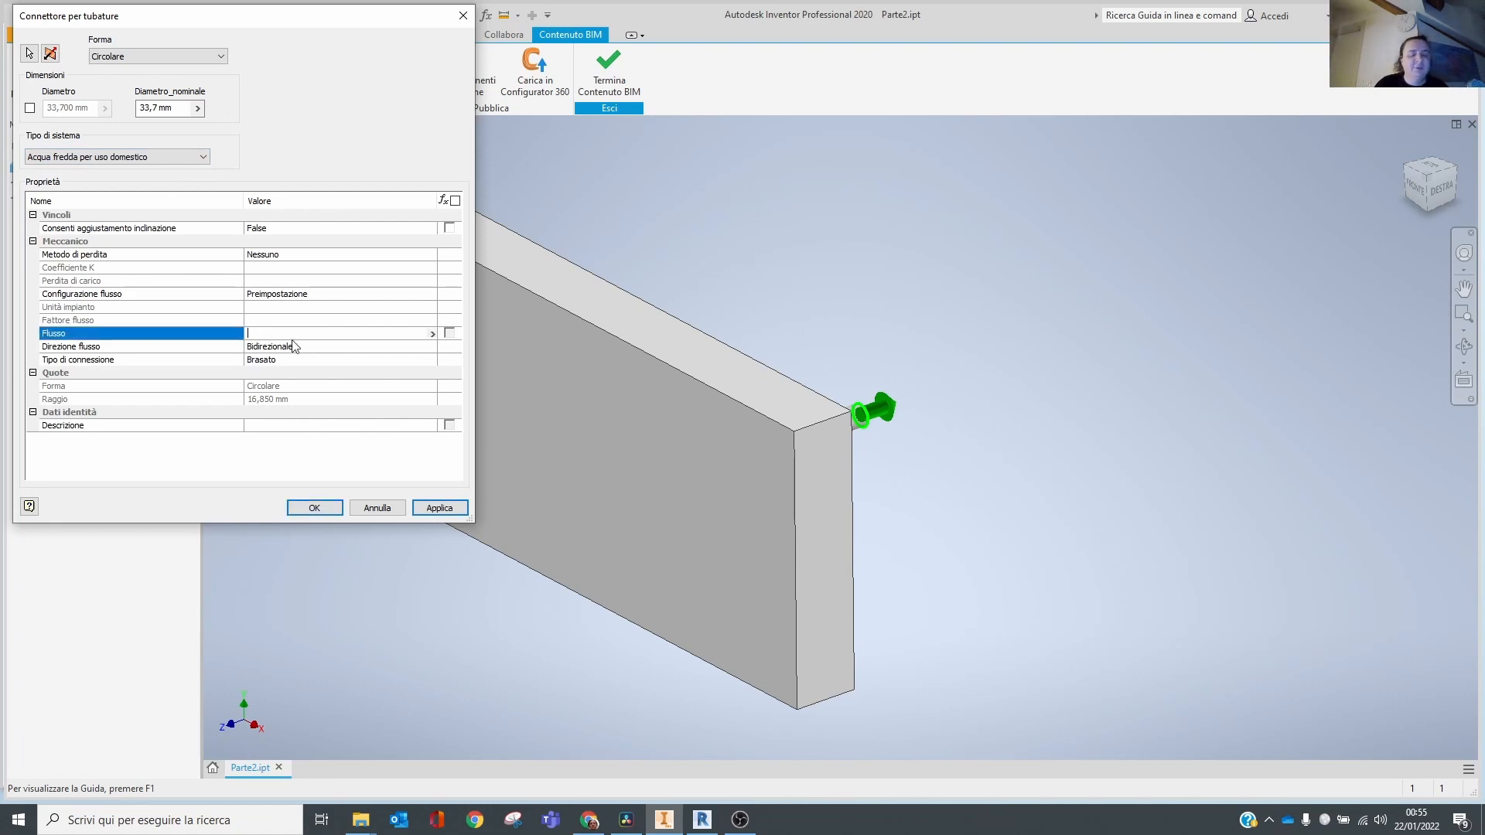
{"action": "type", "text": "1 l7"}
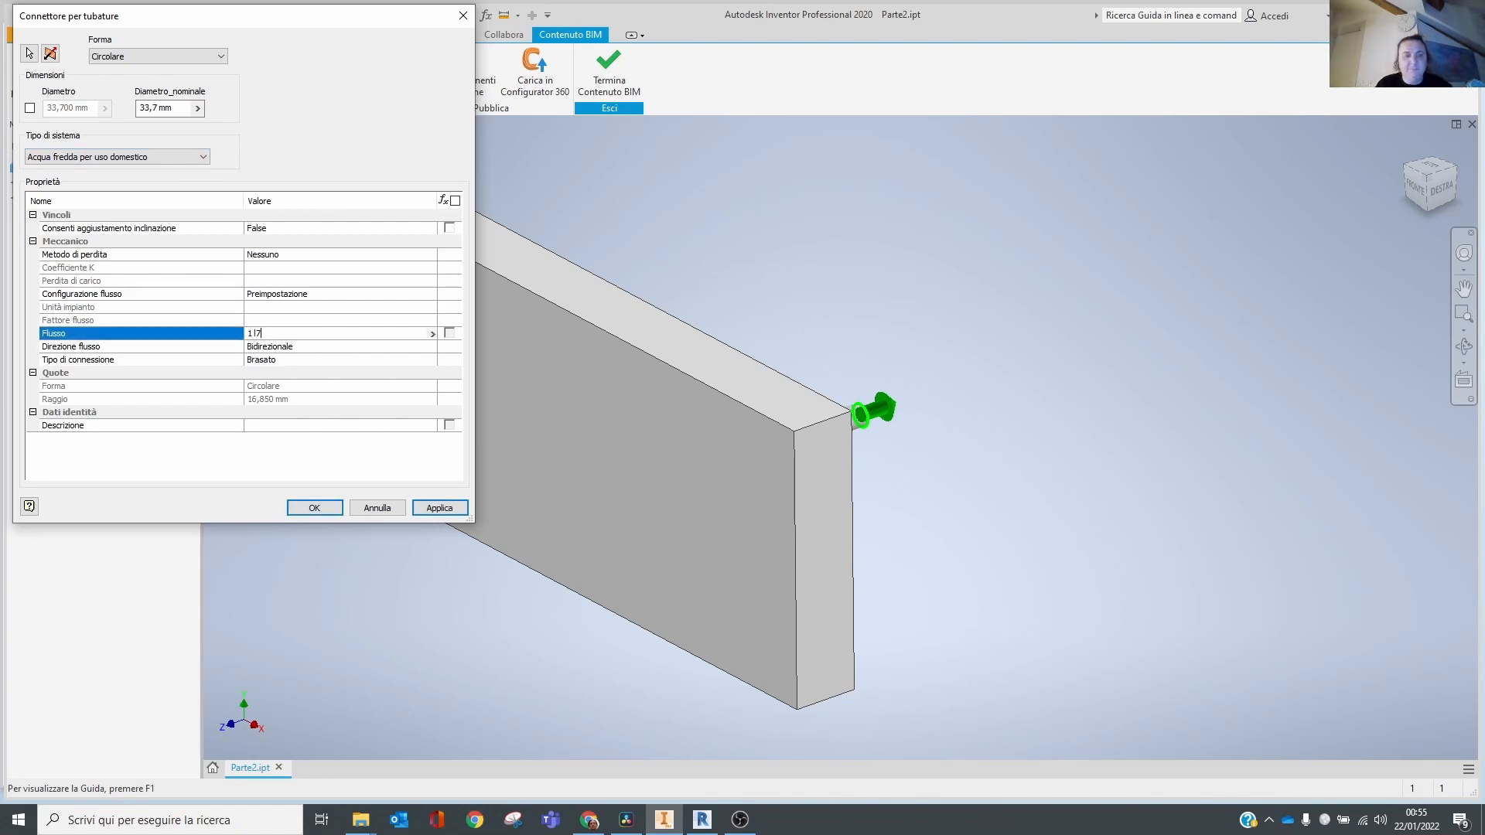
{"action": "key", "text": "BackSpace"}
{"action": "type", "text": "/se"}
{"action": "key", "text": "BackSpace"}
{"action": "key", "text": "BackSpace"}
{"action": "key", "text": "BackSpace"}
{"action": "type", "text": "/s"}
{"action": "key", "text": "Return"}
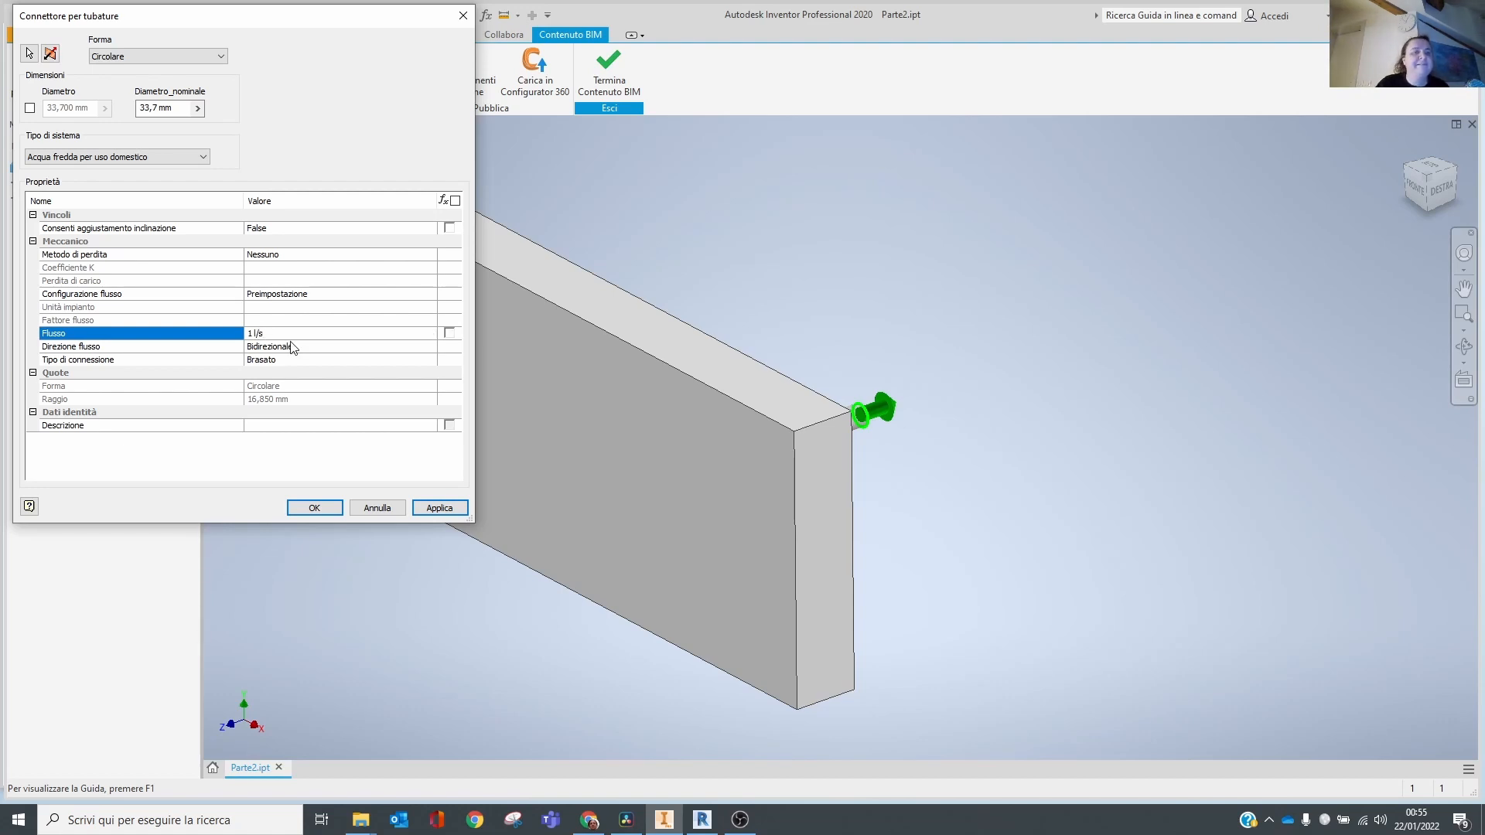
Set the rear pipe connector's Tipo di connessione to Filettato and create the connector.
{"action": "left_click", "coordinate": [291, 360]}
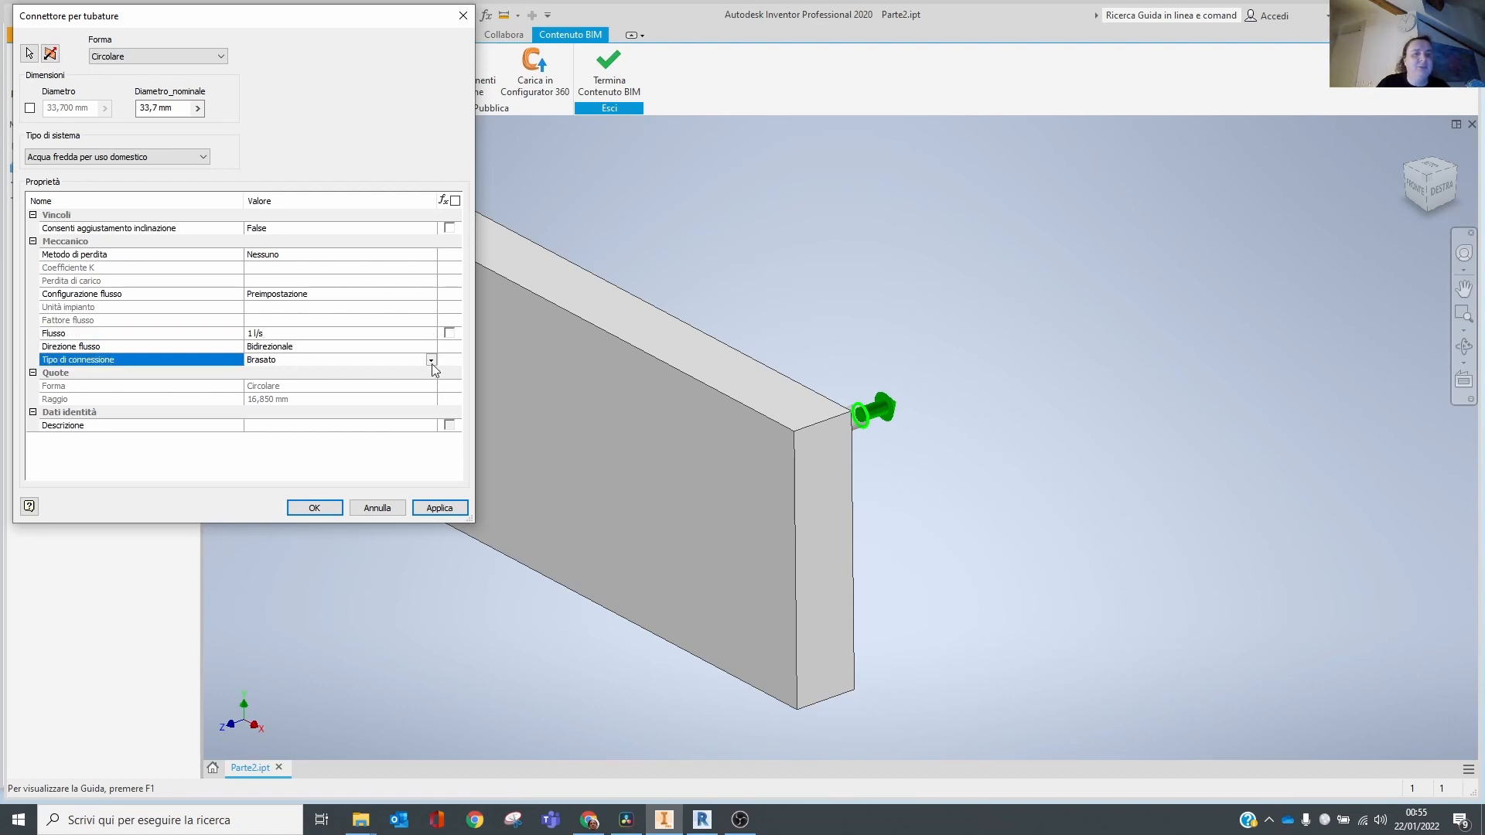
{"action": "left_click", "coordinate": [431, 361]}
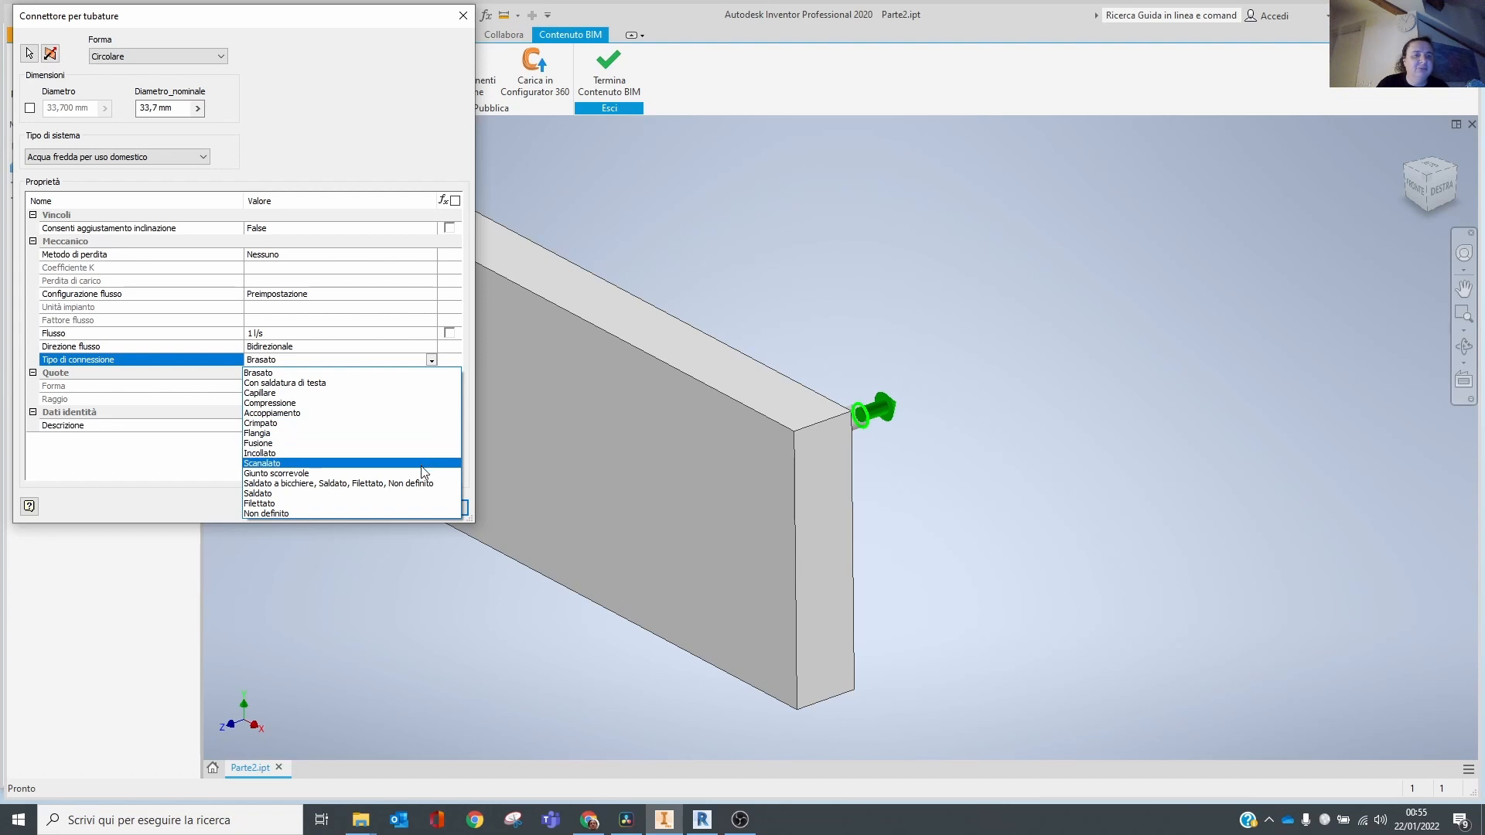
{"action": "left_click", "coordinate": [404, 504]}
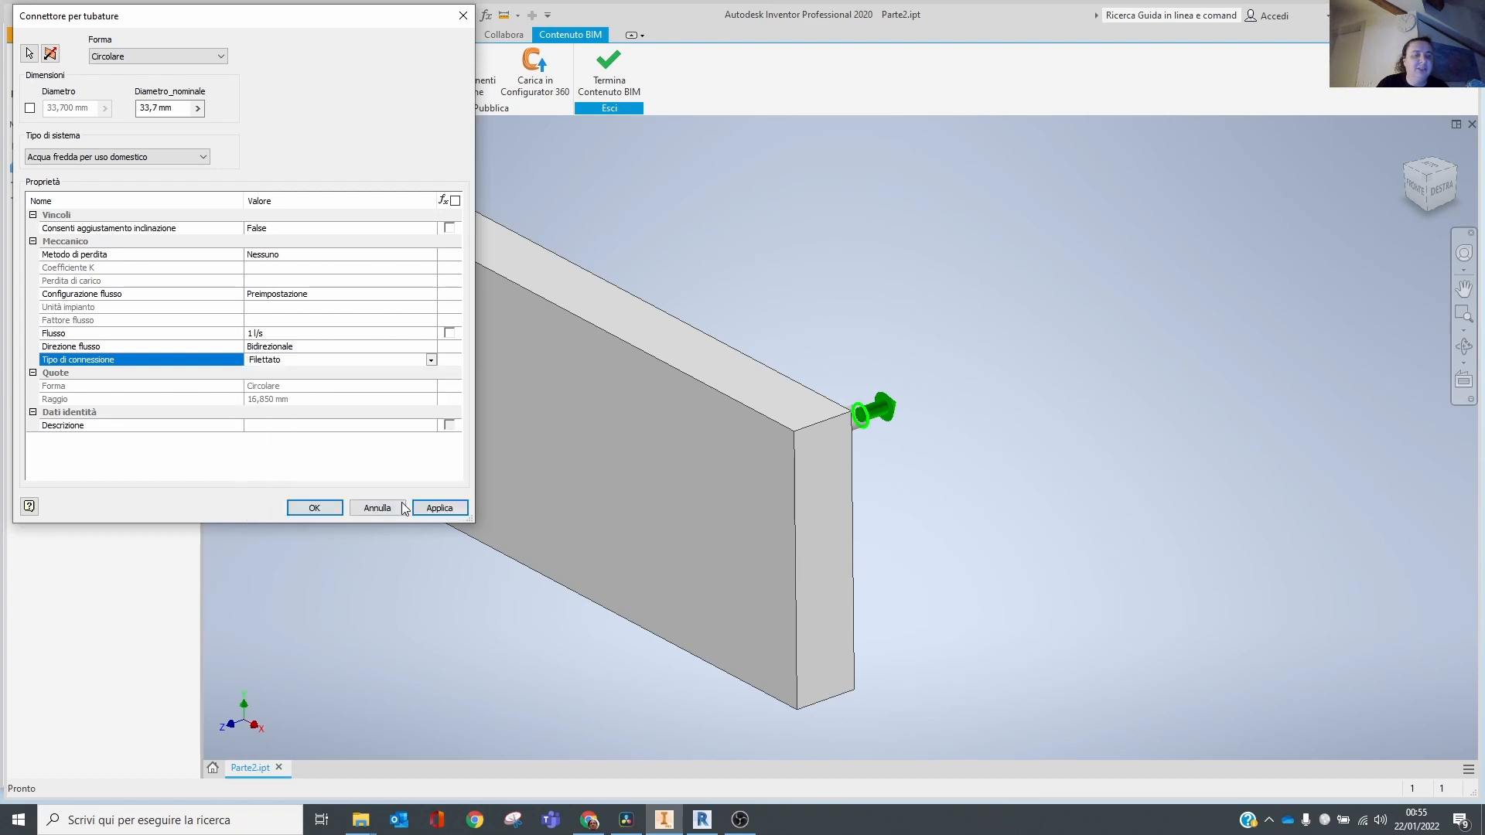
{"action": "left_click", "coordinate": [319, 509]}
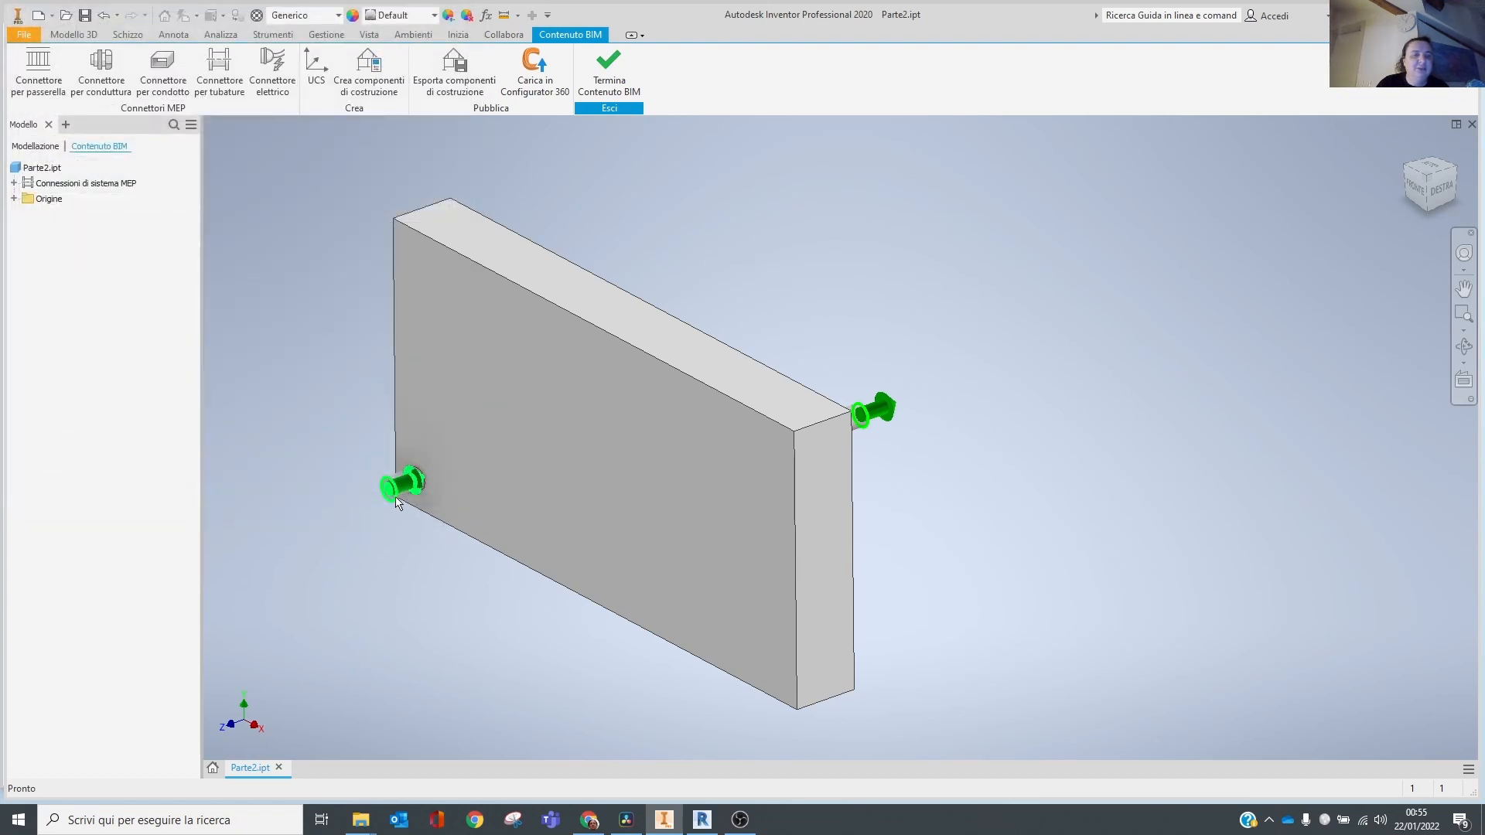
Edit the existing front pipe connector and set its Tipo di connessione to Filettato.
{"action": "left_click", "coordinate": [393, 503]}
{"action": "double_click", "coordinate": [393, 501]}
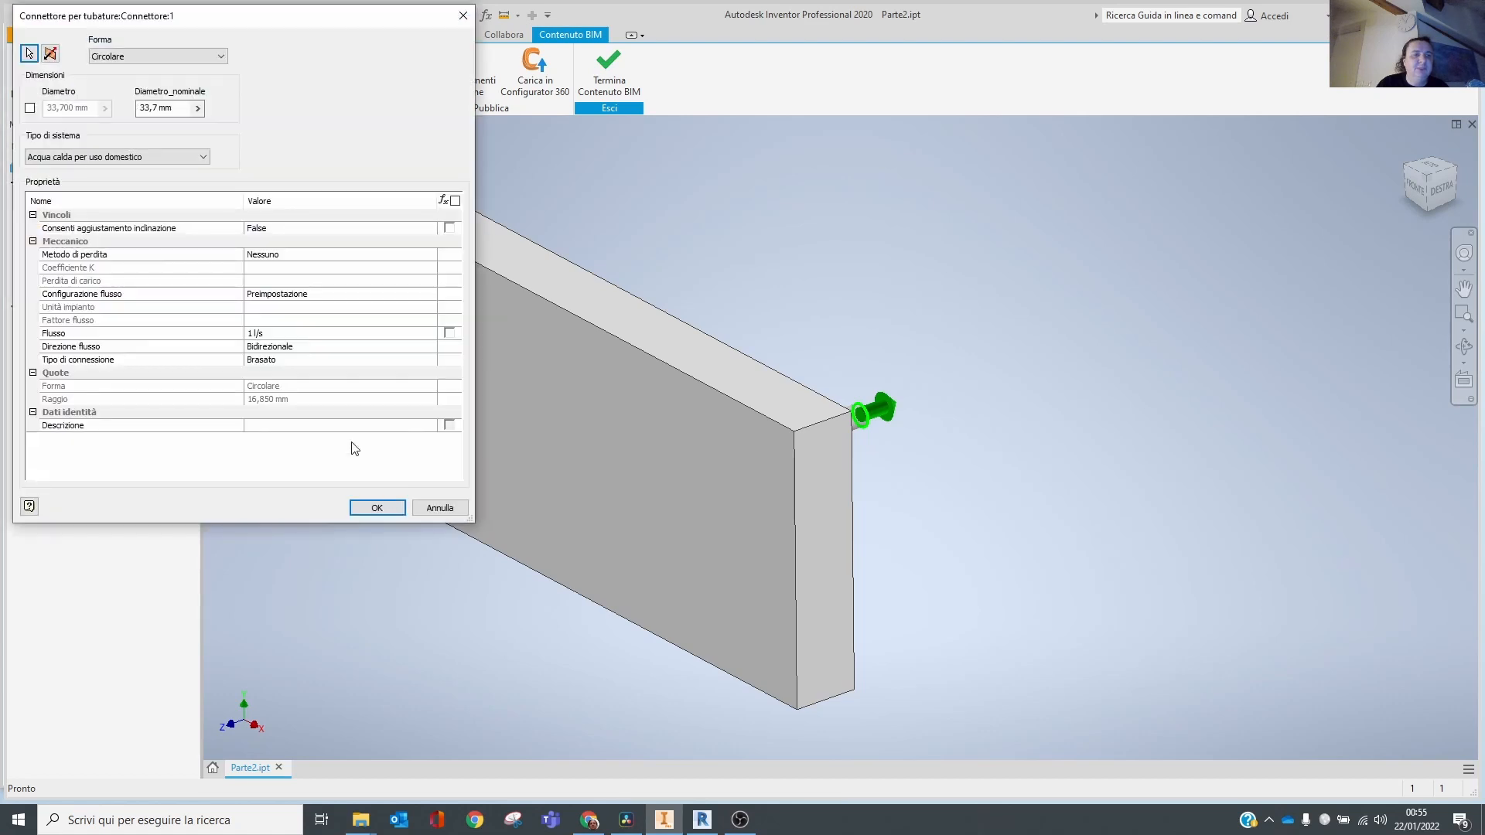
{"action": "left_click", "coordinate": [341, 360]}
{"action": "left_click", "coordinate": [431, 360]}
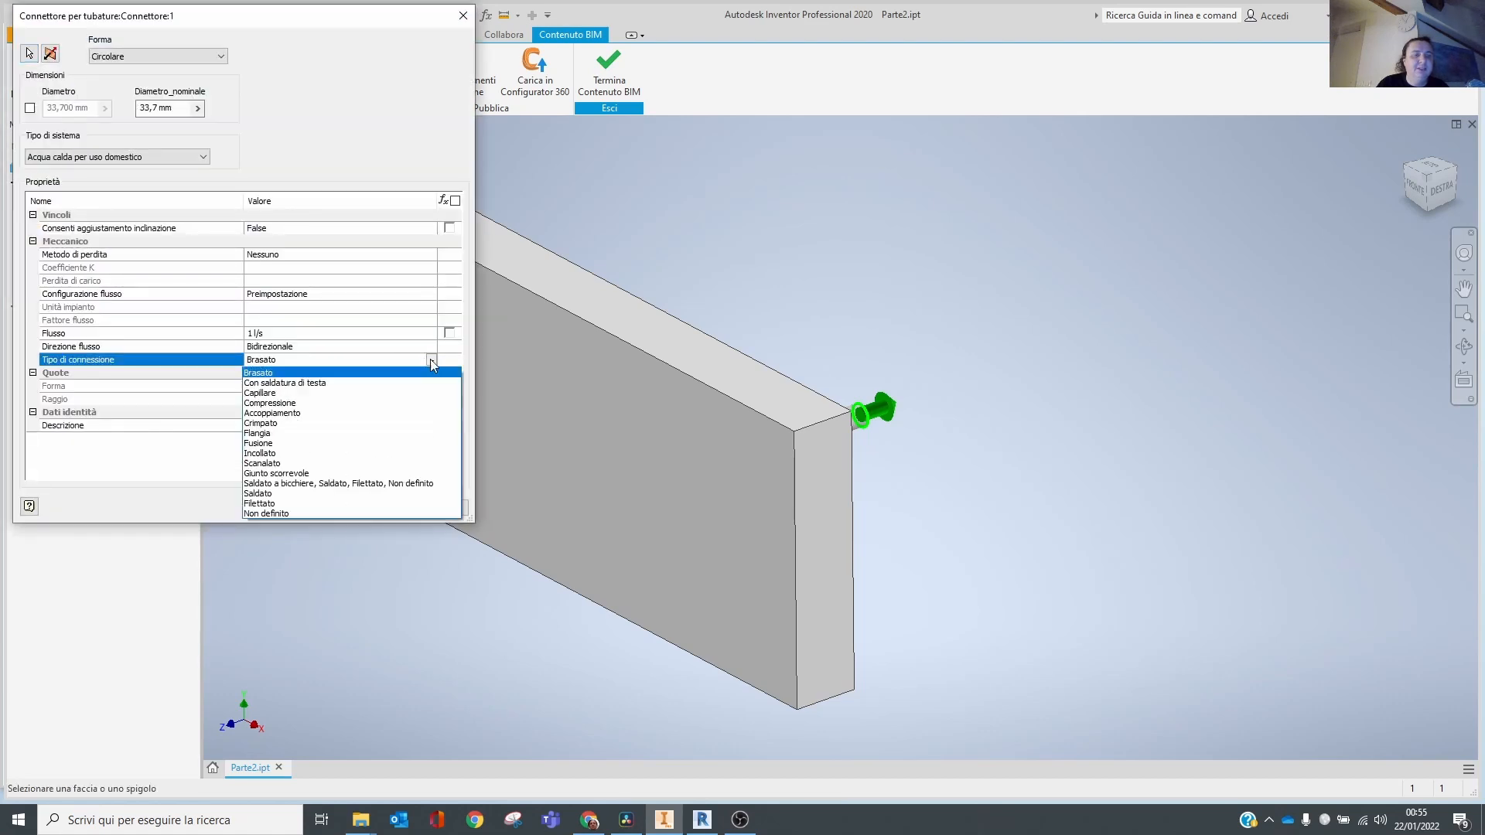
{"action": "left_click", "coordinate": [340, 513]}
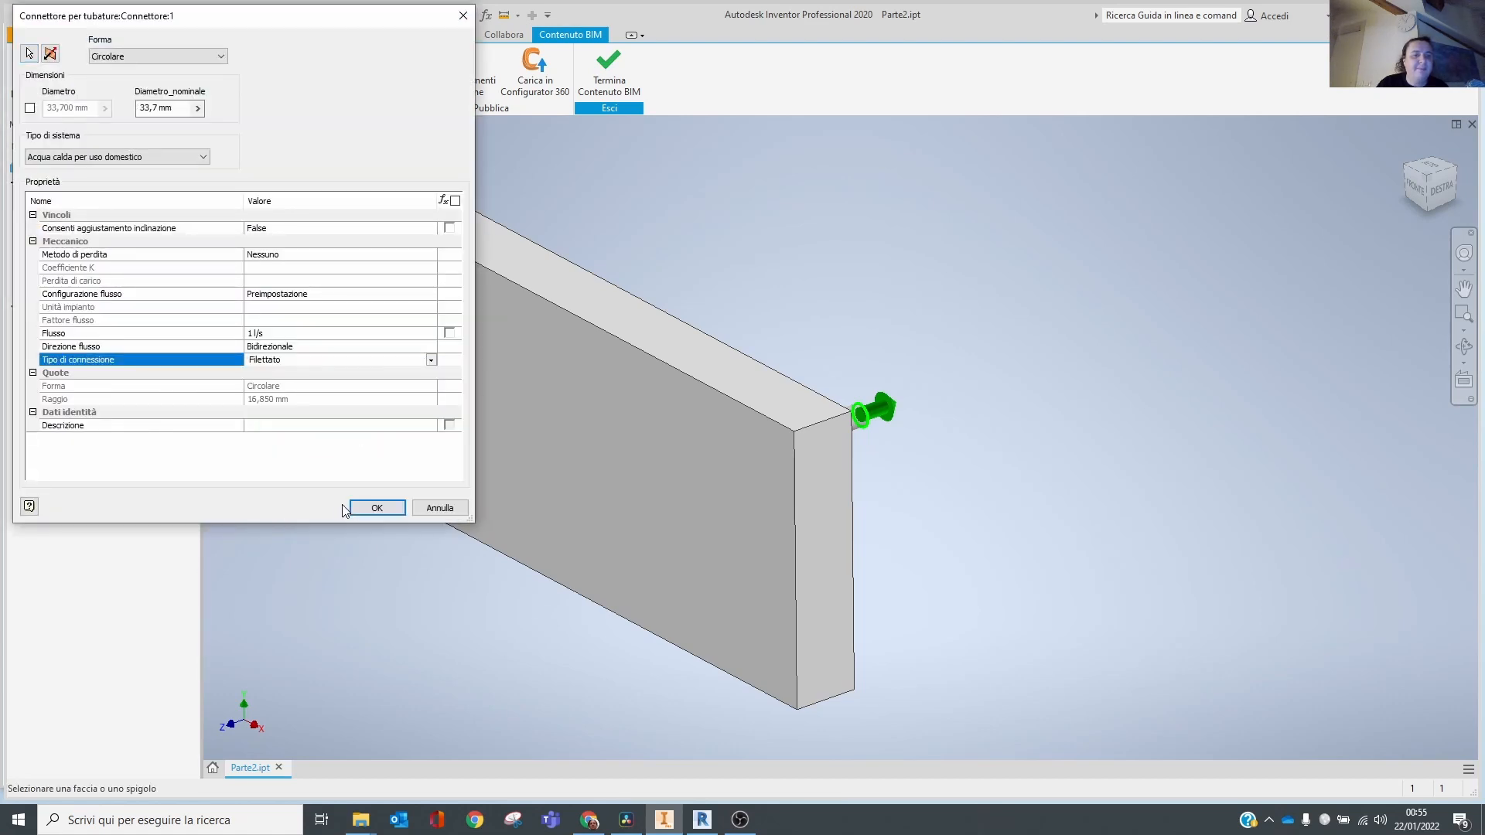
{"action": "left_click", "coordinate": [376, 506]}
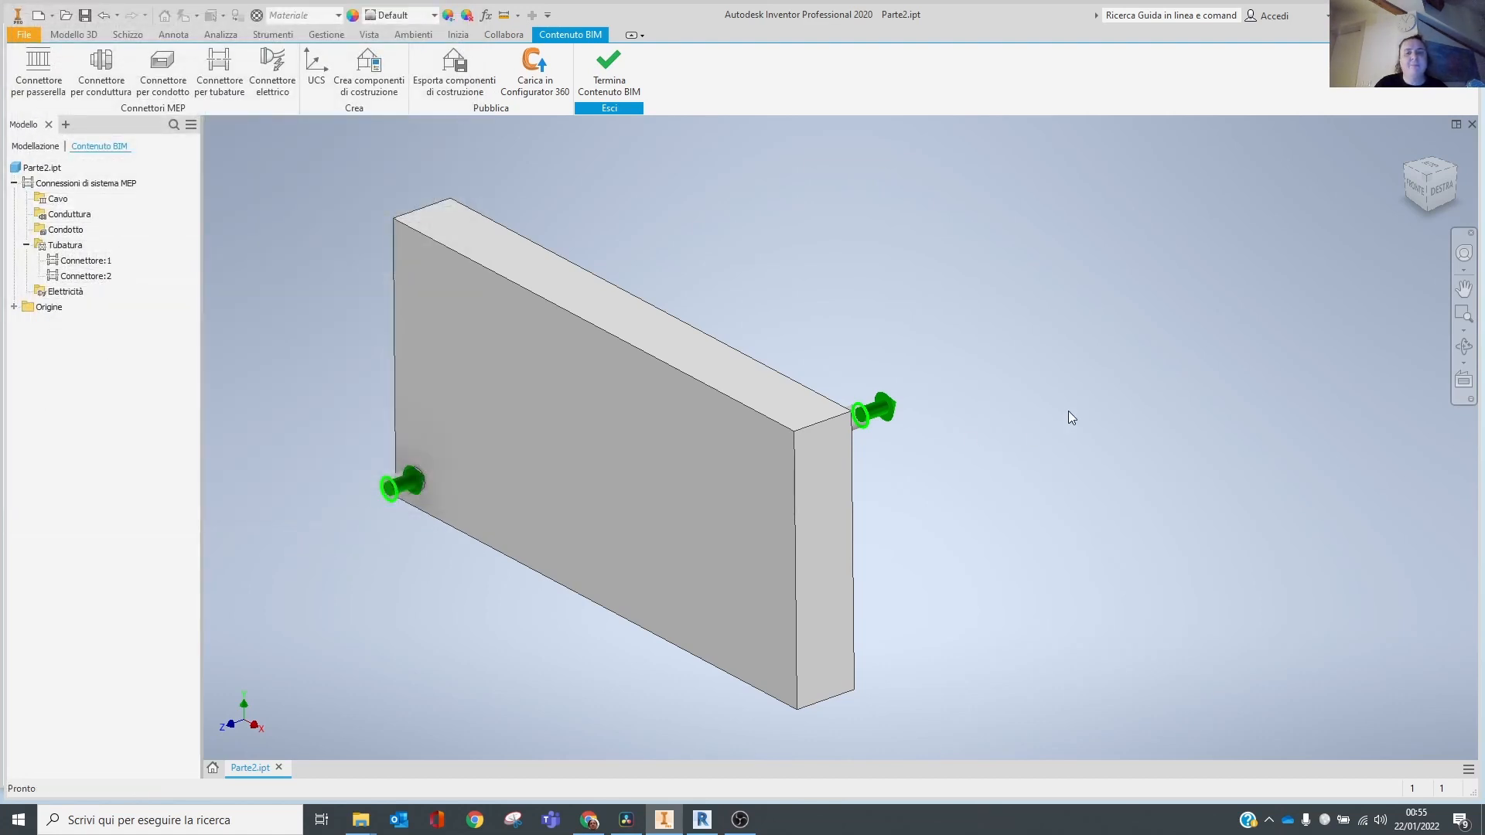
Export the building component as the Revit family file Parte2.rfa in the to revit folder, without viewing the conversion report.
{"action": "middle_click_drag", "start_coordinate": [1069, 410], "coordinate": [1043, 441], "text": "shift"}
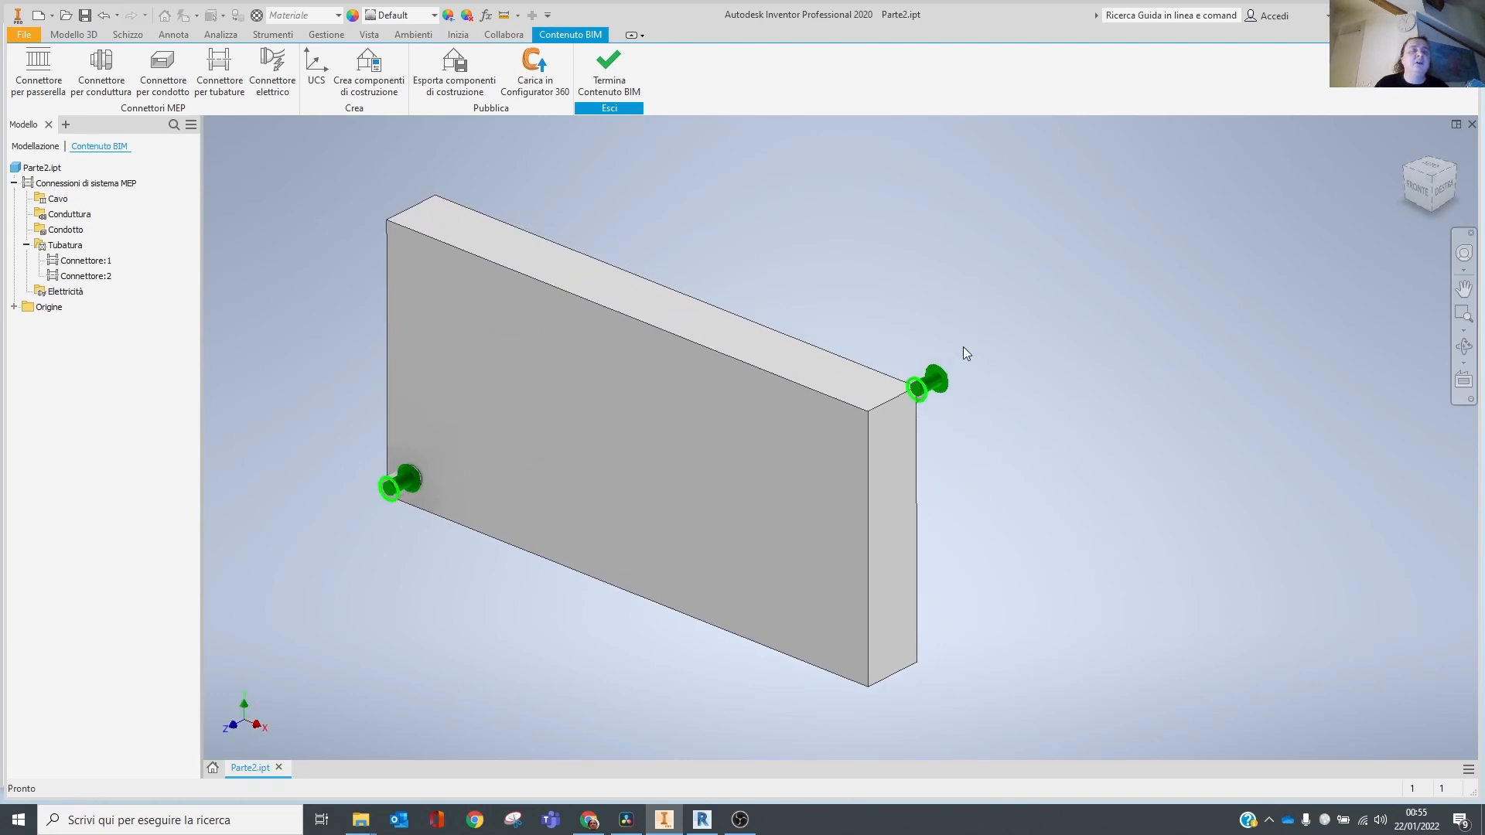
{"action": "left_click", "coordinate": [437, 85]}
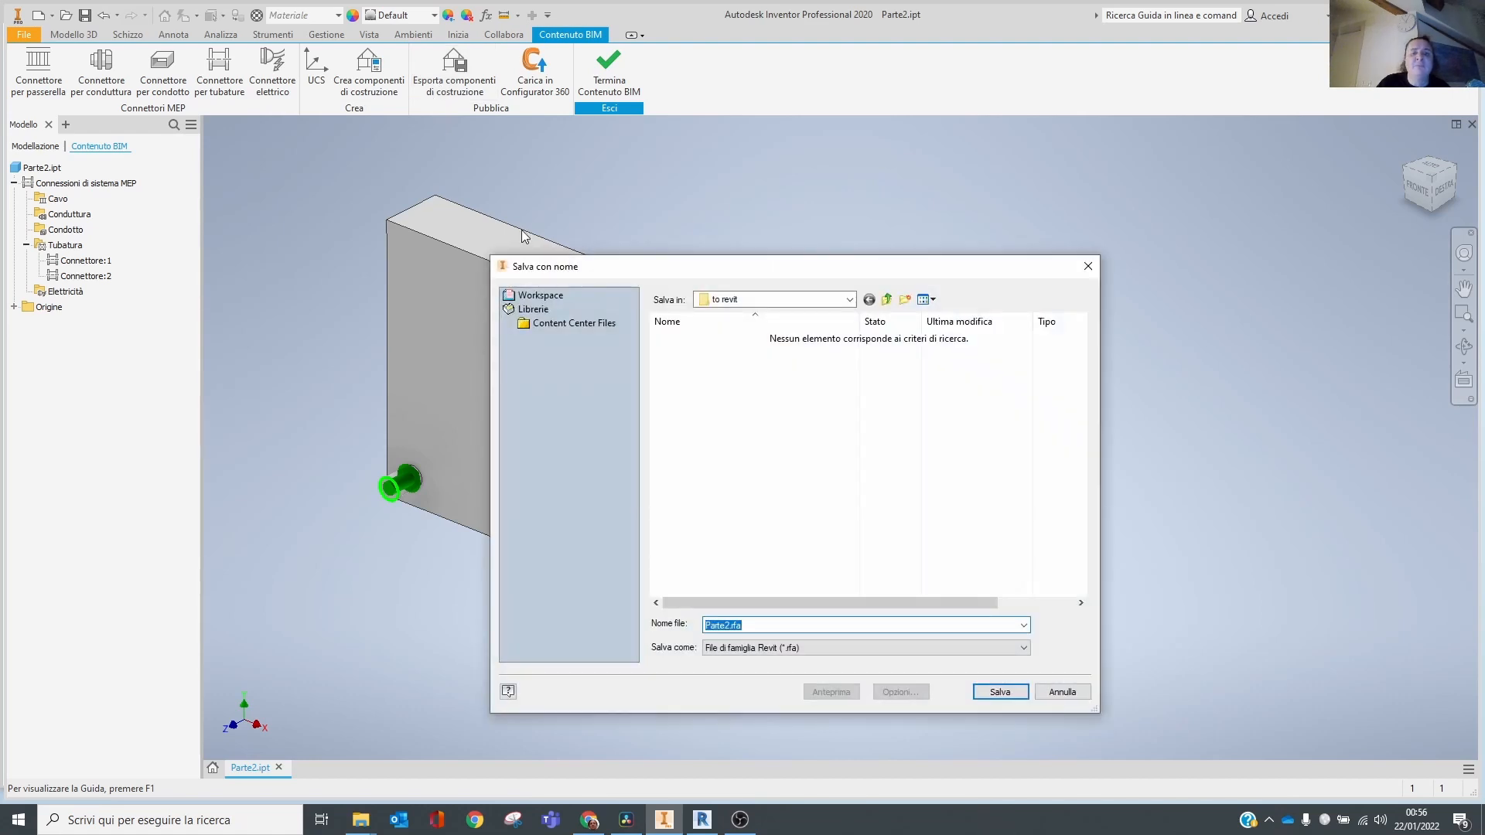
{"action": "left_click", "coordinate": [790, 652]}
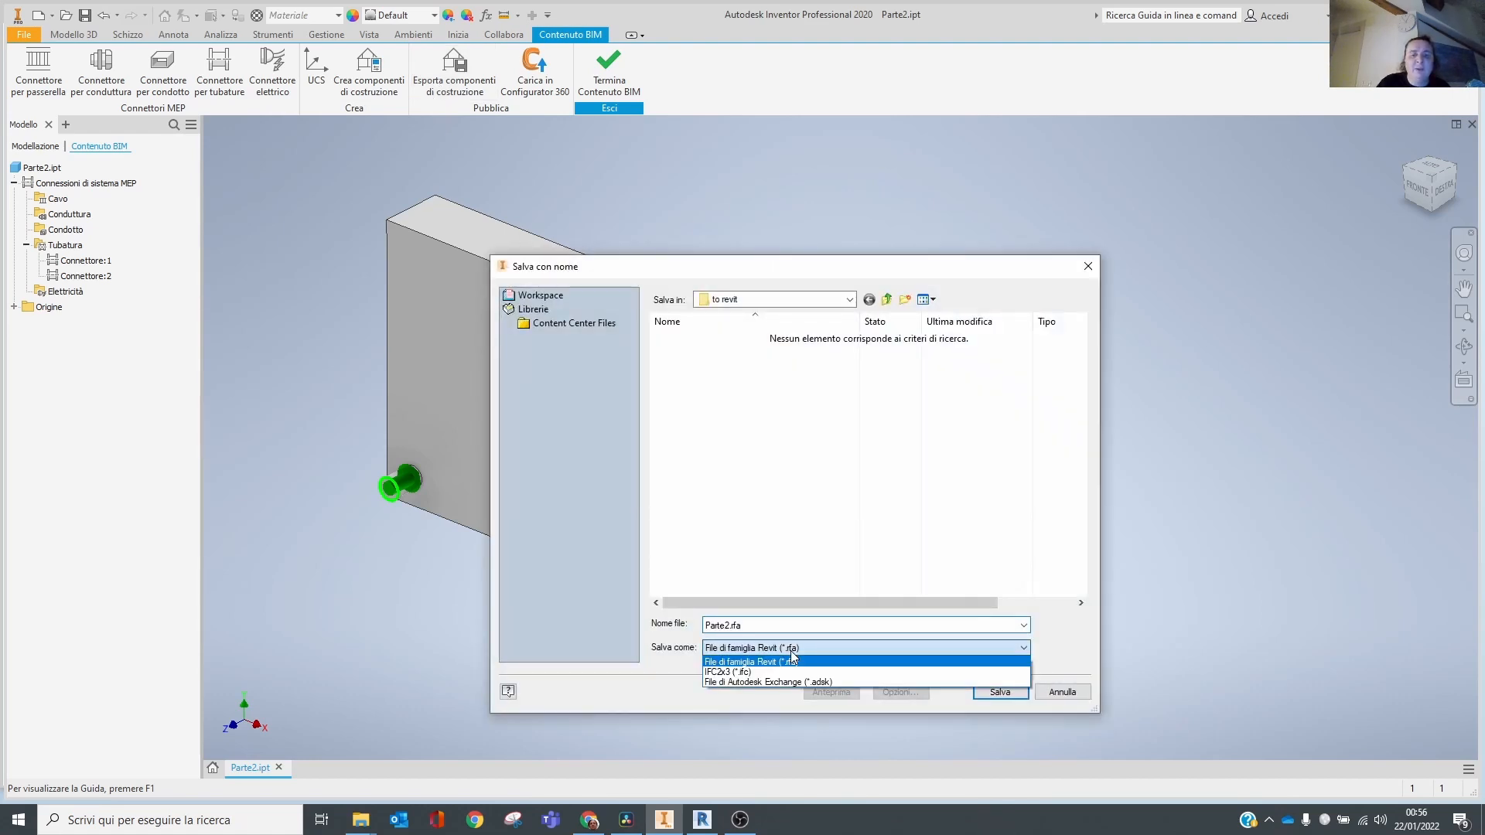
{"action": "left_click", "coordinate": [747, 662]}
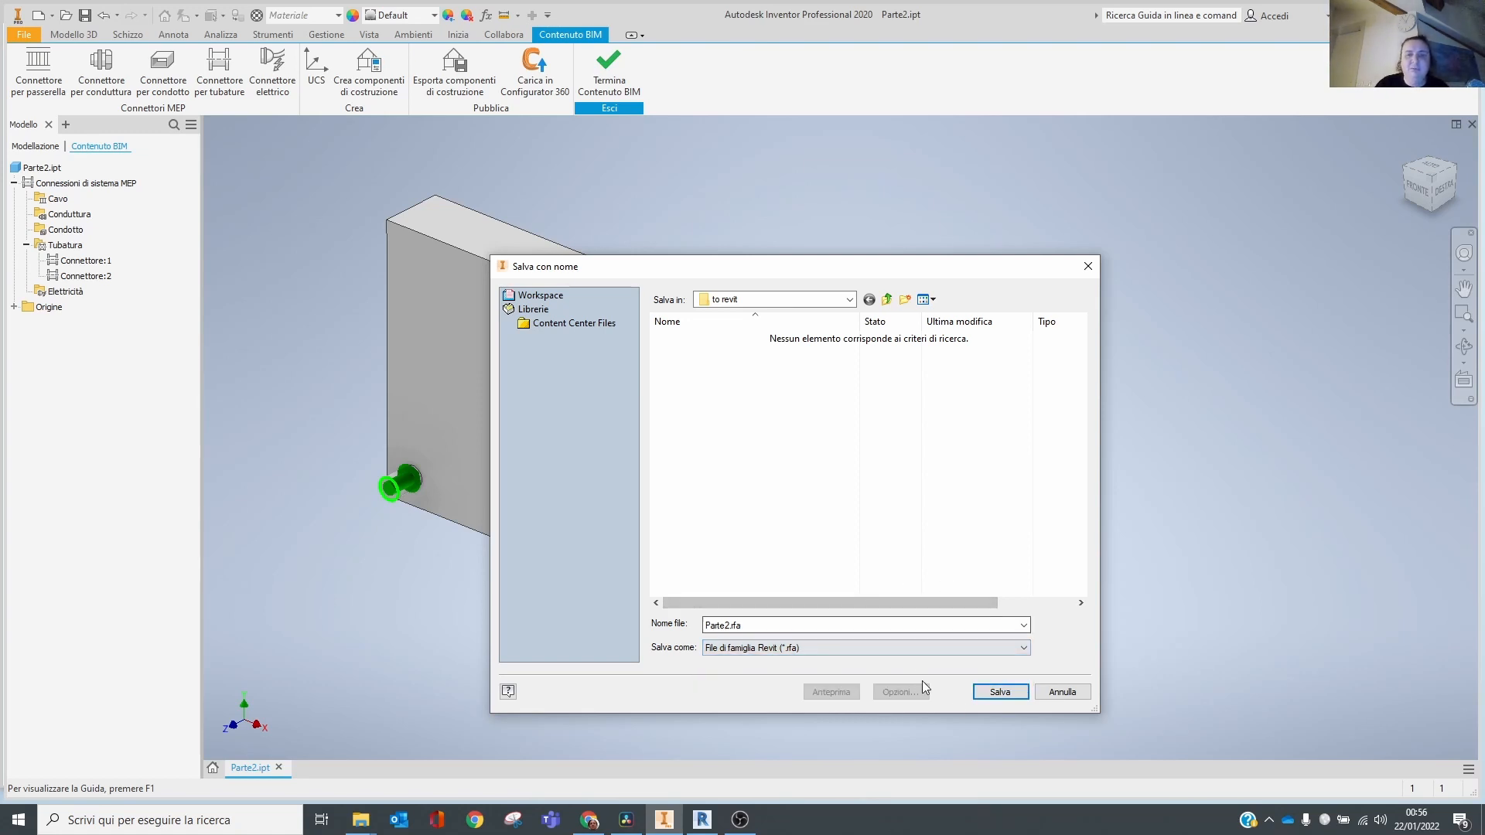
{"action": "left_click", "coordinate": [998, 692]}
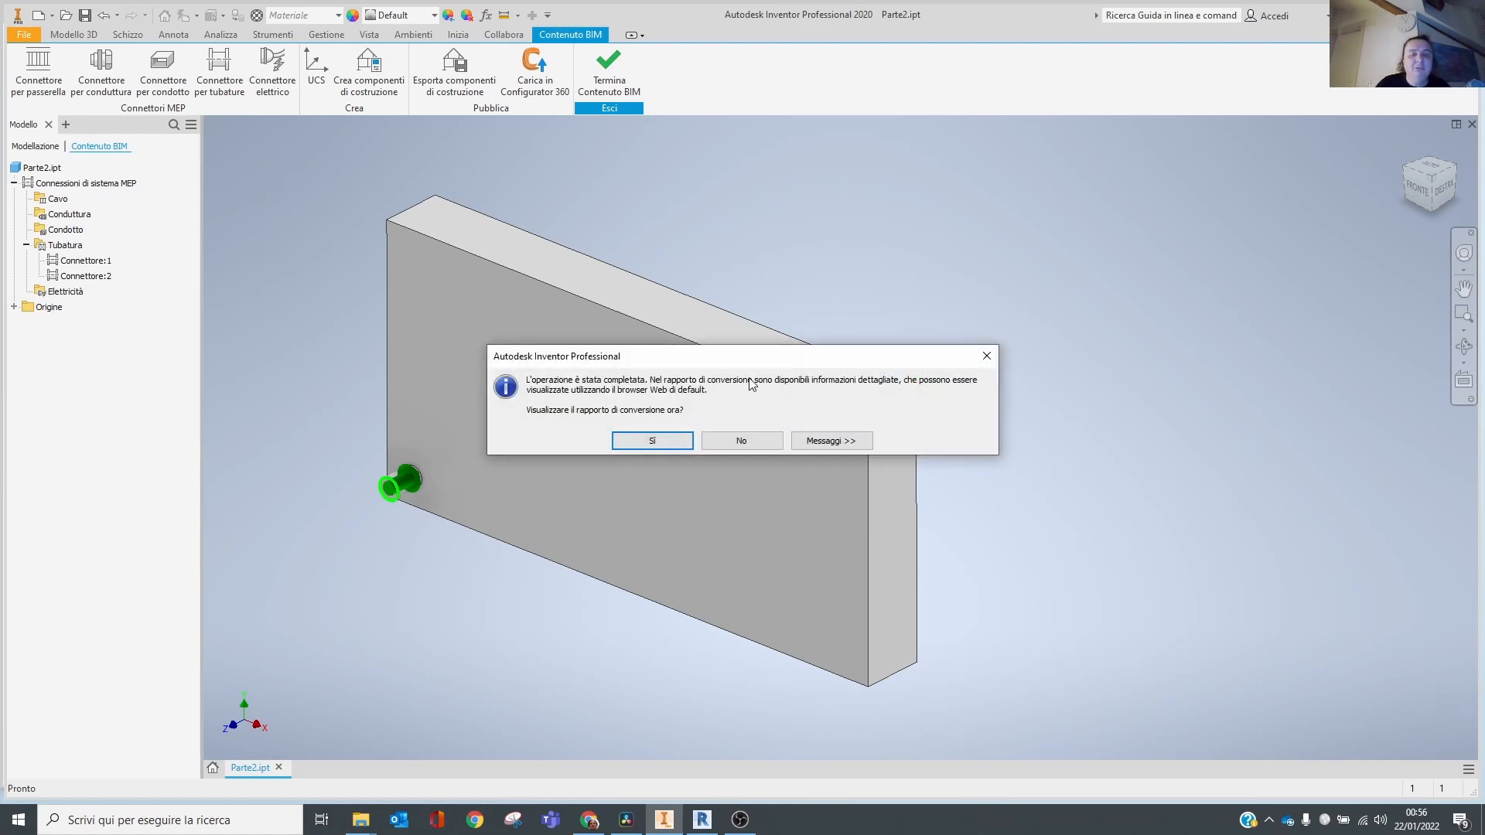
{"action": "left_click", "coordinate": [745, 442]}
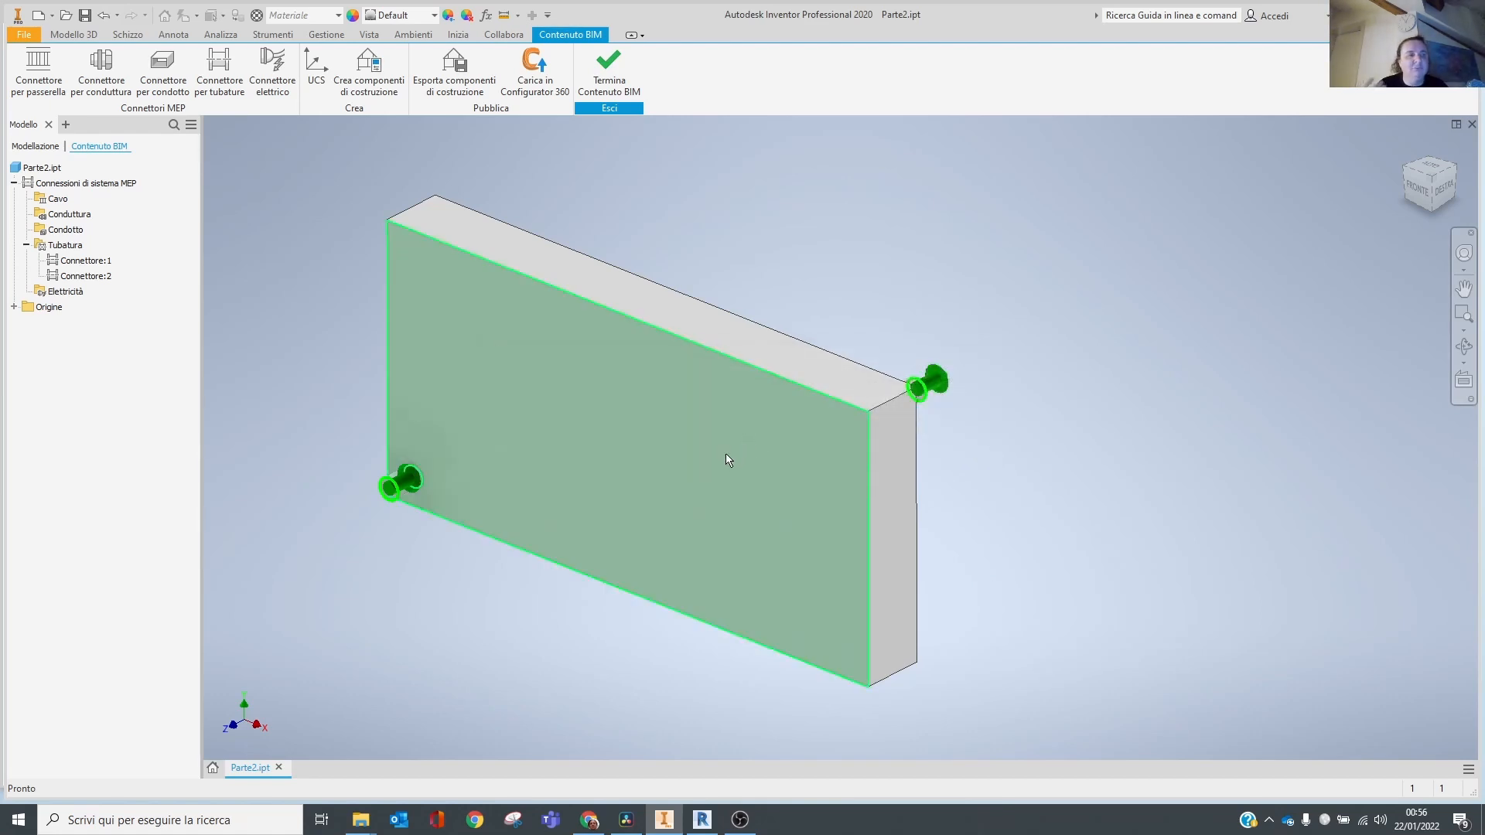
{"action": "mouse_move", "coordinate": [725, 457]}
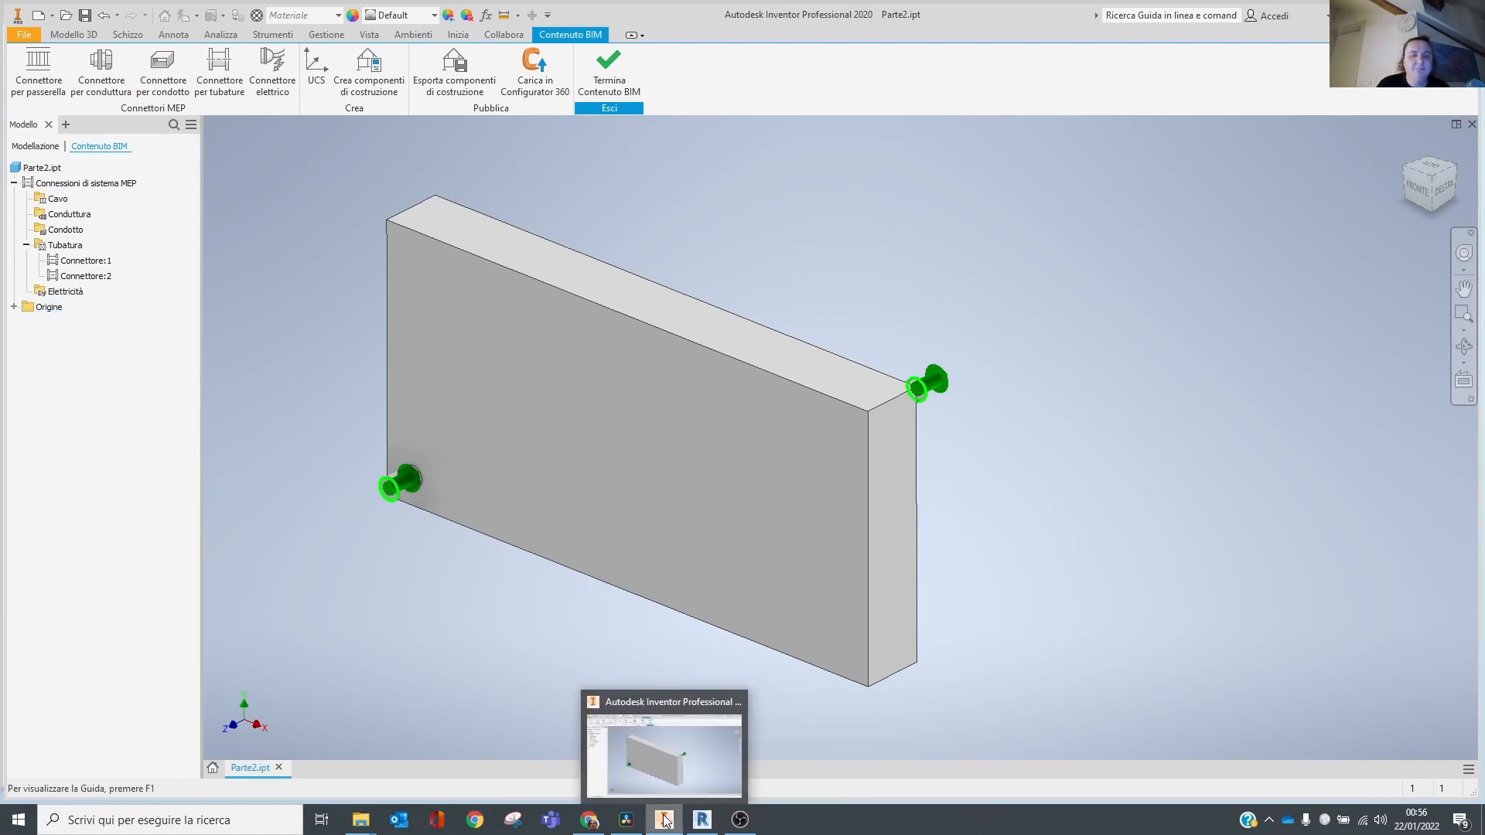
{"action": "left_click", "coordinate": [703, 819]}
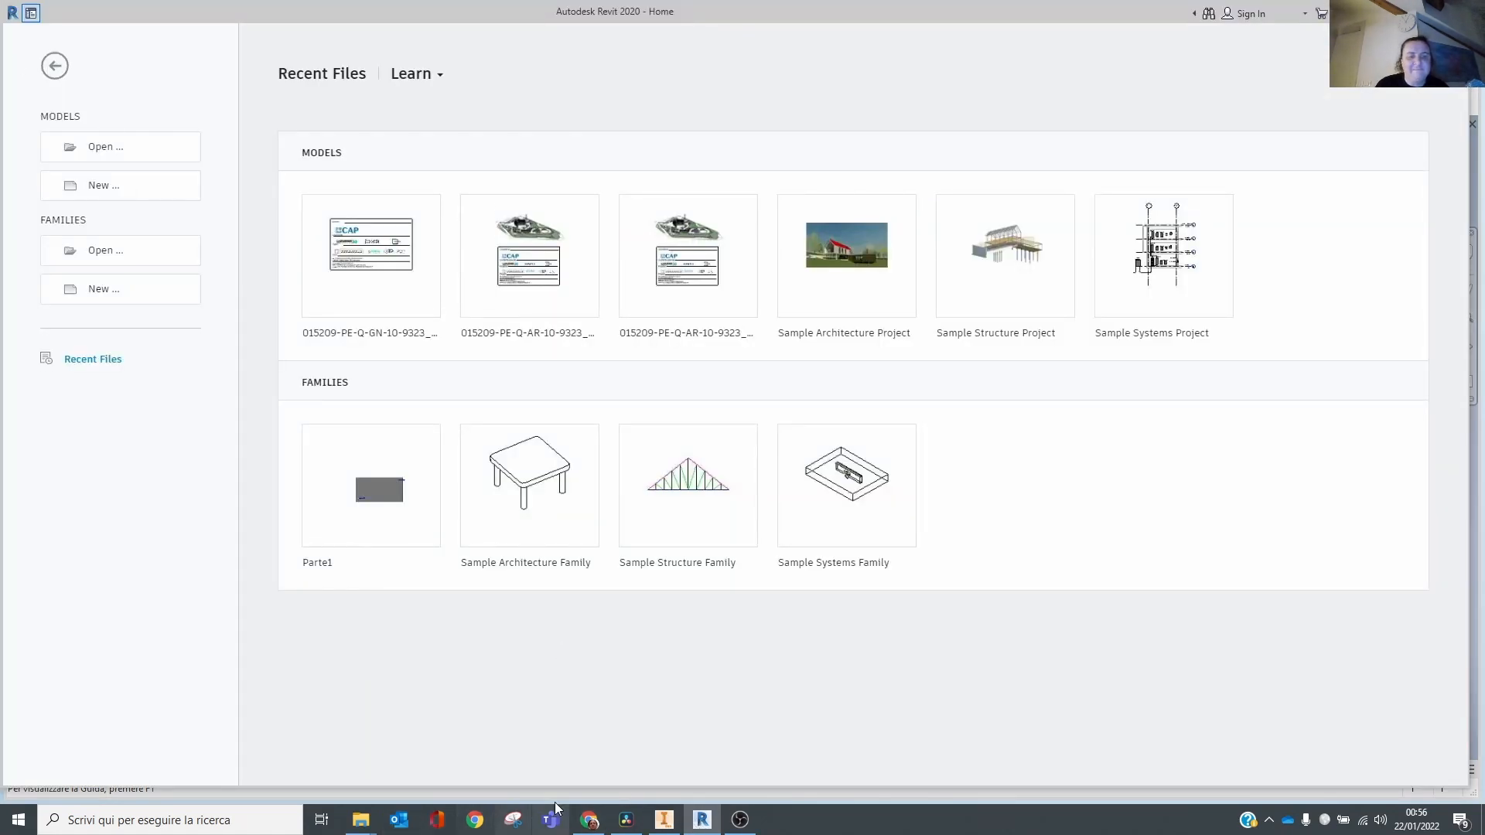
{"action": "left_click", "coordinate": [667, 816]}
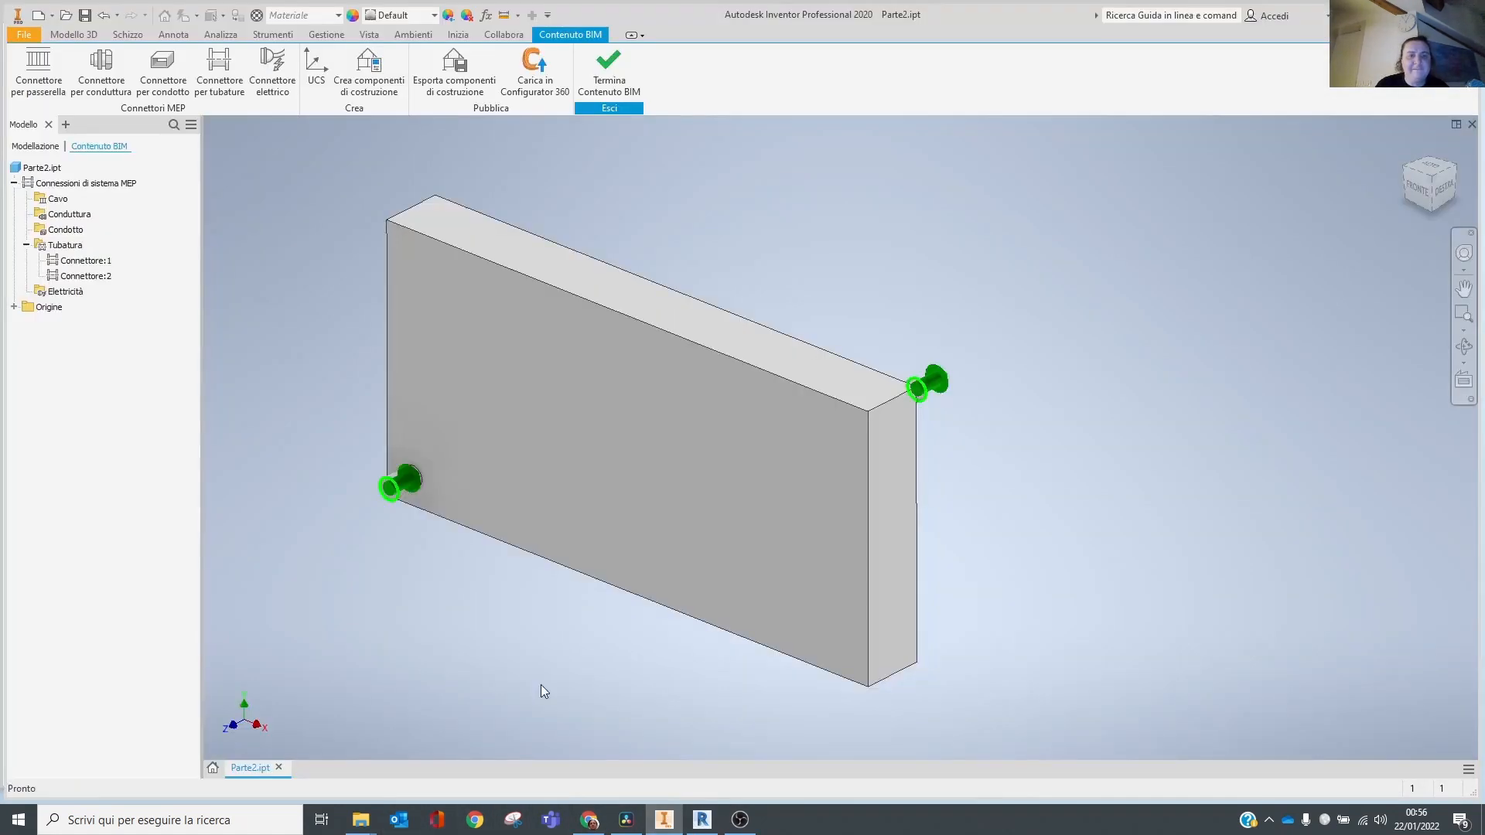
Copy the file location of Parte2.ipt from its iProperties and close them.
{"action": "right_click", "coordinate": [265, 771]}
{"action": "left_click", "coordinate": [234, 746]}
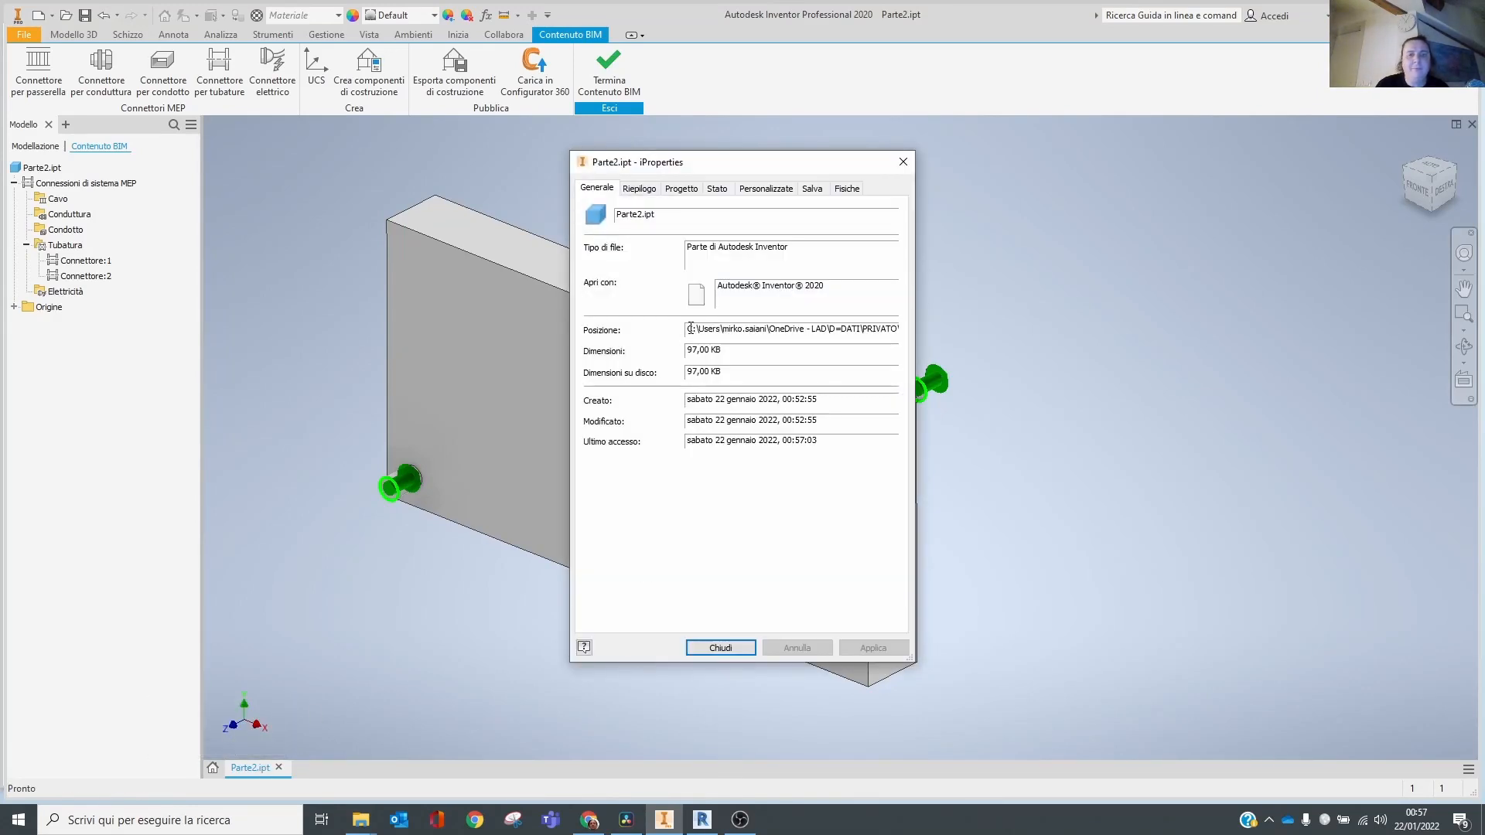
{"action": "left_click_drag", "start_coordinate": [691, 329], "coordinate": [899, 329]}
{"action": "key", "text": "ctrl+c"}
{"action": "key", "text": "Escape"}
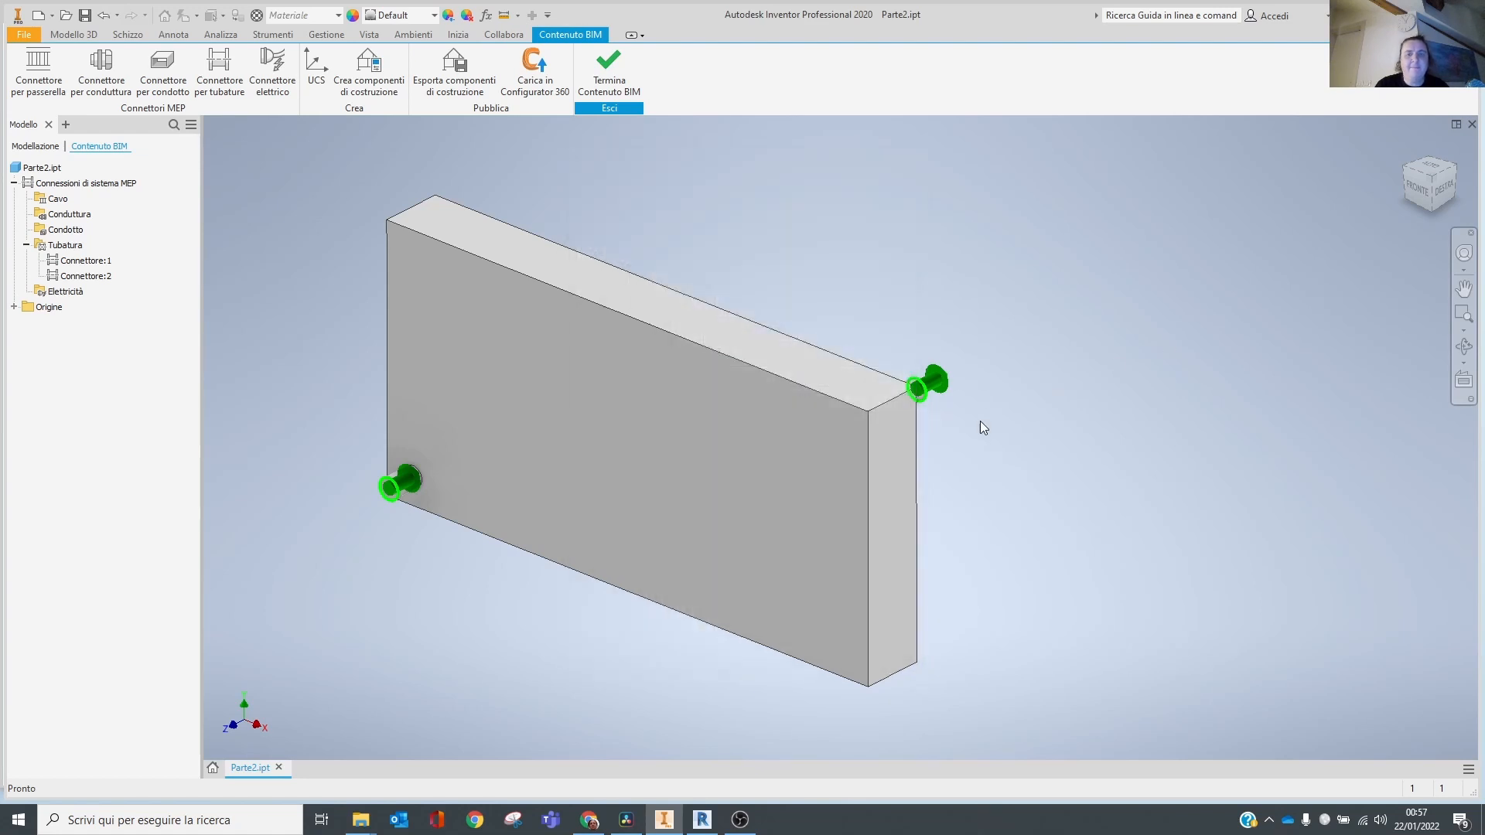
Go to the copied folder path in File Explorer and open Parte2.rfa in Revit.
{"action": "key", "text": "super+e"}
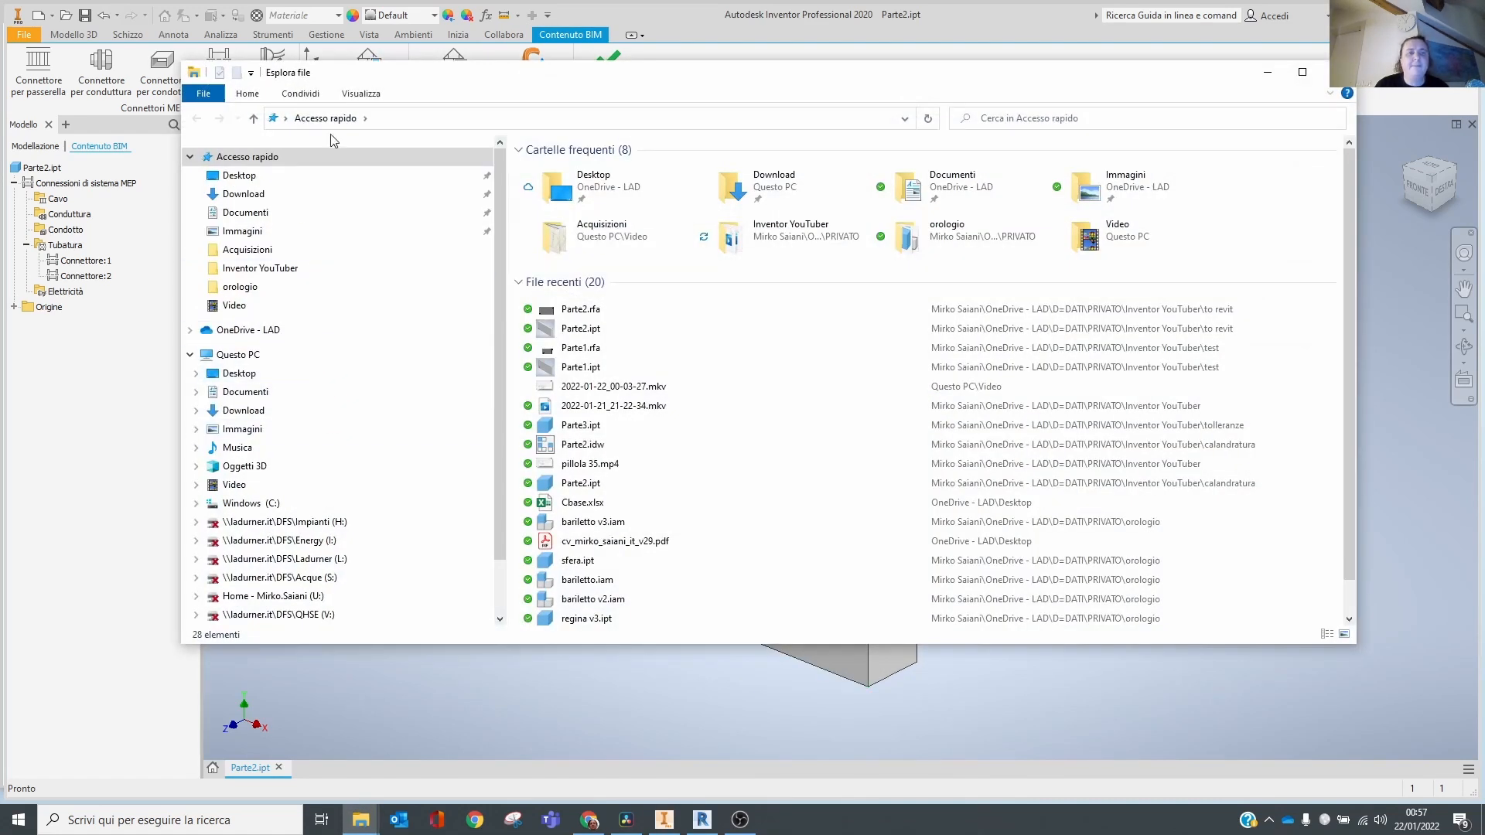
{"action": "left_click", "coordinate": [410, 116]}
{"action": "key", "text": "ctrl+v"}
{"action": "key", "text": "Return"}
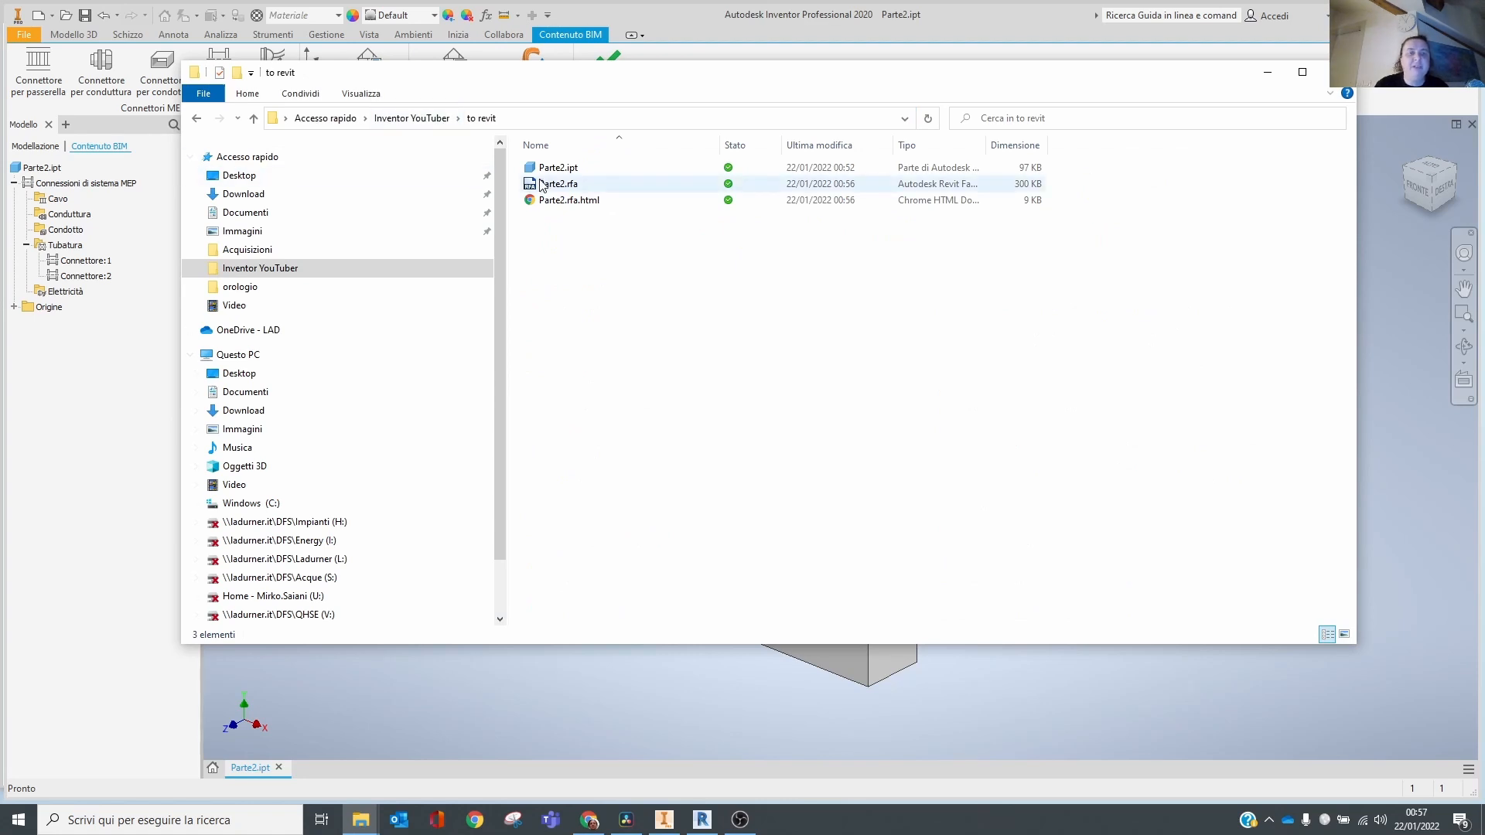
{"action": "double_click", "coordinate": [557, 184]}
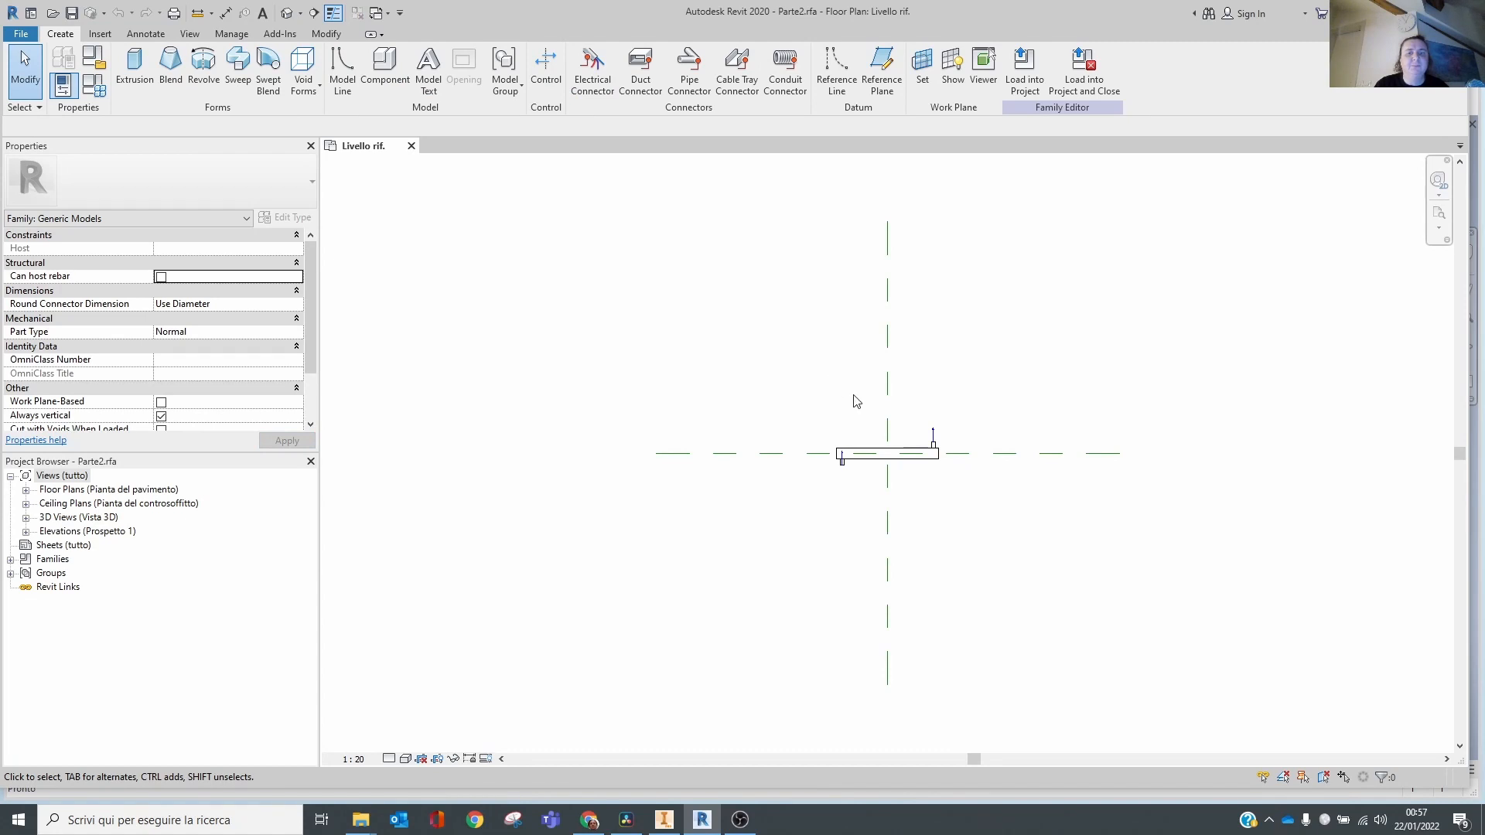
Open the family's 3D view Vista 1 and show the whole block with both pipe stubs.
{"action": "scroll", "coordinate": [945, 477], "scroll_direction": "up", "scroll_amount": 5}
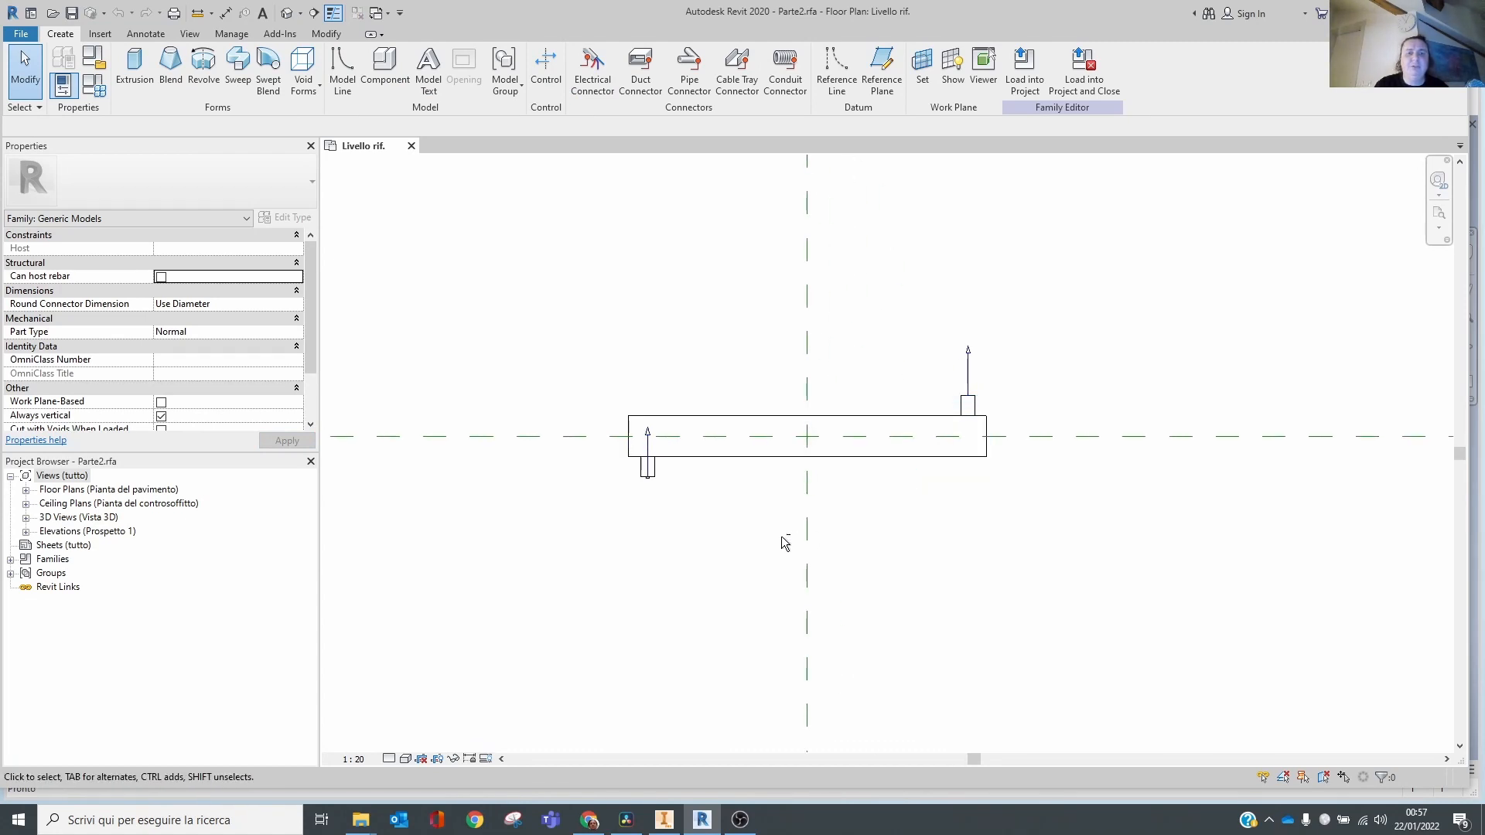
{"action": "left_click", "coordinate": [26, 518]}
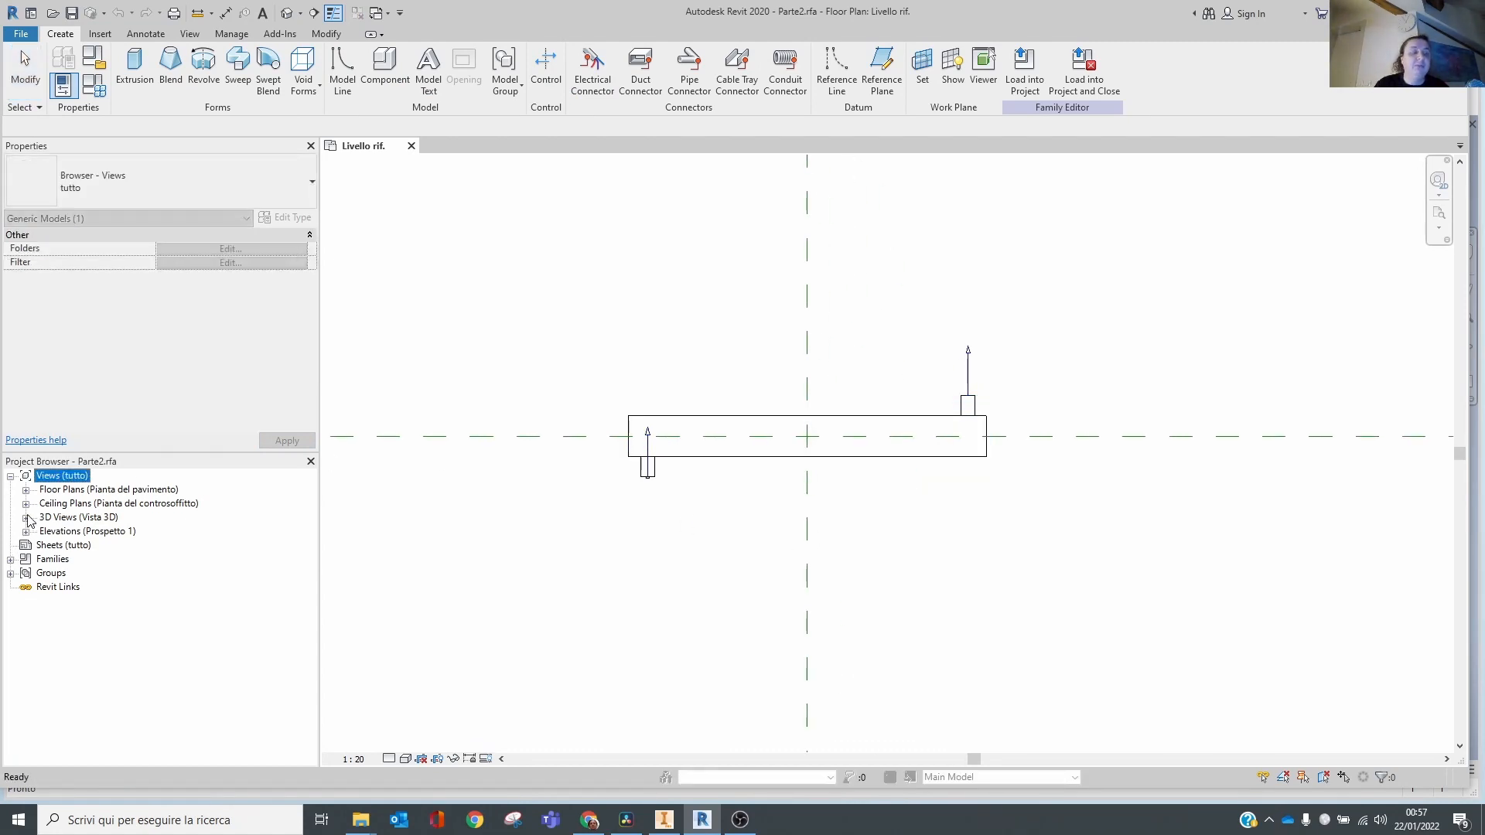
{"action": "double_click", "coordinate": [68, 532]}
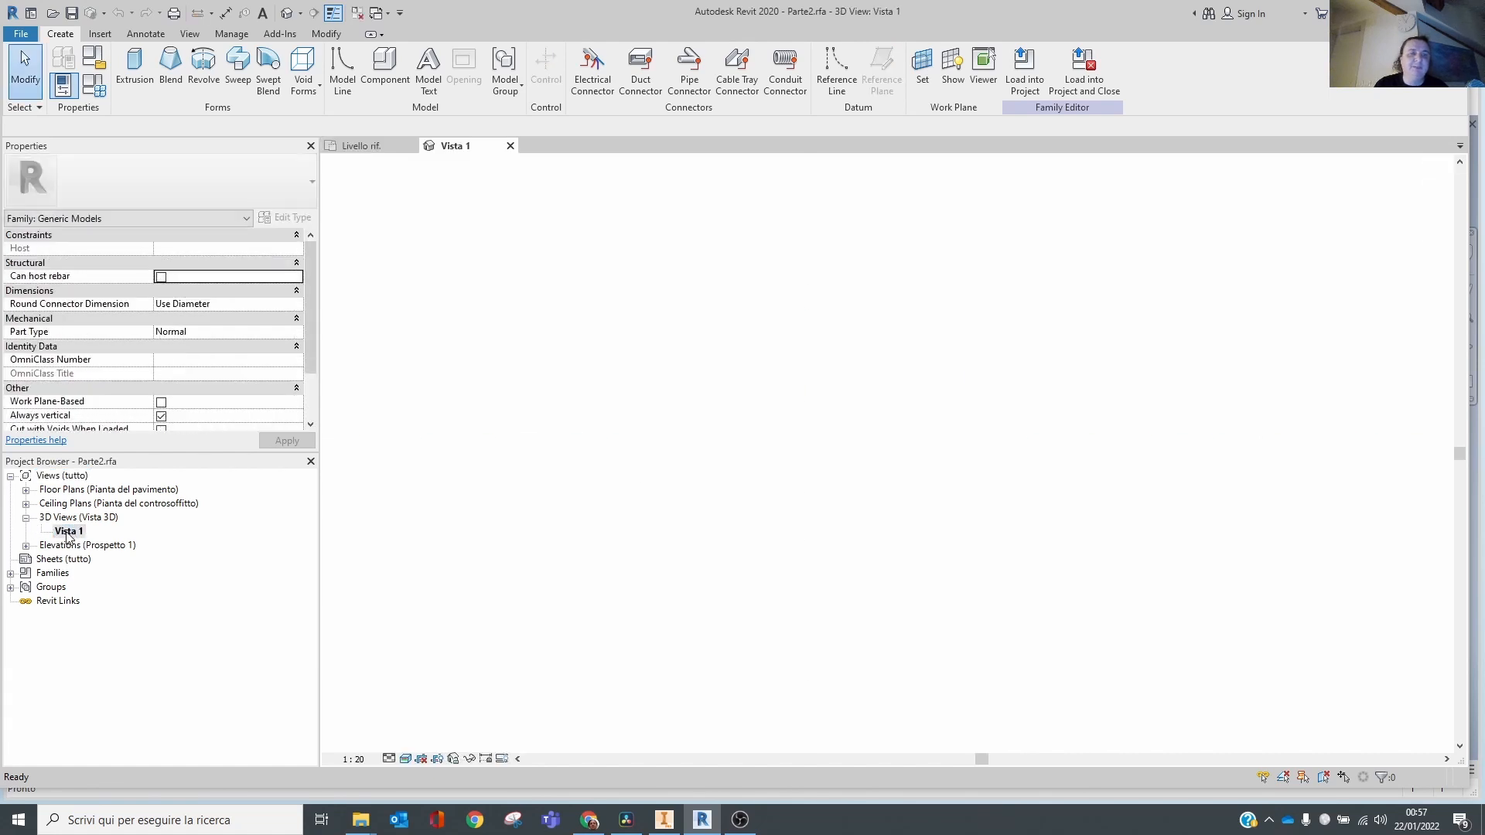
{"action": "middle_click_drag", "start_coordinate": [932, 353], "coordinate": [839, 468], "text": "shift"}
{"action": "middle_click_drag", "start_coordinate": [917, 460], "coordinate": [712, 396]}
{"action": "scroll", "coordinate": [712, 396], "scroll_direction": "up", "scroll_amount": 1}
{"action": "scroll", "coordinate": [740, 387], "scroll_direction": "down", "scroll_amount": 4}
{"action": "middle_click_drag", "start_coordinate": [815, 355], "coordinate": [1065, 327], "text": "shift"}
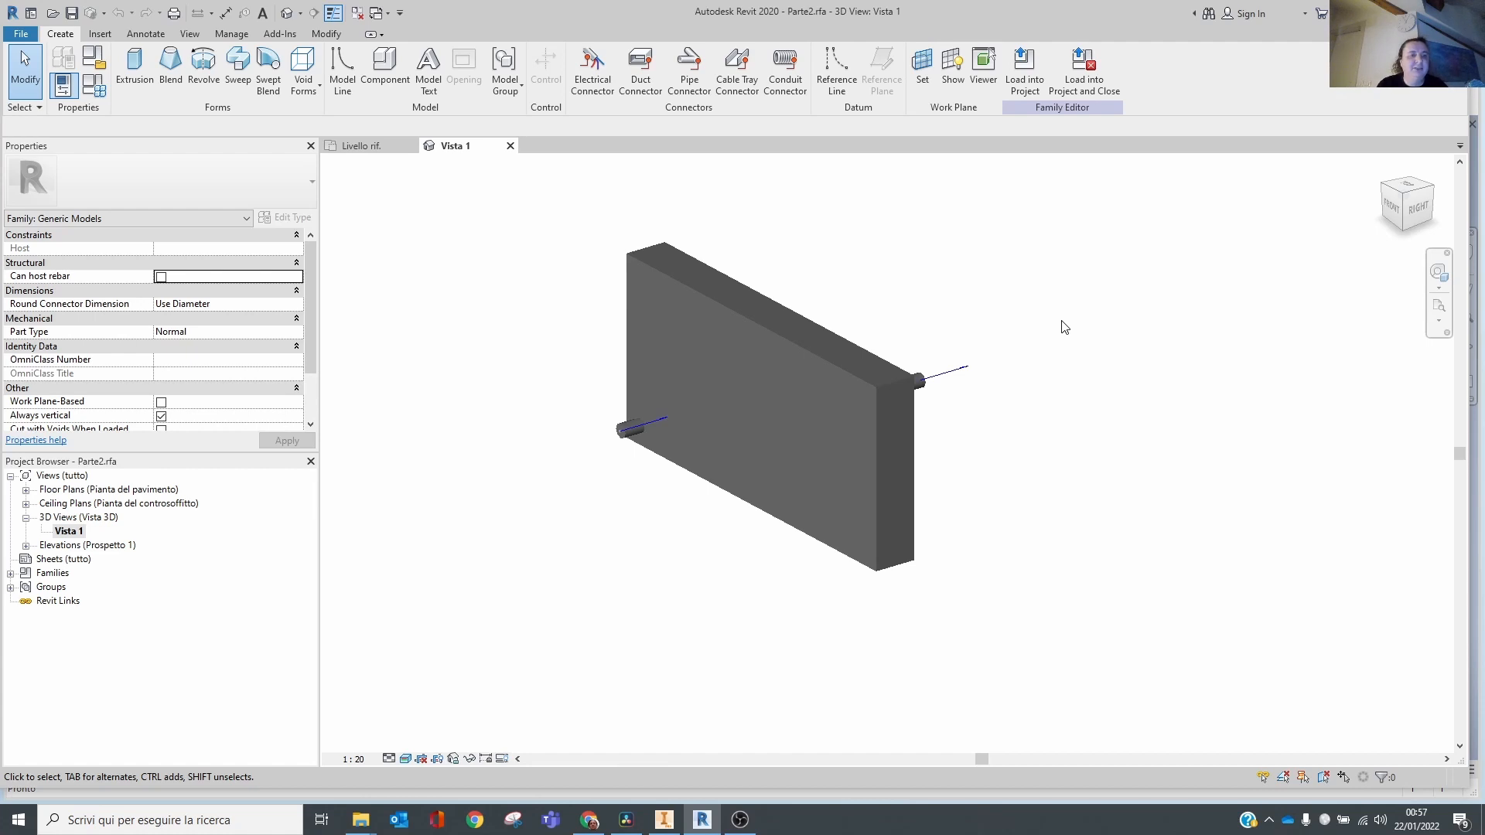
Review both connectors' mechanical properties and set the Flow of the front Domestic Hot Water connector to 1 L/s.
{"action": "left_click", "coordinate": [658, 421]}
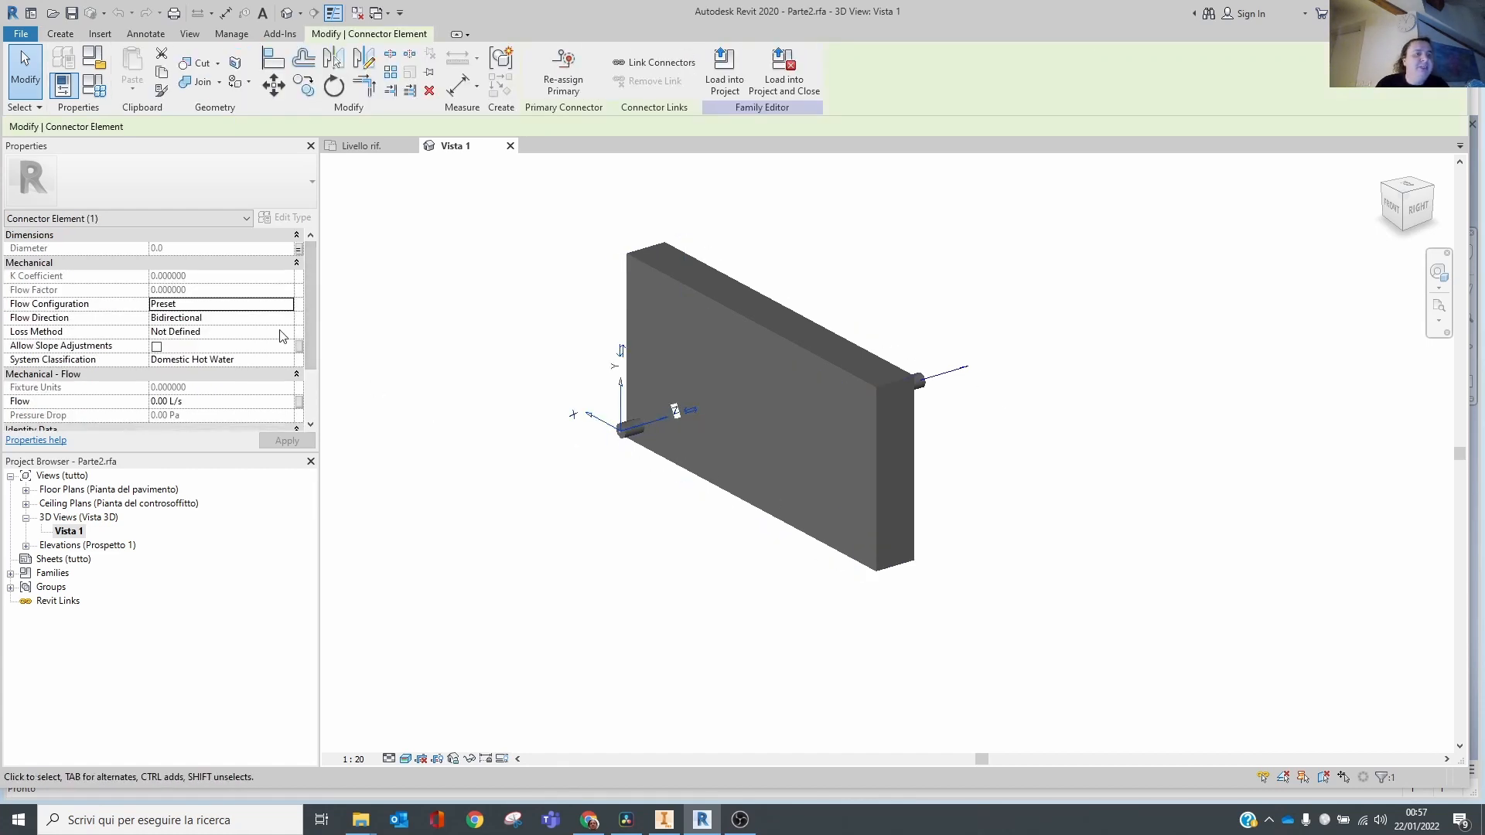
{"action": "scroll", "coordinate": [282, 336], "scroll_direction": "down", "scroll_amount": 2}
{"action": "scroll", "coordinate": [283, 335], "scroll_direction": "up", "scroll_amount": 2}
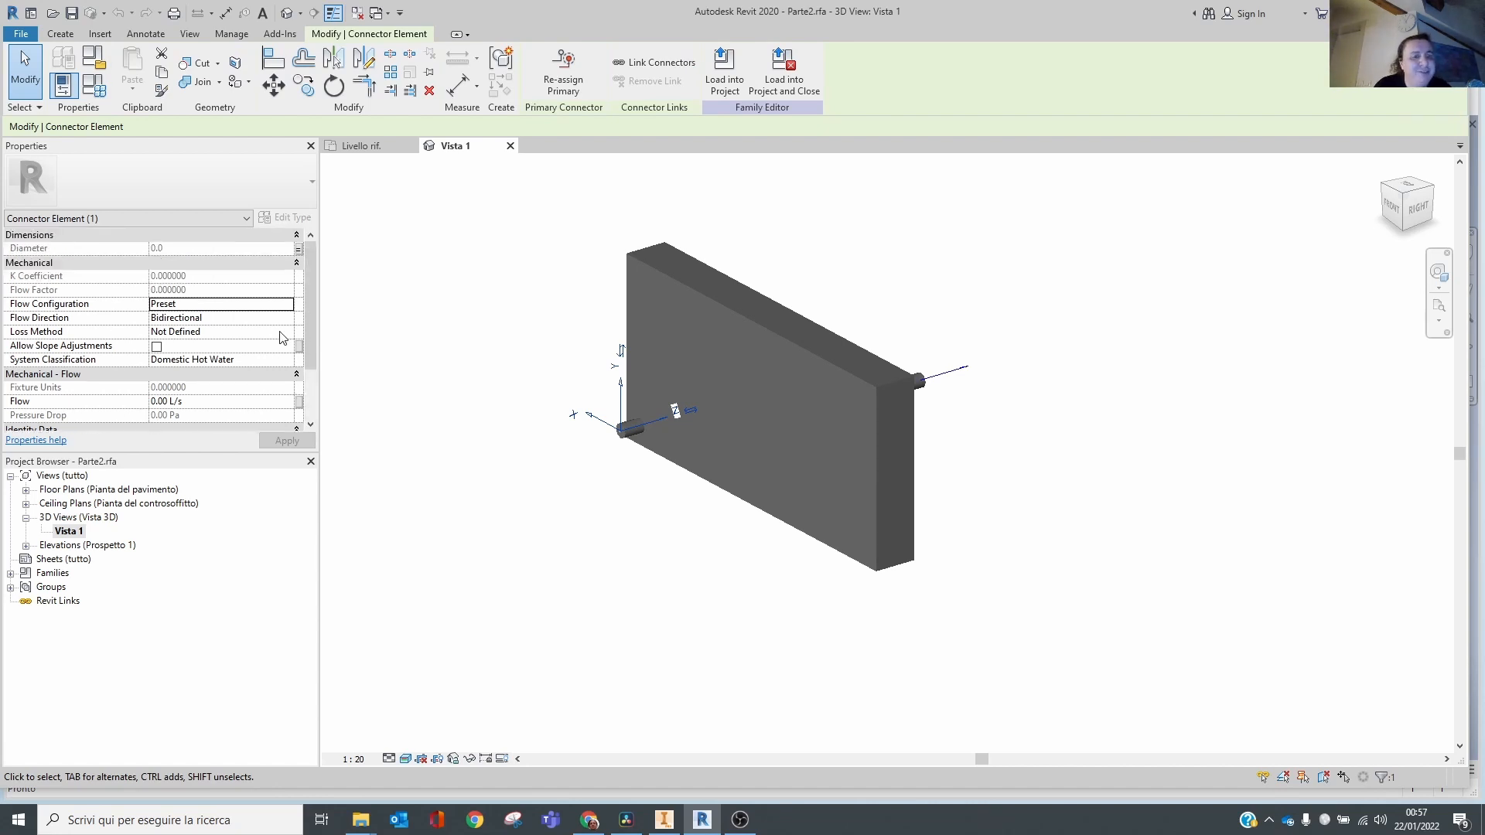
{"action": "left_click", "coordinate": [193, 402]}
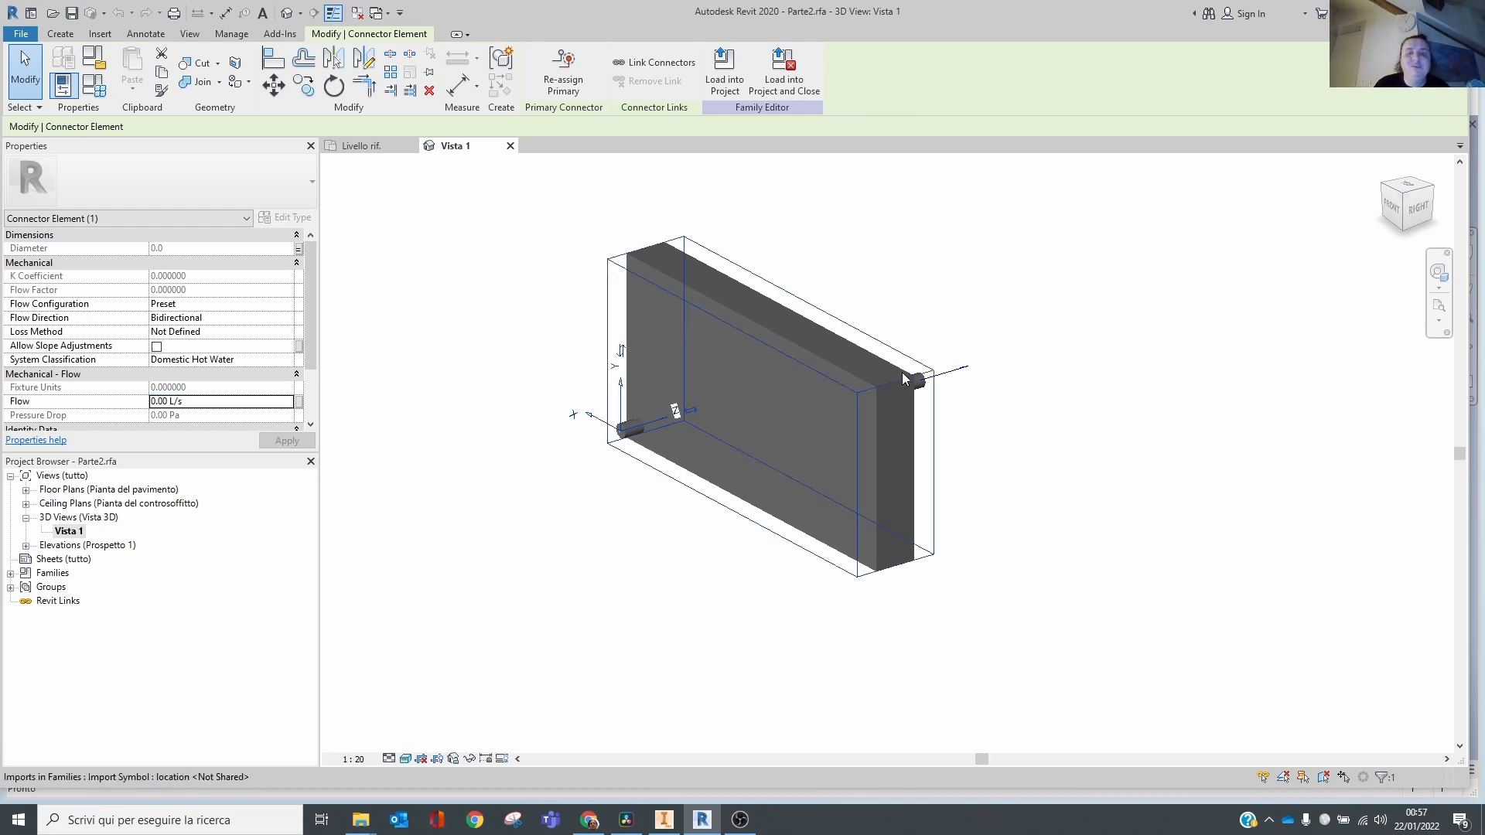
{"action": "left_click", "coordinate": [949, 370]}
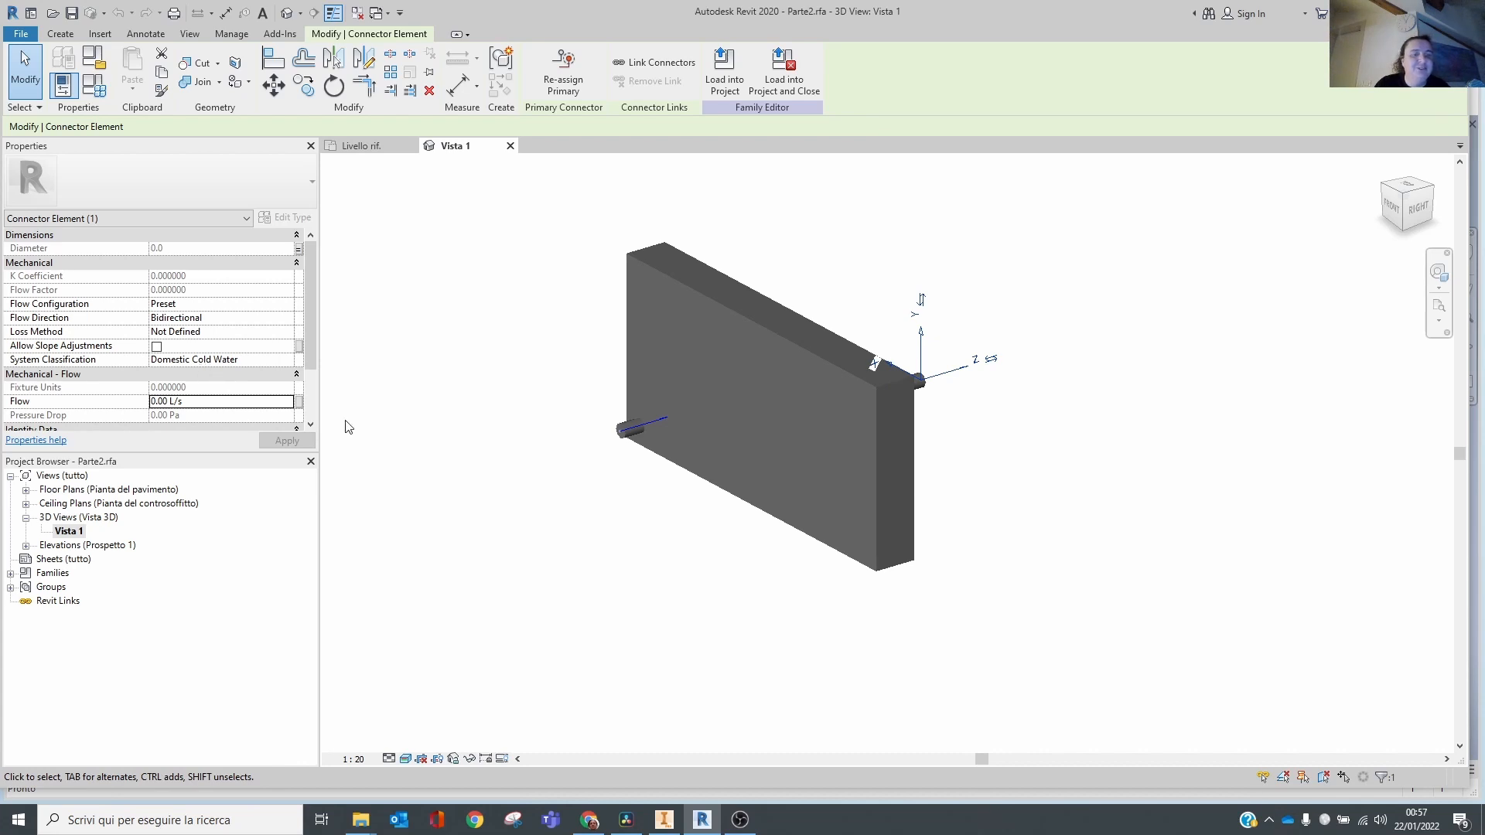
{"action": "left_click", "coordinate": [653, 424]}
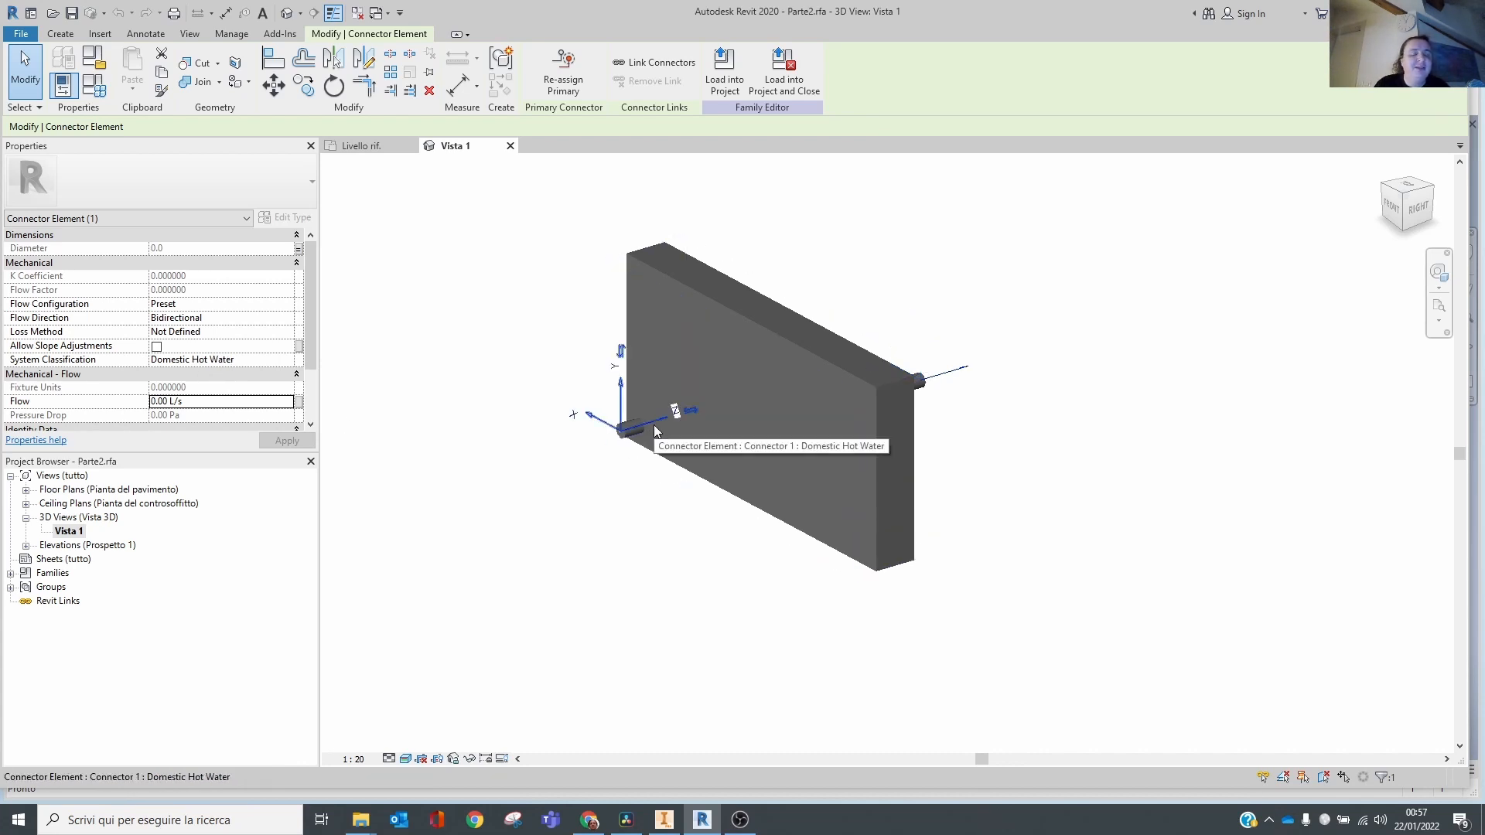
{"action": "left_click", "coordinate": [210, 402]}
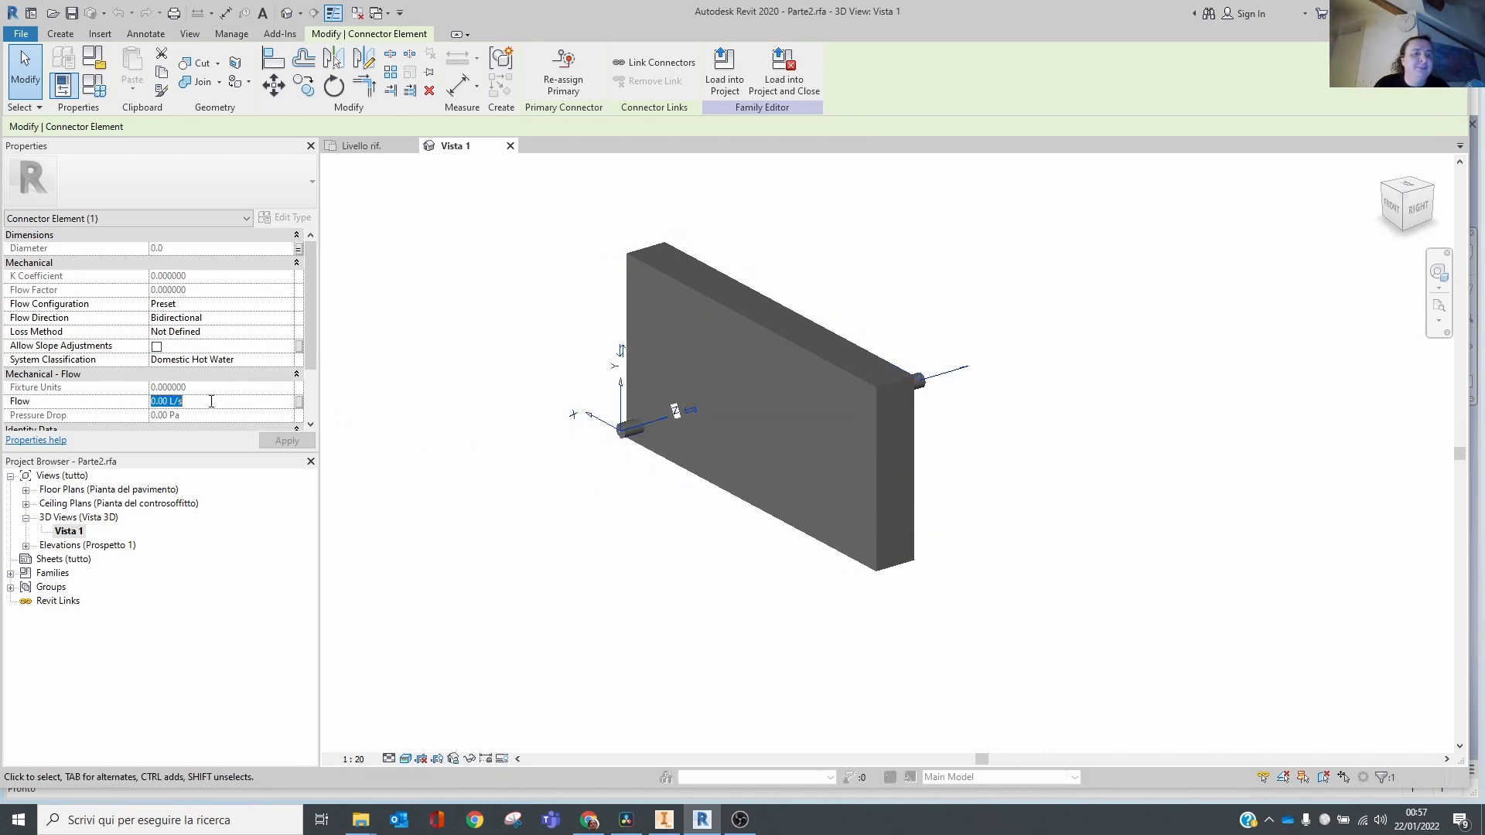
{"action": "type", "text": "1"}
{"action": "key", "text": "Return"}
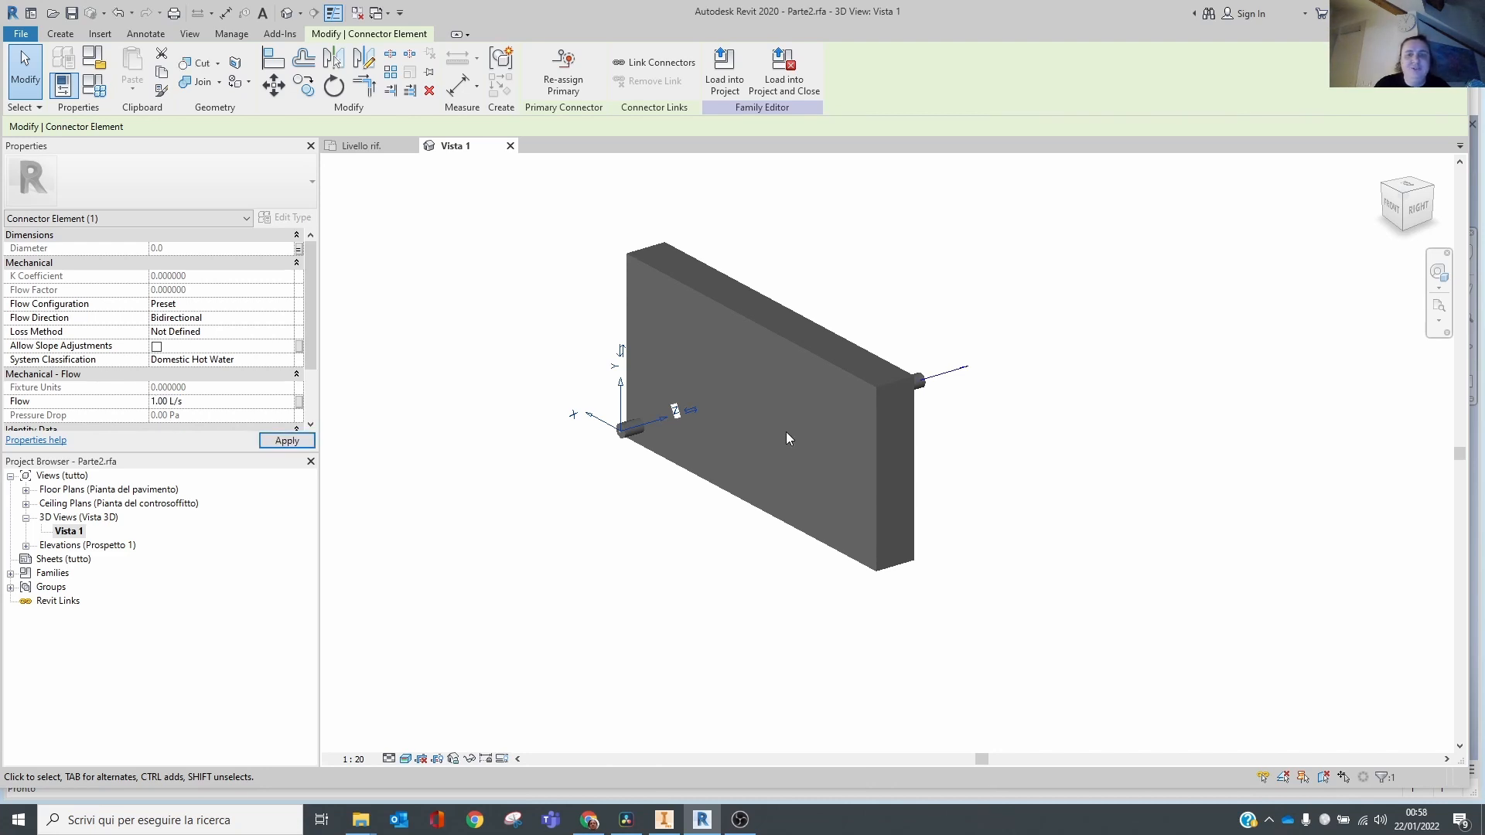
Set the Flow of the rear Domestic Cold Water connector to 1 L/s.
{"action": "left_click", "coordinate": [918, 381]}
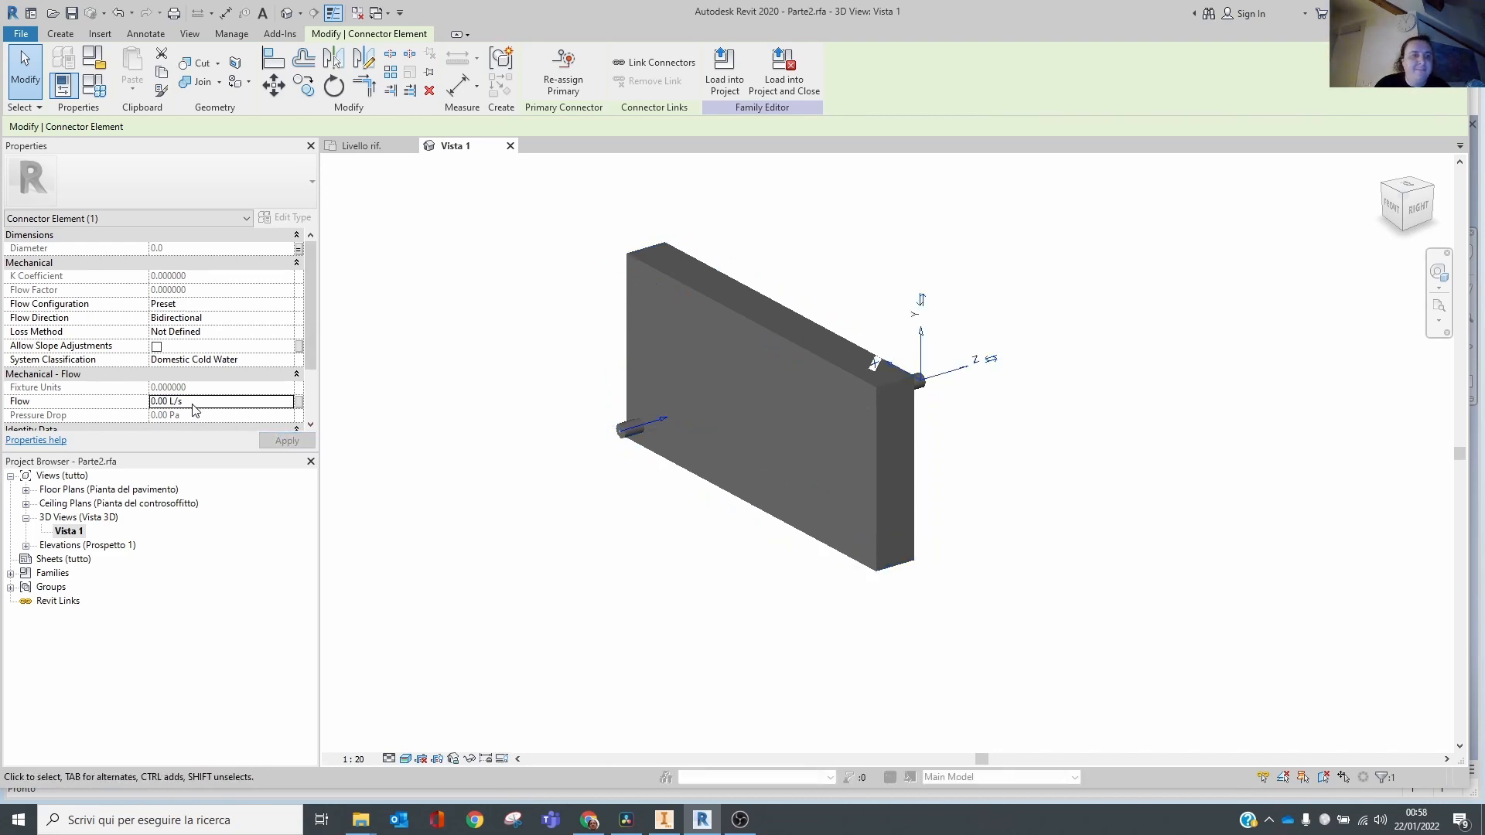
{"action": "left_click", "coordinate": [195, 401]}
{"action": "type", "text": "1"}
{"action": "key", "text": "Return"}
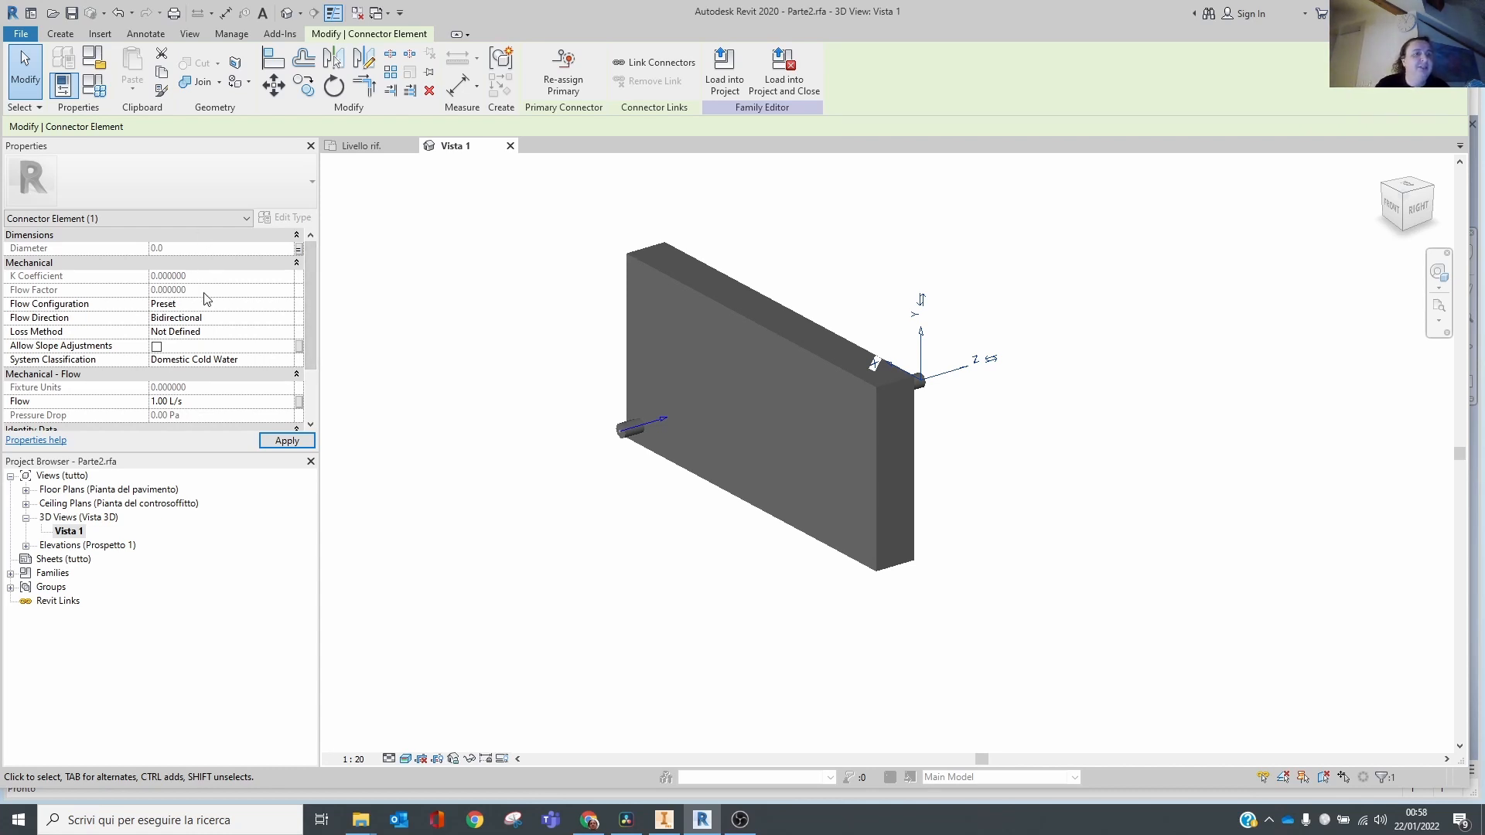
Try Specific Loss and K Coefficient as the Loss Method of the rear Domestic Cold Water connector.
{"action": "scroll", "coordinate": [314, 356], "scroll_direction": "down", "scroll_amount": 3}
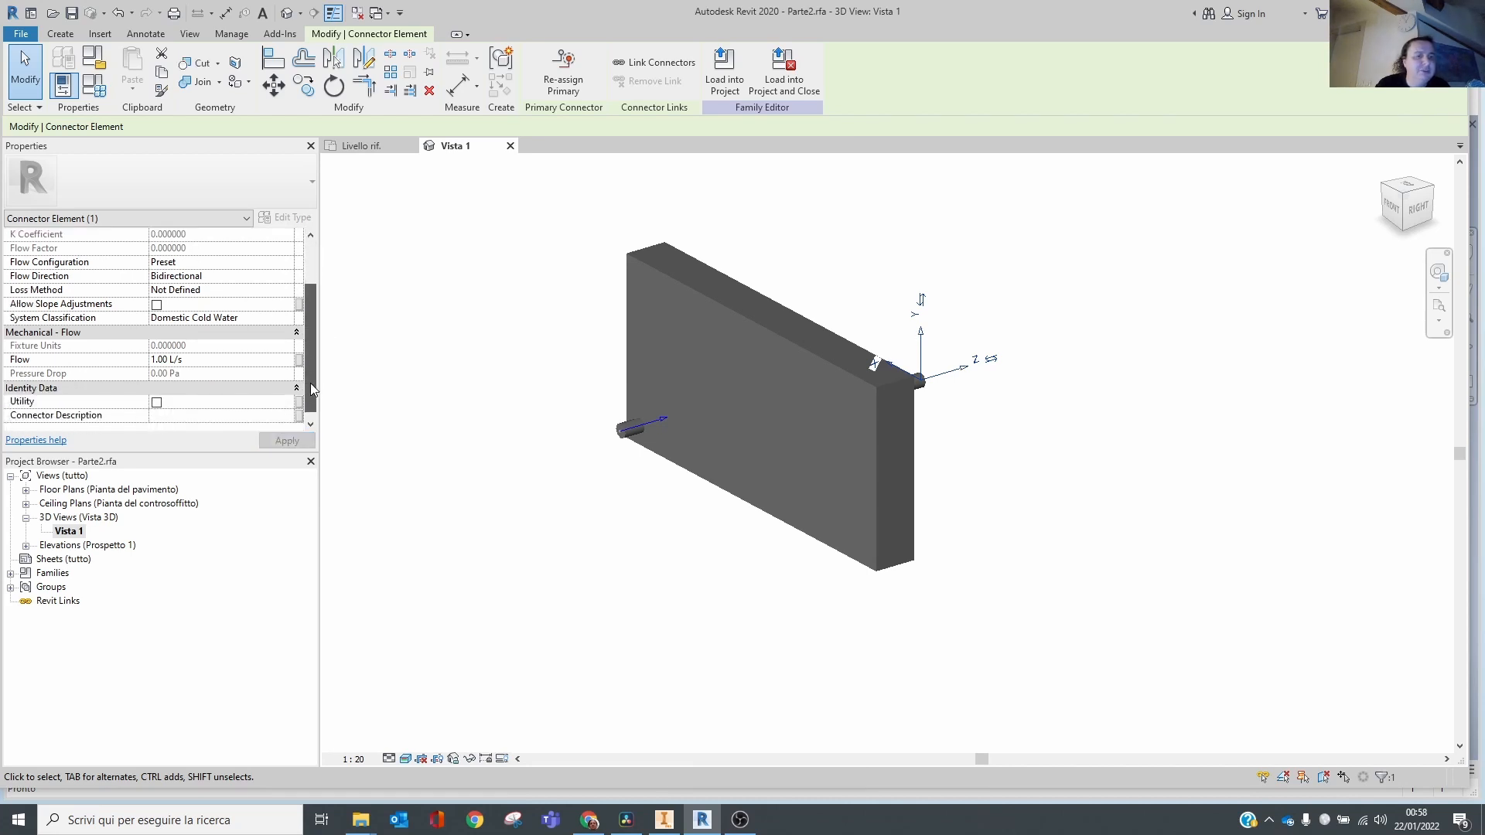
{"action": "scroll", "coordinate": [313, 371], "scroll_direction": "up", "scroll_amount": 3}
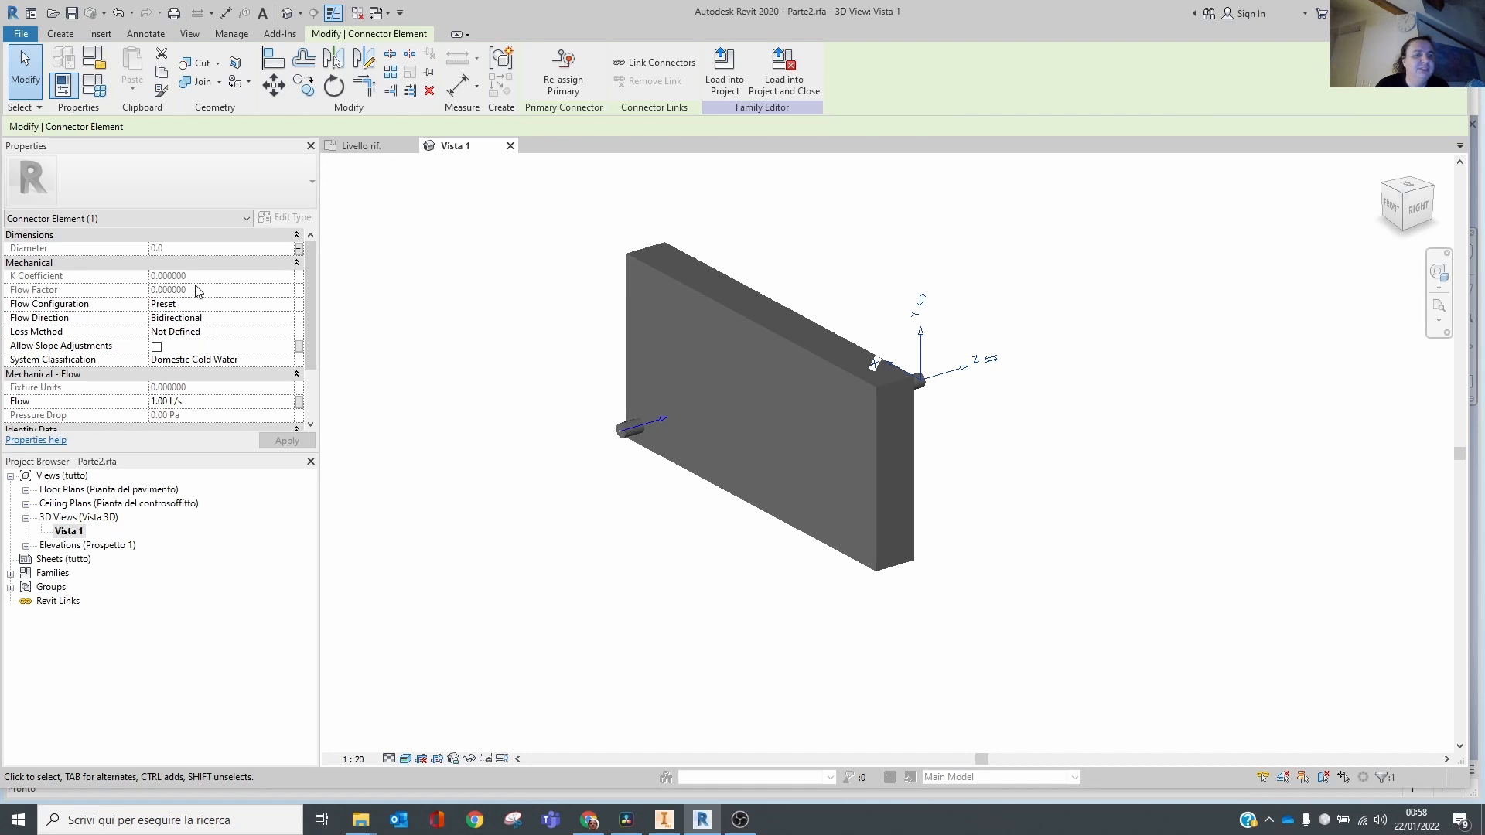
{"action": "left_click", "coordinate": [214, 332]}
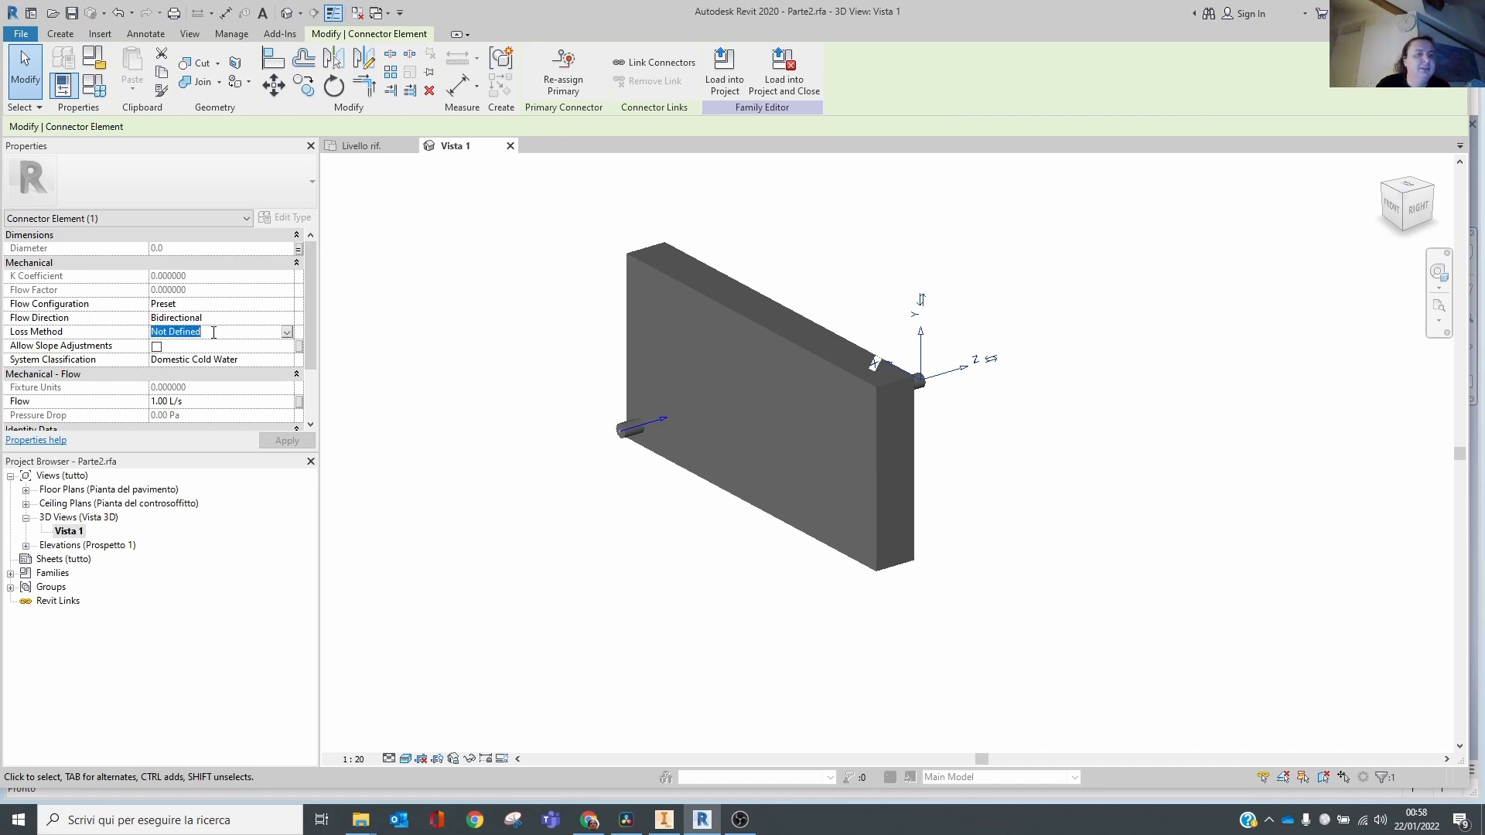
{"action": "left_click", "coordinate": [286, 332]}
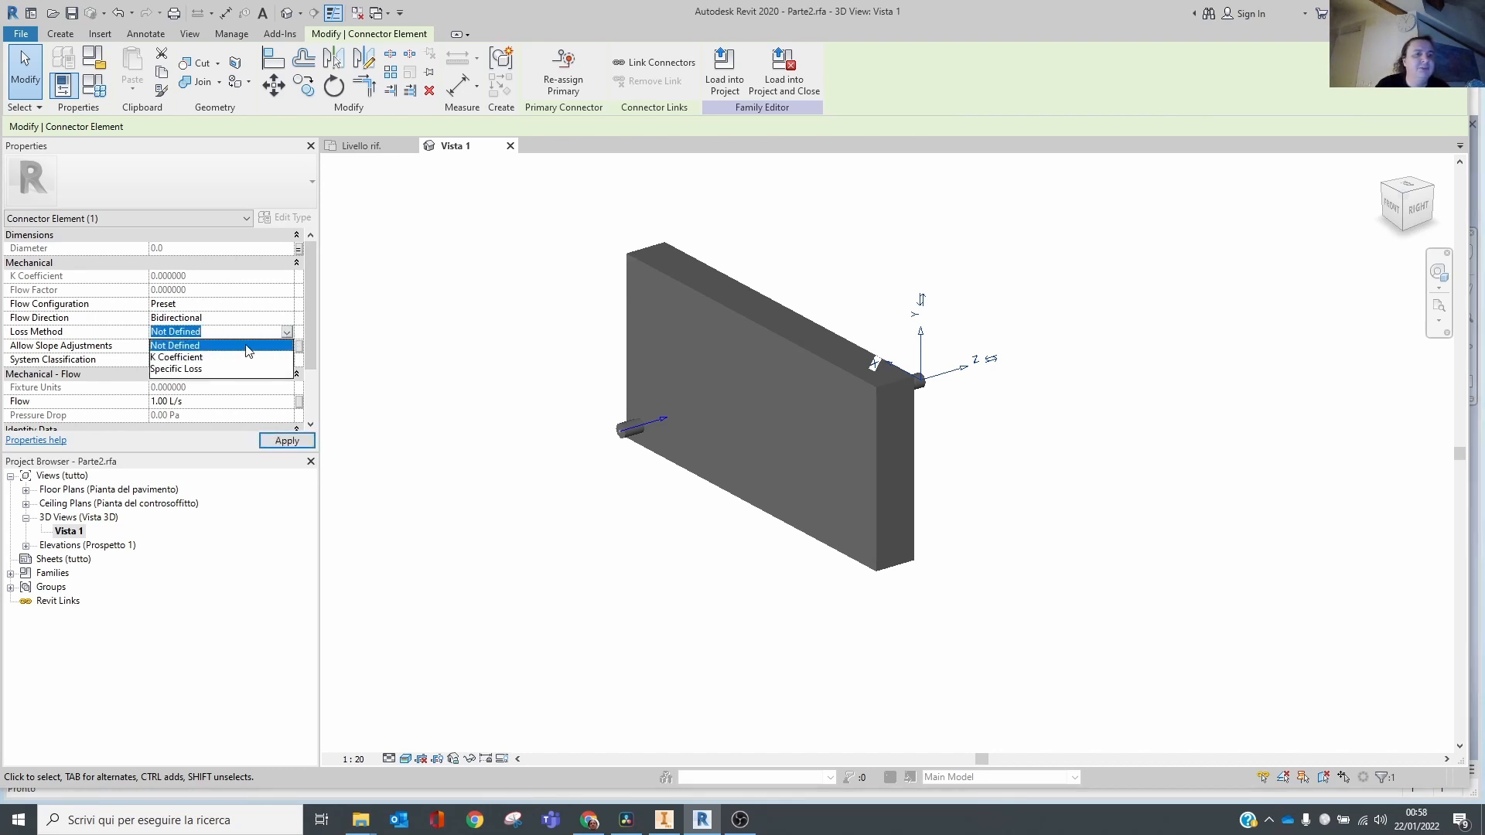
{"action": "left_click", "coordinate": [205, 370]}
{"action": "left_click", "coordinate": [287, 334]}
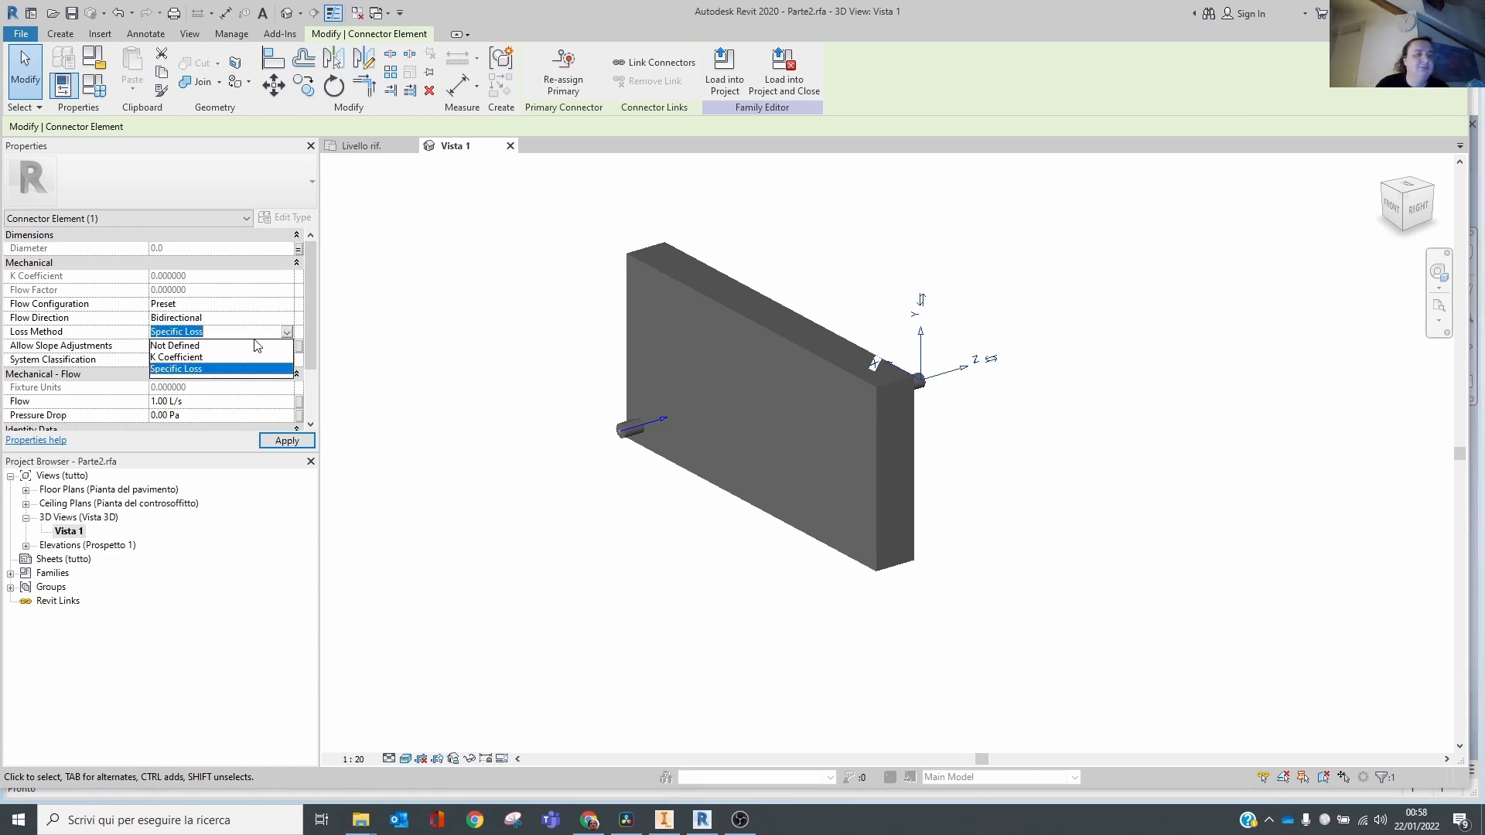
{"action": "left_click", "coordinate": [228, 361]}
{"action": "left_click", "coordinate": [180, 276]}
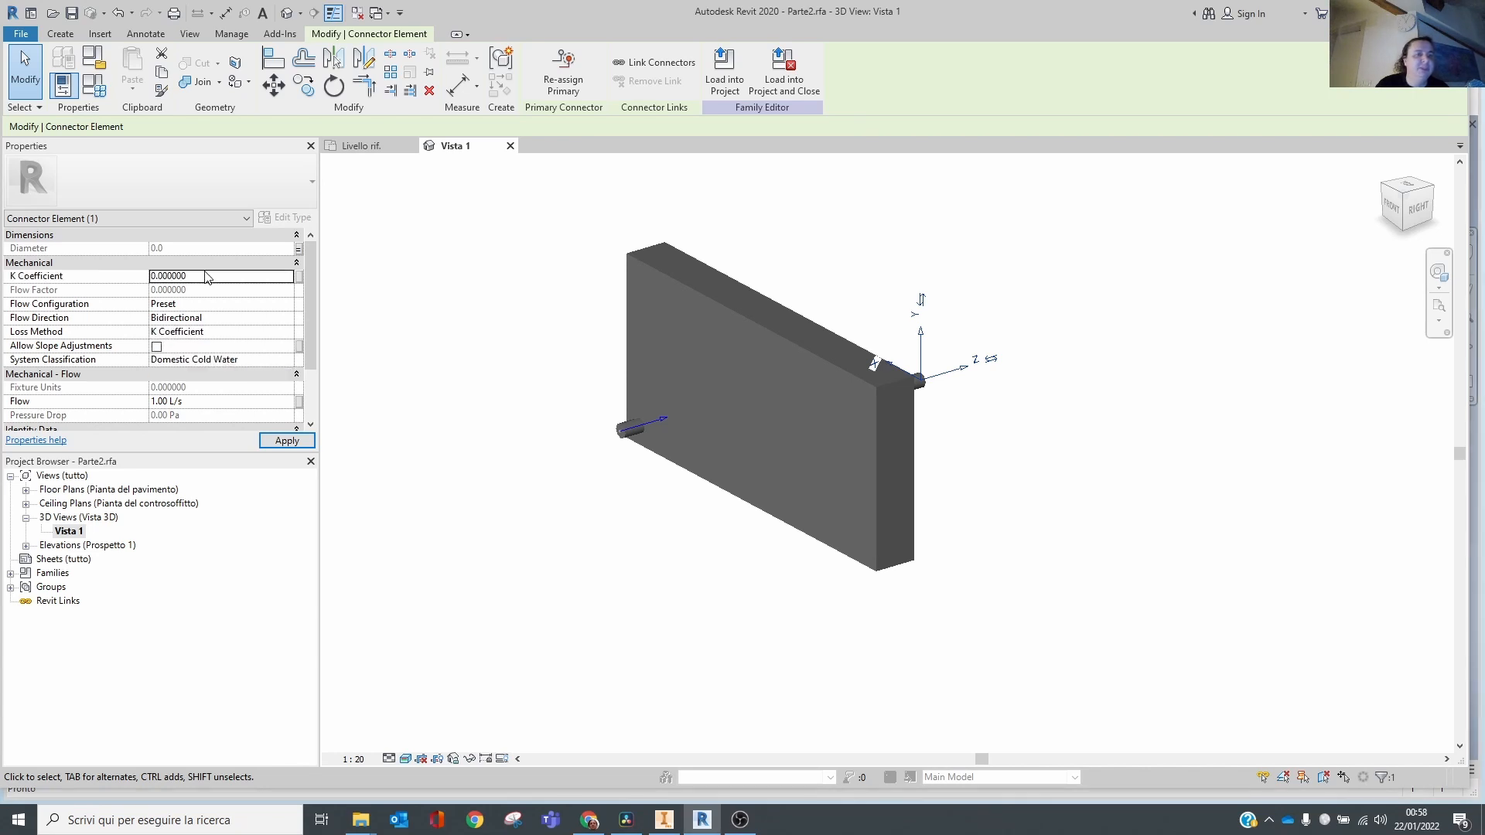
Compare the flow properties under Specific Loss and K Coefficient for the rear connector.
{"action": "left_click", "coordinate": [287, 331]}
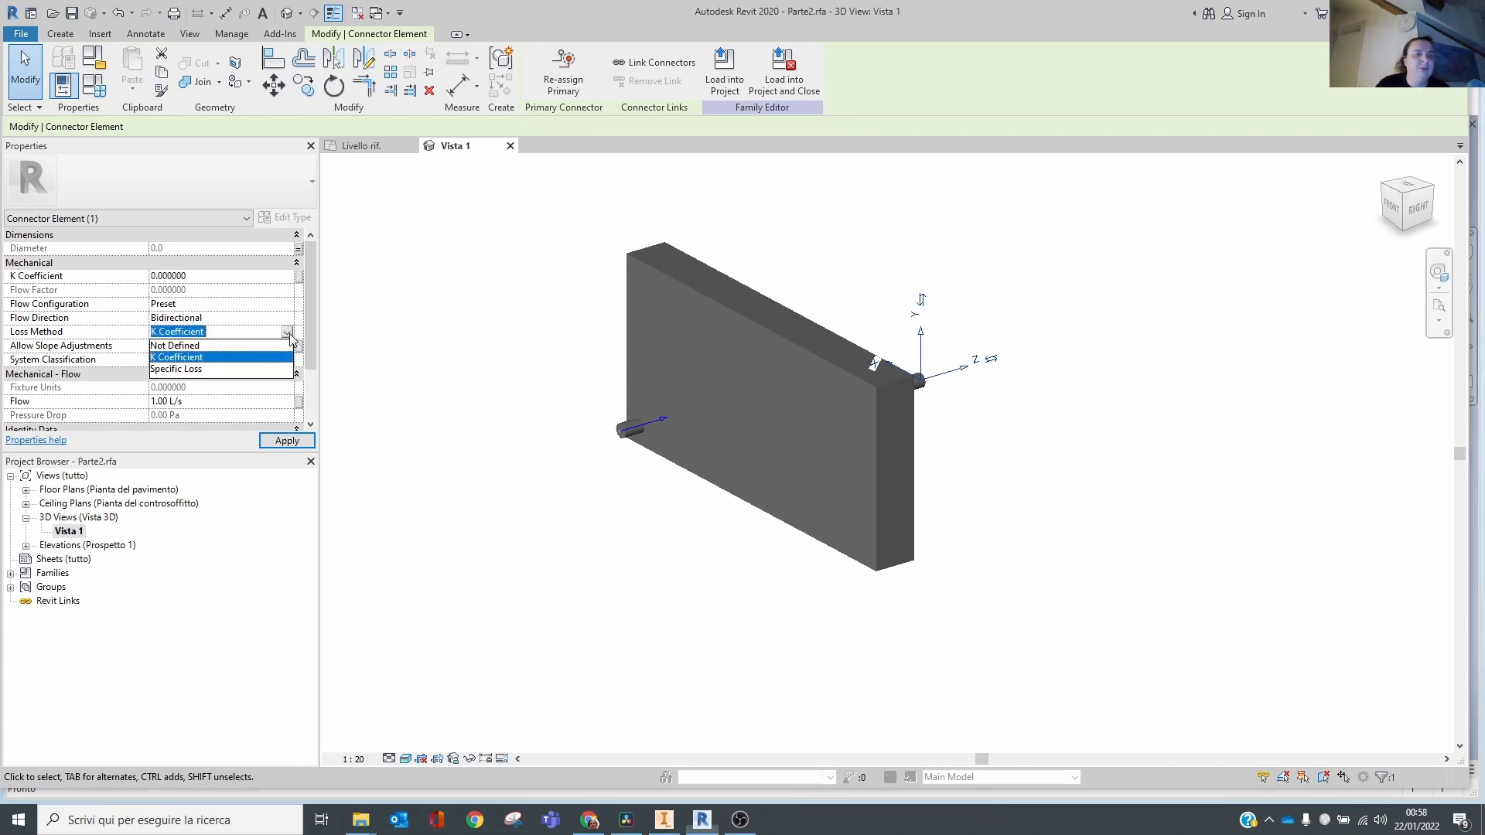
{"action": "left_click", "coordinate": [234, 373]}
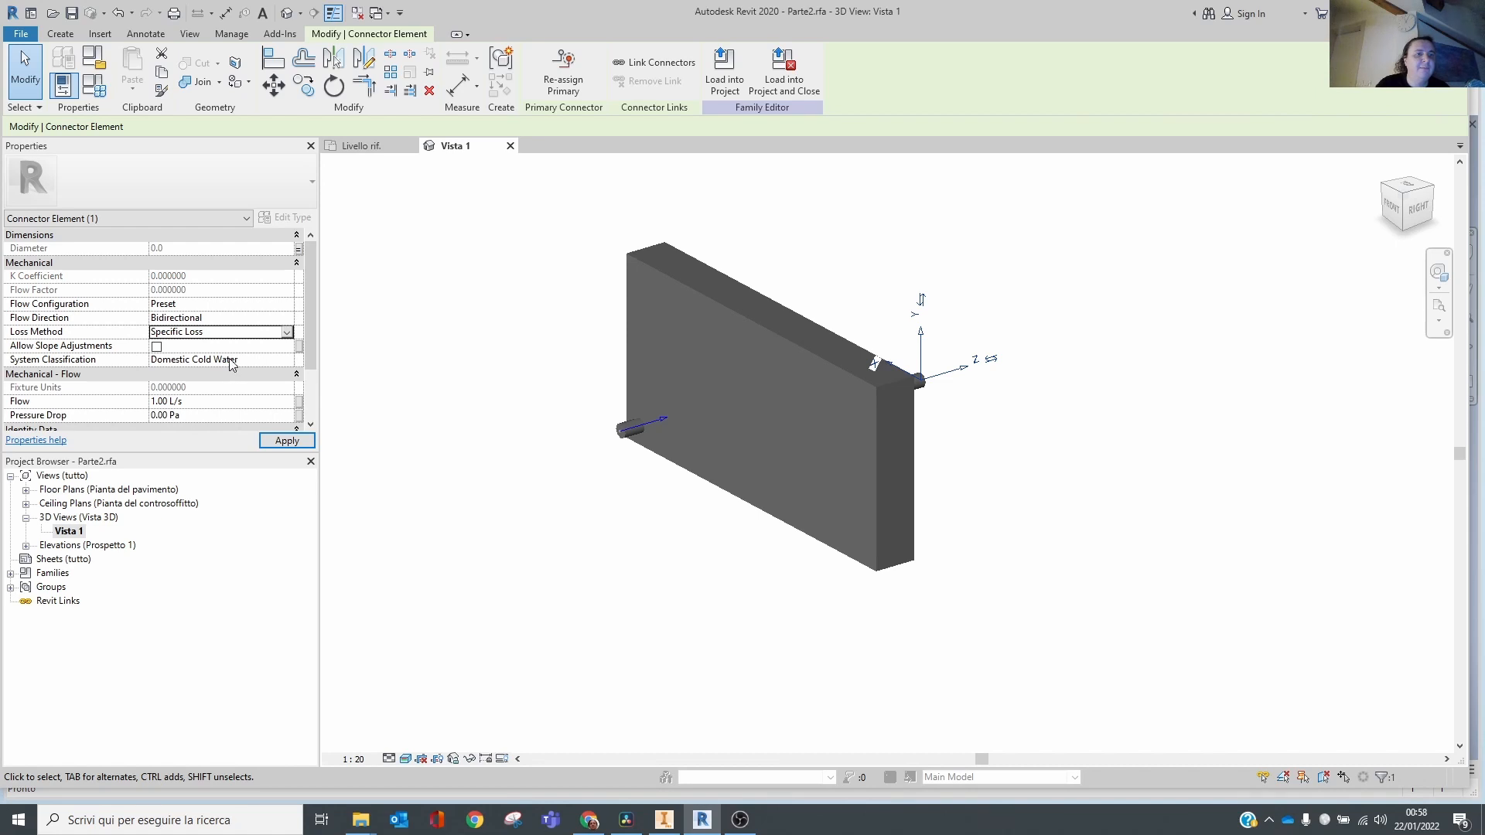
{"action": "scroll", "coordinate": [238, 338], "scroll_direction": "down", "scroll_amount": 2}
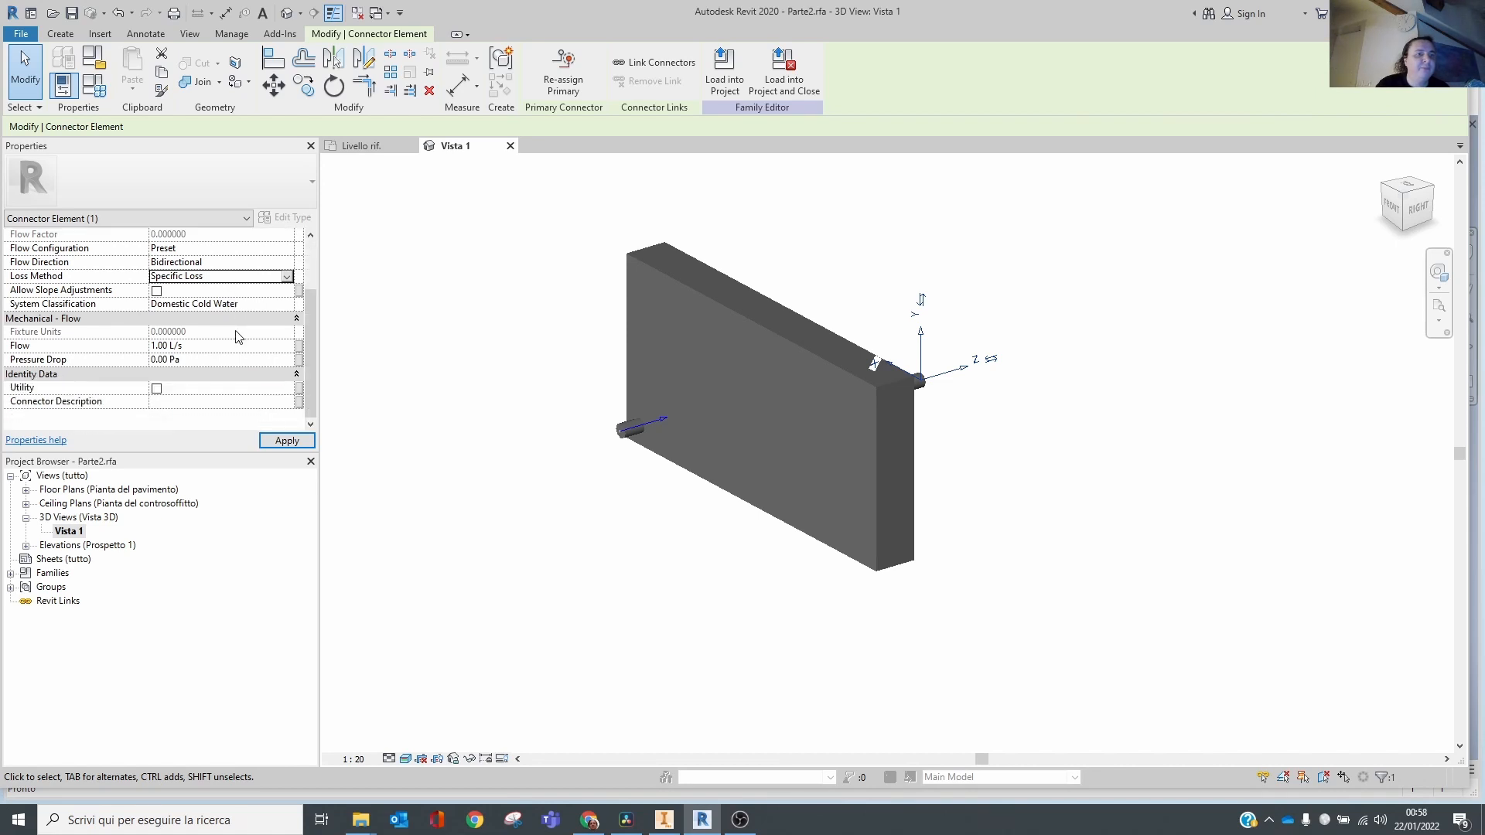
{"action": "left_click", "coordinate": [287, 276]}
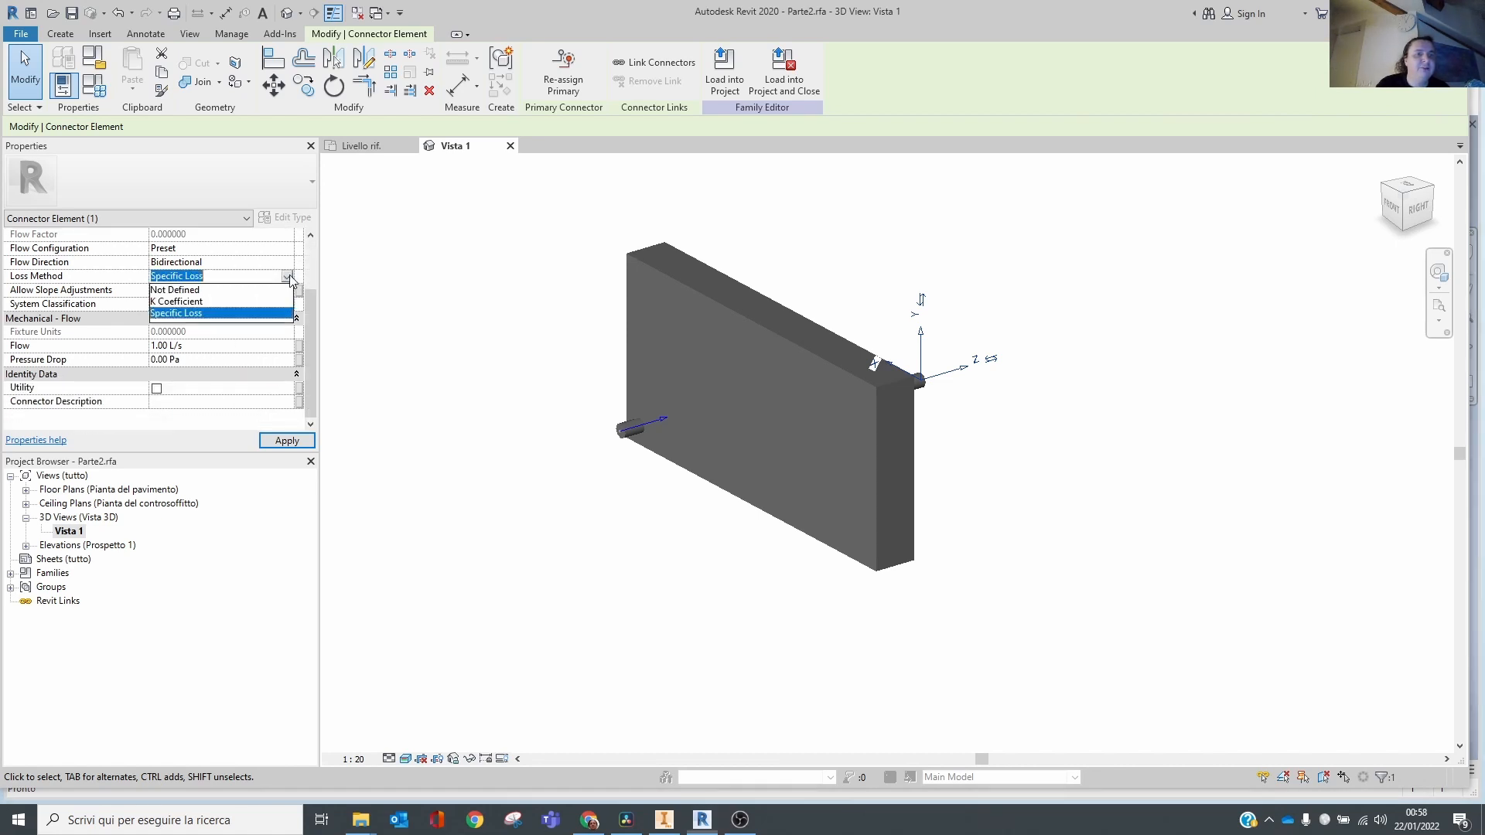
{"action": "left_click", "coordinate": [218, 302]}
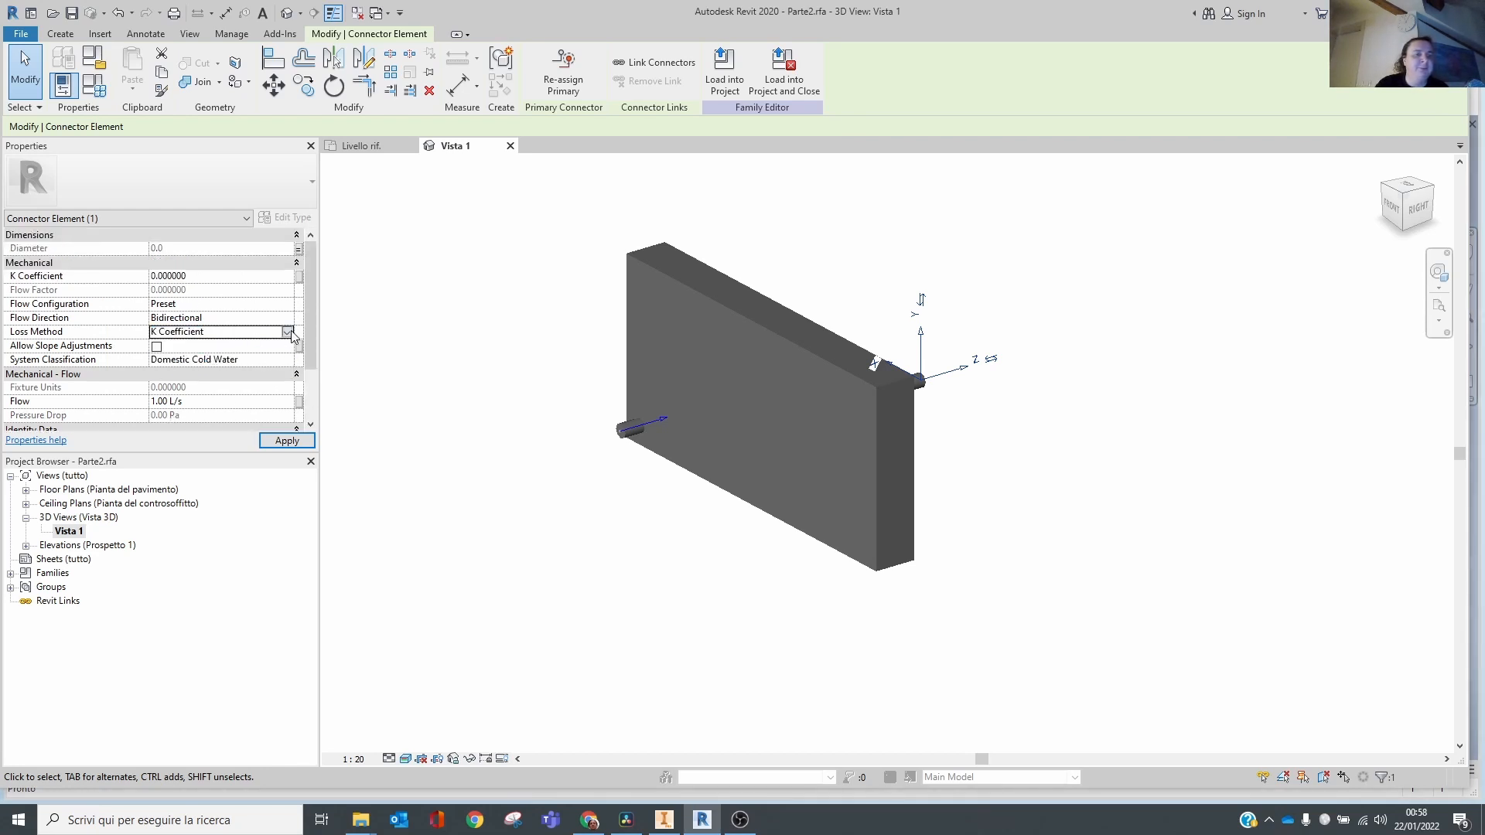
Set the rear Domestic Cold Water connector's Loss Method to Specific Loss and deselect the connector.
{"action": "left_click", "coordinate": [287, 332]}
{"action": "left_click", "coordinate": [242, 369]}
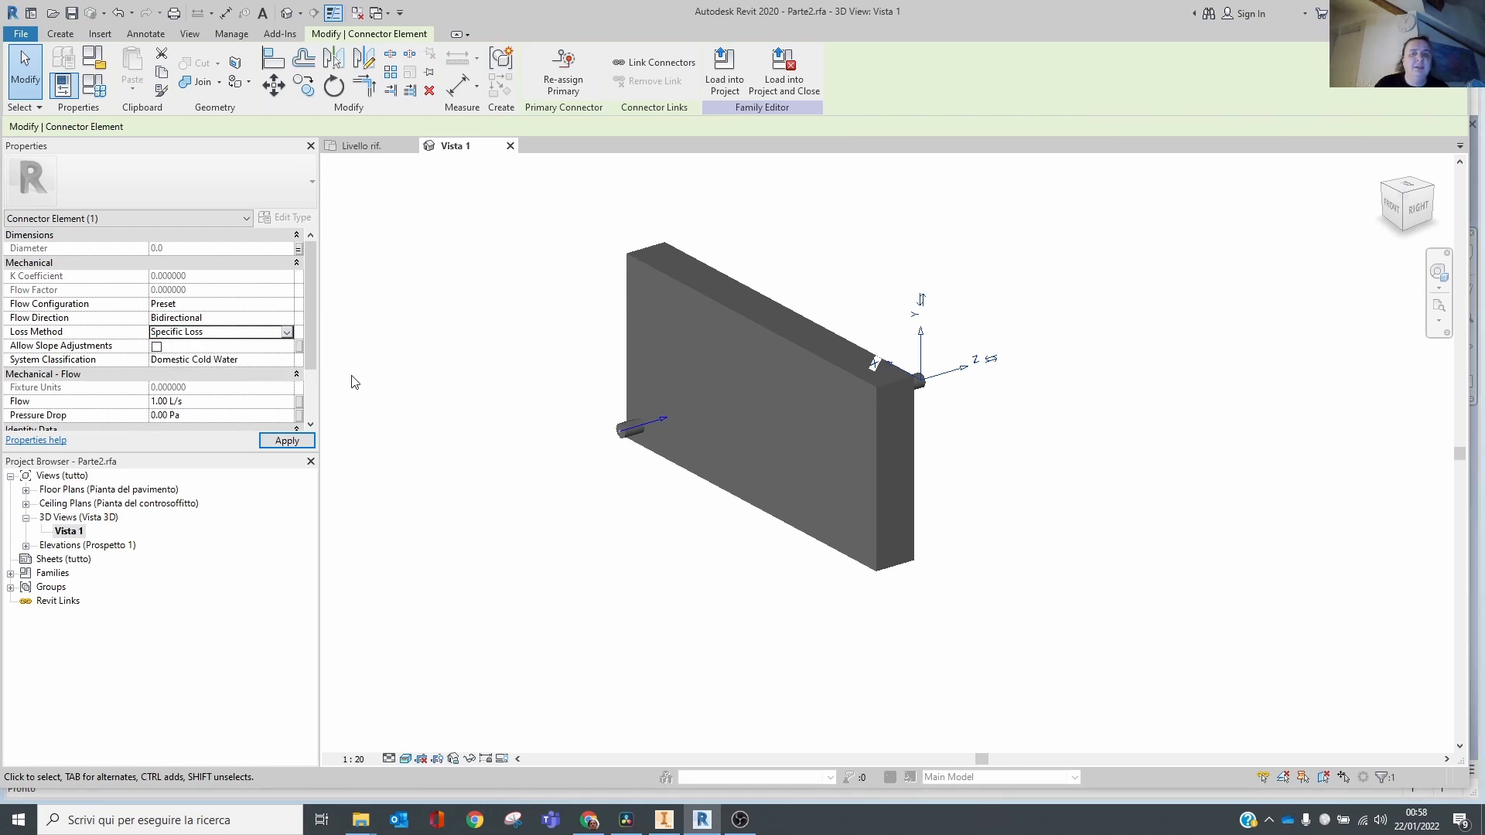
{"action": "left_click", "coordinate": [410, 398]}
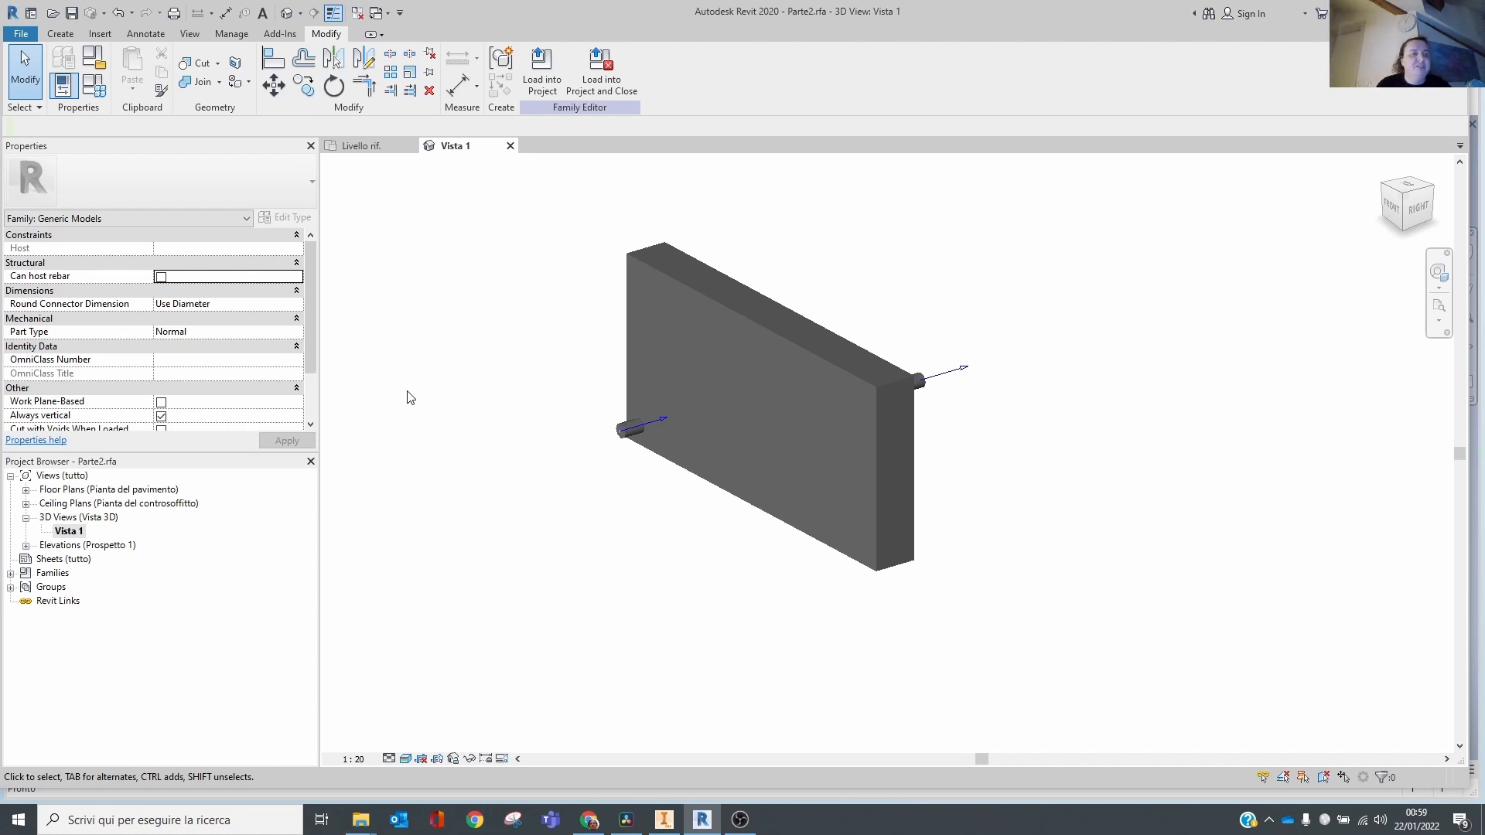
Switch to Inventor and finish the BIM Content environment of Parte2.ipt.
{"action": "left_click", "coordinate": [44, 561]}
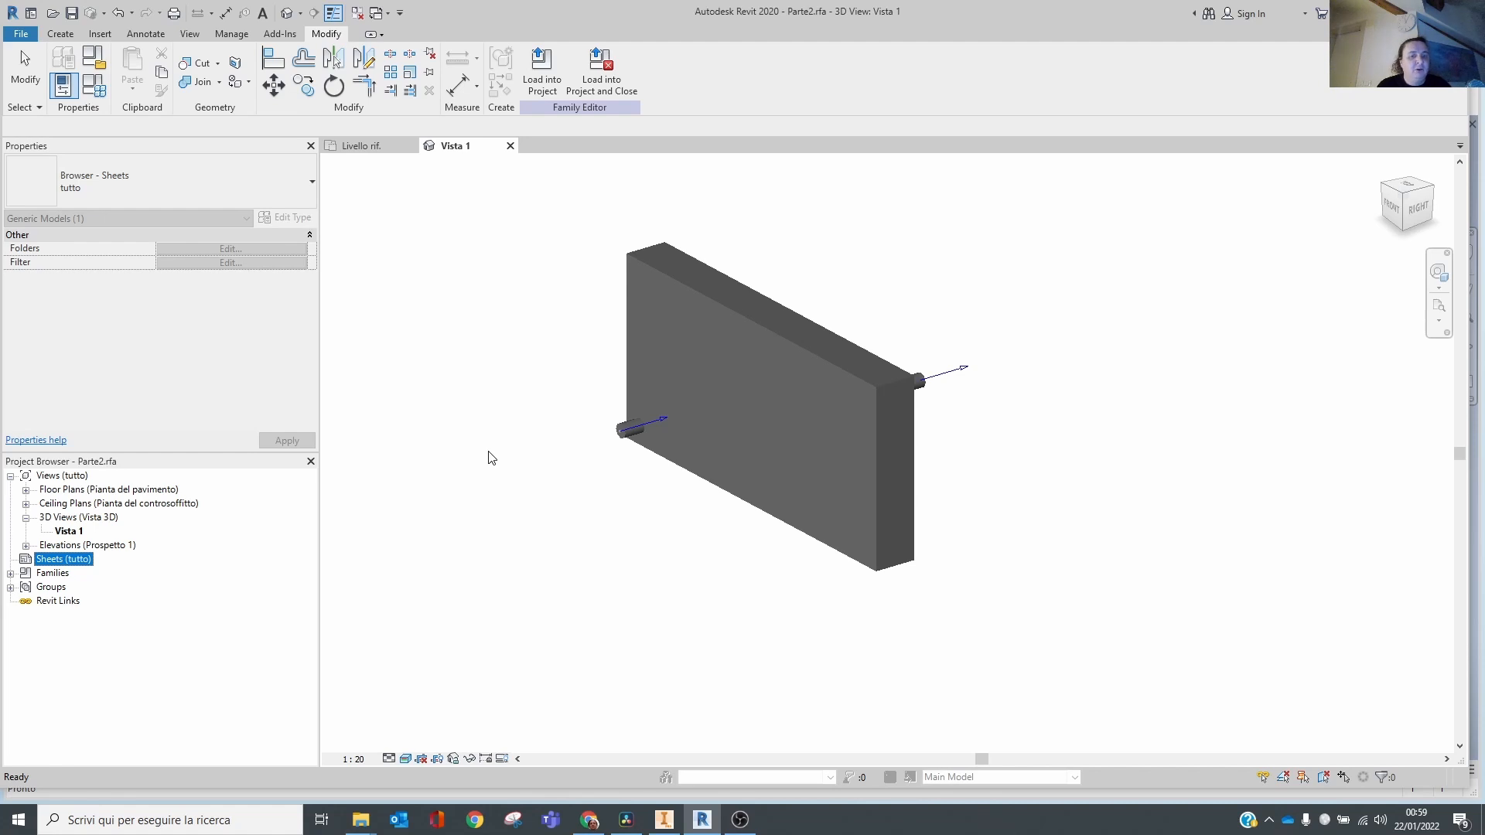
{"action": "left_click", "coordinate": [663, 819]}
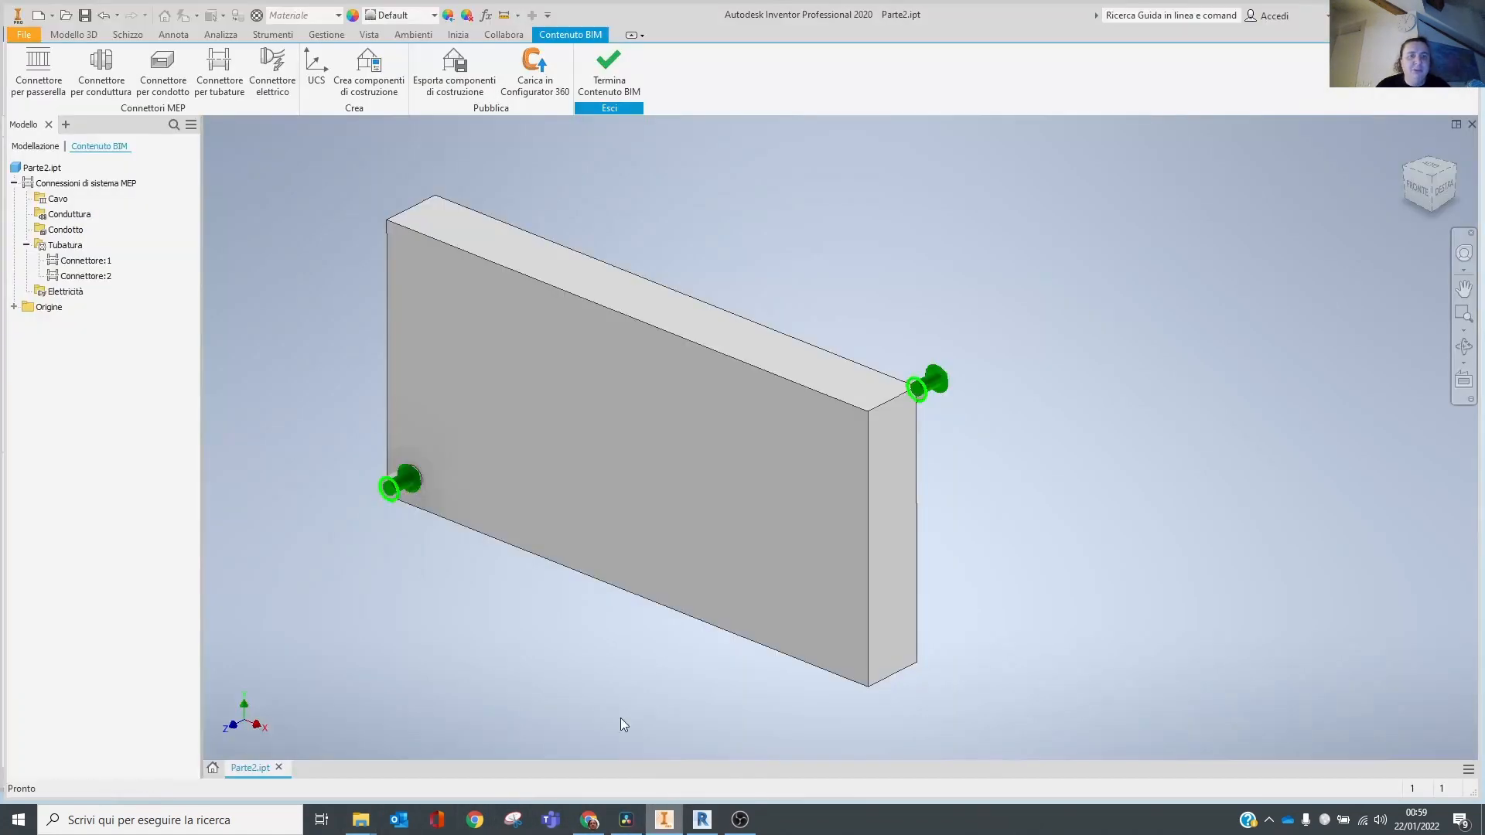
{"action": "left_click", "coordinate": [625, 68]}
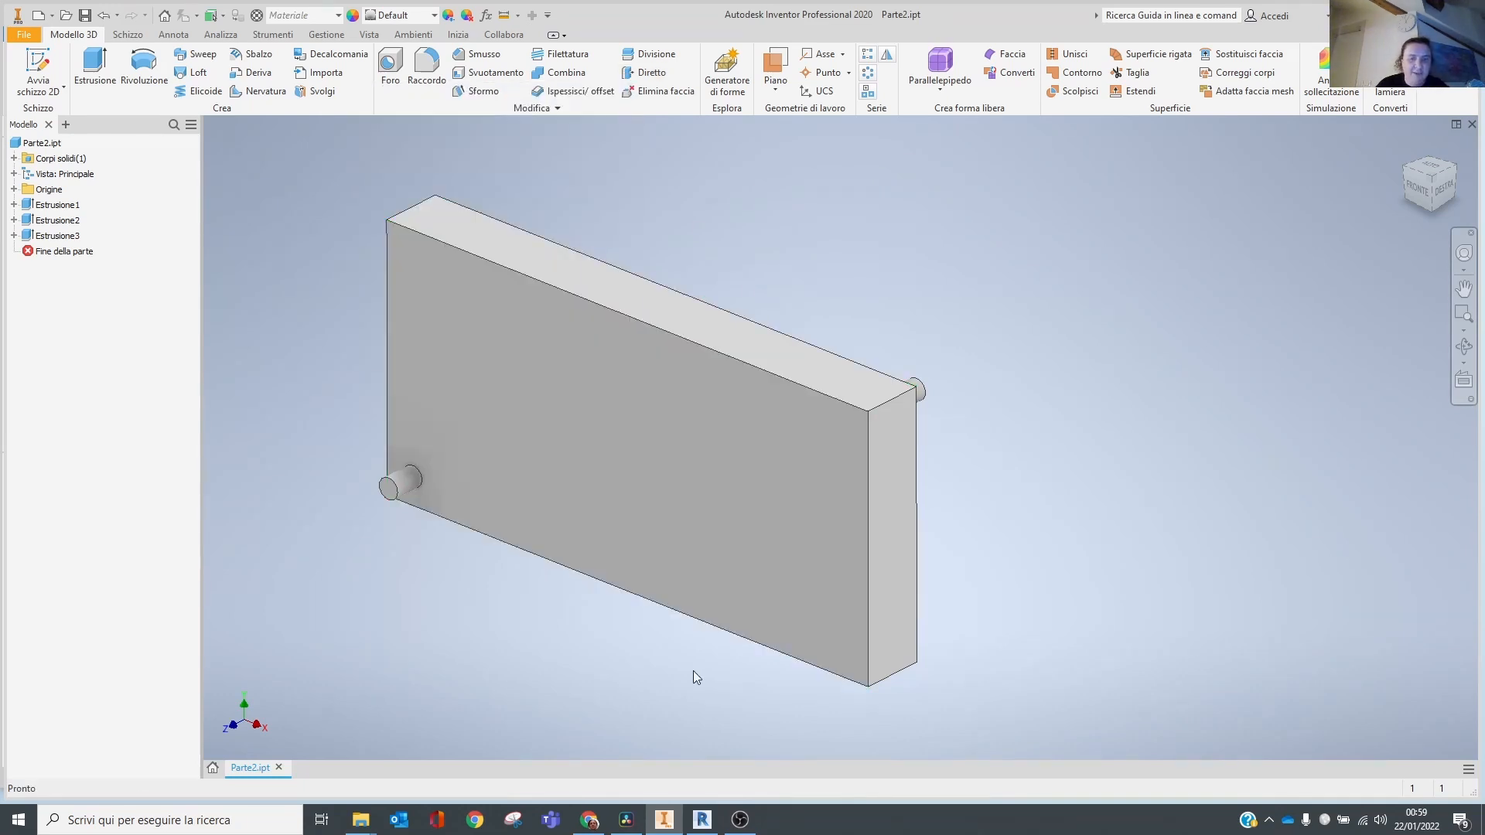
Switch back to Revit and examine the Families branch of Parte2.rfa and the available file commands.
{"action": "left_click", "coordinate": [702, 822]}
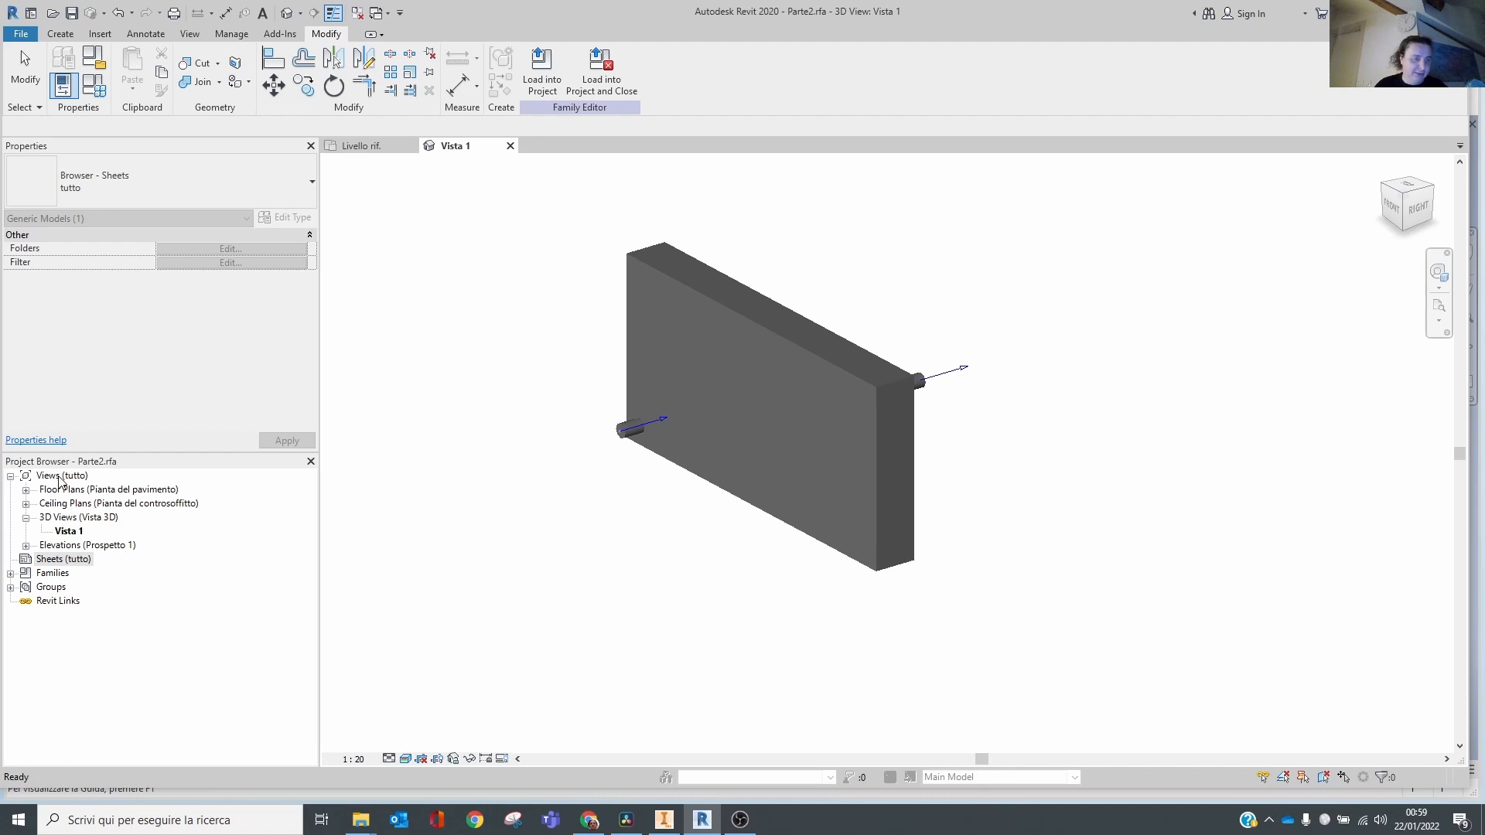
{"action": "left_click", "coordinate": [26, 518]}
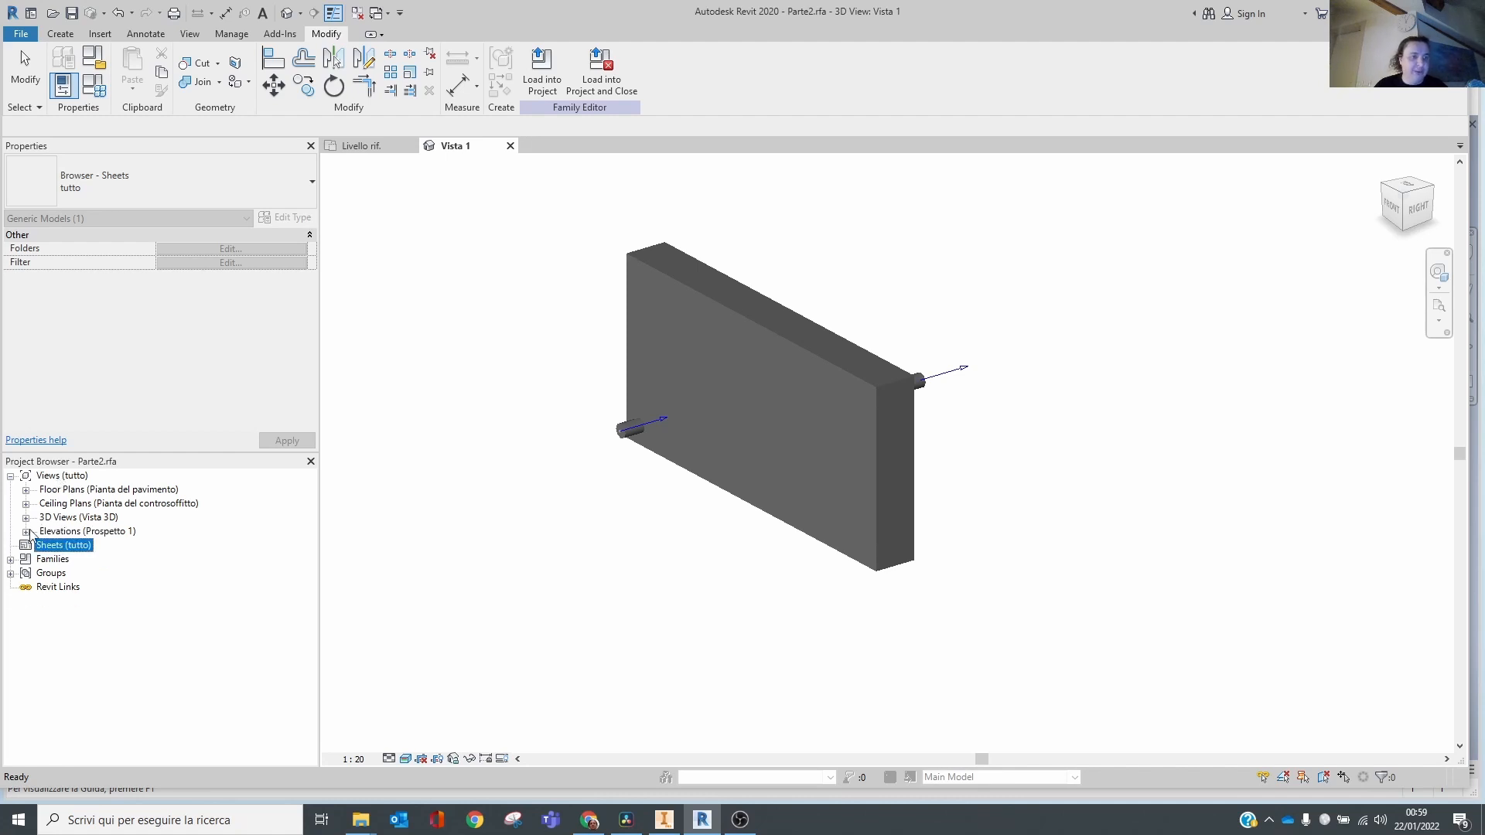
{"action": "left_click", "coordinate": [10, 559]}
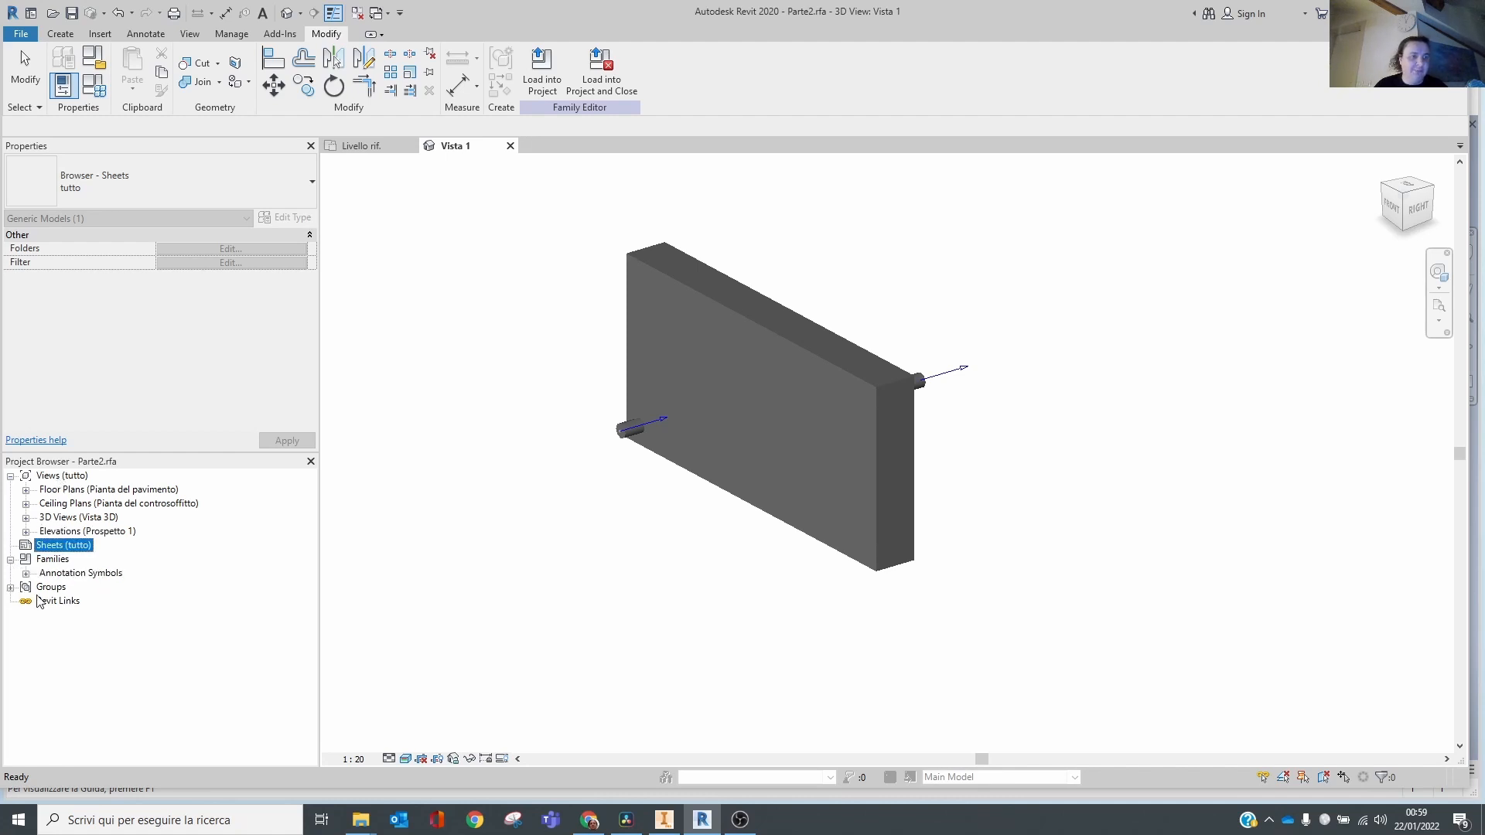
{"action": "right_click", "coordinate": [90, 577]}
{"action": "left_click", "coordinate": [131, 603]}
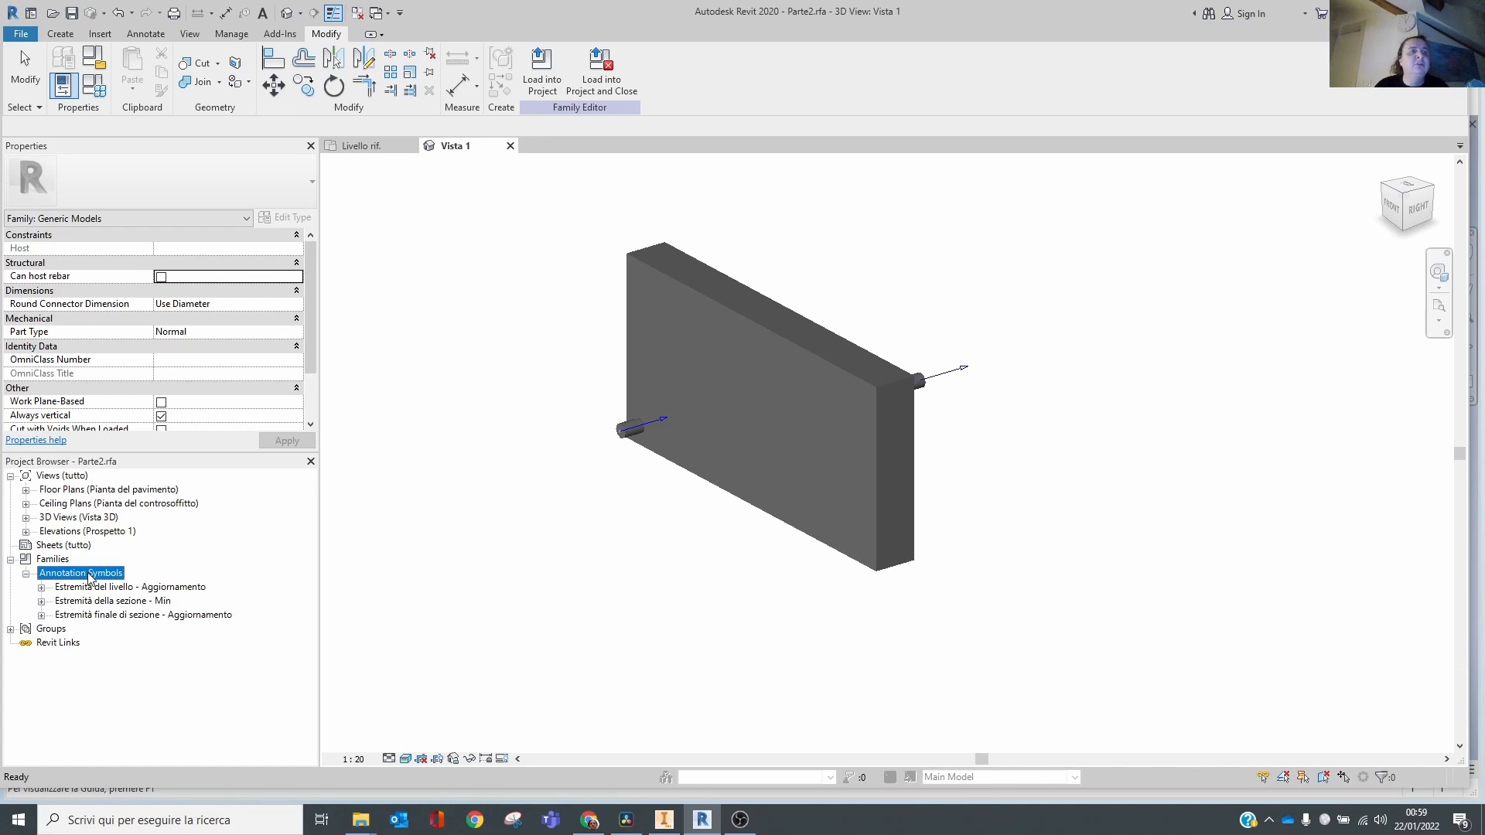
{"action": "left_click", "coordinate": [19, 35]}
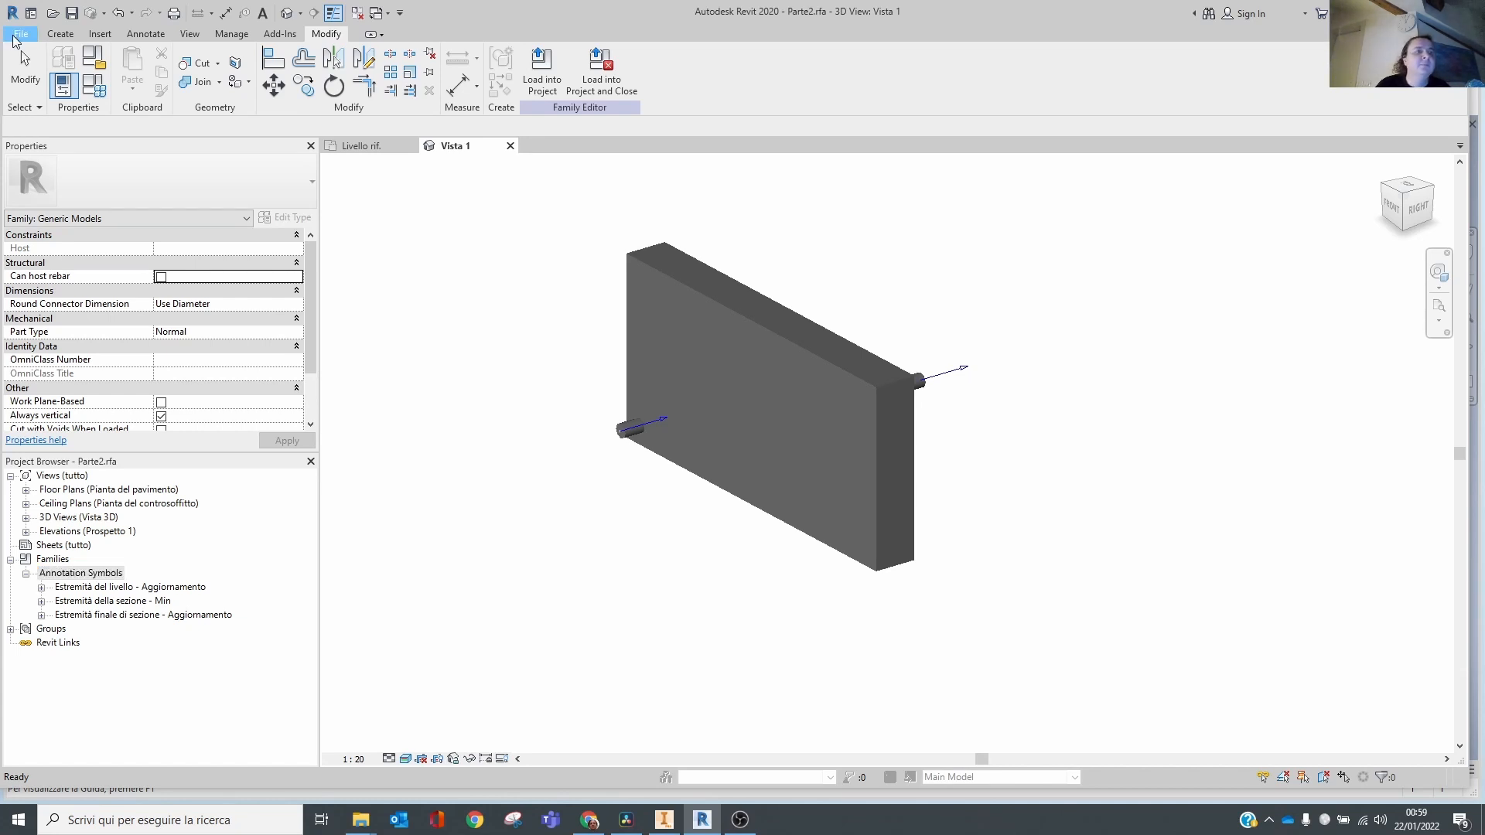
{"action": "left_click", "coordinate": [19, 35]}
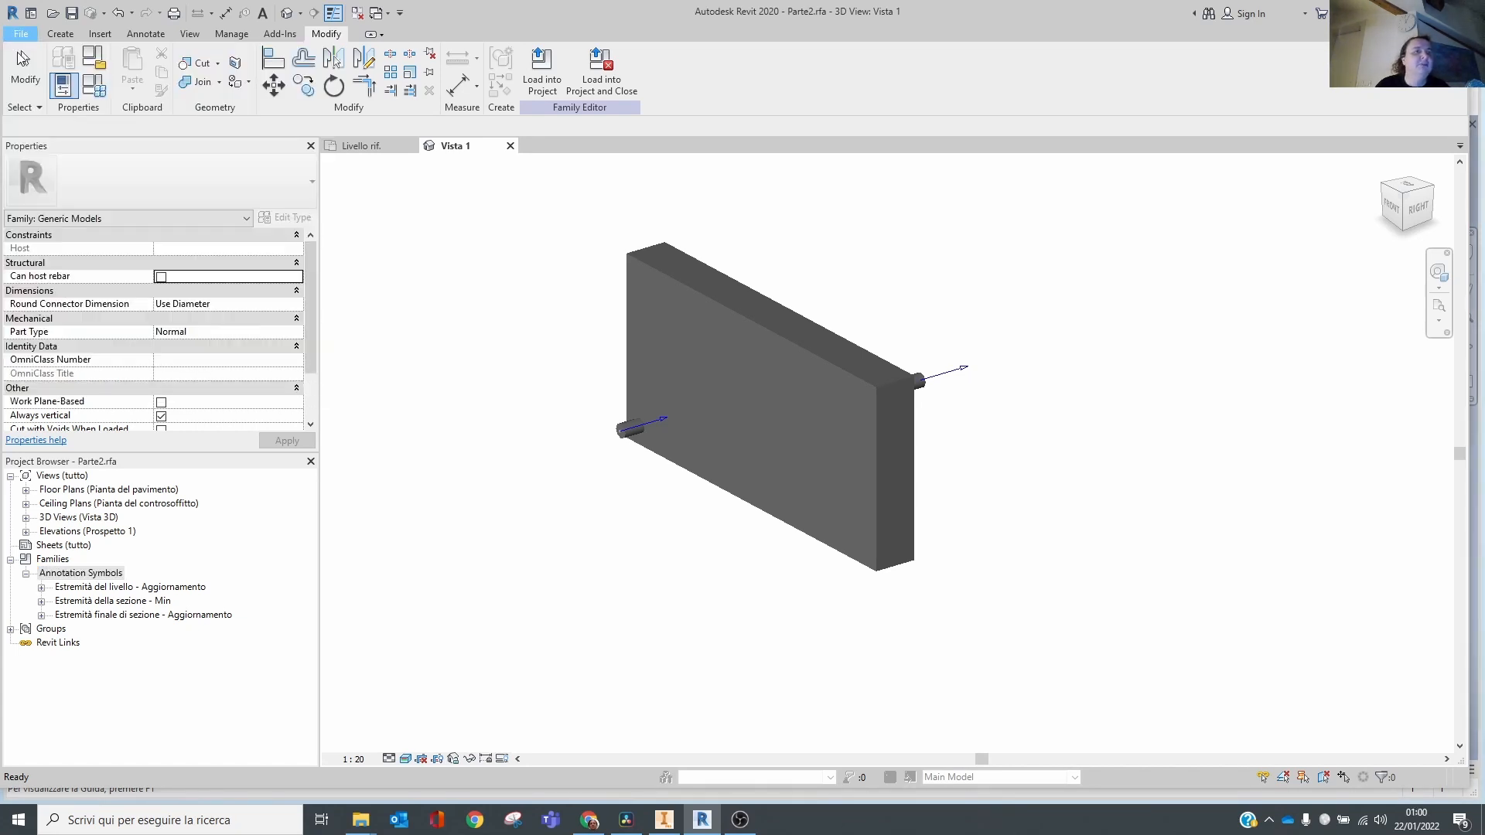
{"action": "left_click", "coordinate": [20, 35]}
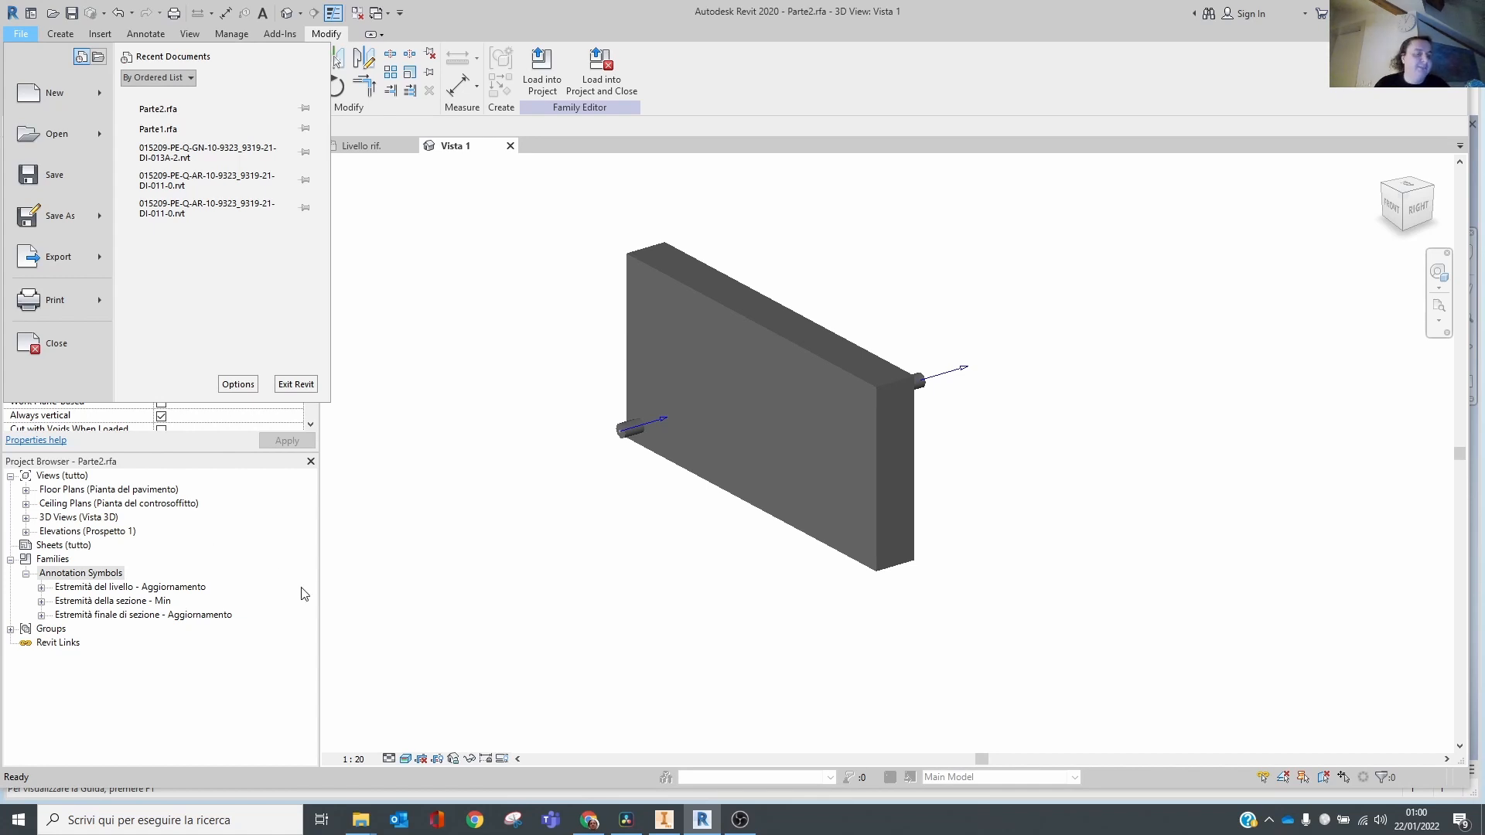
Switch to Inventor and reopen the BIM Content environment of Parte2.ipt to view its two pipe connectors.
{"action": "left_click", "coordinate": [653, 823]}
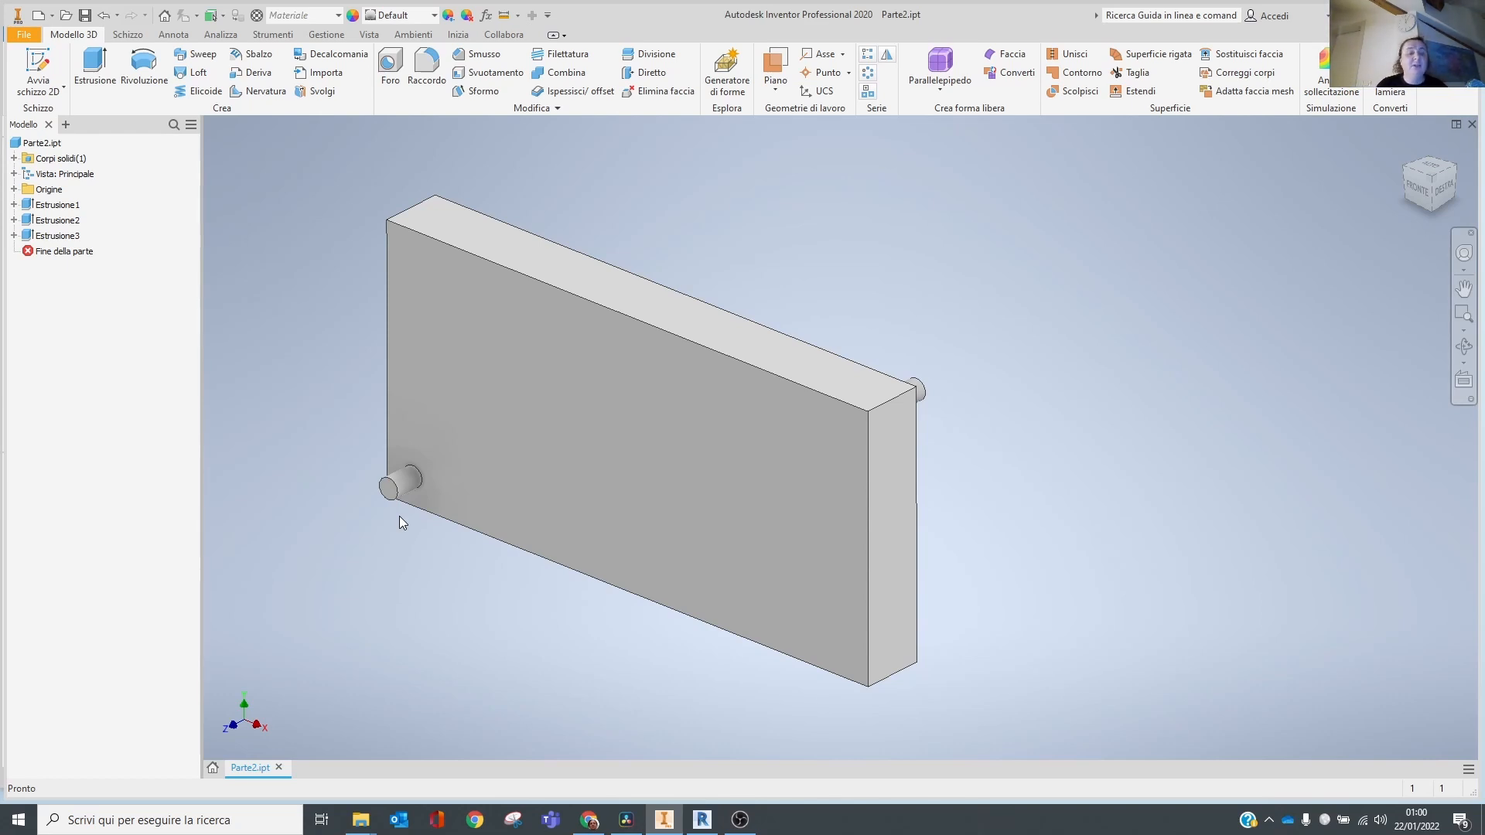
{"action": "left_click", "coordinate": [414, 36]}
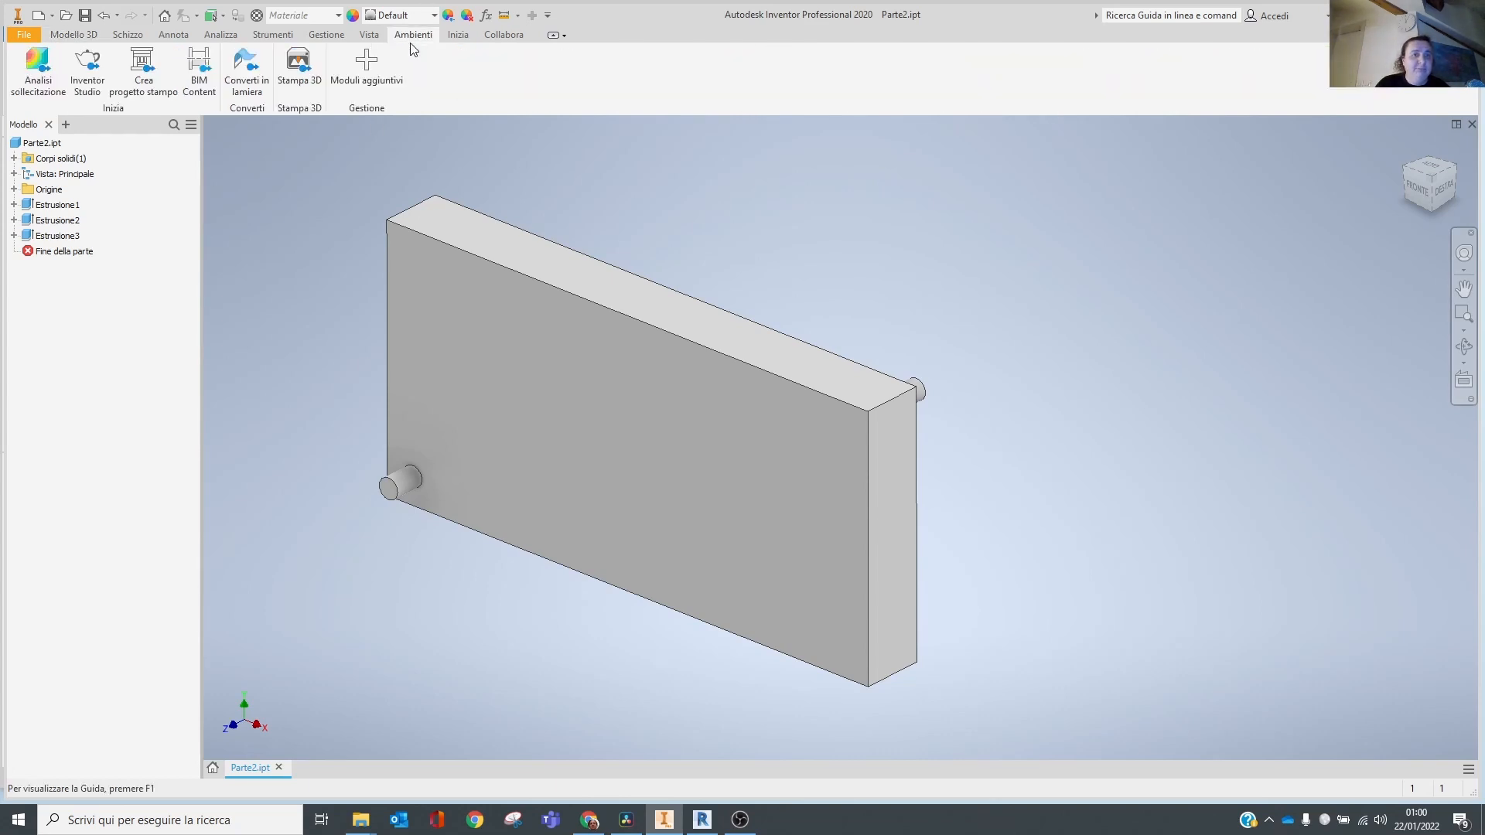
{"action": "left_click", "coordinate": [199, 70]}
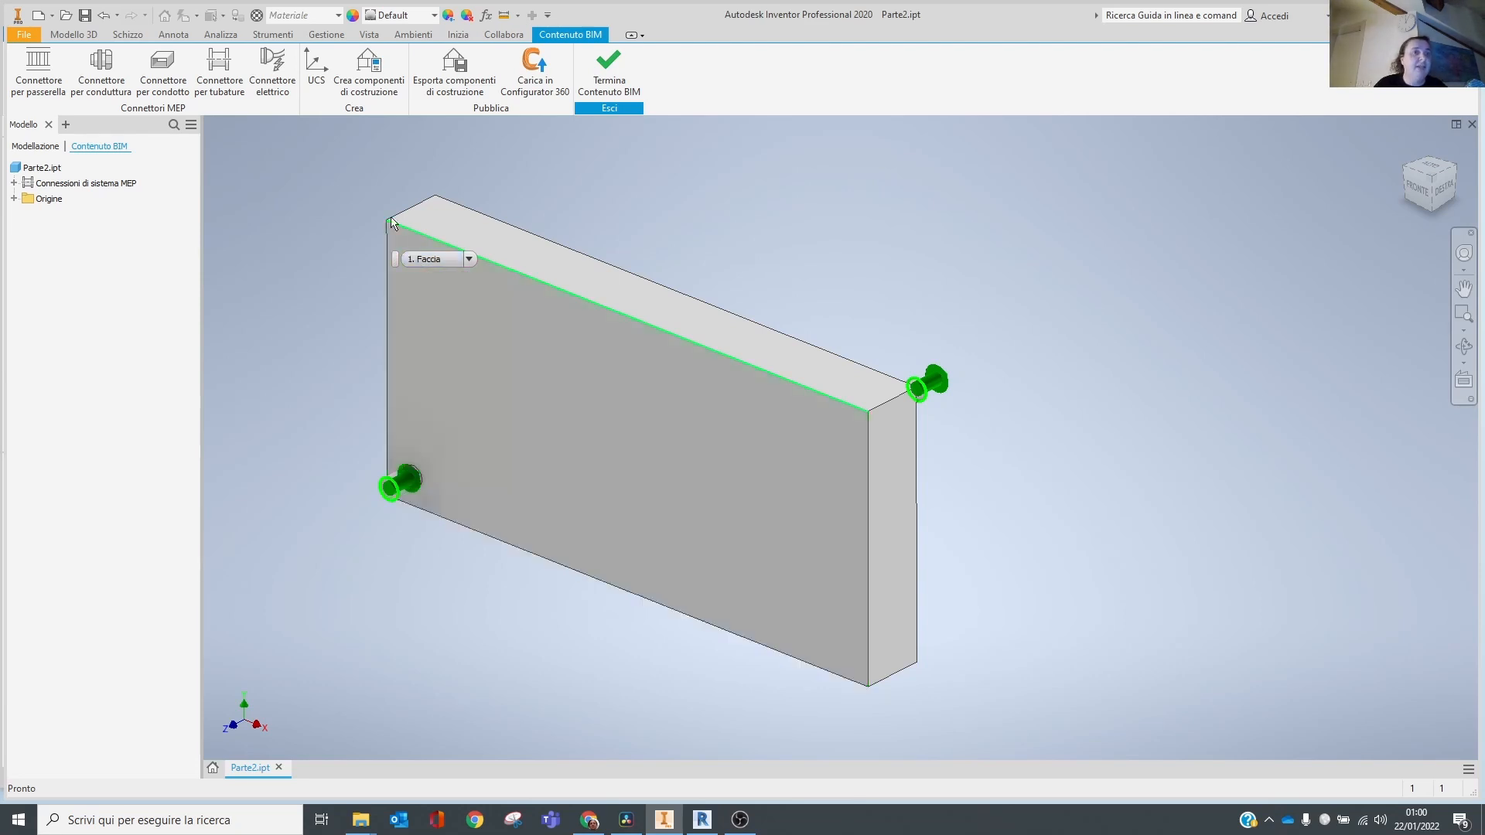
Create a new assembly from the metric Standard (DIN).iam template.
{"action": "left_click", "coordinate": [94, 36]}
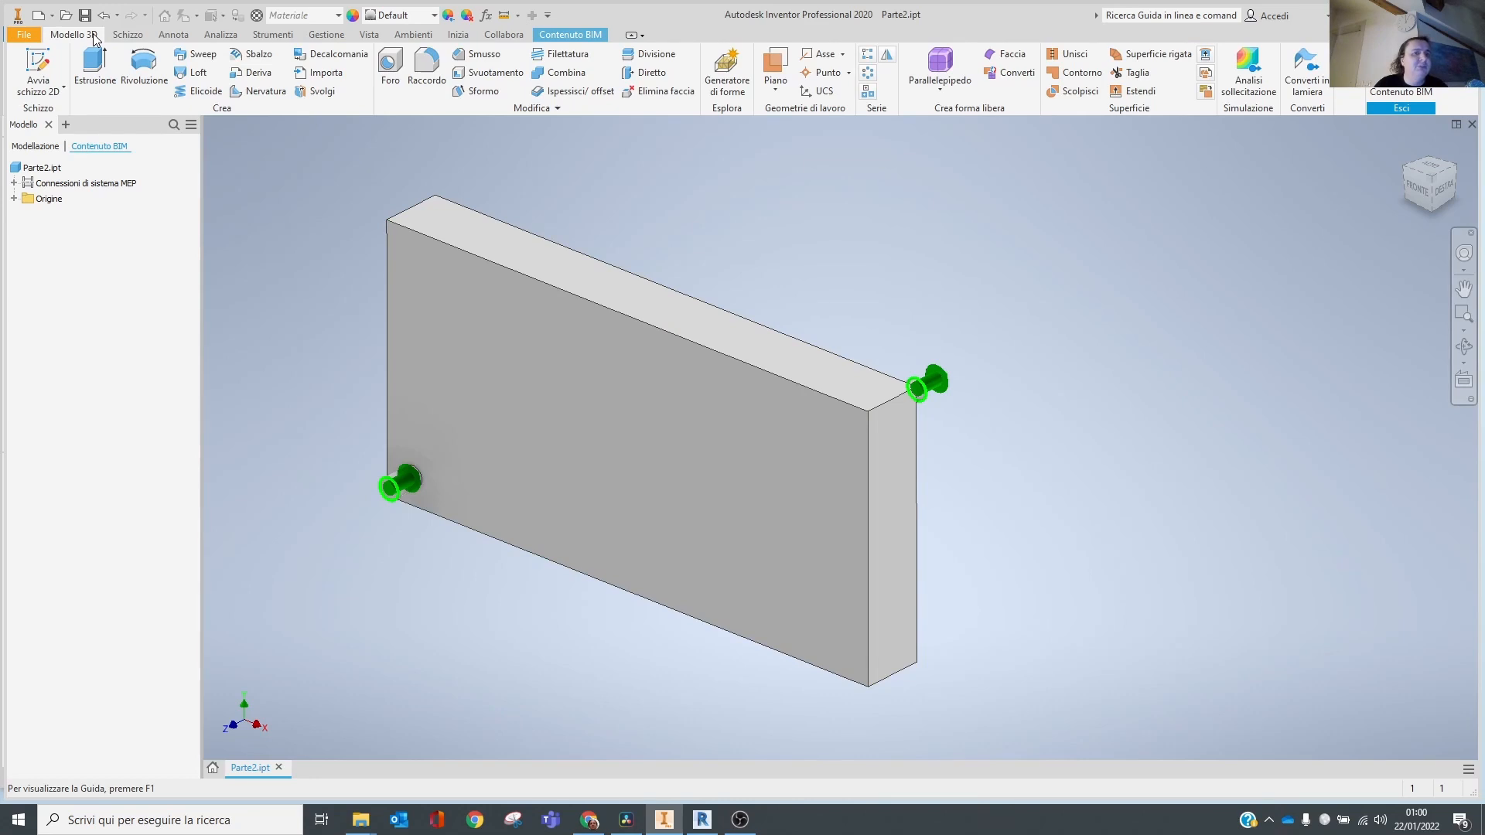
{"action": "left_click", "coordinate": [38, 15]}
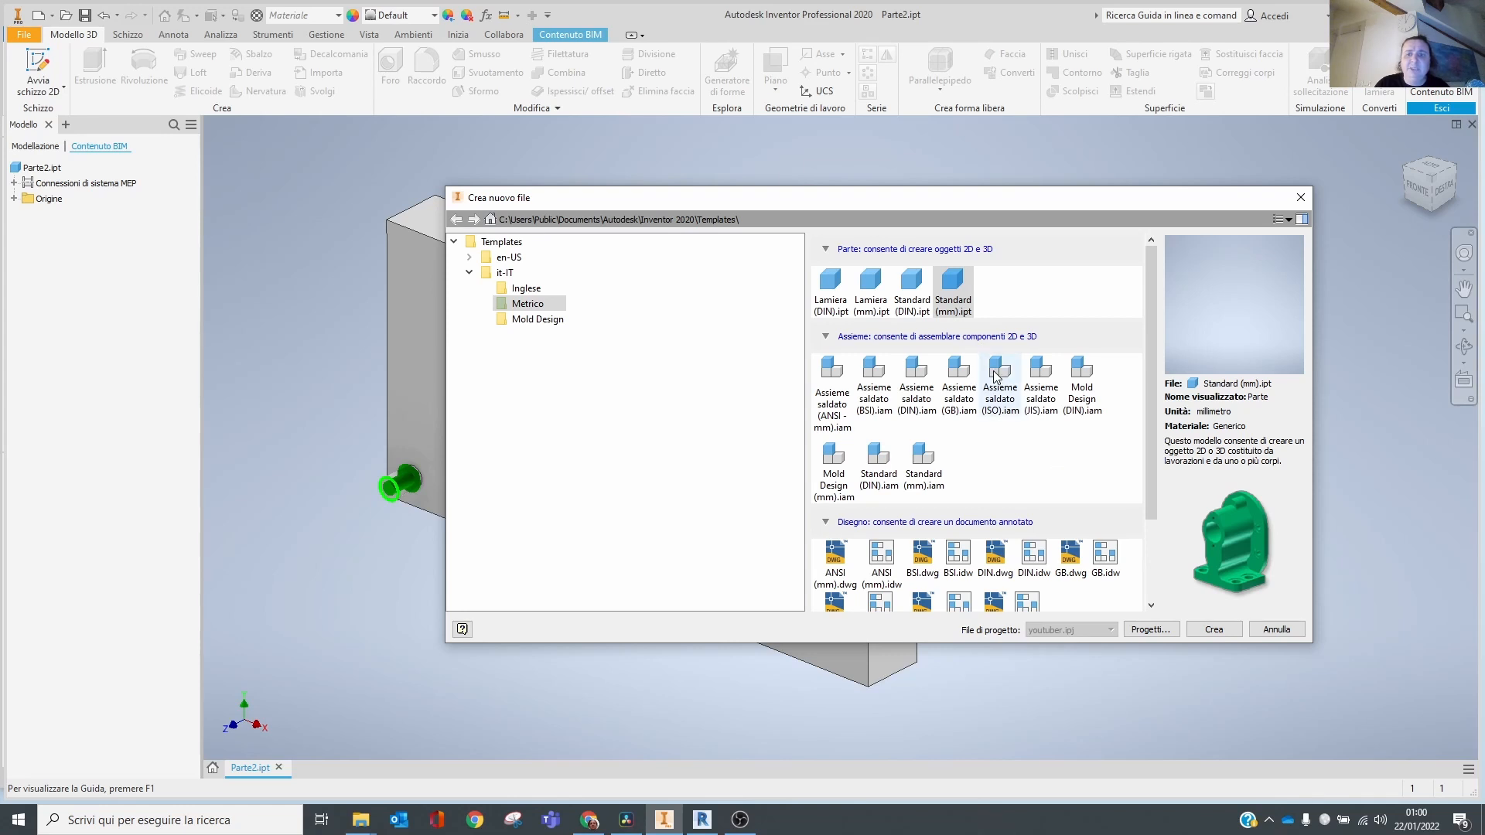
{"action": "double_click", "coordinate": [886, 474]}
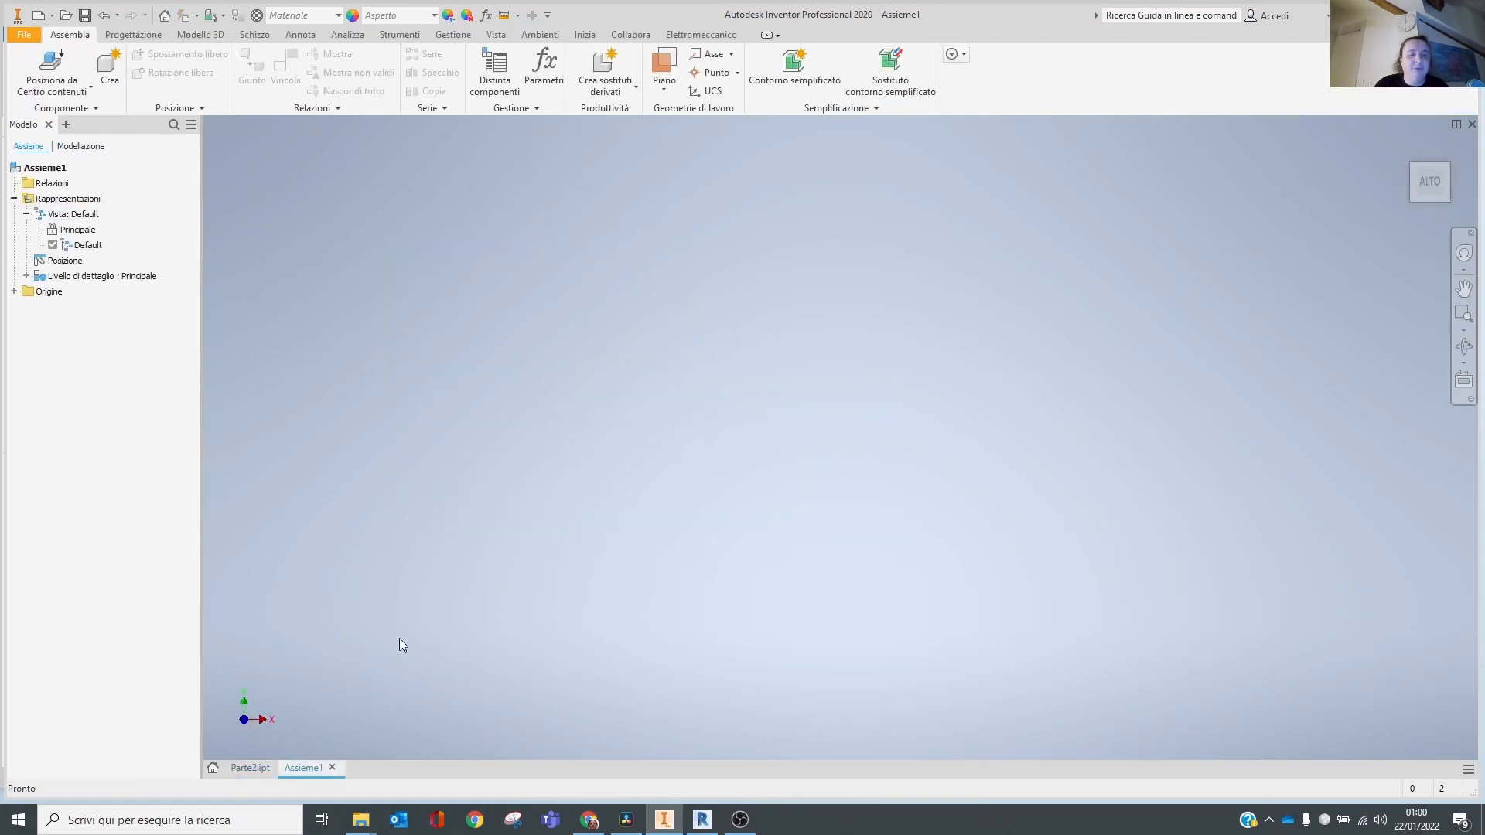
Finish BIM Content in Parte2.ipt, copy the whole part into the Assieme1 assembly, and return to the part.
{"action": "left_click", "coordinate": [250, 768]}
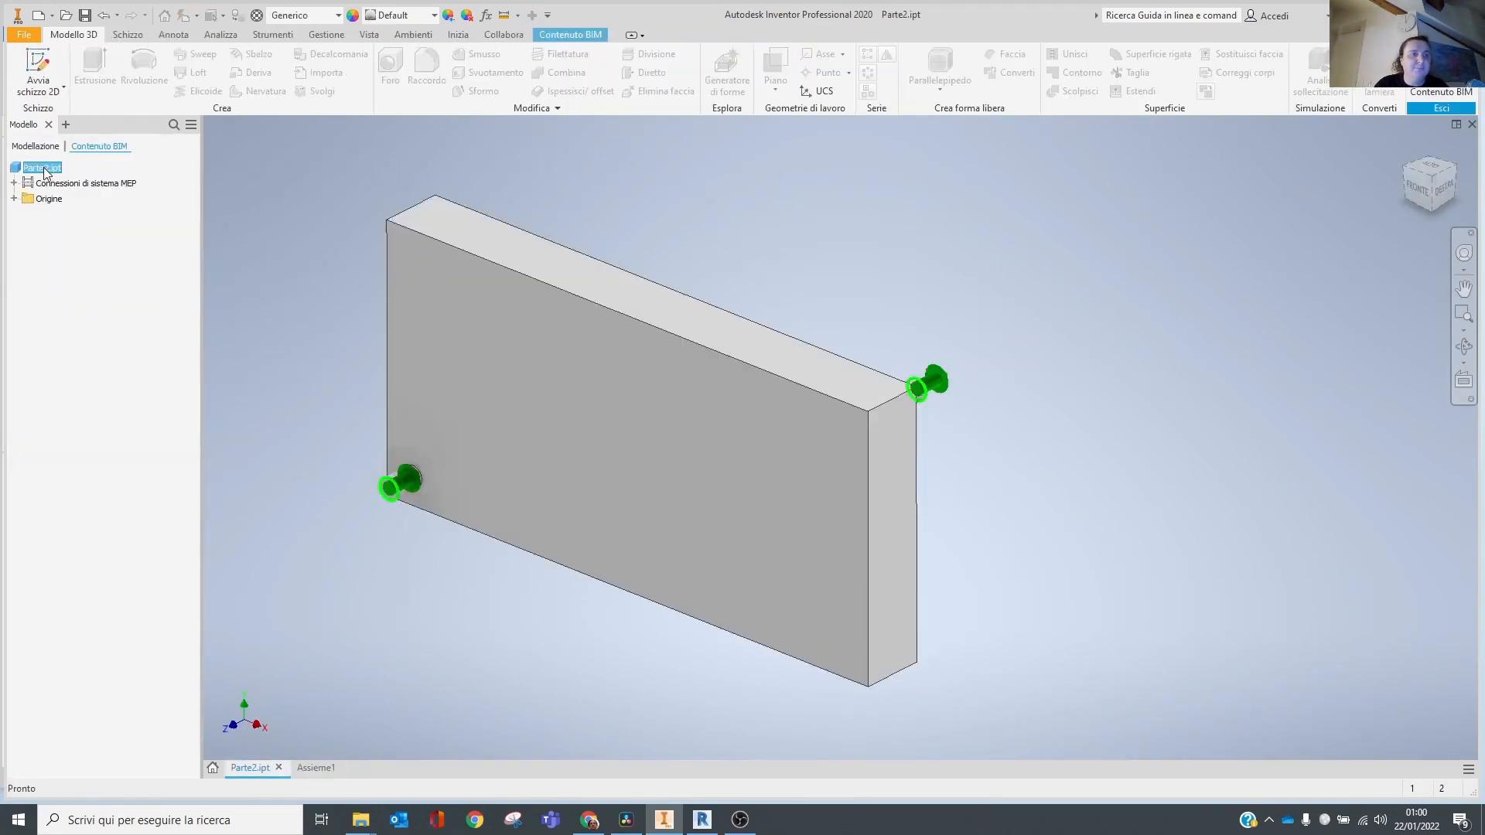
{"action": "left_click", "coordinate": [1441, 108]}
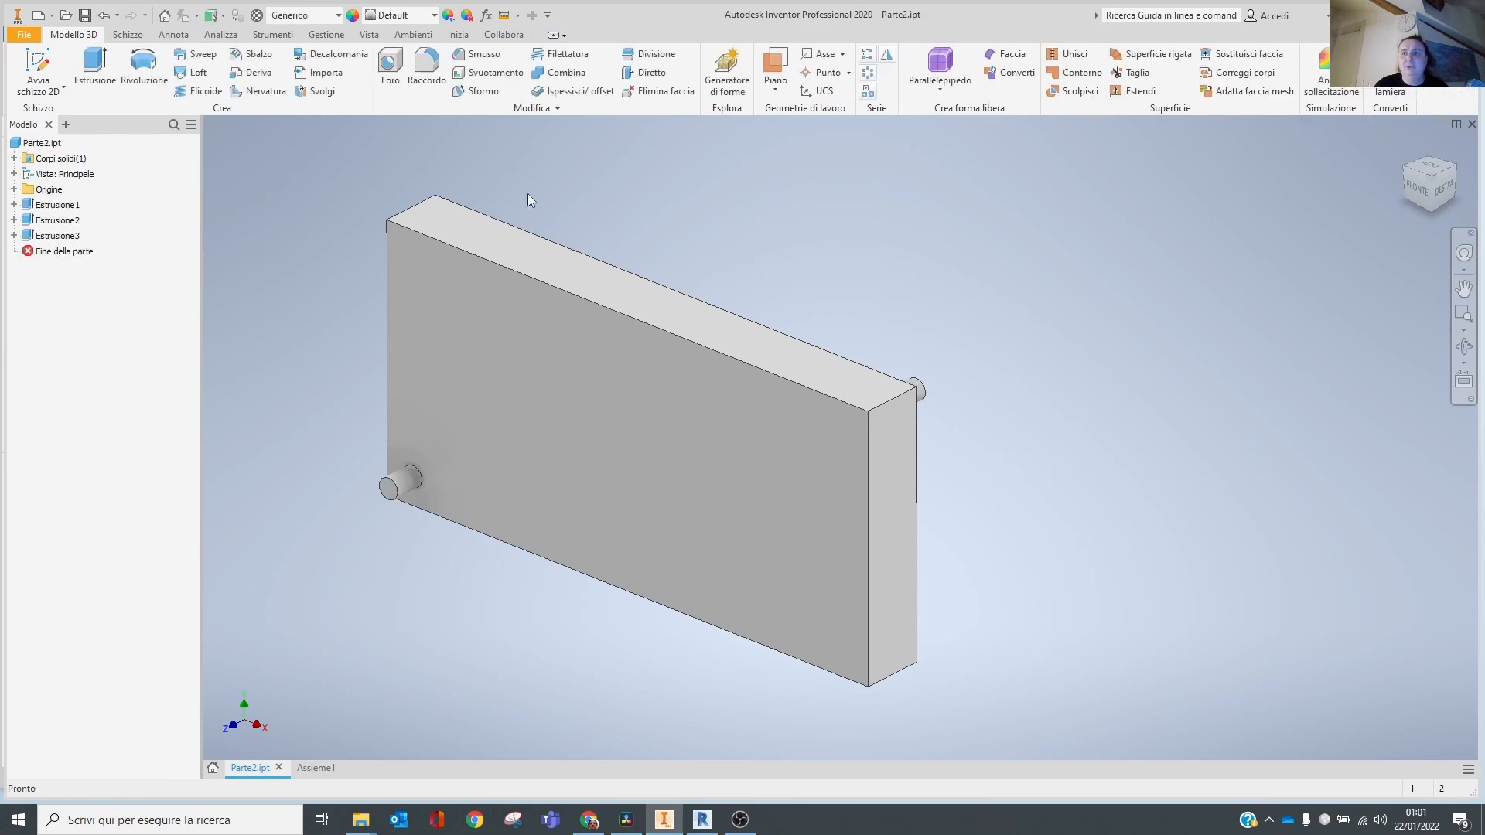
{"action": "left_click", "coordinate": [36, 144]}
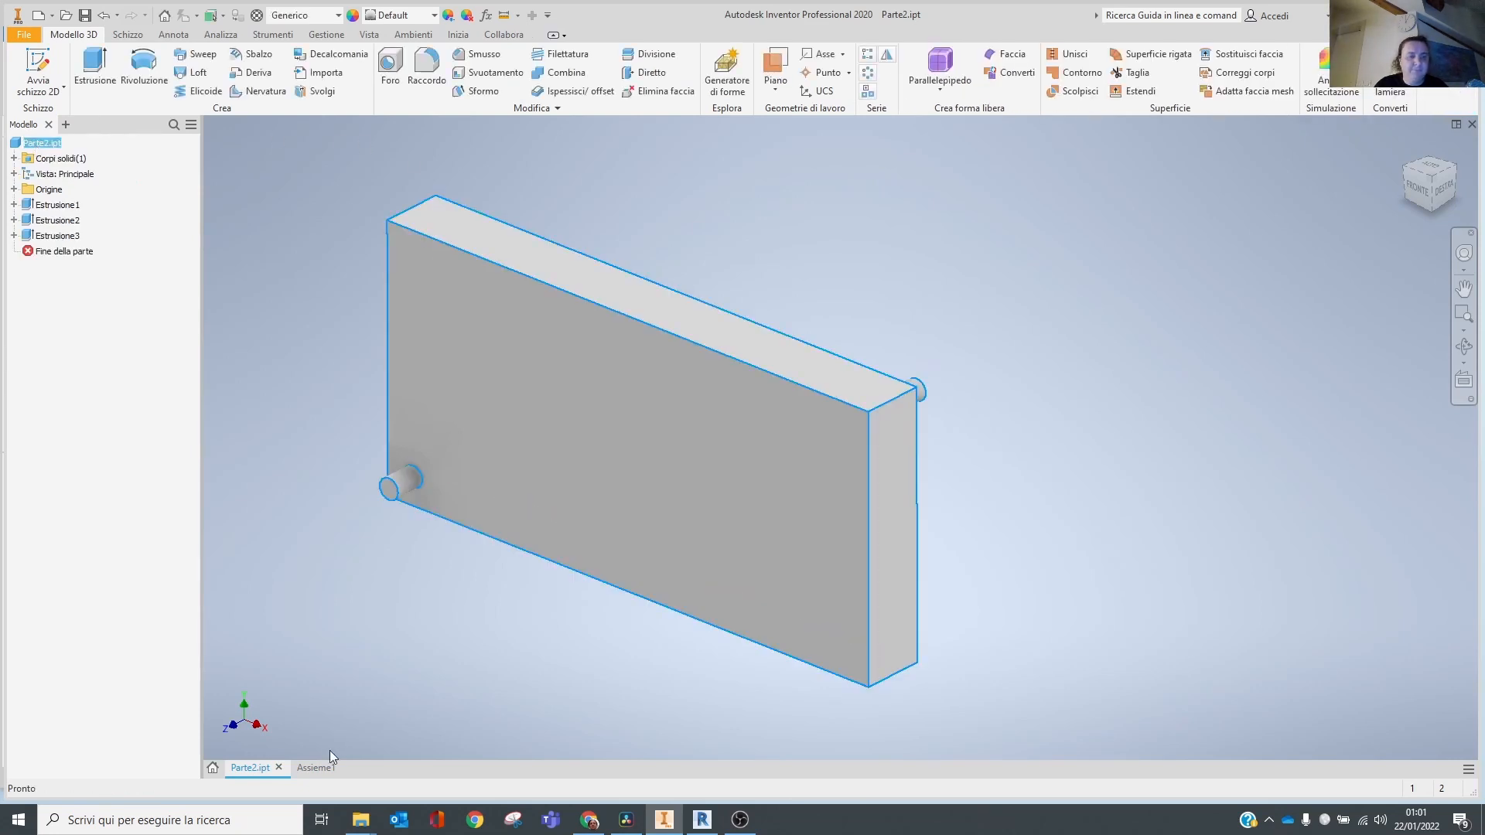
{"action": "left_click", "coordinate": [316, 768]}
{"action": "key", "text": "ctrl+v"}
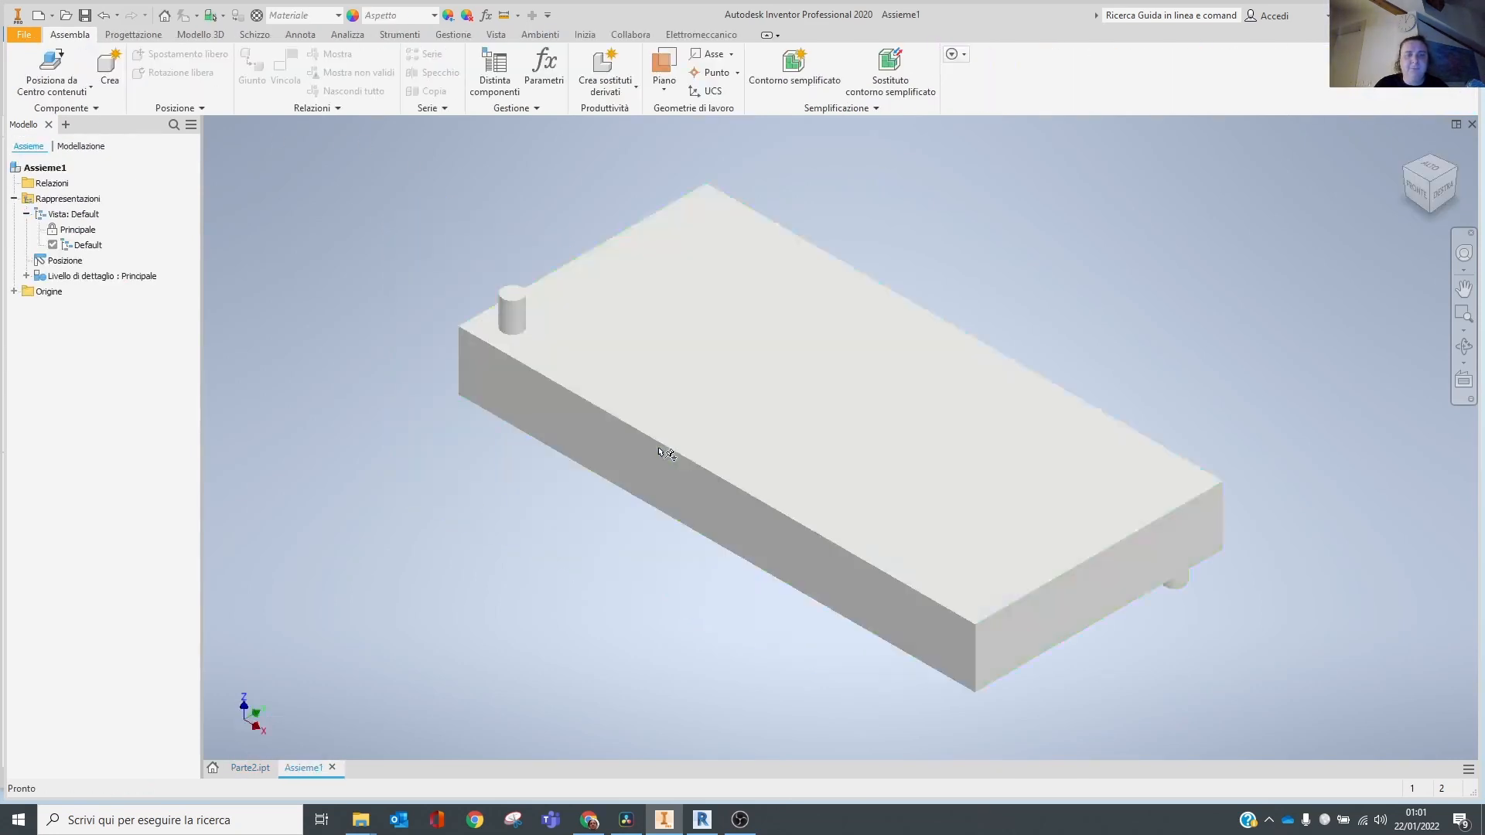
{"action": "scroll", "coordinate": [881, 350], "scroll_direction": "down", "scroll_amount": 3}
{"action": "middle_click_drag", "start_coordinate": [1014, 319], "coordinate": [976, 371], "text": "shift"}
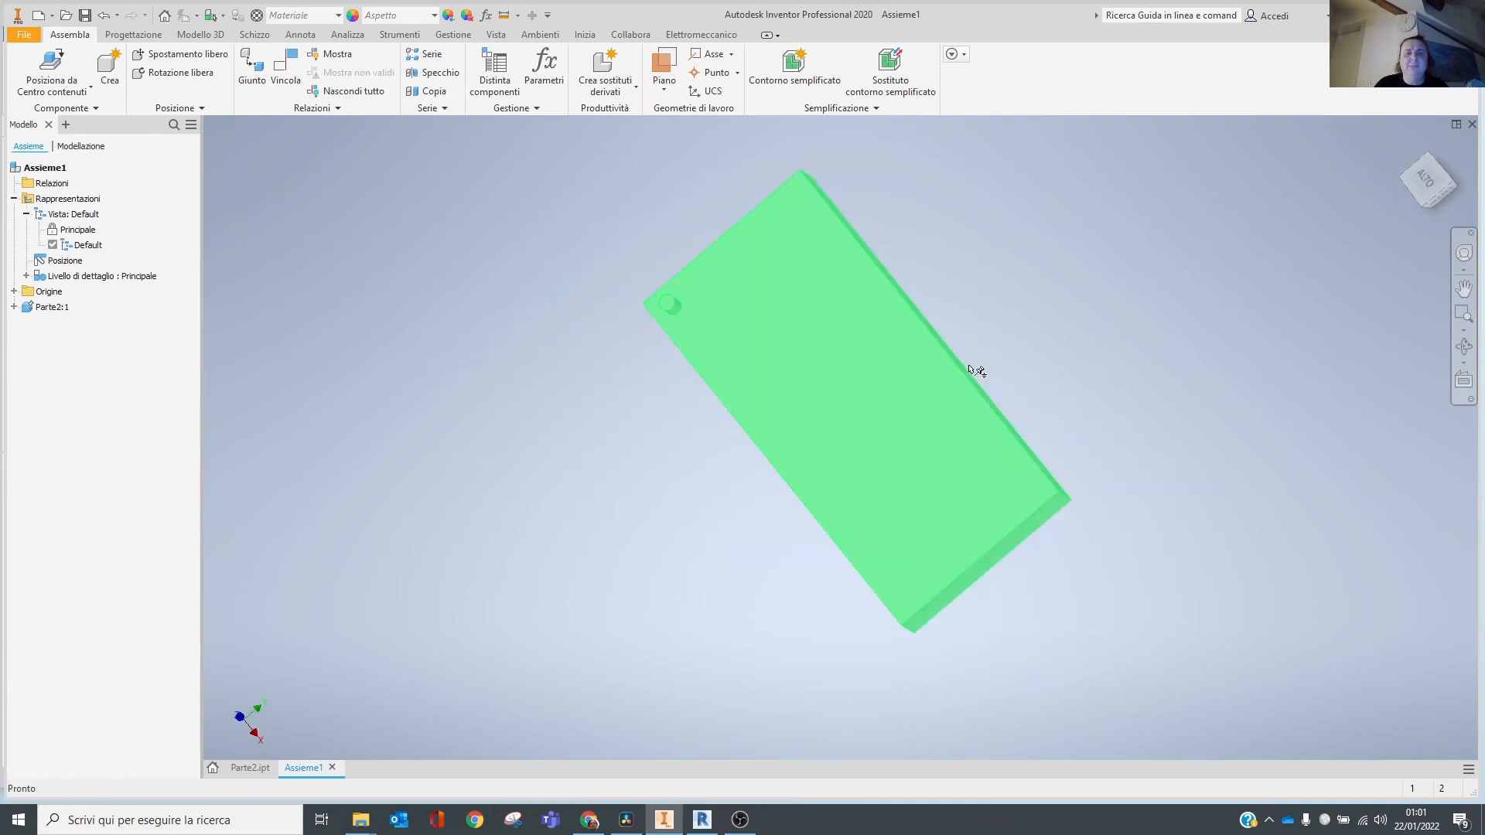
{"action": "left_click", "coordinate": [250, 769]}
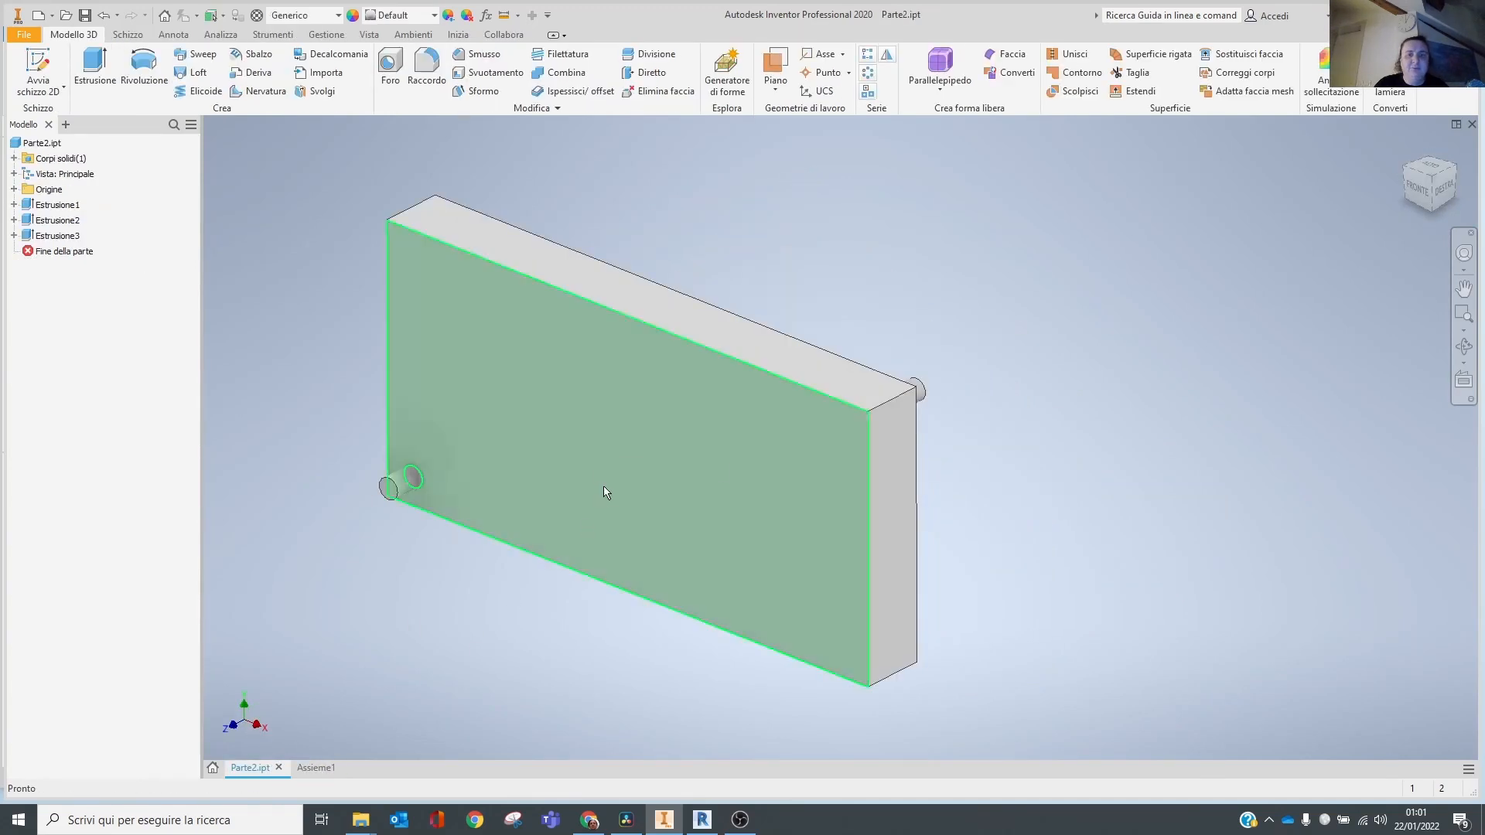
Return to the new assembly and save it as Assieme1.iam in the "to revit" folder together with its dependent part.
{"action": "left_click", "coordinate": [604, 485]}
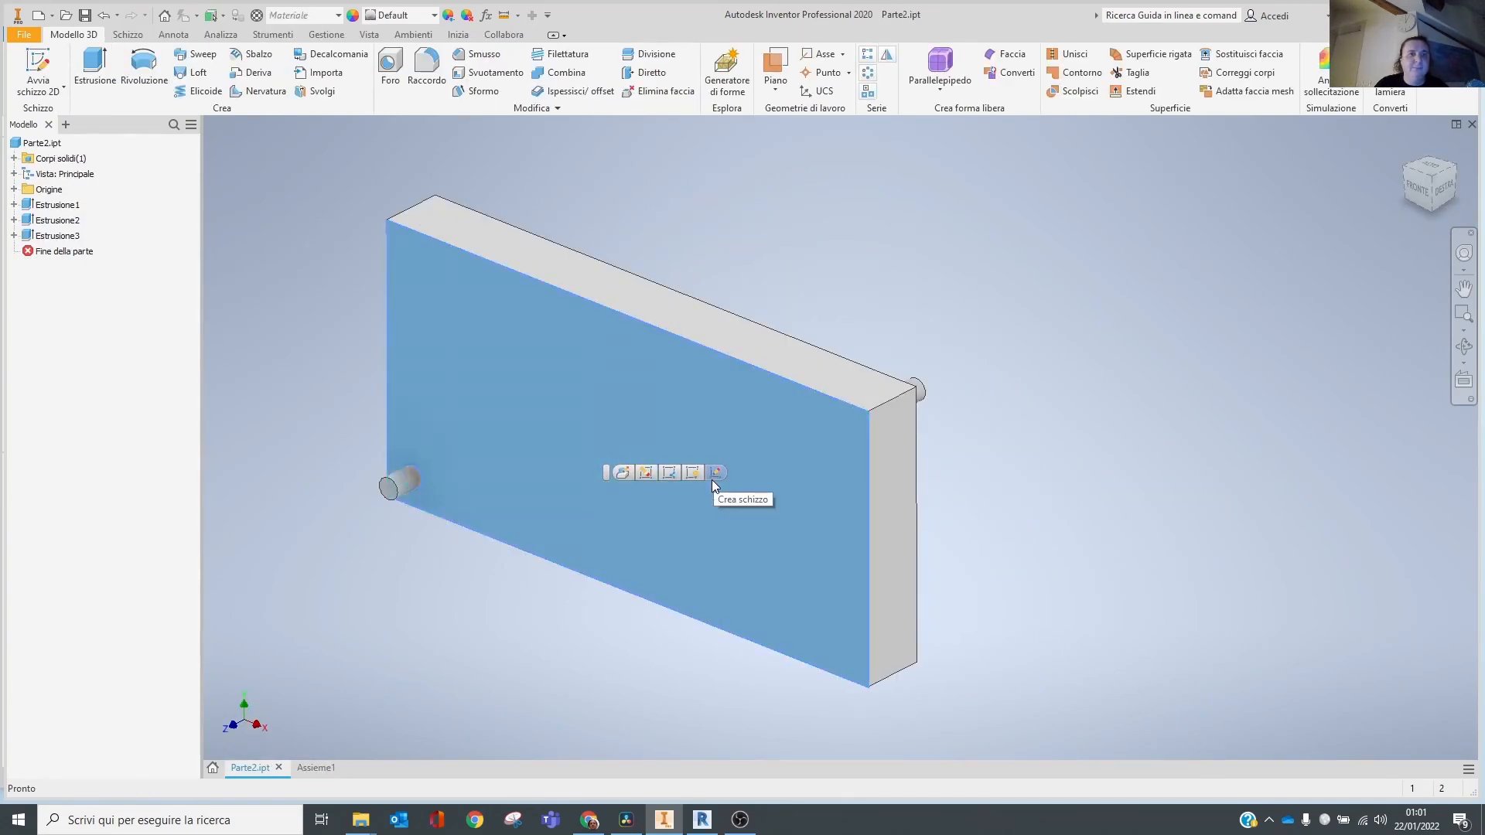
{"action": "left_click", "coordinate": [322, 768]}
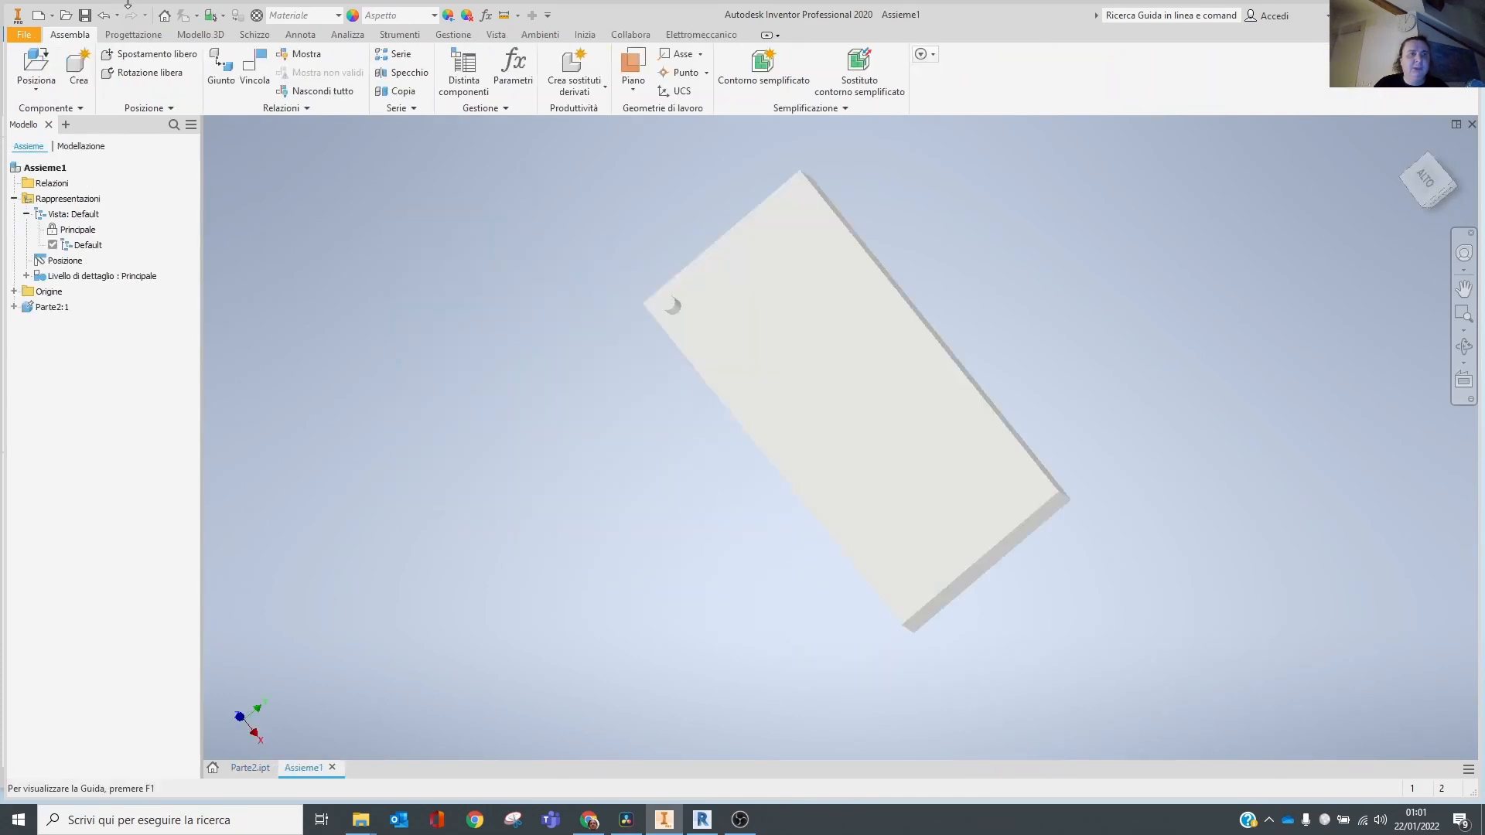
{"action": "left_click", "coordinate": [85, 17]}
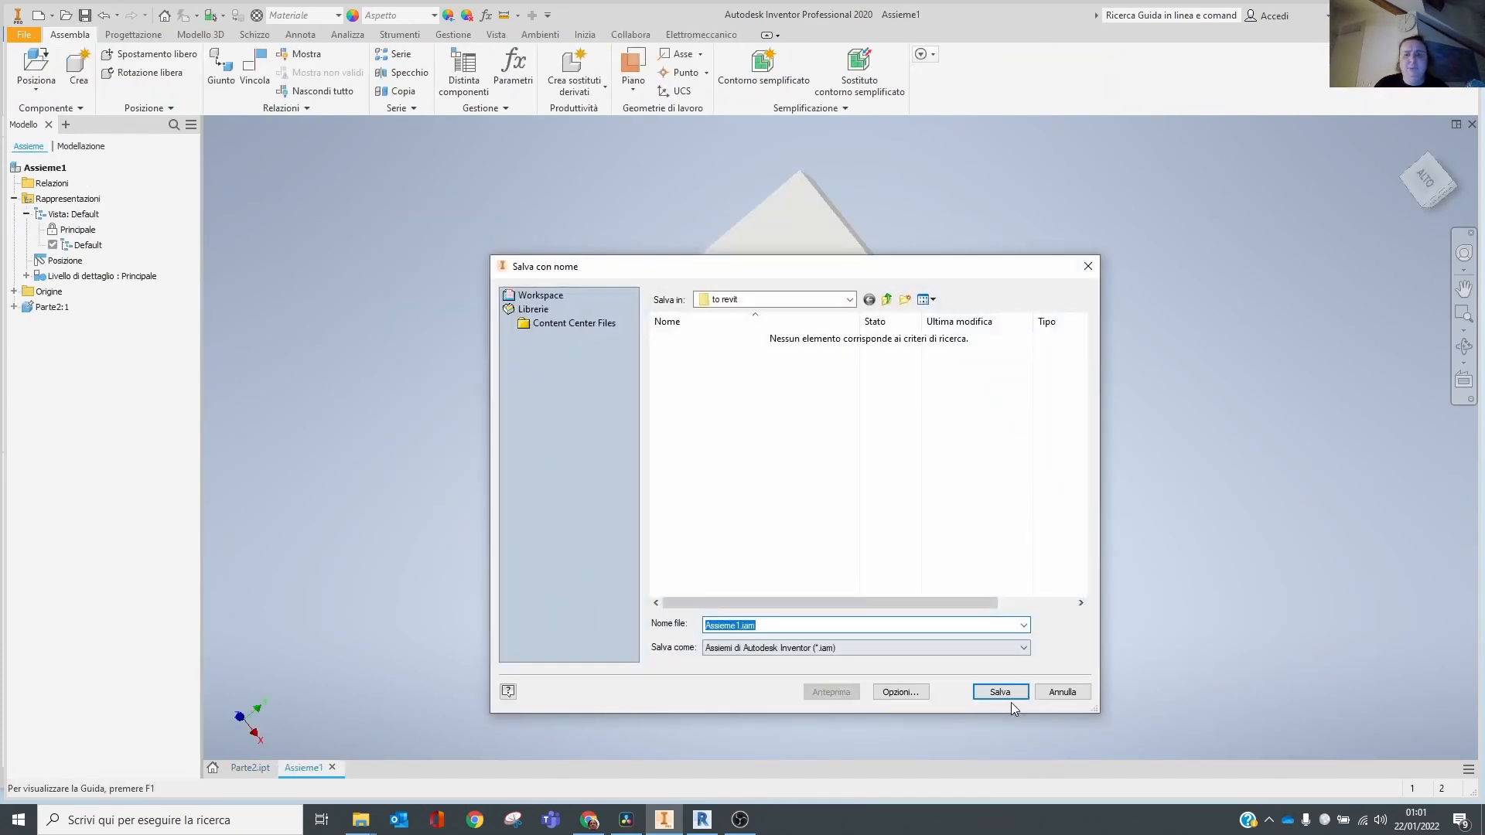
{"action": "left_click", "coordinate": [991, 684]}
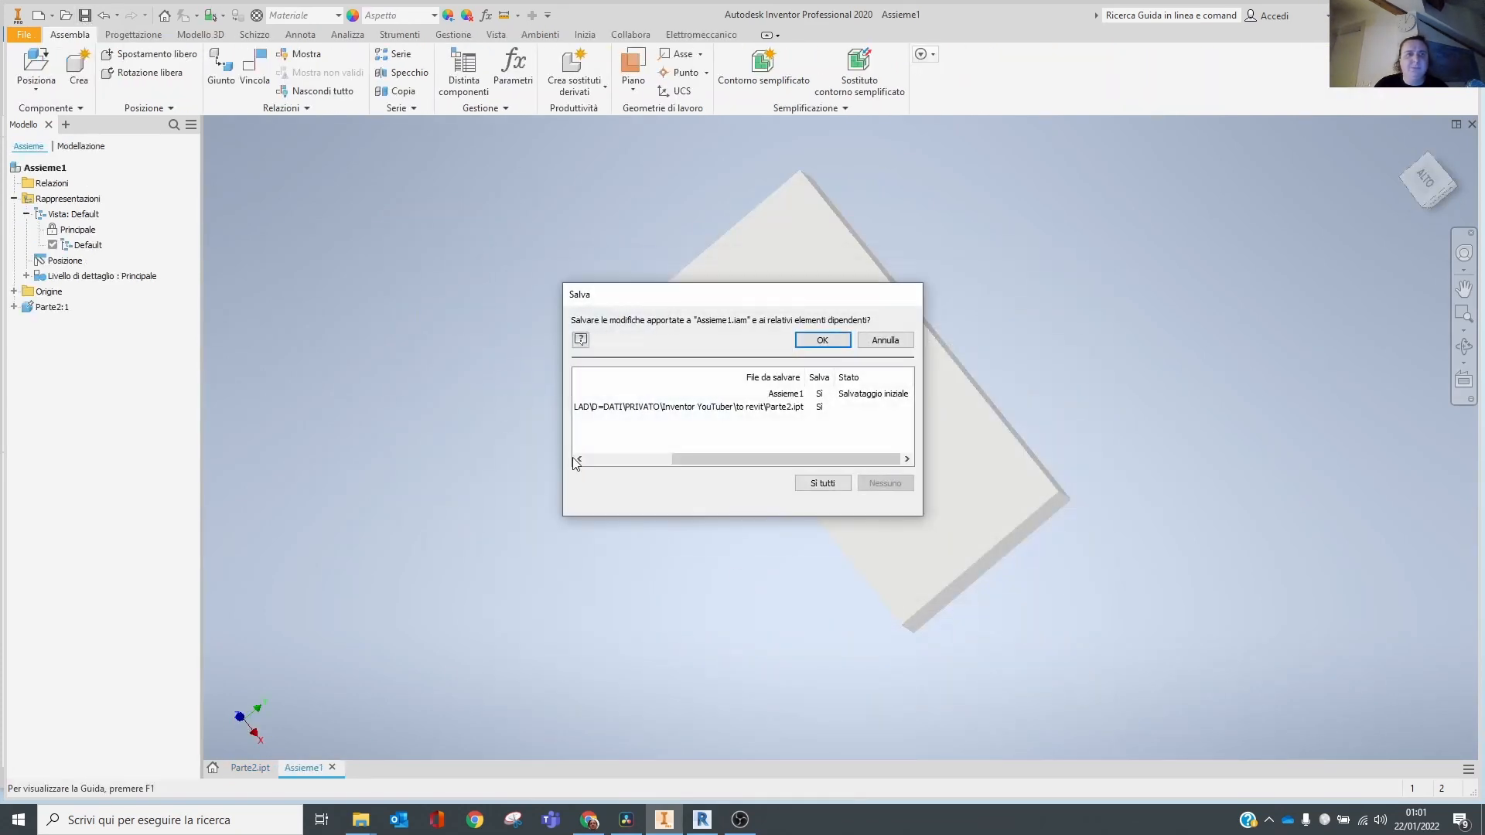
{"action": "left_click", "coordinate": [817, 341]}
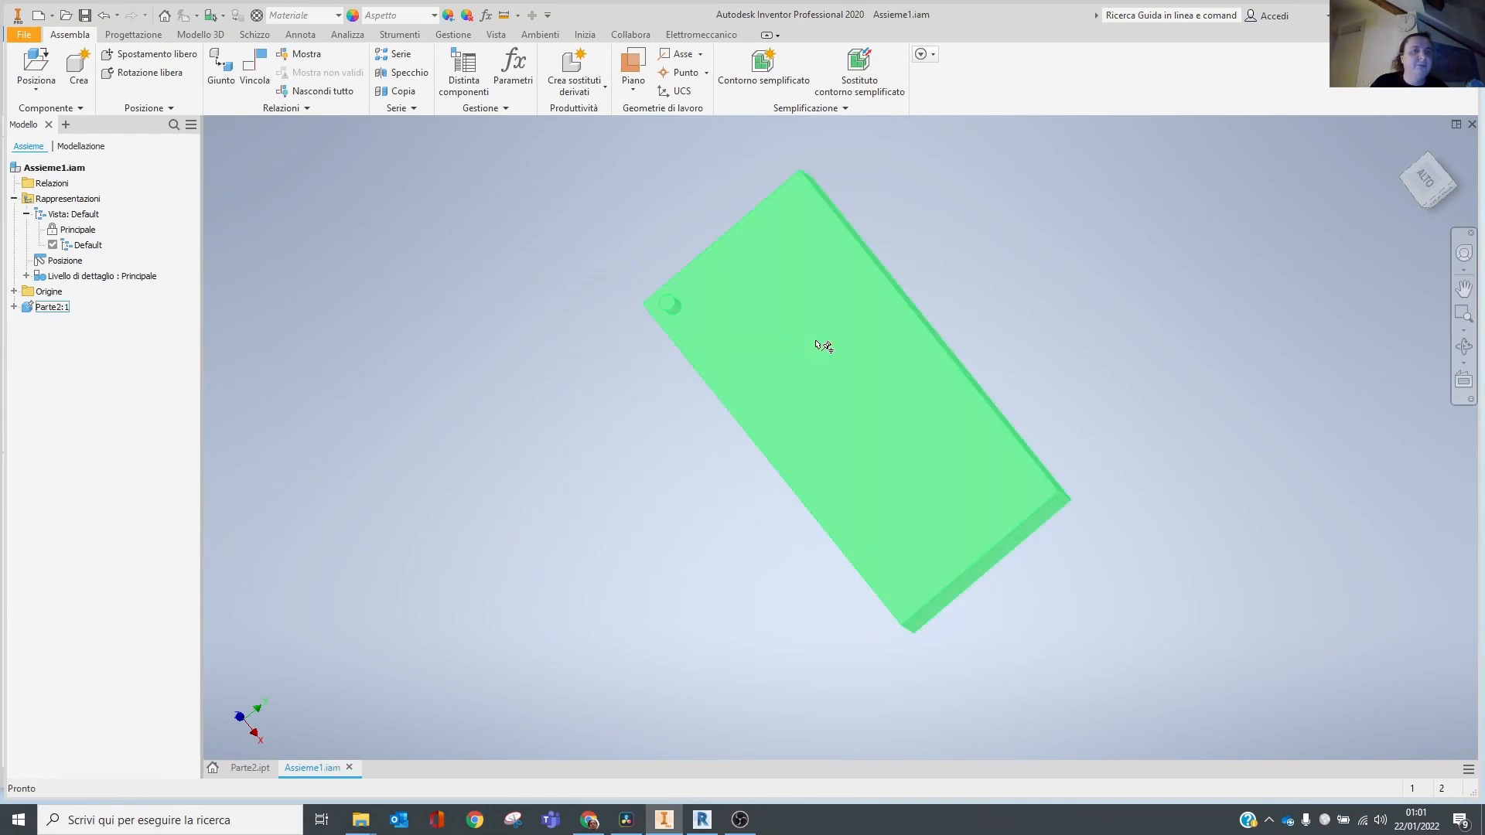
{"action": "middle_click_drag", "start_coordinate": [717, 405], "coordinate": [639, 408], "text": "shift"}
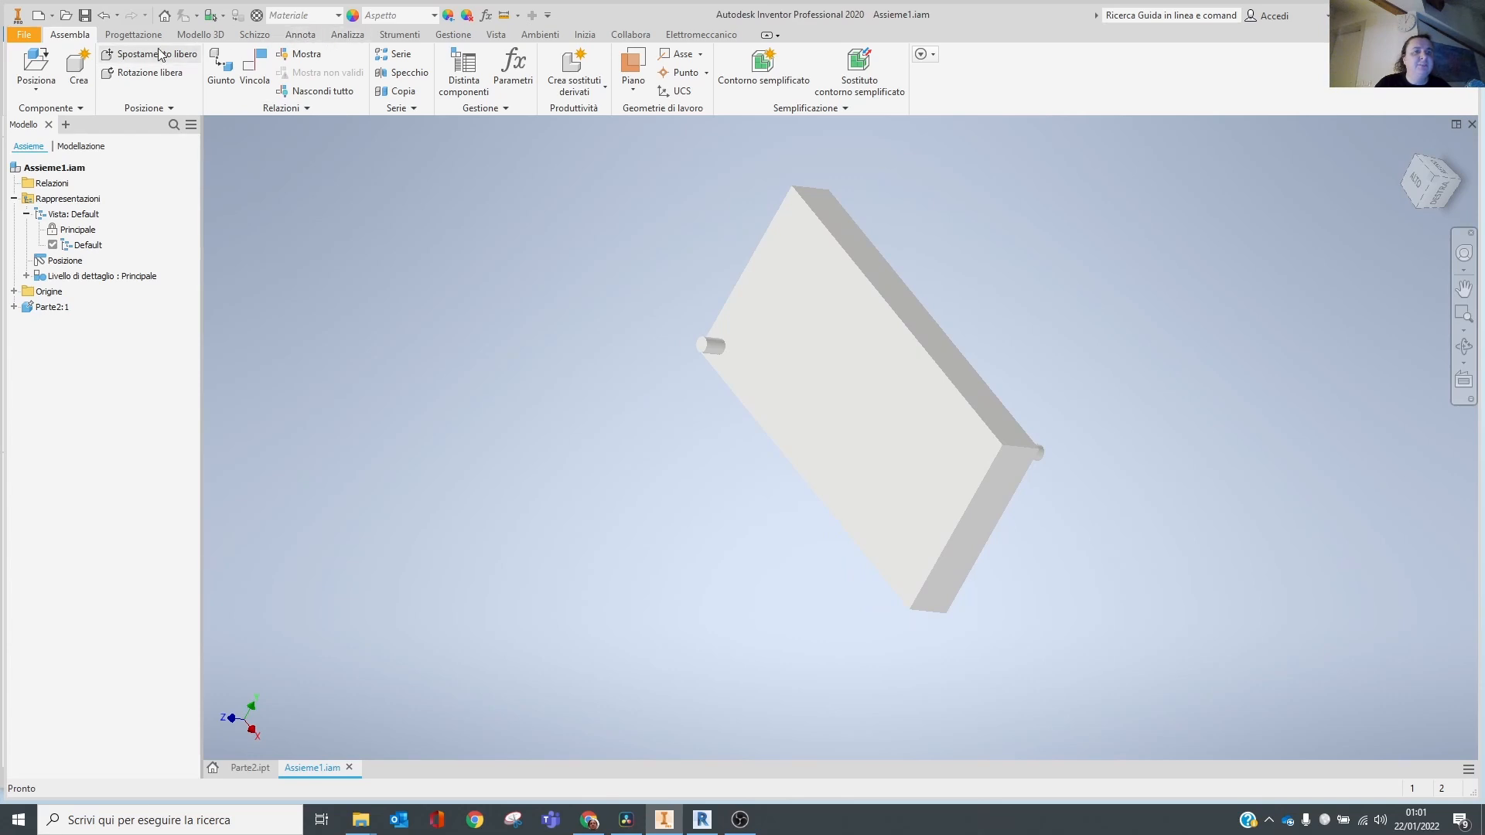
{"action": "left_click", "coordinate": [133, 35]}
{"action": "left_click", "coordinate": [36, 69]}
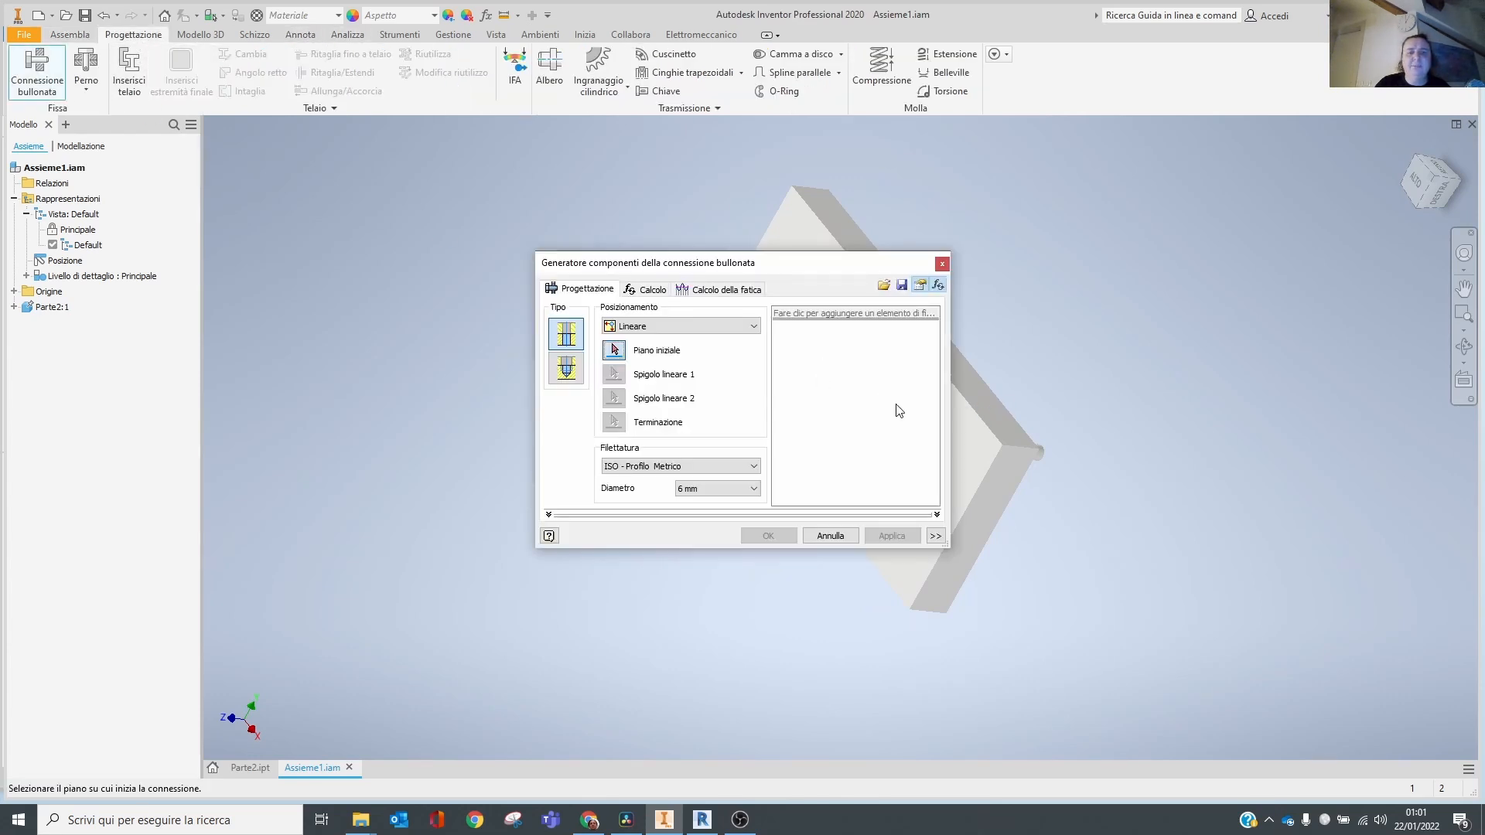
{"action": "middle_click_drag", "start_coordinate": [895, 408], "coordinate": [1083, 386]}
{"action": "left_click", "coordinate": [1081, 381]}
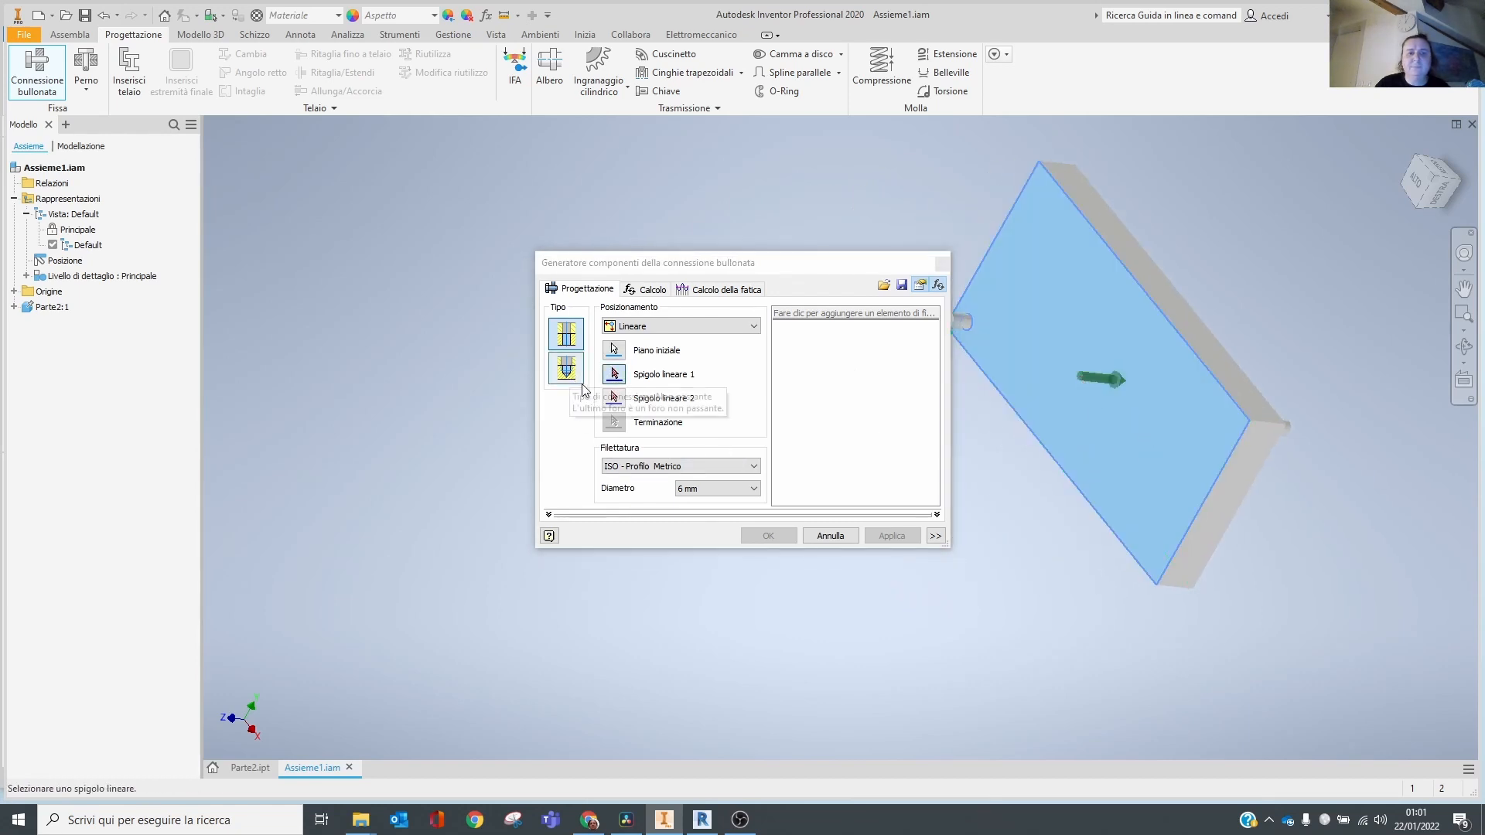
{"action": "middle_click_drag", "start_coordinate": [1264, 484], "coordinate": [1125, 360], "text": "shift"}
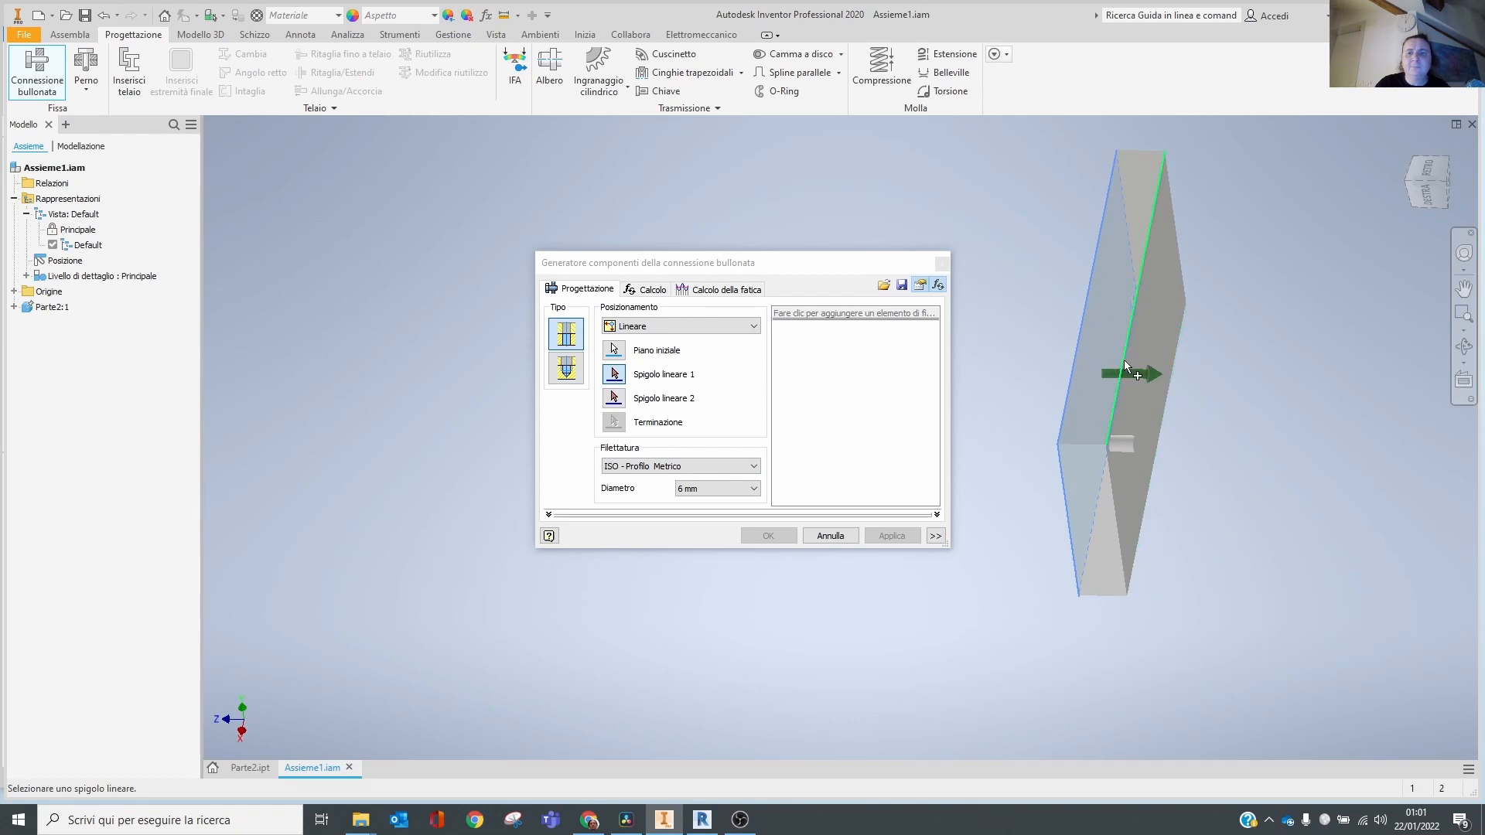
{"action": "left_click", "coordinate": [615, 376]}
{"action": "middle_click_drag", "start_coordinate": [1195, 433], "coordinate": [1220, 454], "text": "shift"}
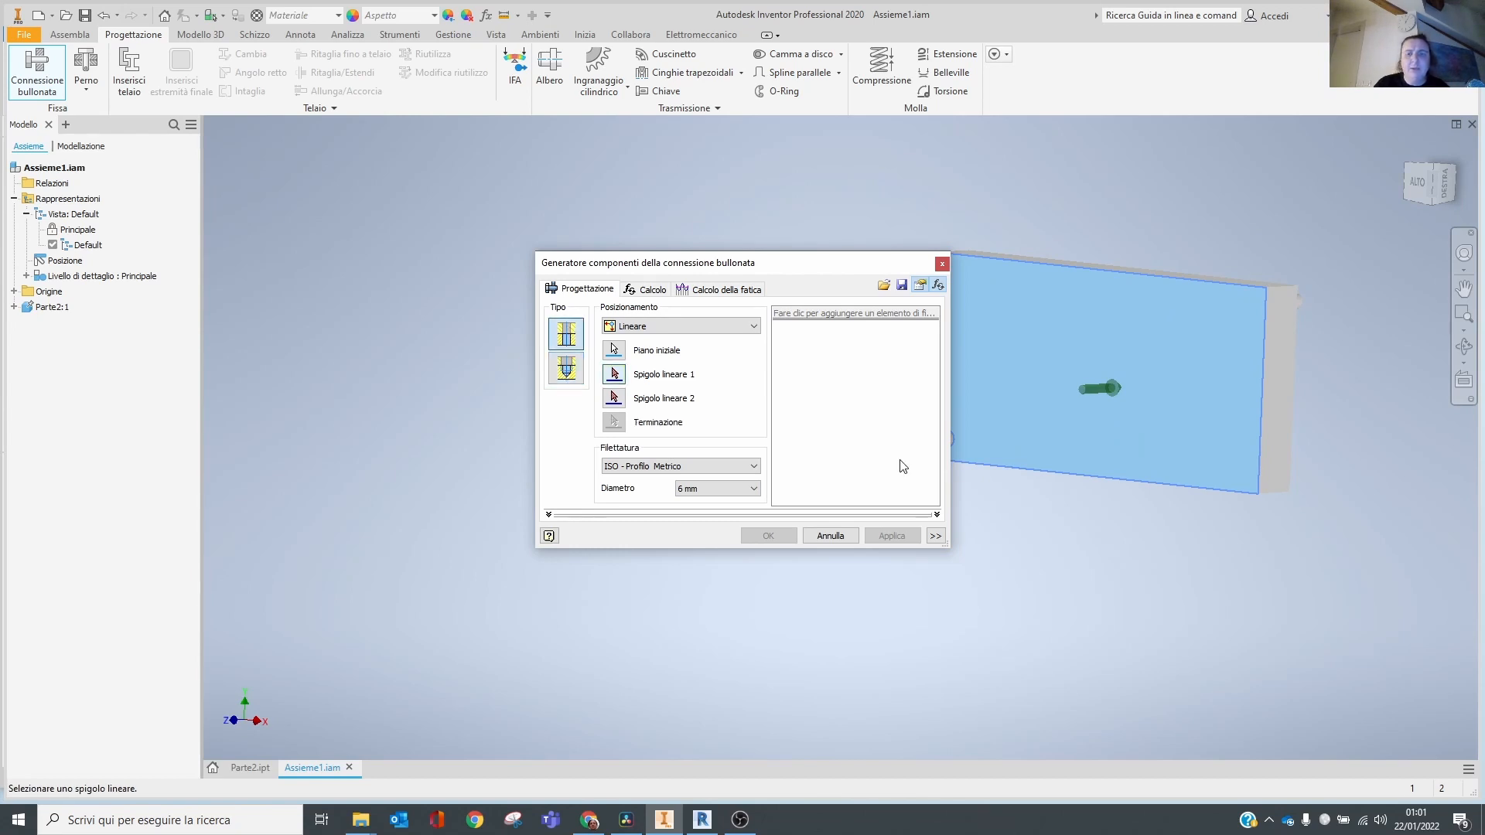
{"action": "key", "text": "Escape"}
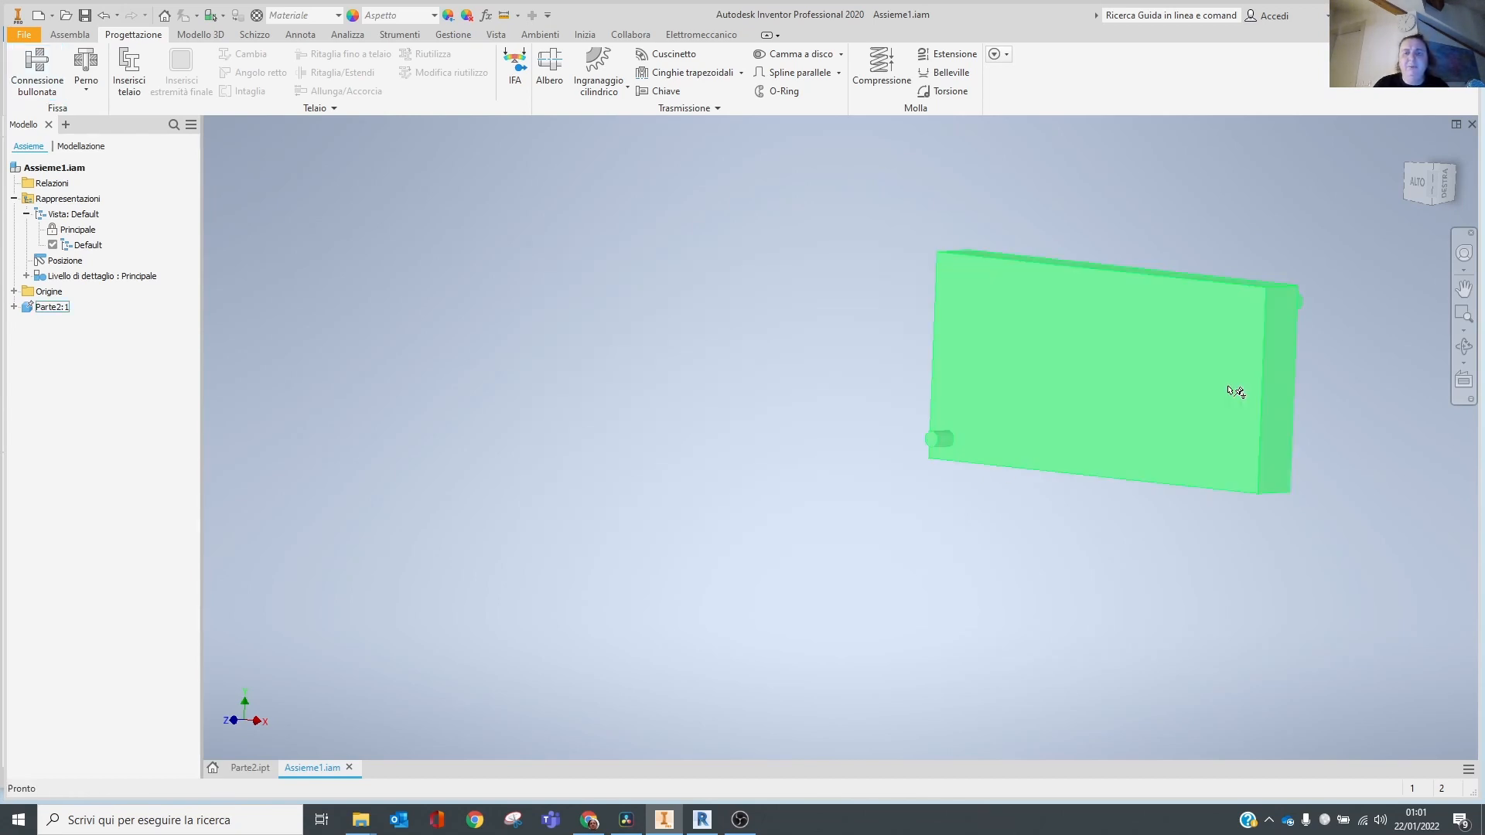
Choose the UNI 6107 screw from Content Center with M10 thread and 40 mm nominal length, as a standard part.
{"action": "middle_click_drag", "start_coordinate": [976, 413], "coordinate": [975, 424], "text": "shift"}
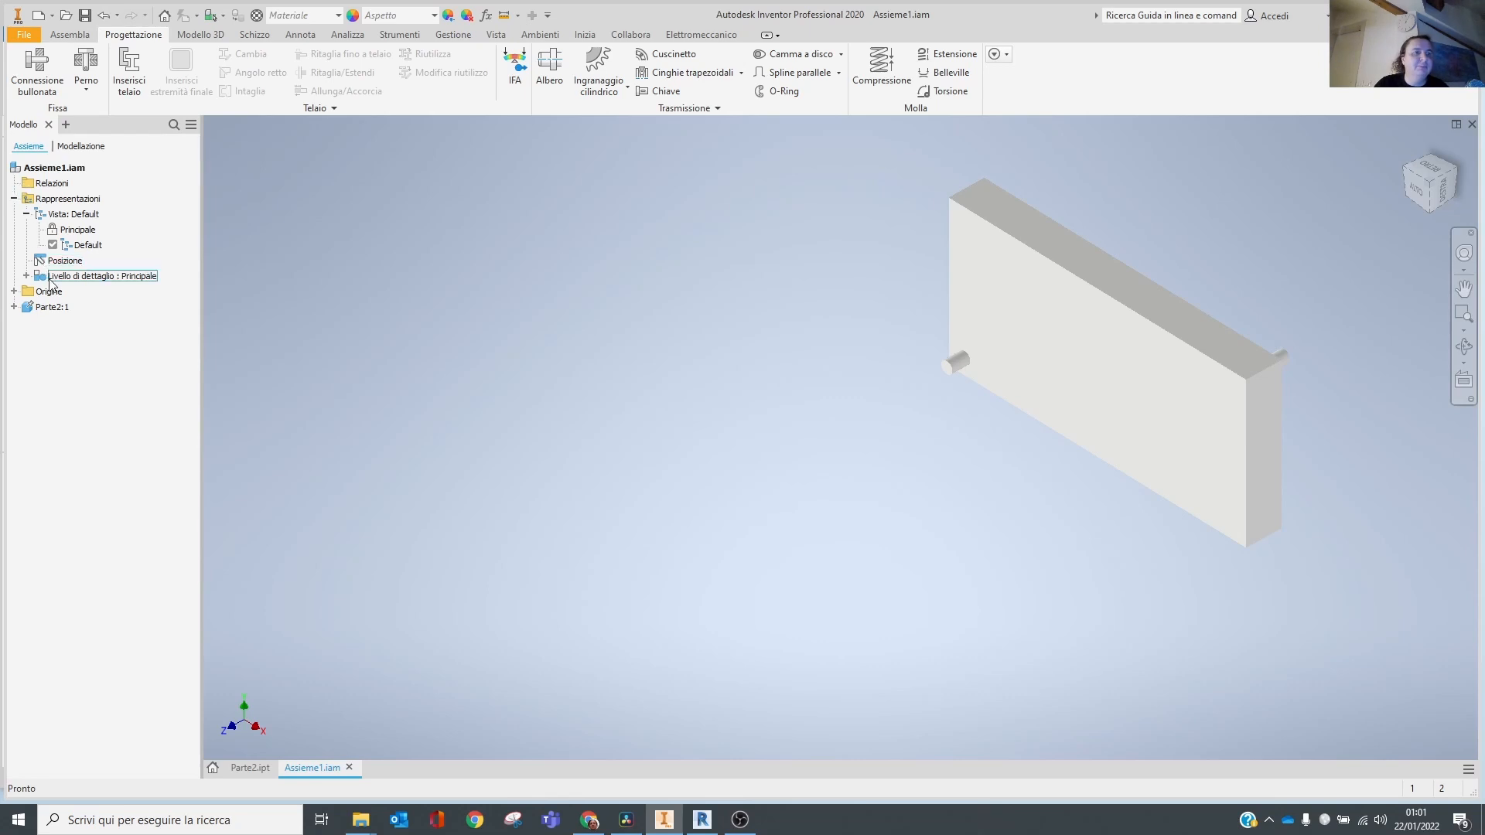
{"action": "left_click", "coordinate": [70, 34]}
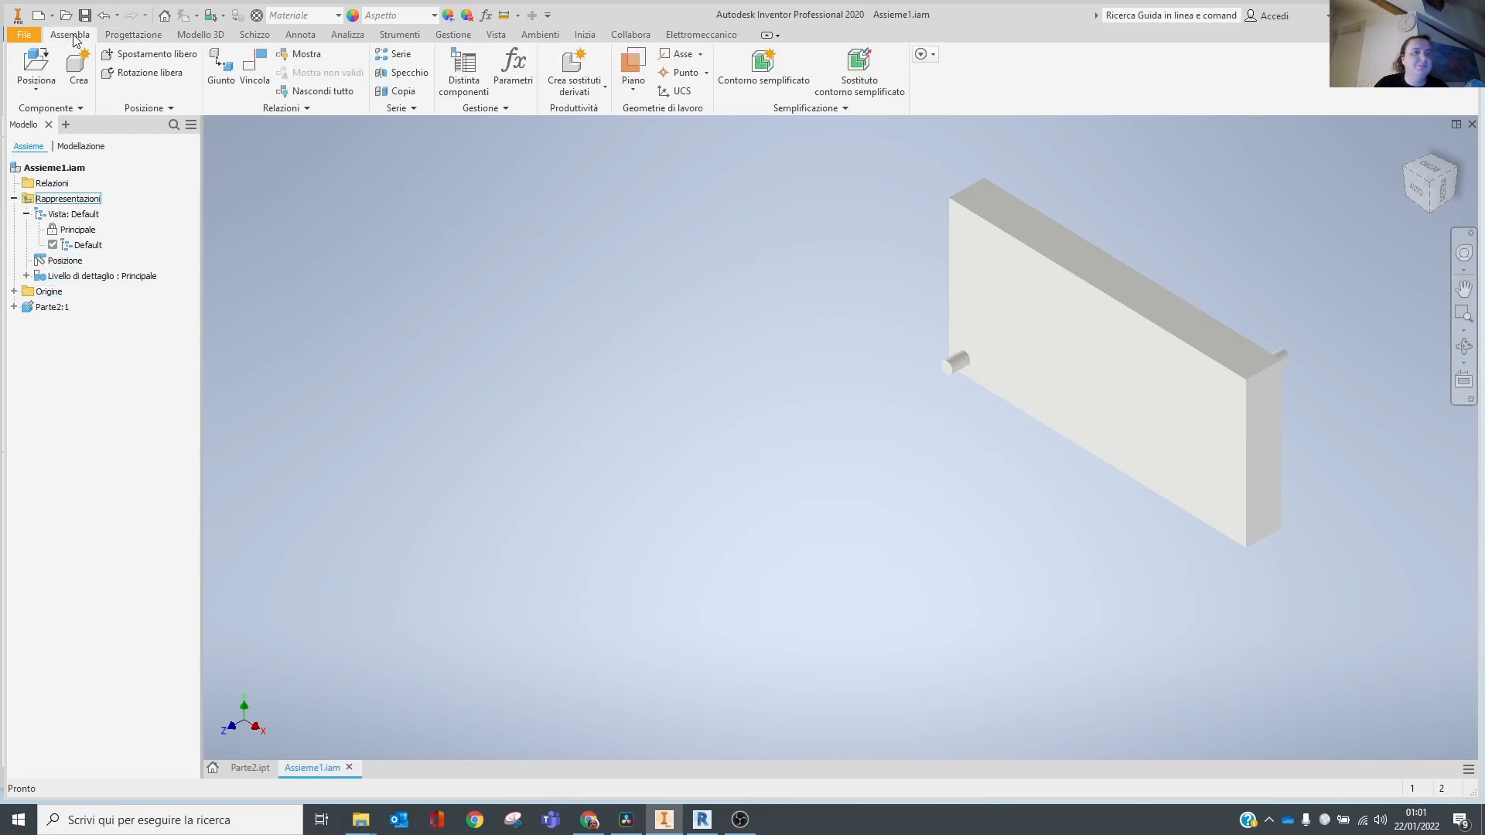
{"action": "left_click", "coordinate": [35, 102]}
{"action": "left_click", "coordinate": [37, 90]}
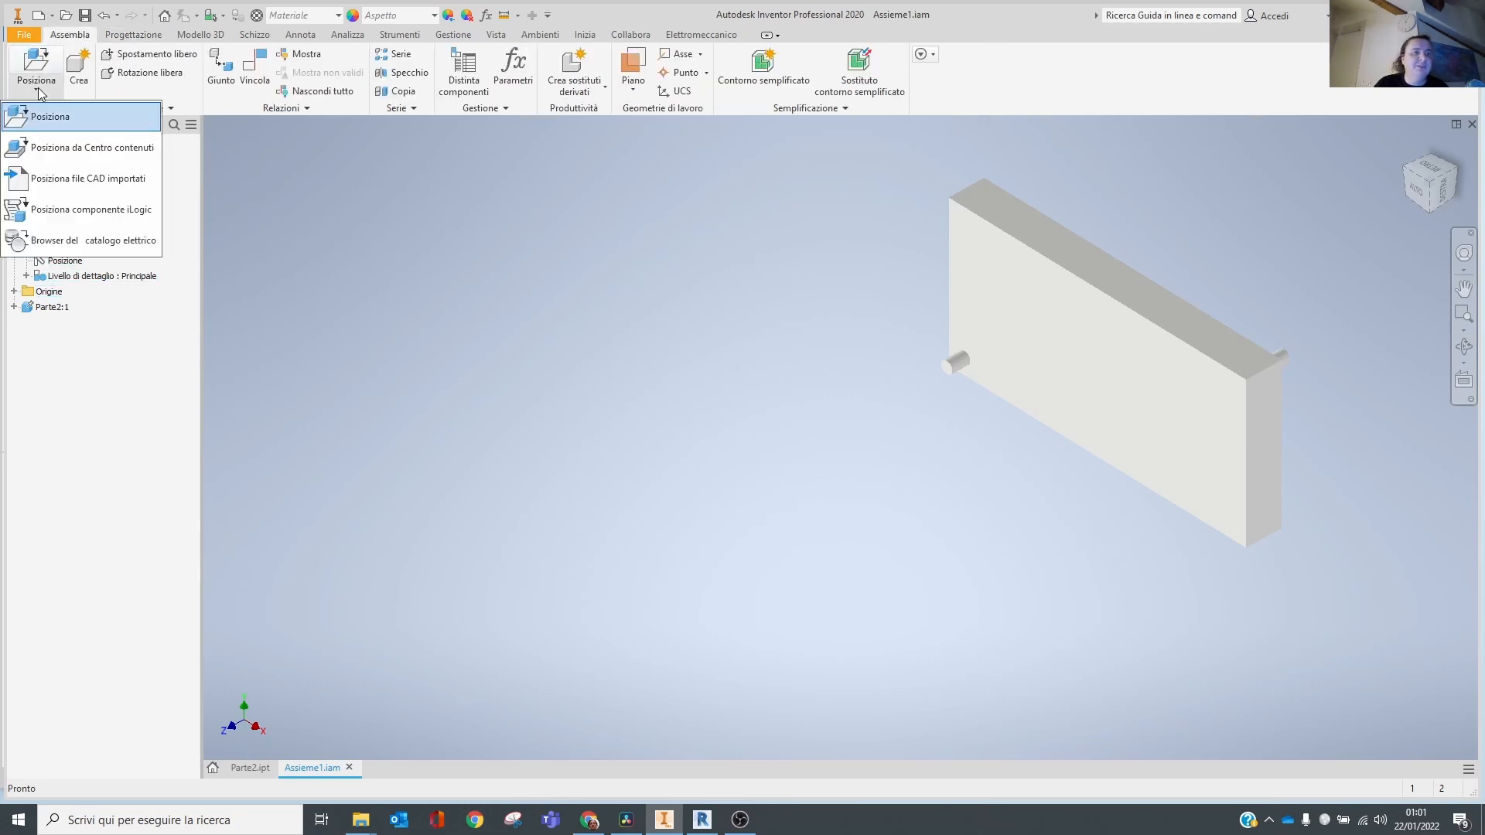
{"action": "left_click", "coordinate": [77, 148]}
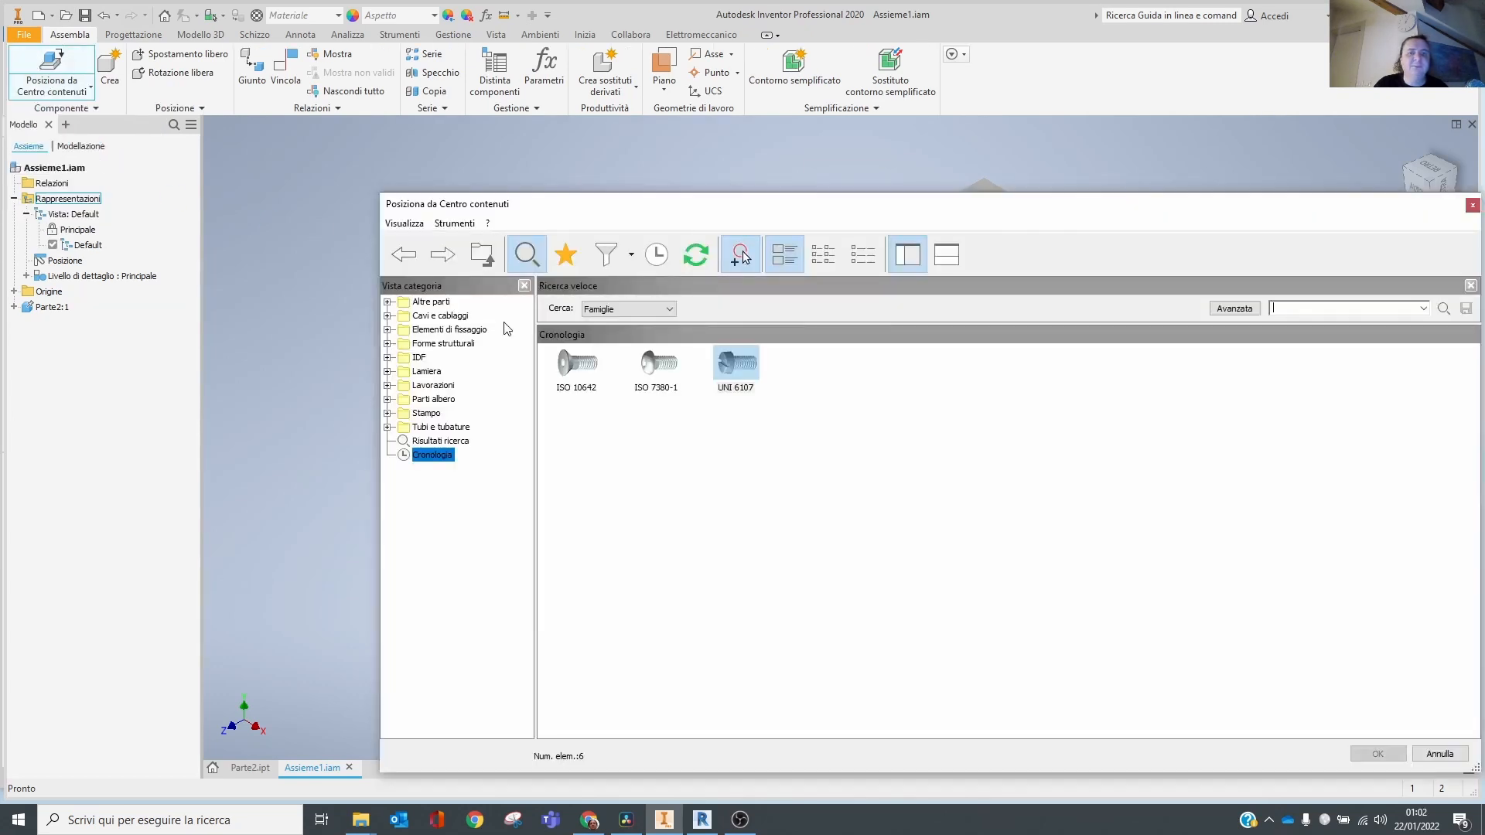
{"action": "double_click", "coordinate": [735, 373]}
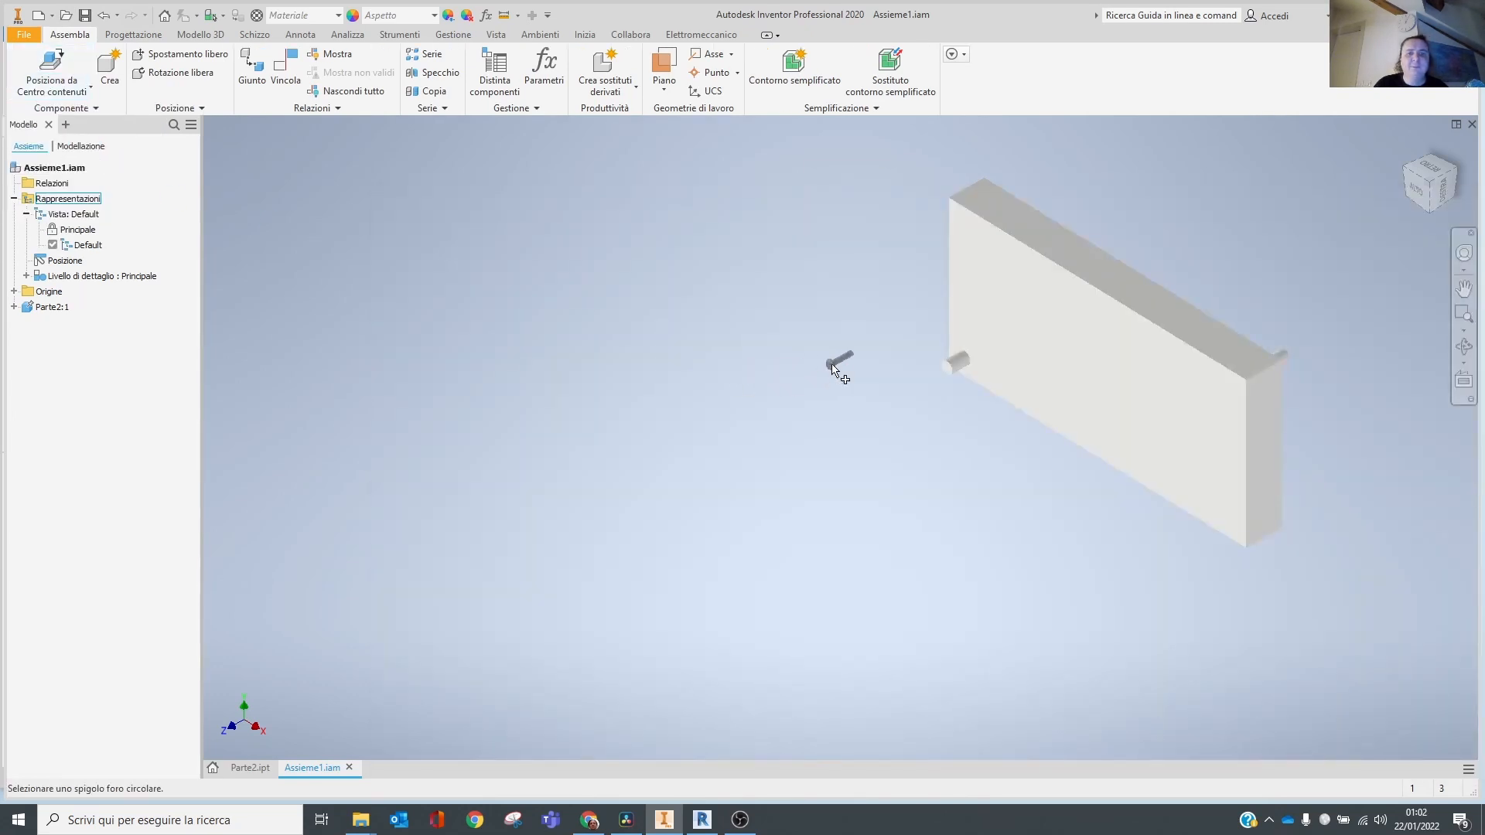
{"action": "left_click", "coordinate": [1049, 401]}
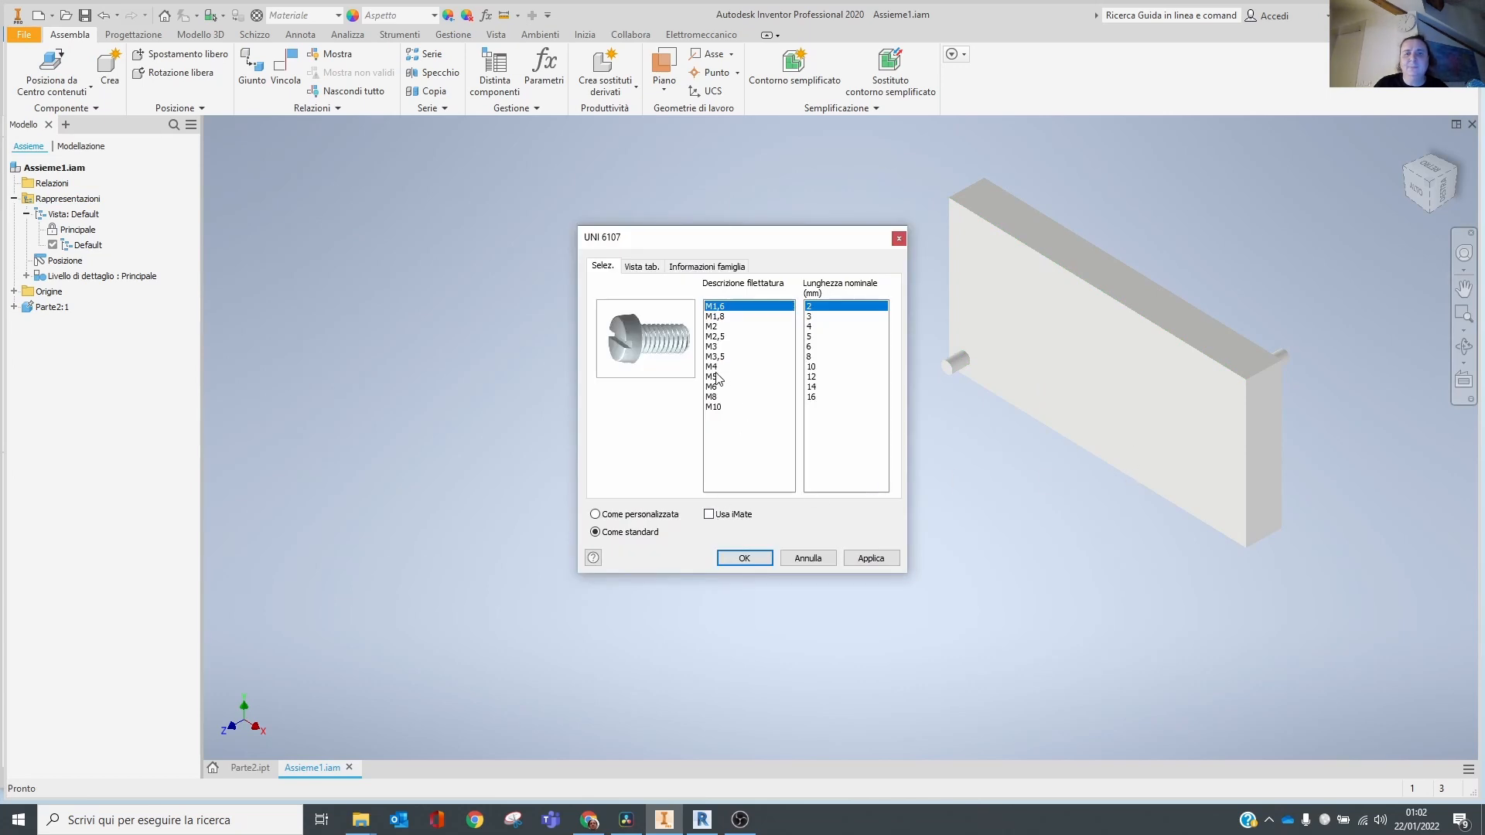
{"action": "left_click", "coordinate": [715, 407]}
{"action": "left_click", "coordinate": [827, 407]}
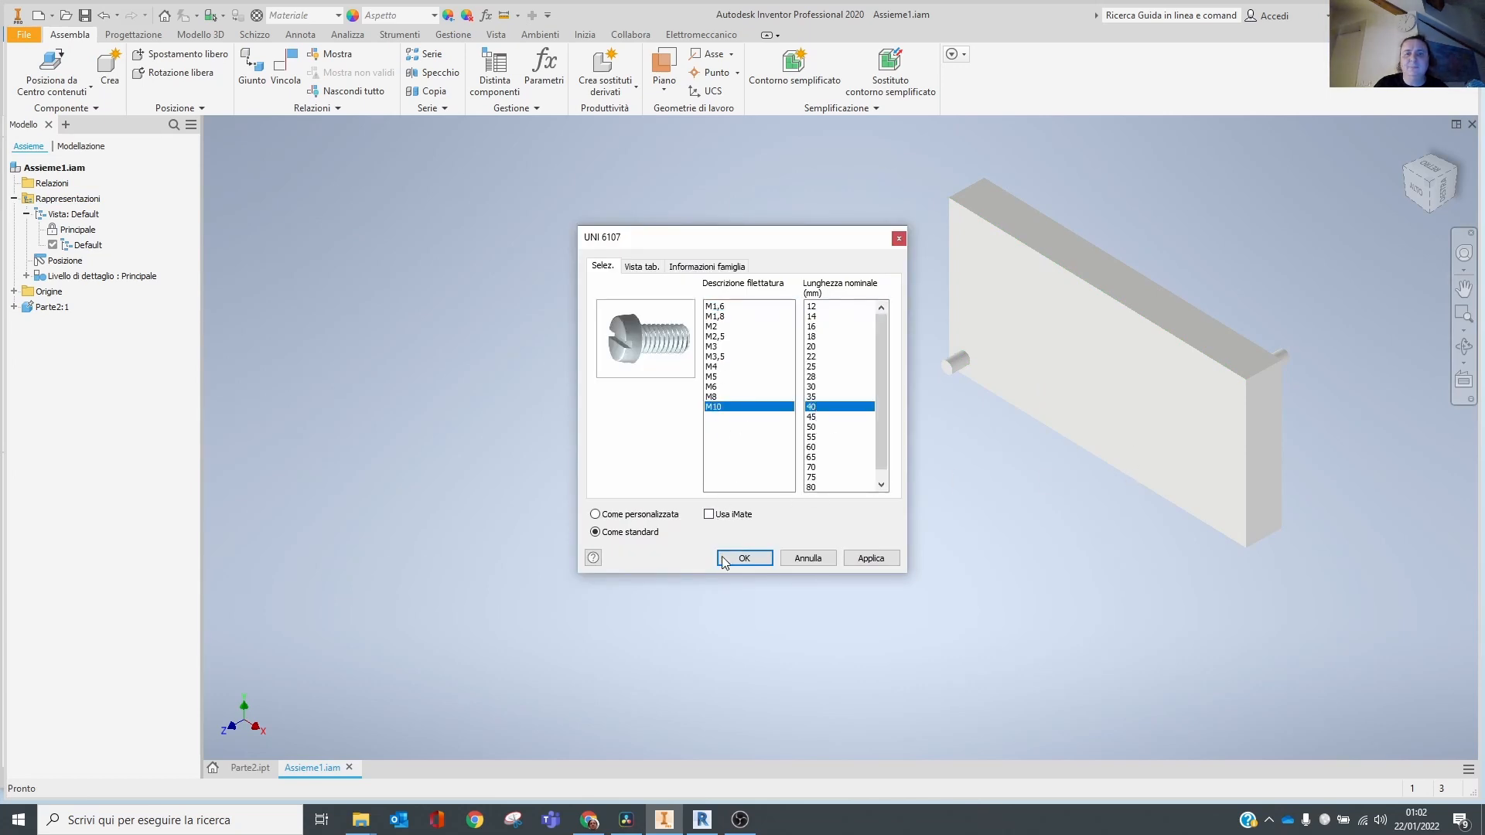
{"action": "left_click", "coordinate": [743, 557]}
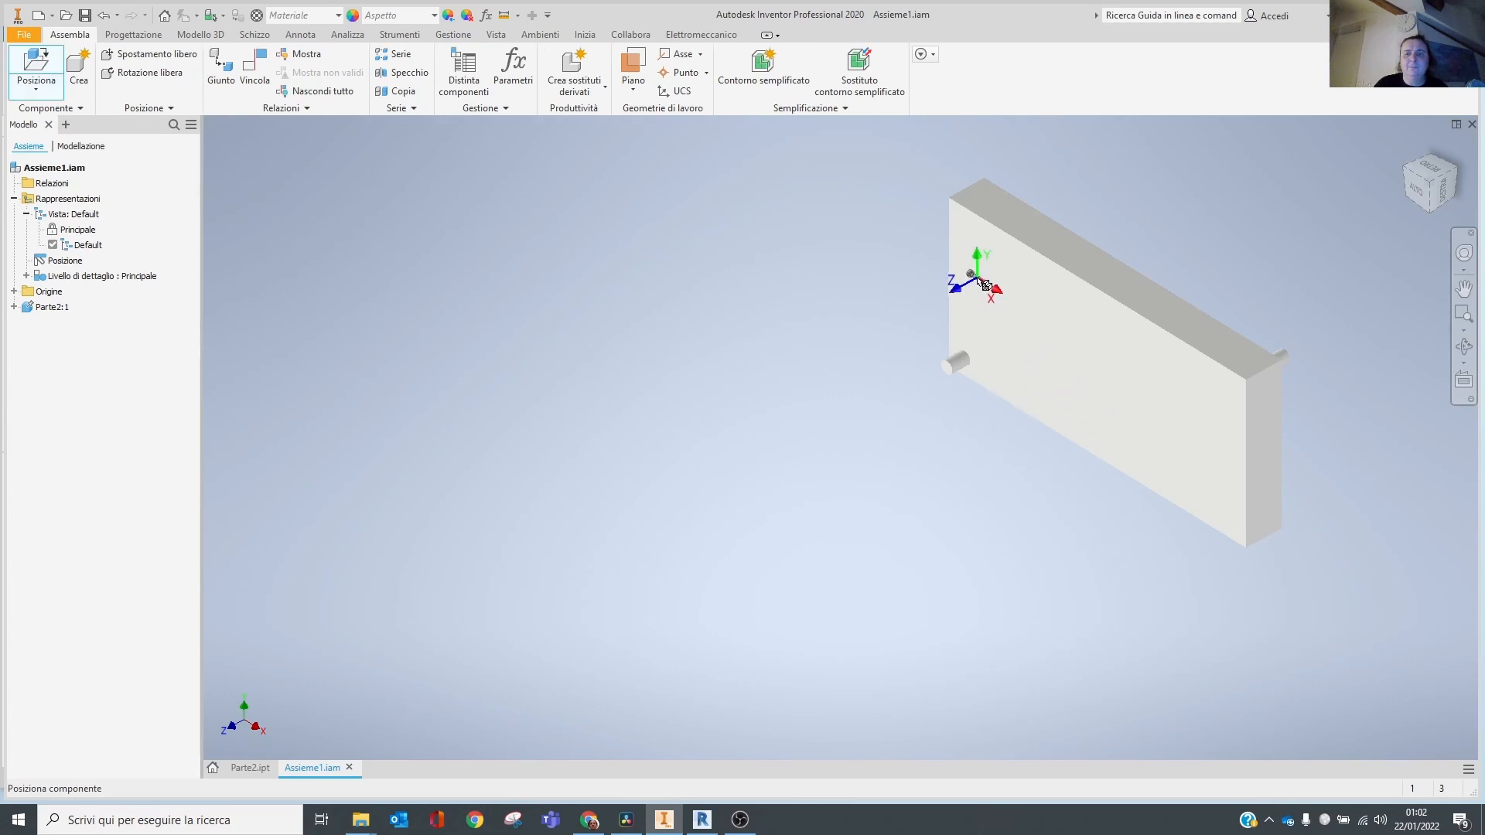
Place nine copies of the M10 x 40 screw around the block's left end and finish placing.
{"action": "left_click", "coordinate": [970, 293]}
{"action": "left_click", "coordinate": [856, 296]}
{"action": "left_click", "coordinate": [890, 236]}
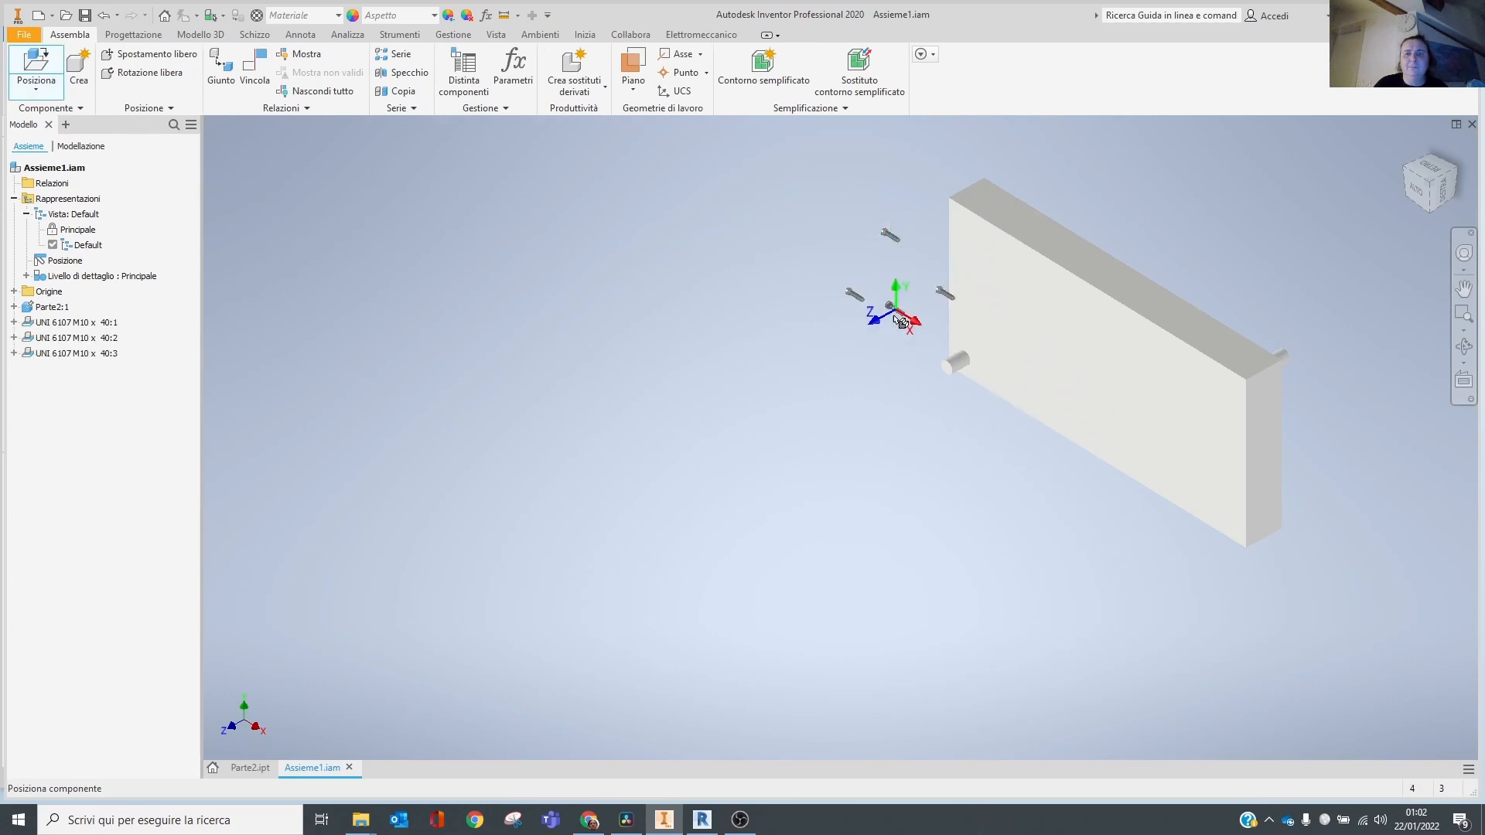
{"action": "left_click", "coordinate": [890, 327]}
{"action": "left_click", "coordinate": [875, 377]}
{"action": "left_click", "coordinate": [780, 362]}
{"action": "left_click", "coordinate": [816, 270]}
{"action": "left_click", "coordinate": [816, 237]}
{"action": "left_click", "coordinate": [845, 231]}
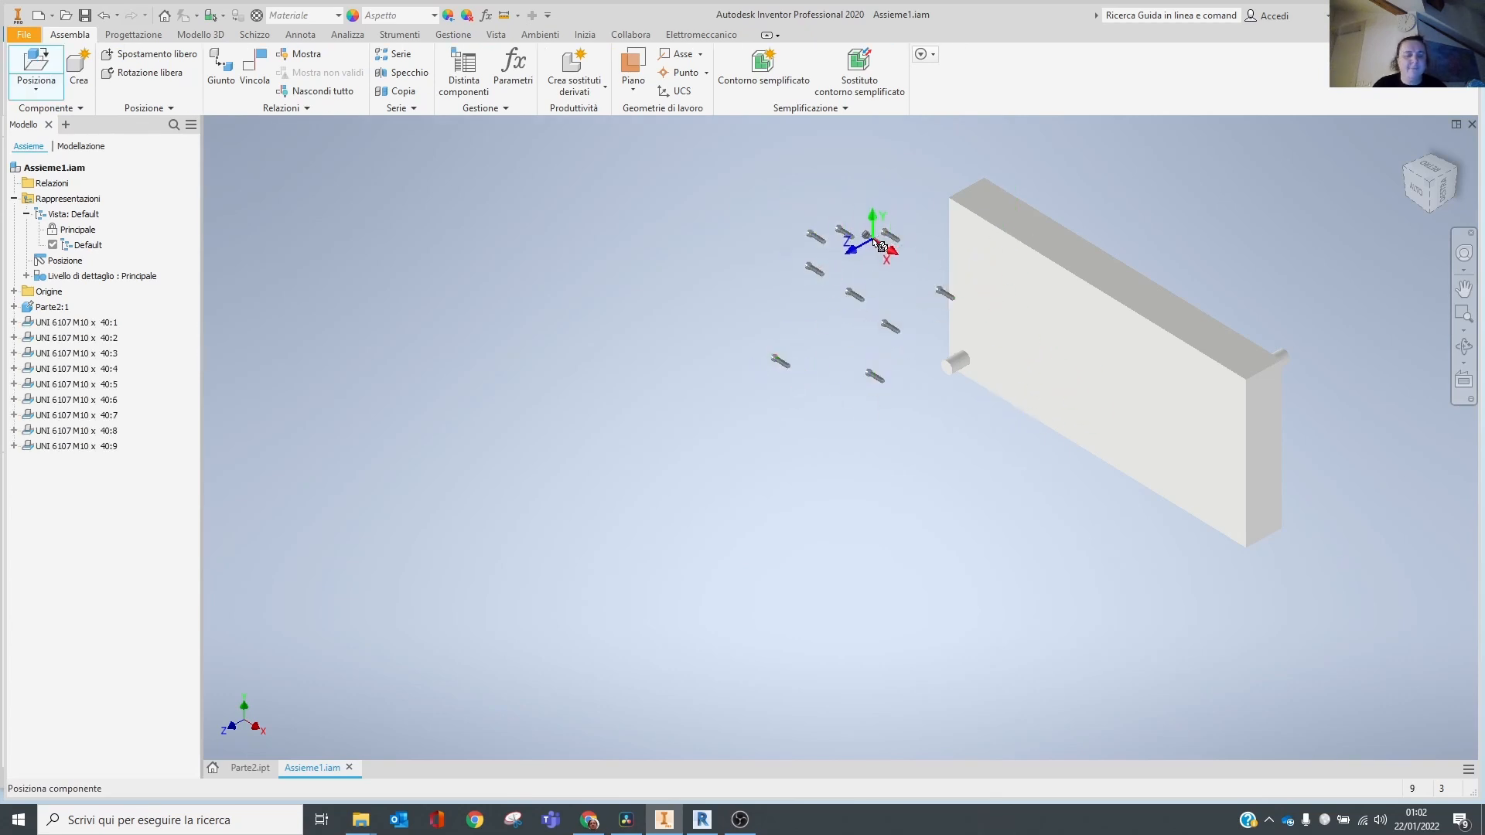
{"action": "key", "text": "Escape"}
{"action": "scroll", "coordinate": [936, 263], "scroll_direction": "down", "scroll_amount": 3}
{"action": "middle_click_drag", "start_coordinate": [918, 275], "coordinate": [686, 351]}
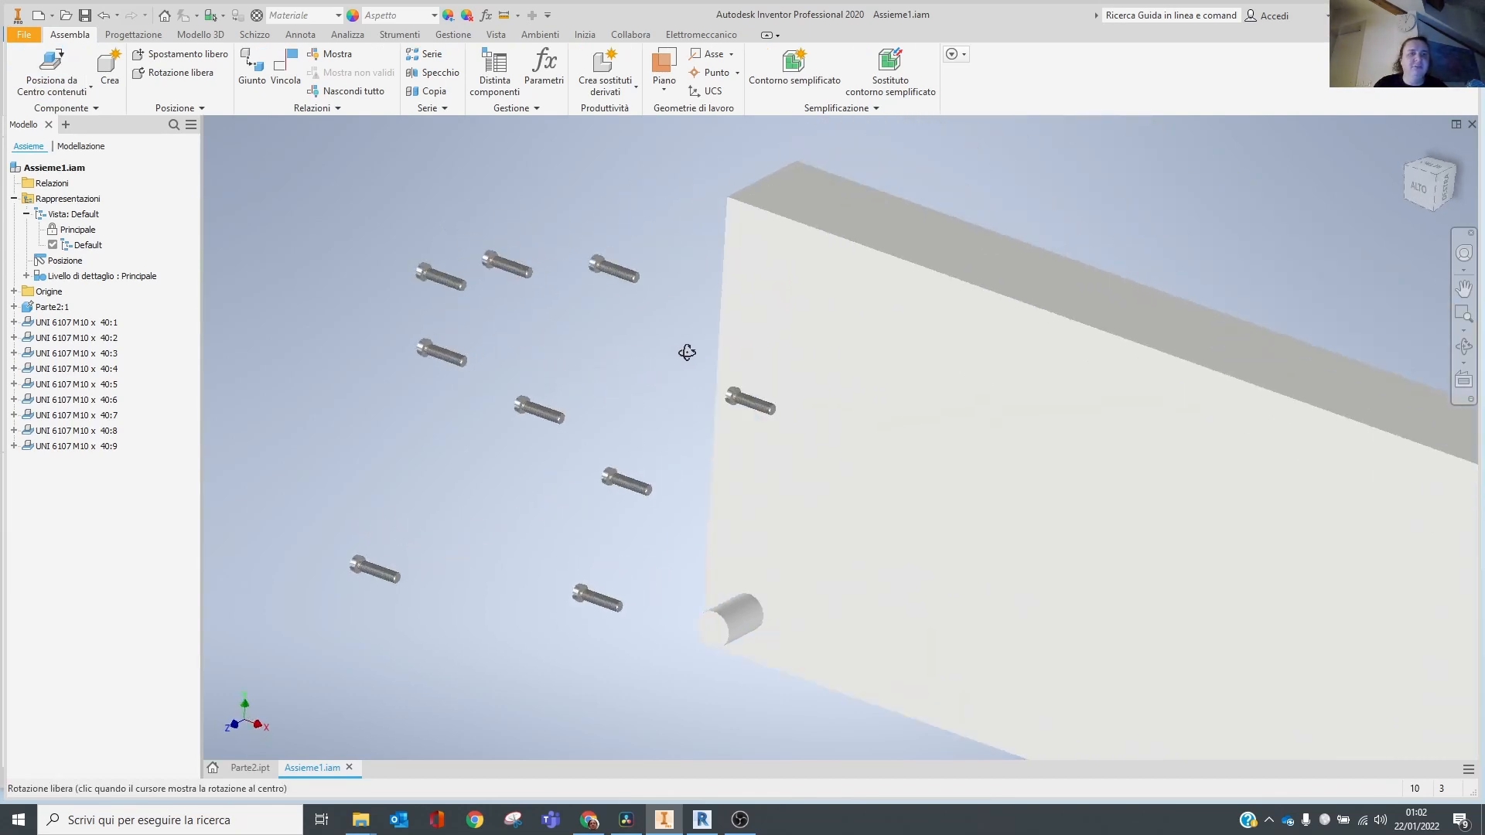
Return to Parte2.ipt and sketch a small circle on the block's front face near its upper-left corner.
{"action": "left_click", "coordinate": [258, 768]}
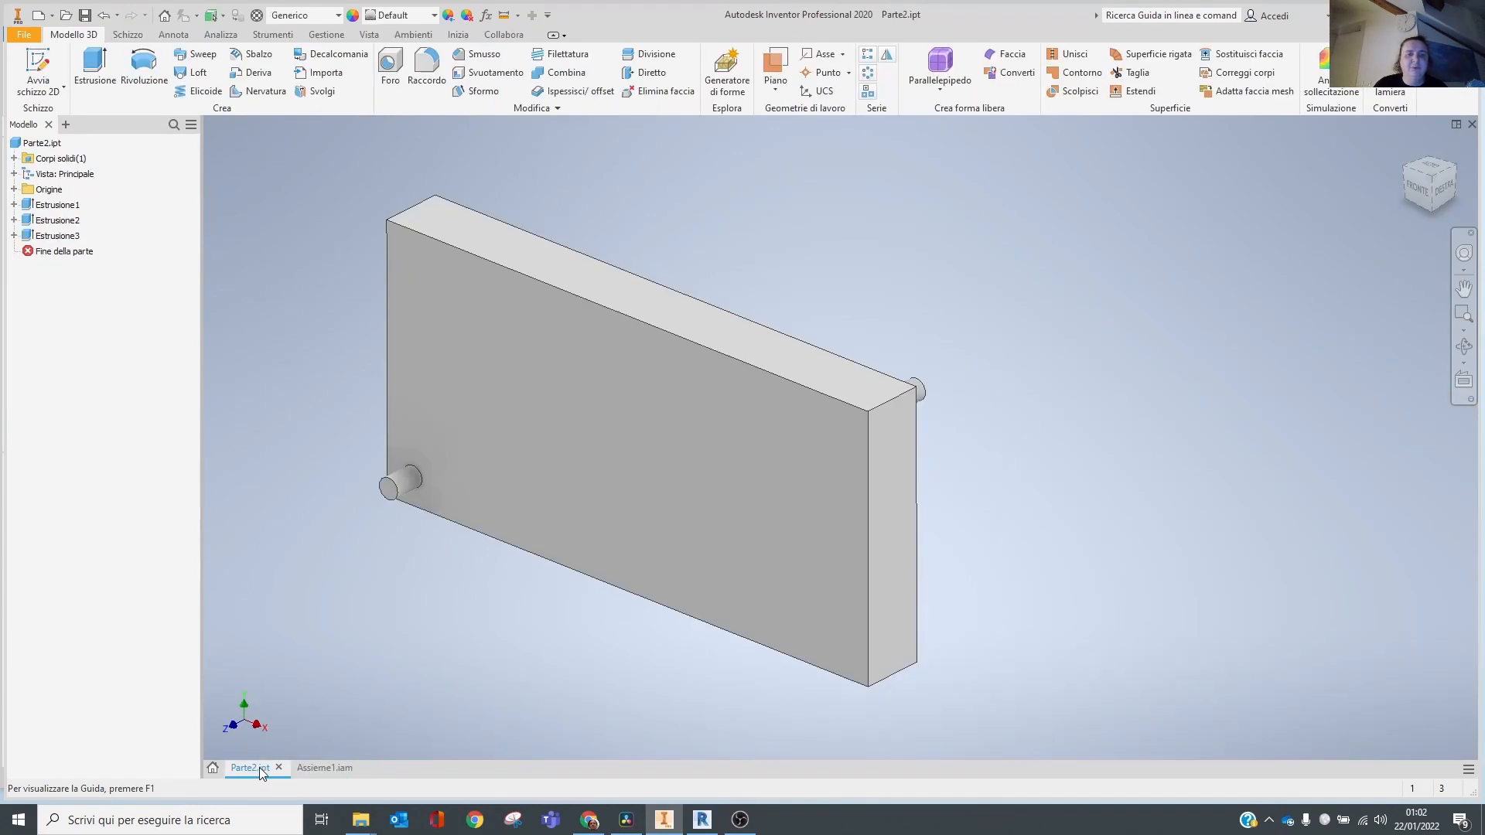
{"action": "left_click", "coordinate": [518, 391]}
{"action": "left_click", "coordinate": [631, 383]}
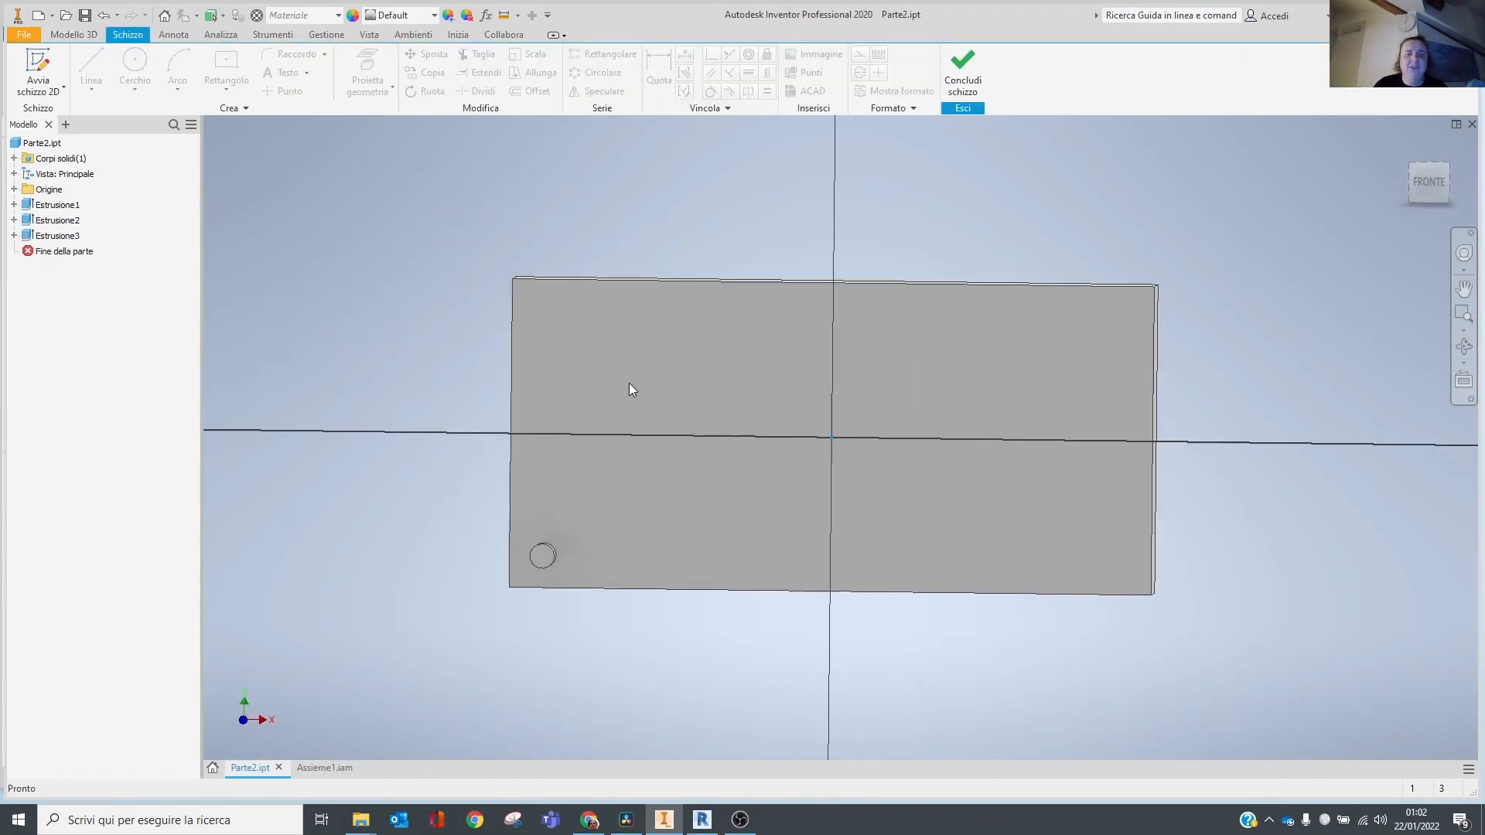
{"action": "left_click", "coordinate": [152, 70]}
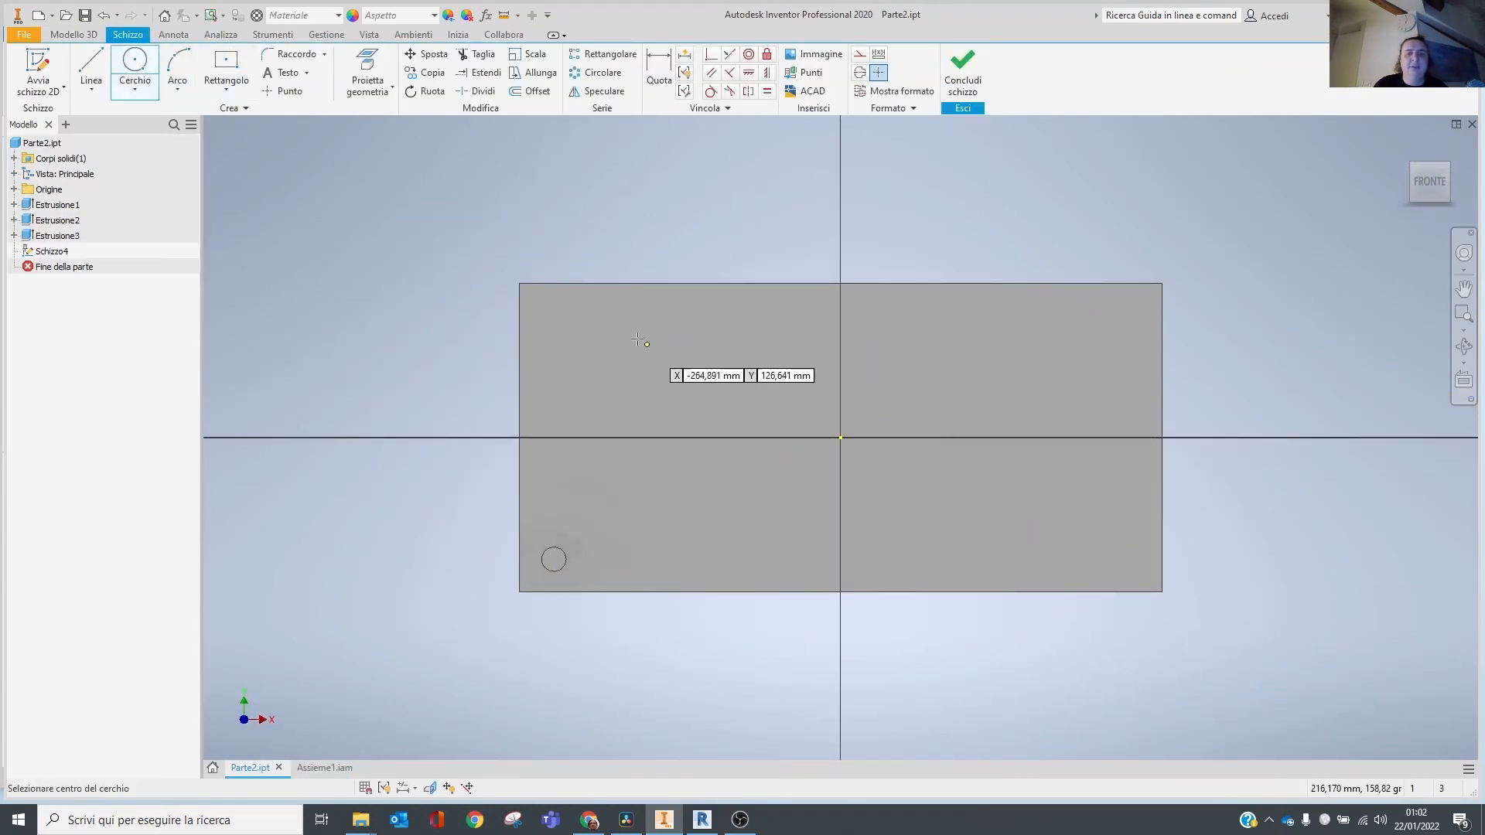
Extrude the circle inward as a cut through all faces of the block.
{"action": "key", "text": "e"}
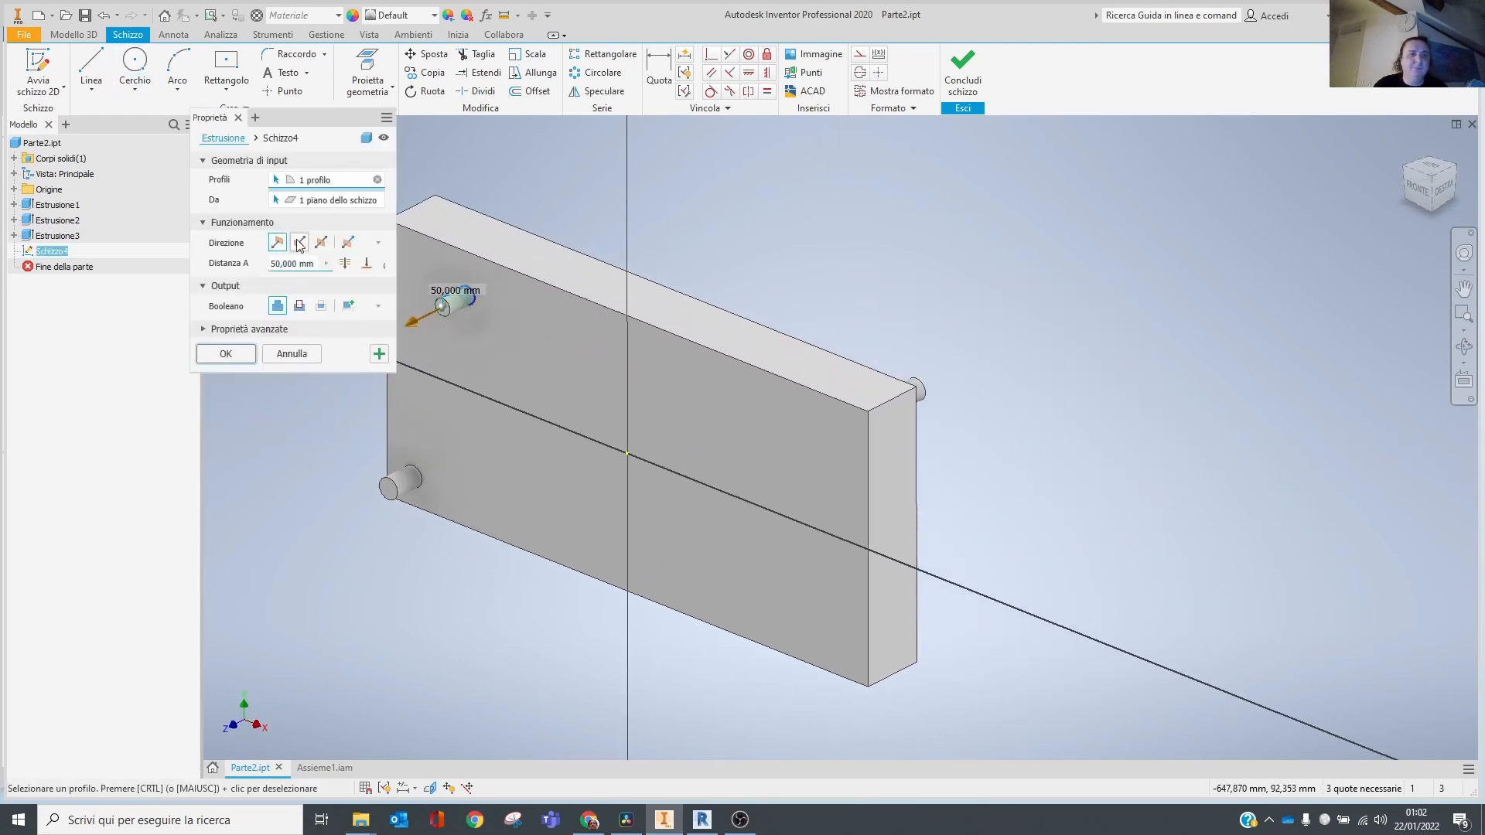
{"action": "left_click", "coordinate": [301, 244]}
{"action": "left_click", "coordinate": [354, 263]}
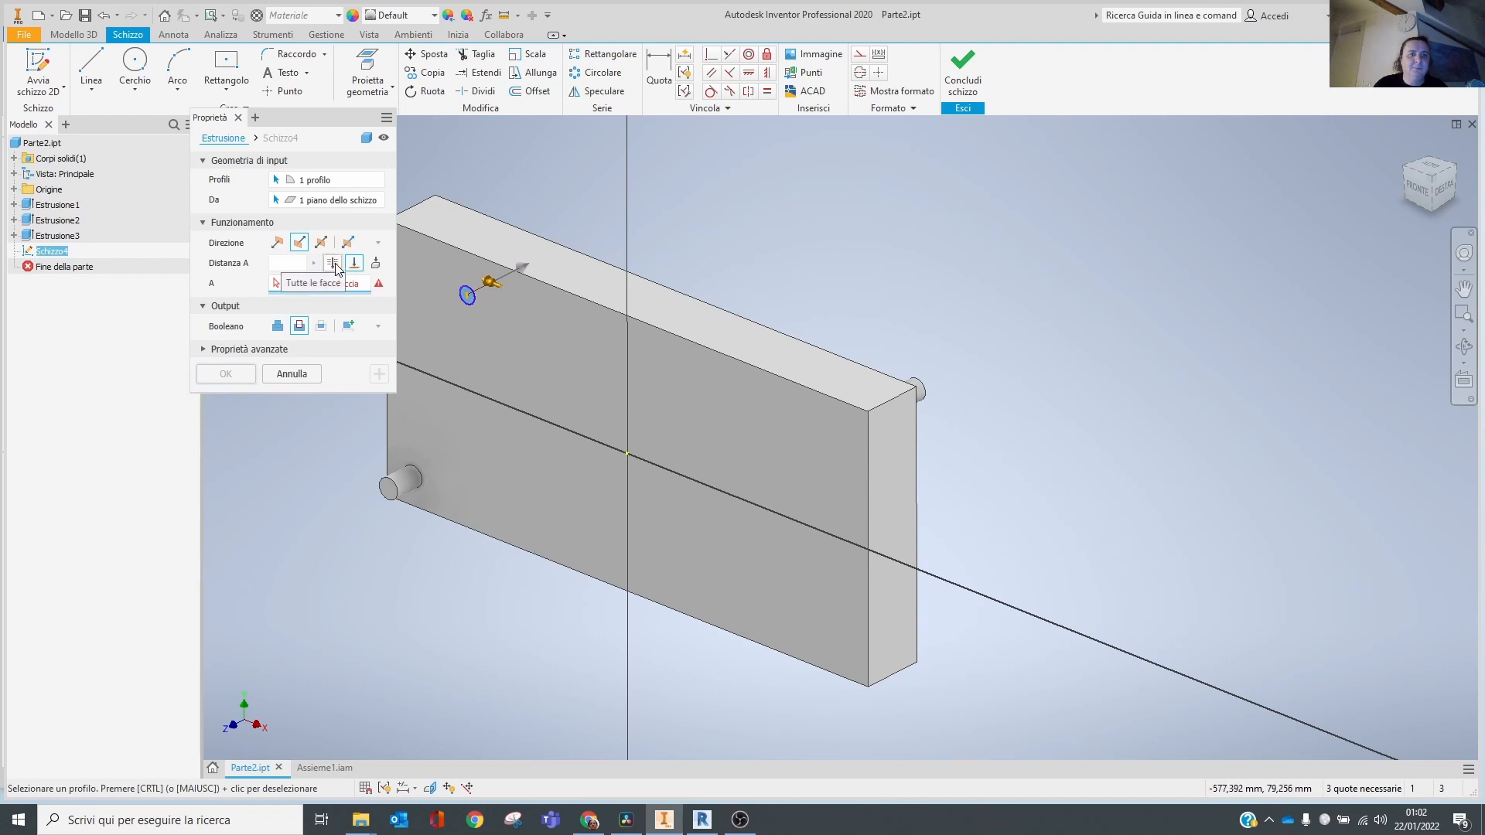
{"action": "left_click", "coordinate": [334, 263]}
{"action": "left_click", "coordinate": [226, 355]}
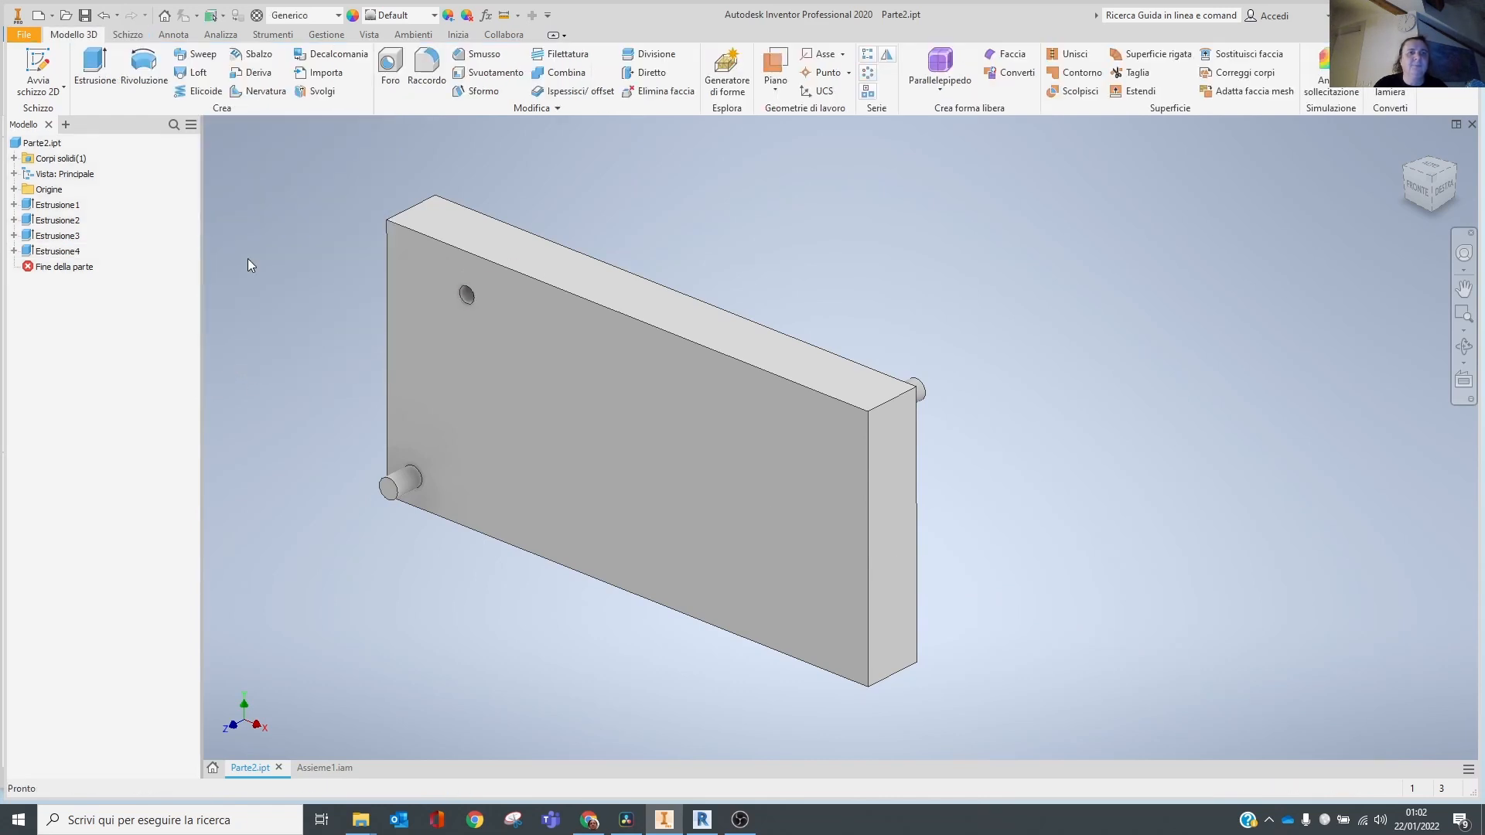
Start a rectangular pattern of the hole along the front face's long upper edge, with 8 instances spaced 50 mm across the block.
{"action": "left_click", "coordinate": [868, 54]}
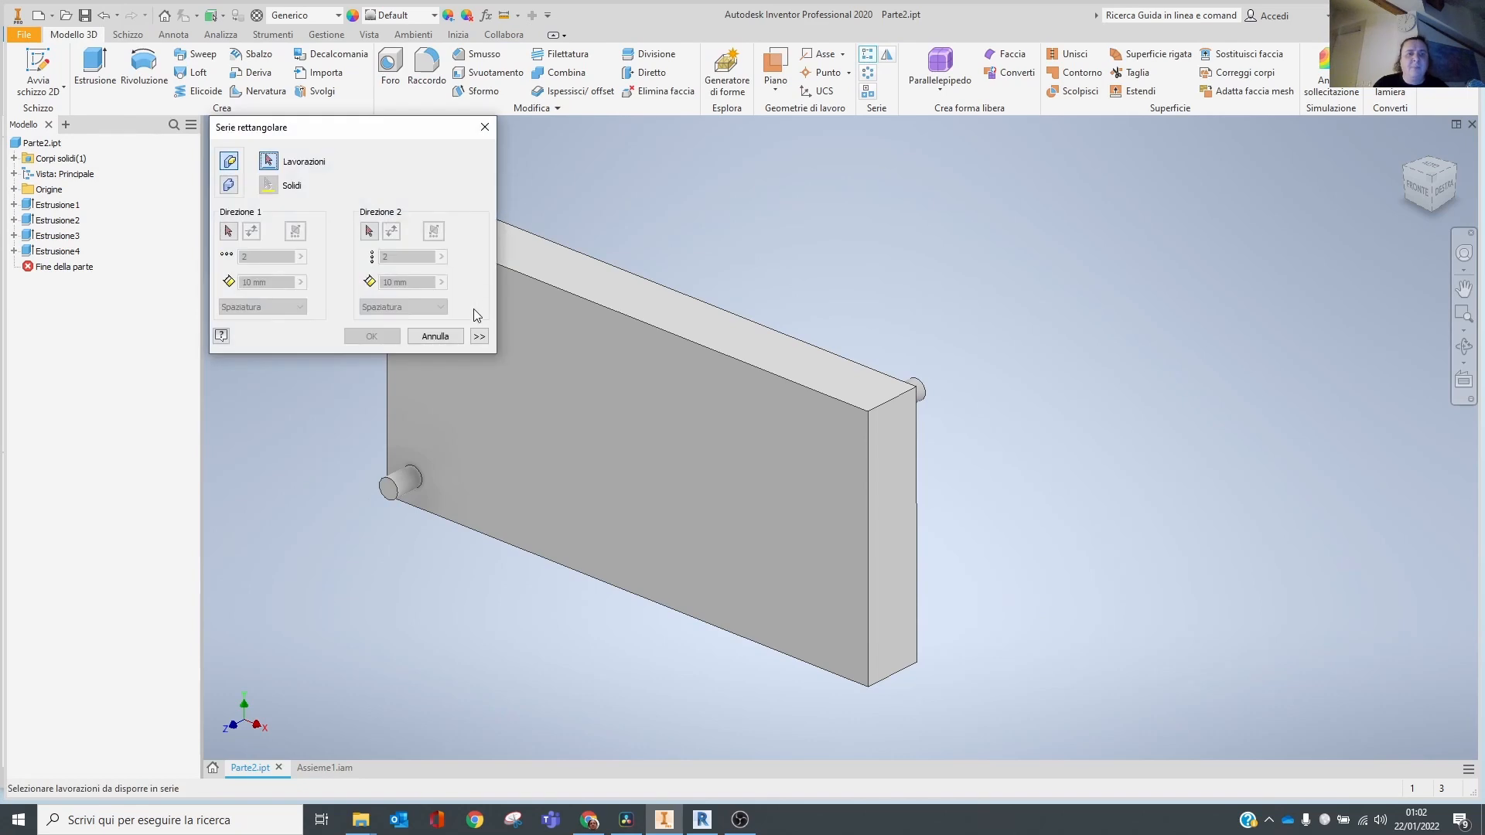
{"action": "middle_click_drag", "start_coordinate": [547, 291], "coordinate": [837, 271]}
{"action": "scroll", "coordinate": [835, 271], "scroll_direction": "down", "scroll_amount": 3}
{"action": "left_click", "coordinate": [790, 271]}
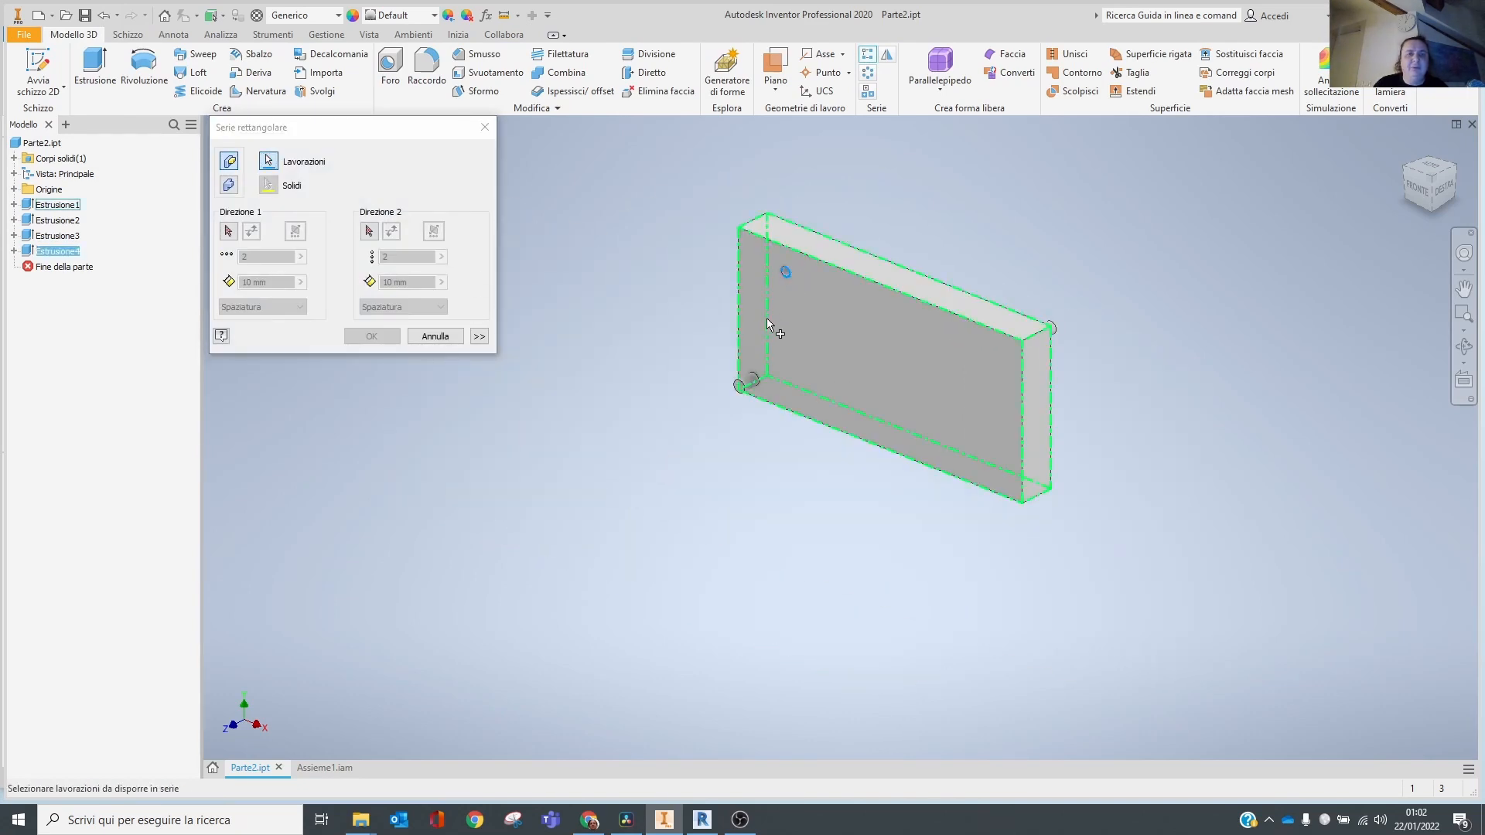
{"action": "left_click", "coordinate": [228, 231]}
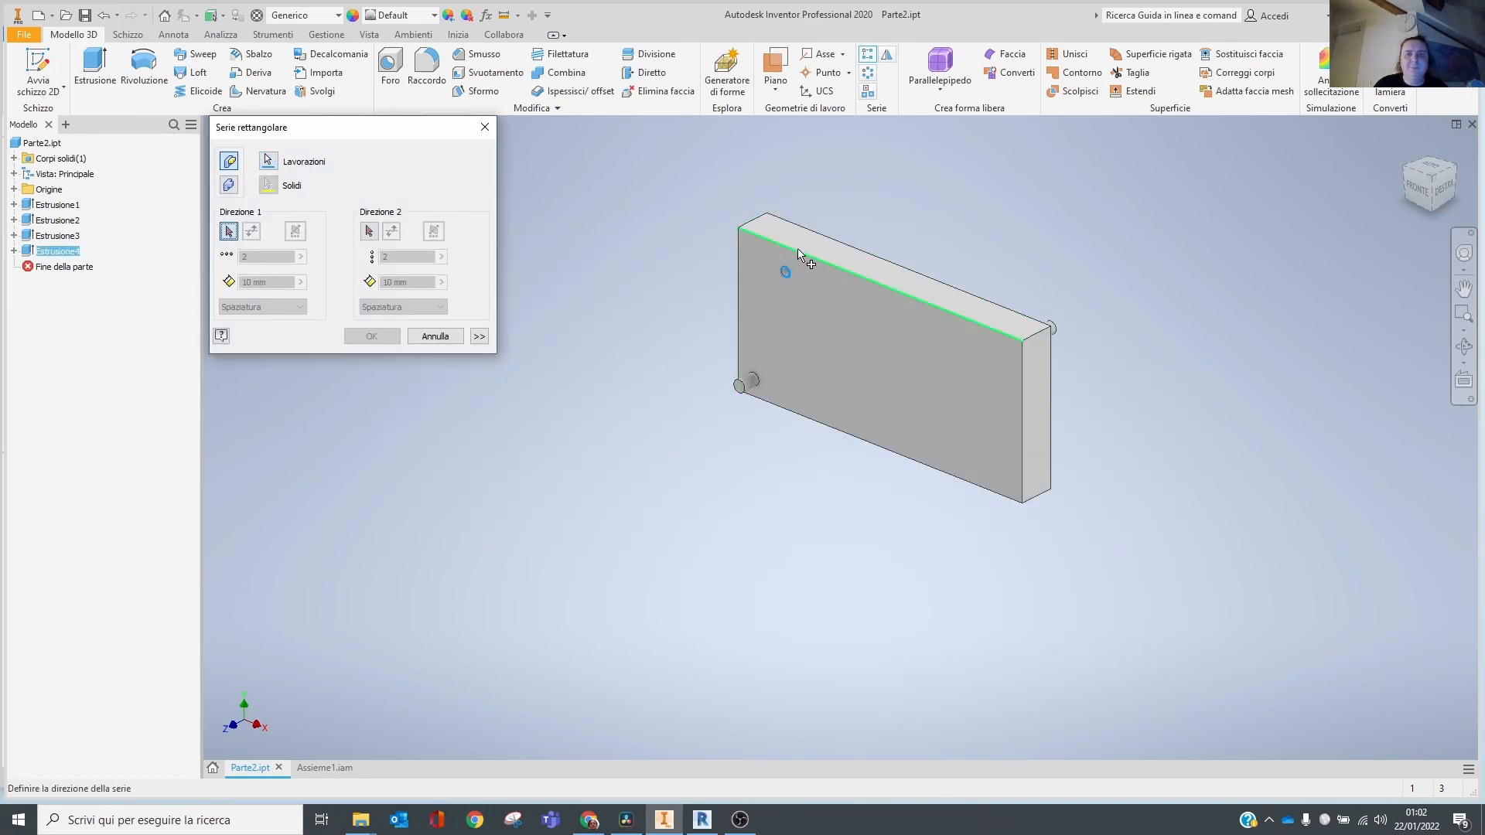
{"action": "left_click", "coordinate": [797, 252]}
{"action": "left_click_drag", "start_coordinate": [270, 283], "coordinate": [170, 295]}
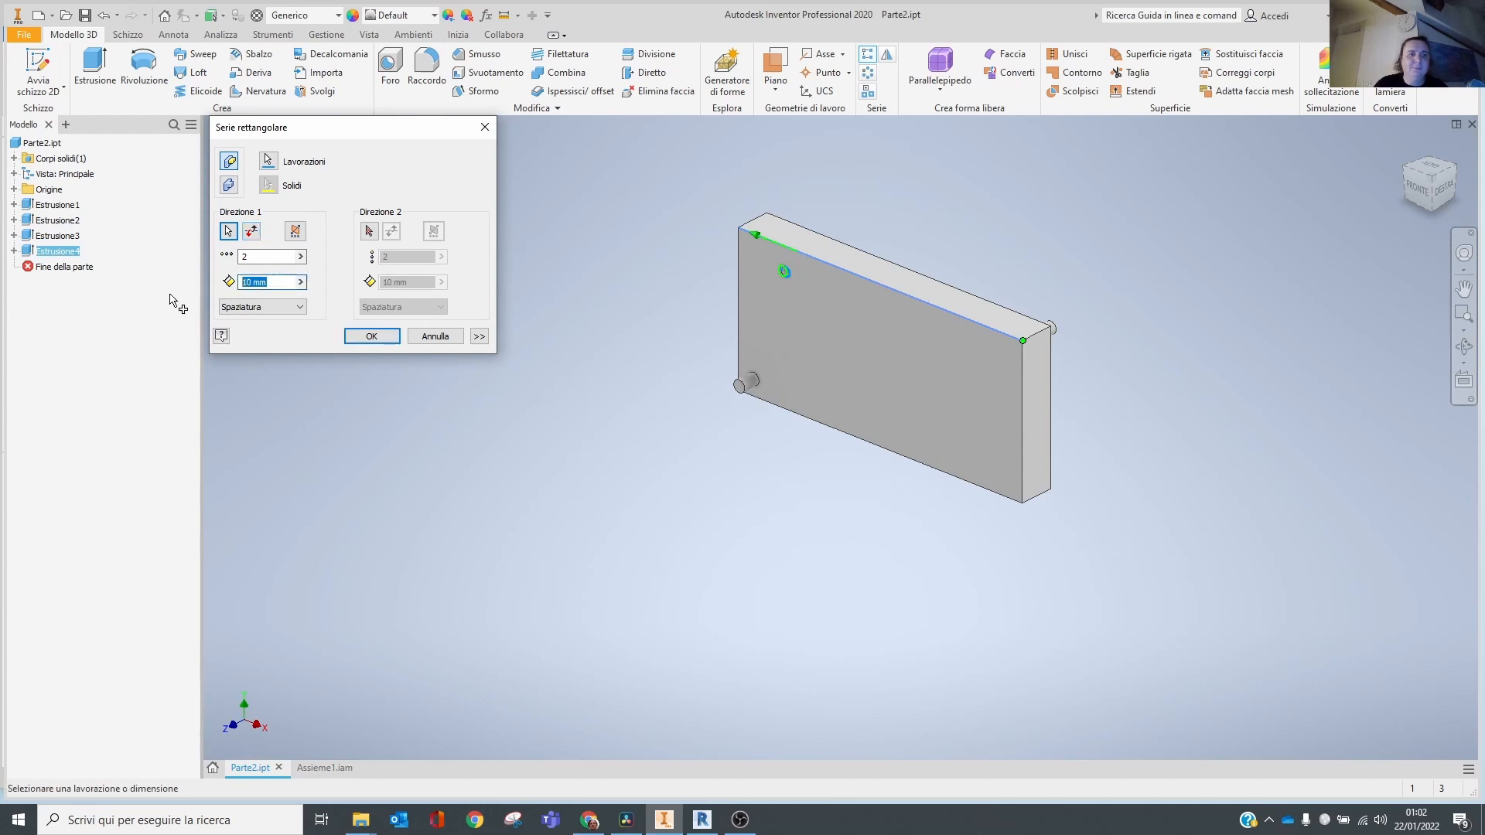
{"action": "type", "text": "30"}
{"action": "left_click_drag", "start_coordinate": [272, 282], "coordinate": [230, 258]}
{"action": "type", "text": "50"}
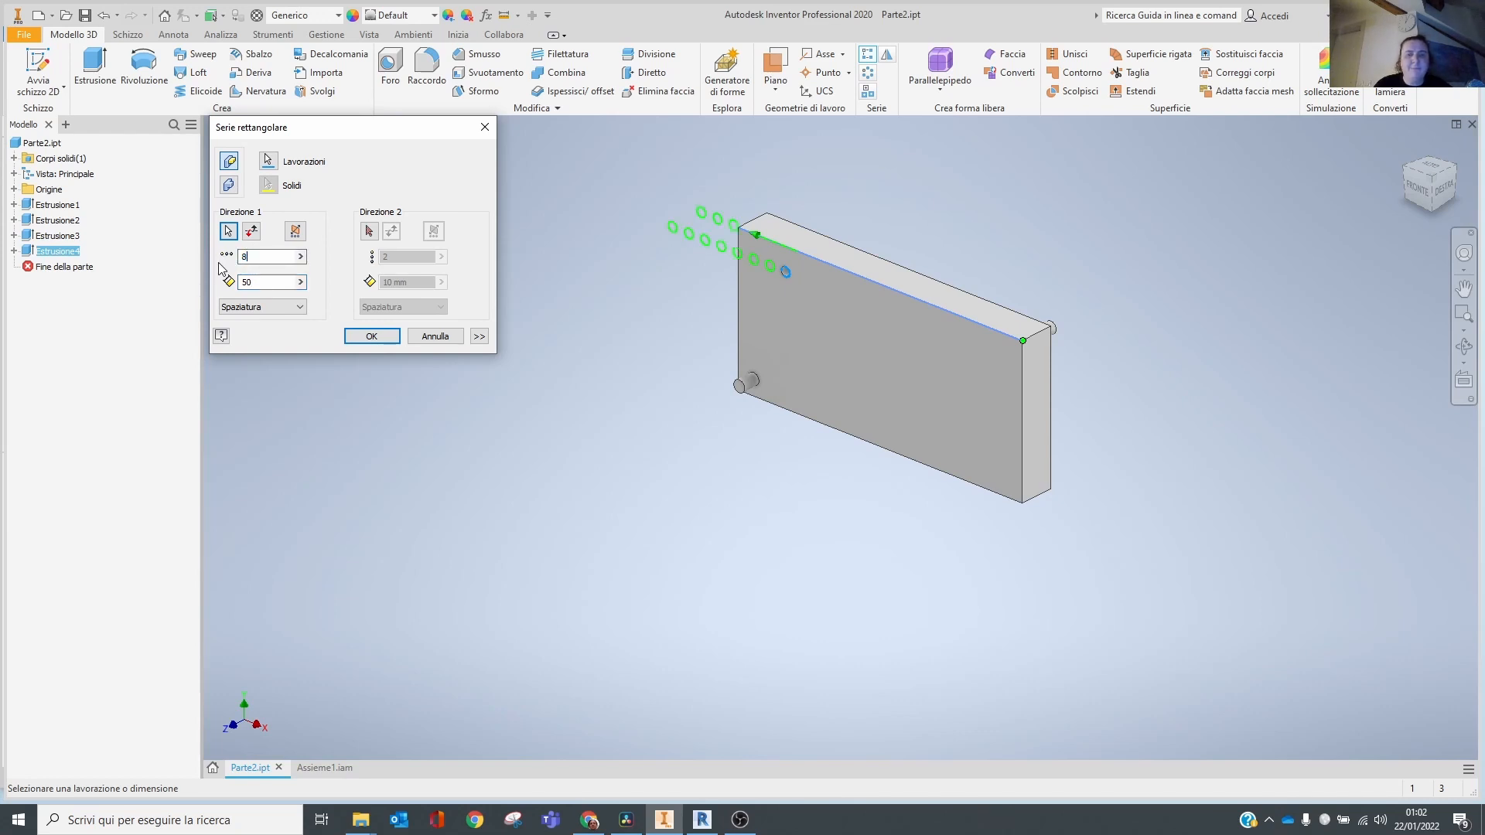
{"action": "left_click", "coordinate": [251, 231]}
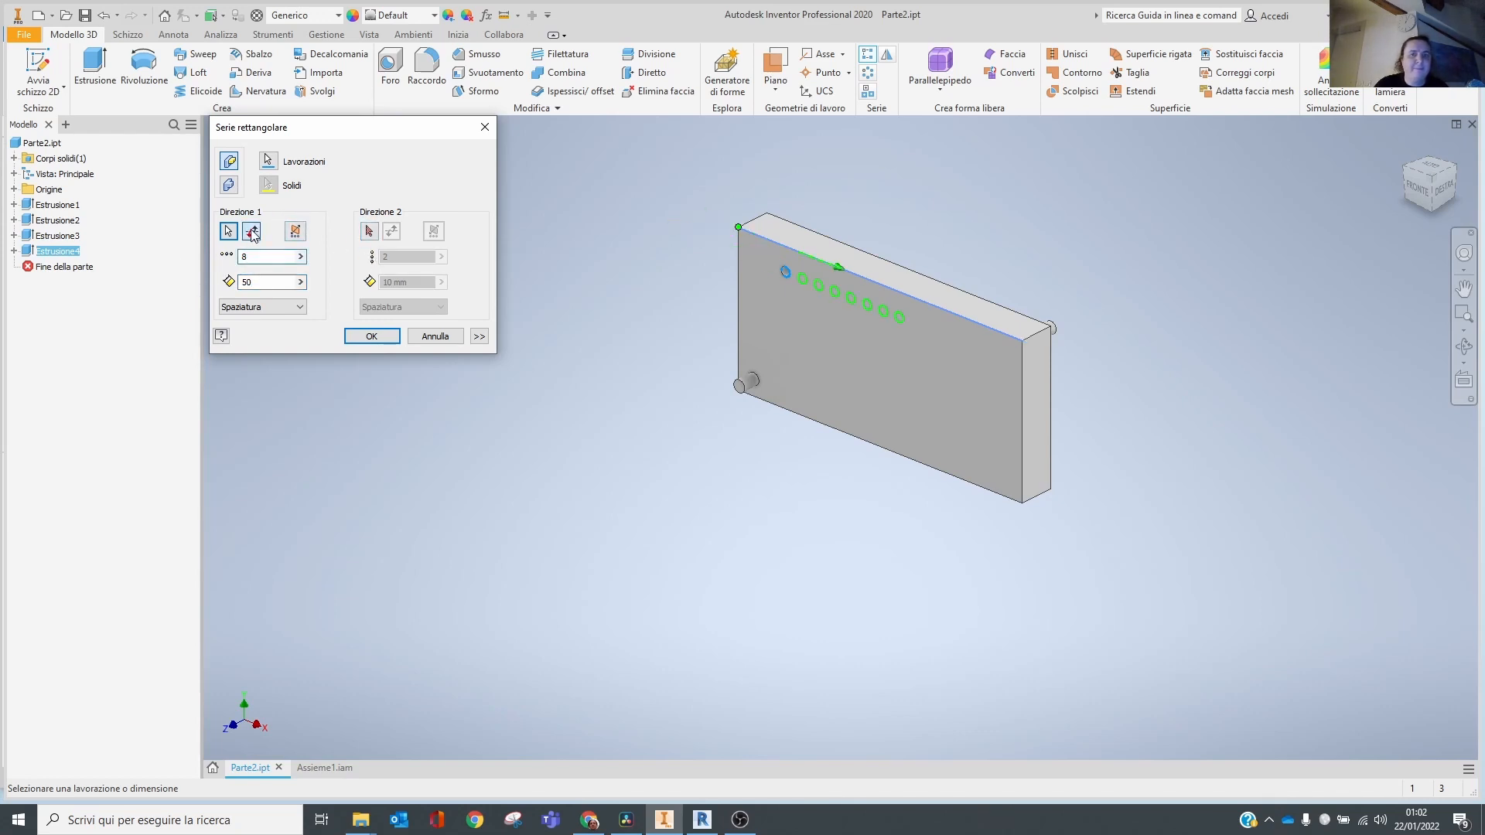
Add a second pattern direction down the front face's short edge with 4 rows spaced 50 mm, and complete the hole pattern.
{"action": "left_click", "coordinate": [369, 230]}
{"action": "left_click", "coordinate": [1024, 422]}
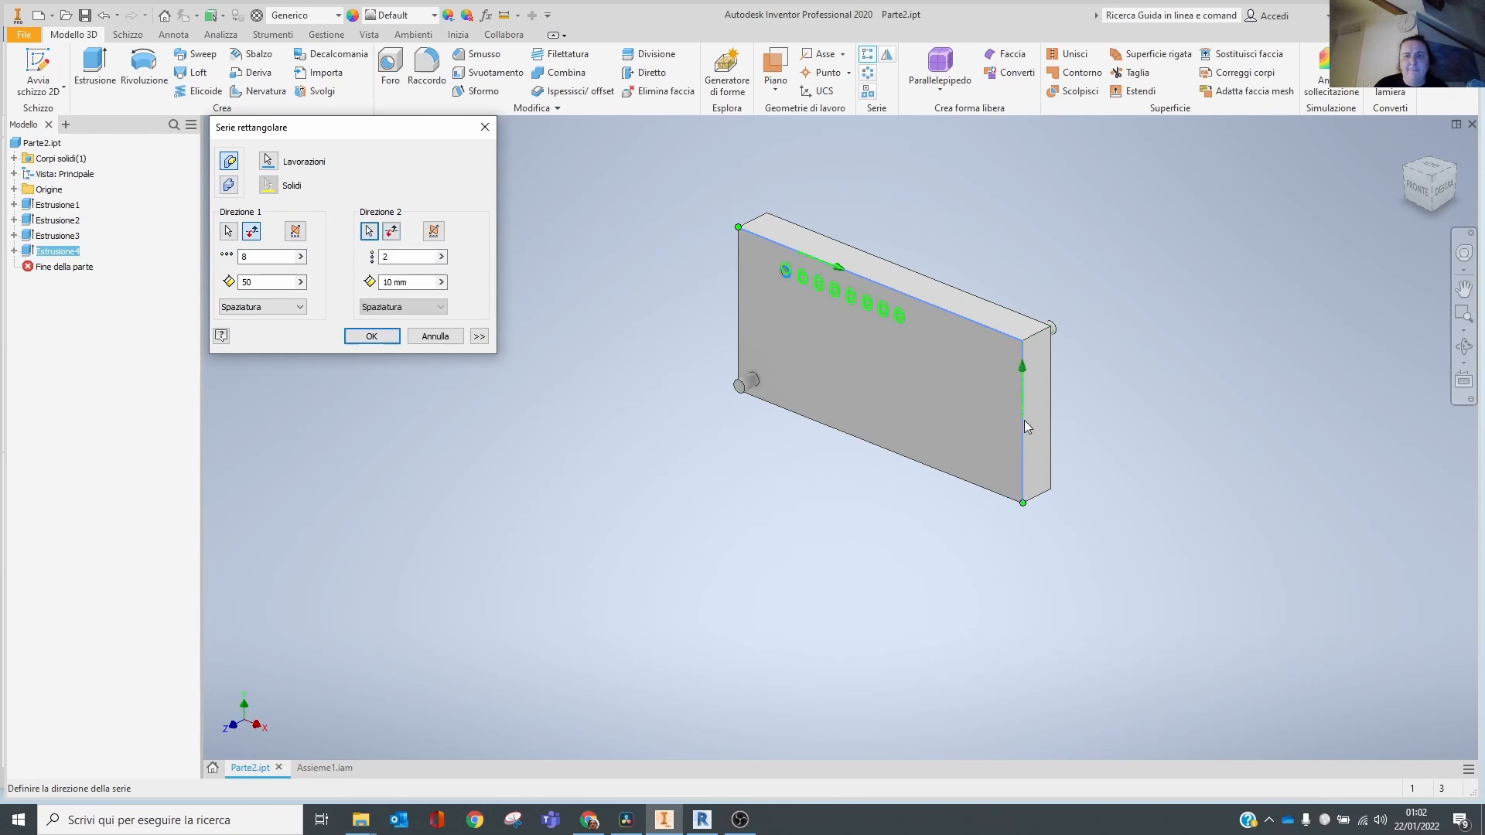
{"action": "left_click", "coordinate": [412, 256]}
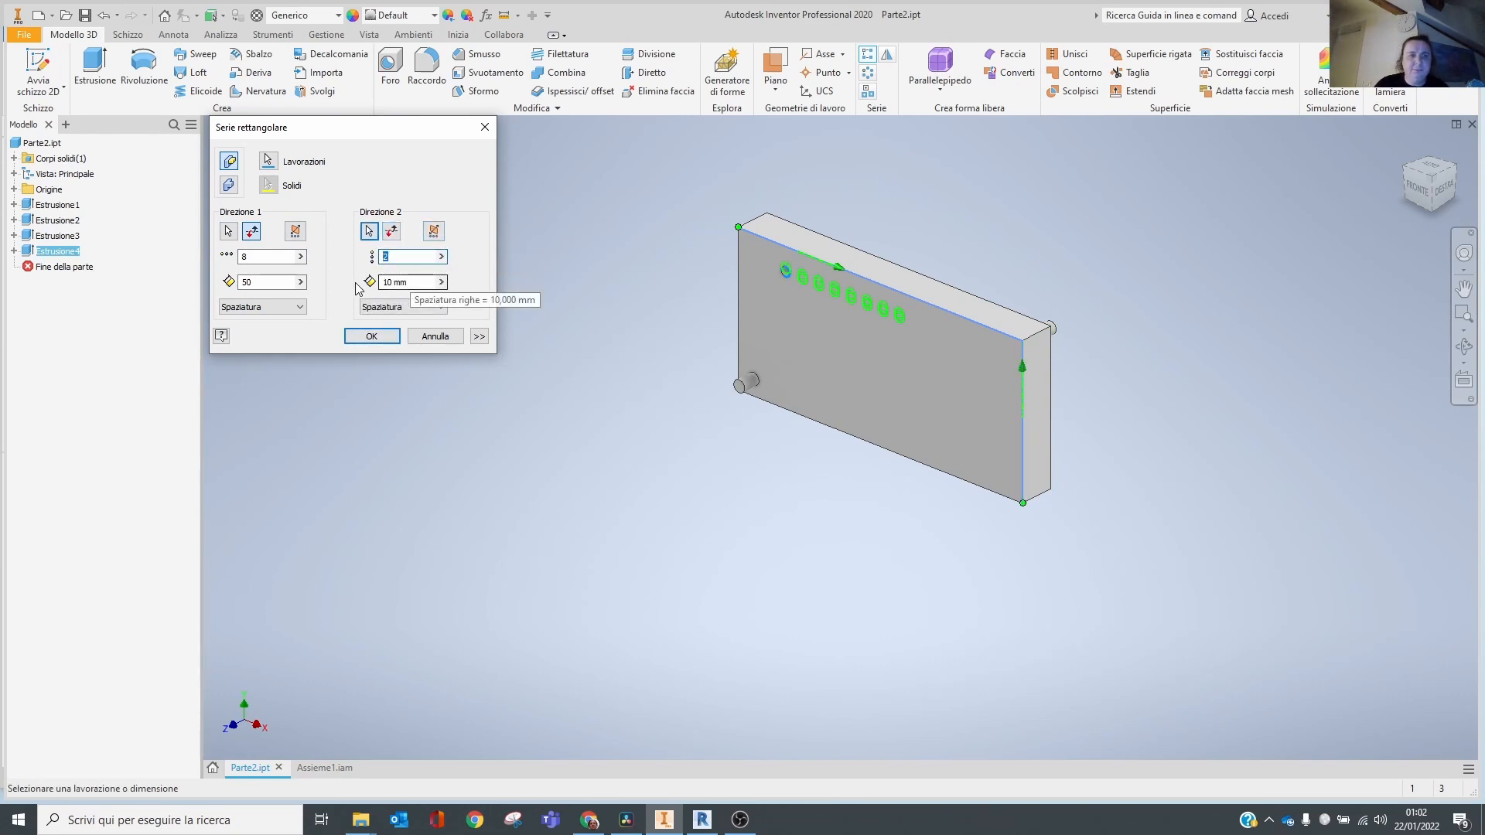
{"action": "key", "text": "Tab"}
{"action": "type", "text": "50"}
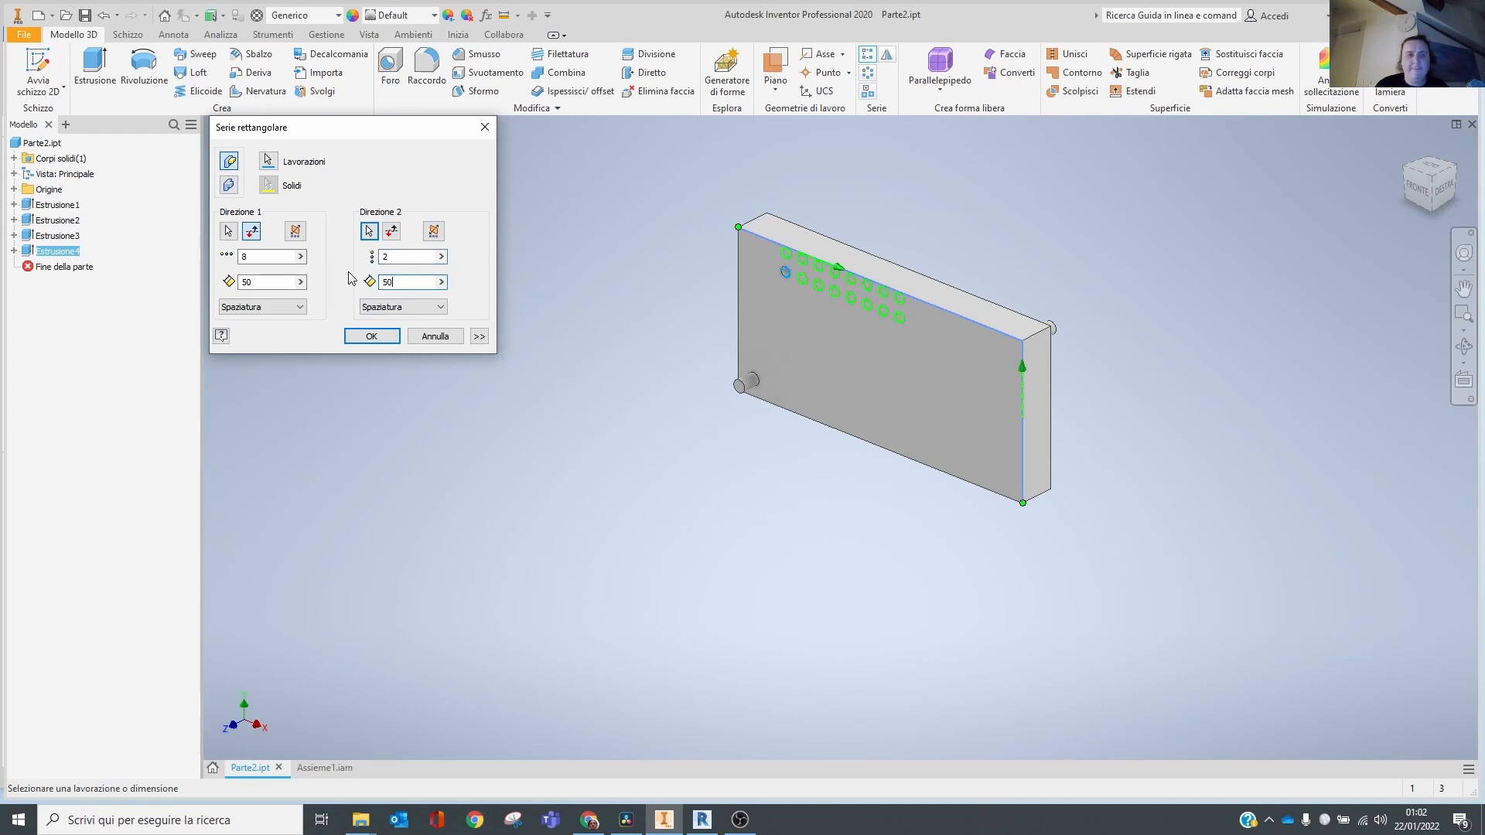
{"action": "left_click", "coordinate": [391, 230]}
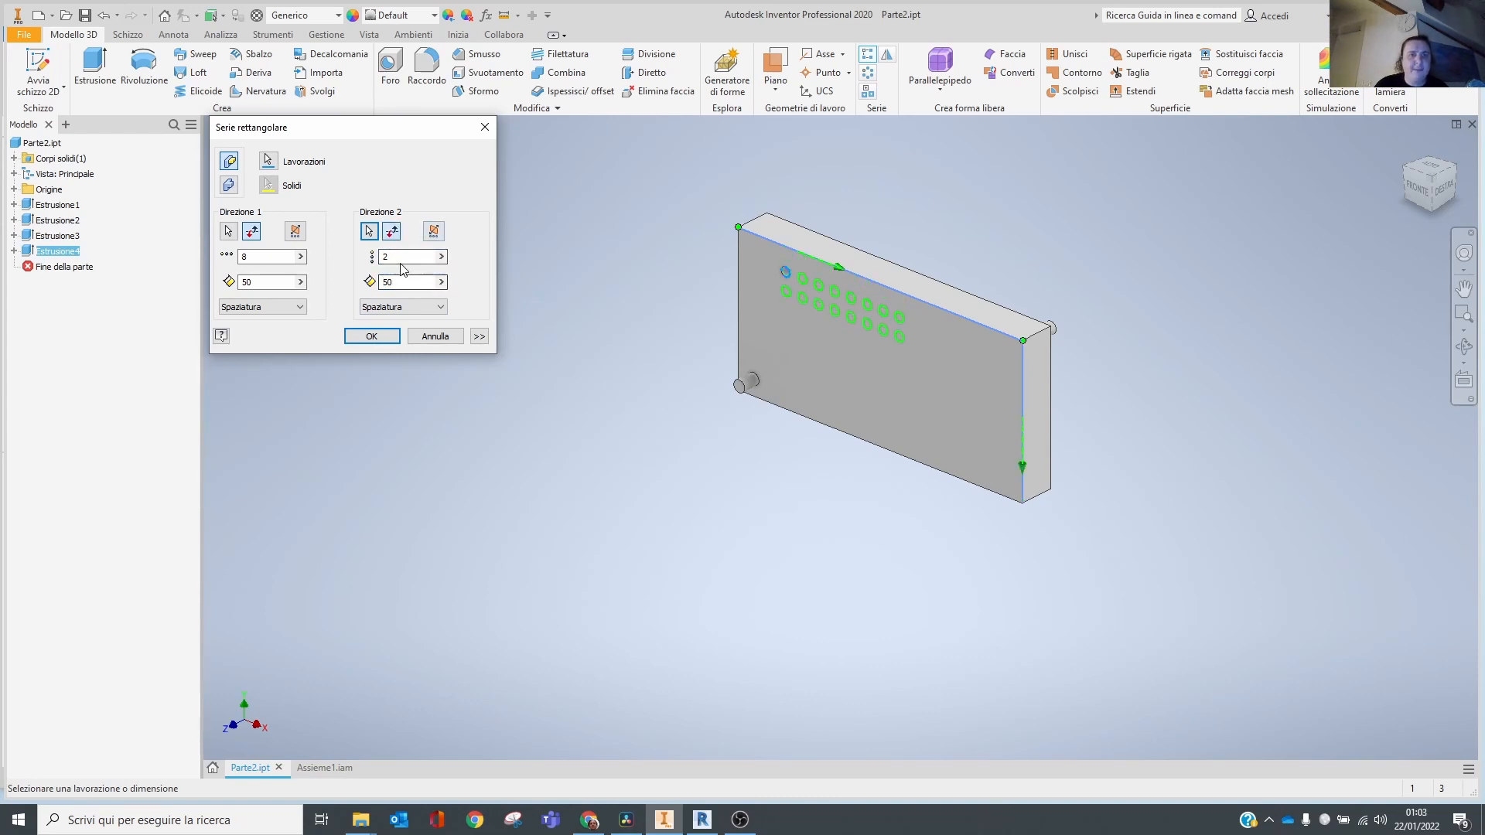
{"action": "double_click", "coordinate": [401, 258]}
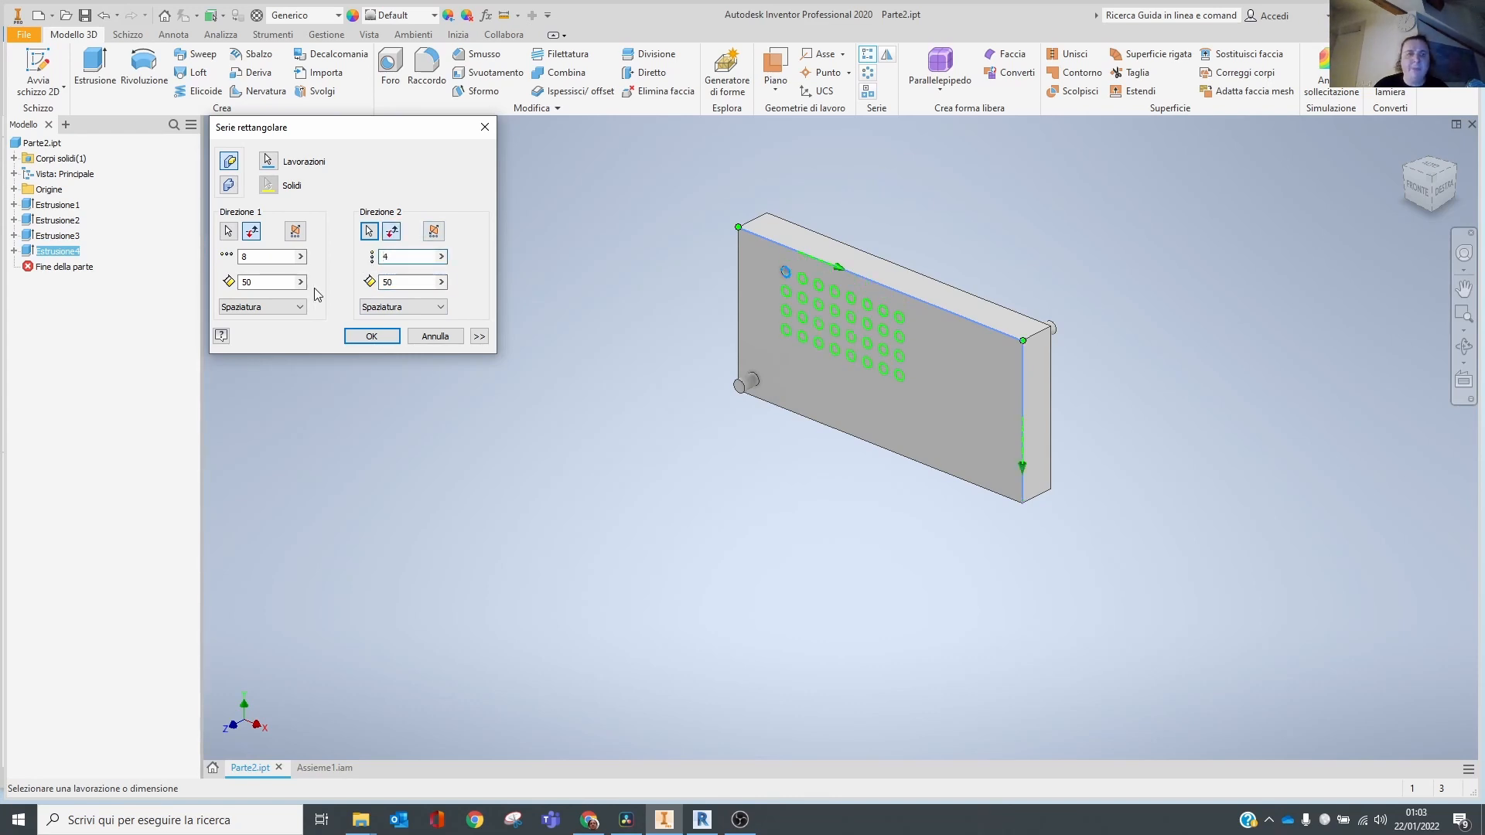
{"action": "left_click", "coordinate": [371, 338]}
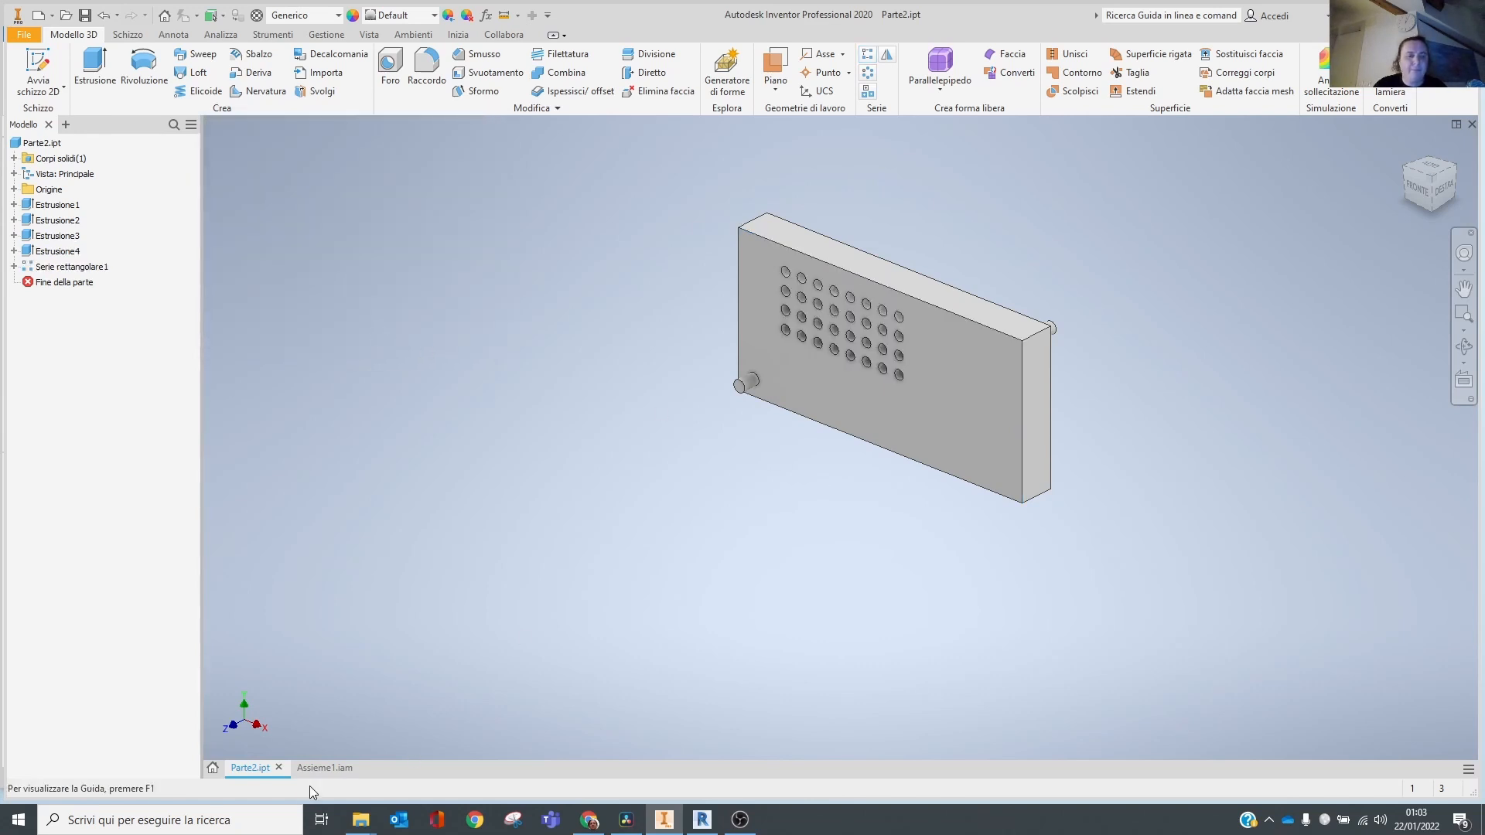
In Assieme1.iam, place an Insert constraint seating one loose M10 x 40 screw in the block's upper-left hole with 0 mm offset.
{"action": "left_click", "coordinate": [325, 767]}
{"action": "key", "text": "F4"}
{"action": "left_click_drag", "start_coordinate": [614, 532], "coordinate": [627, 544]}
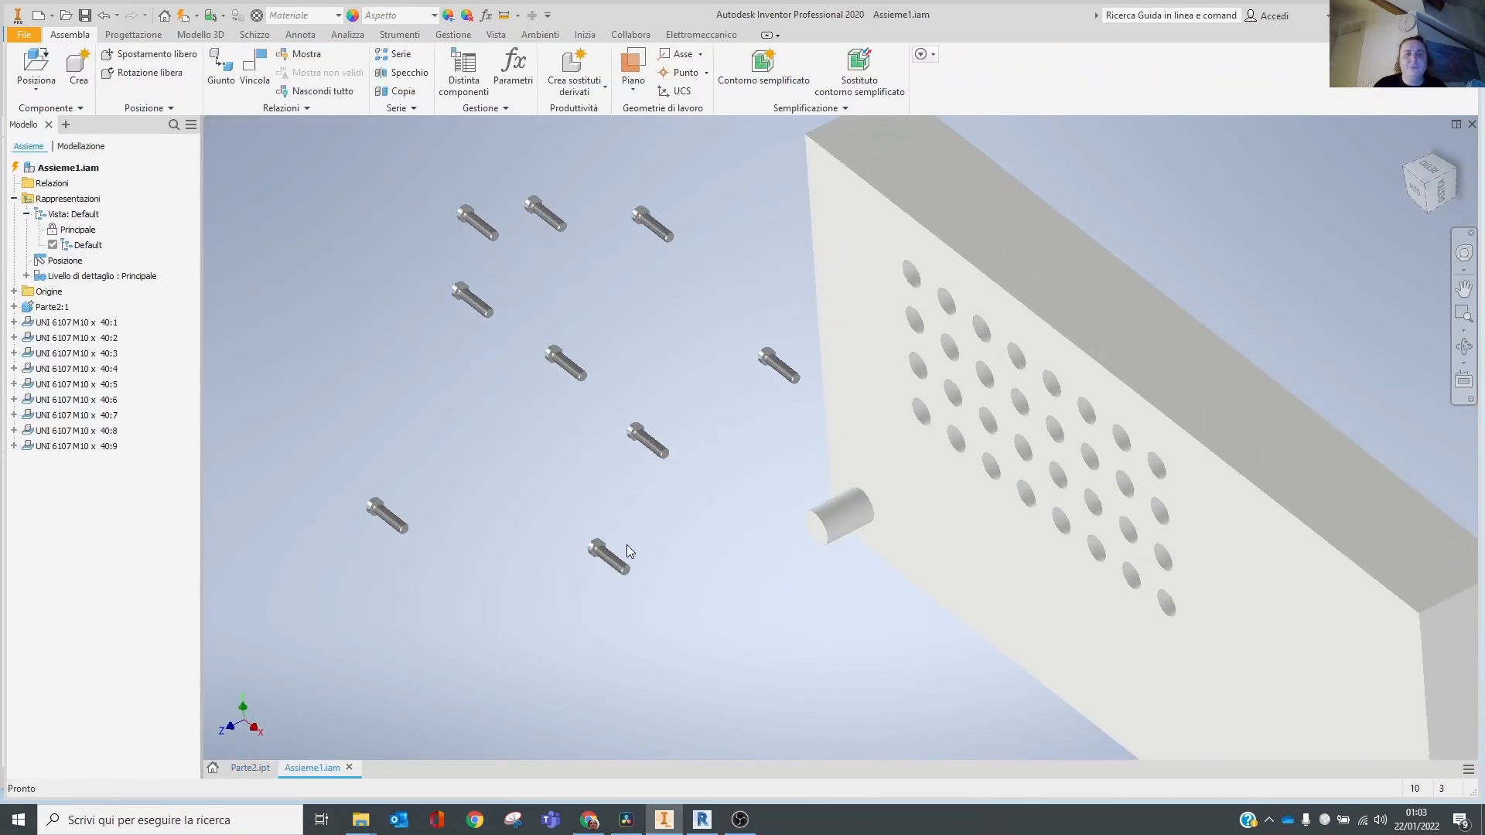
{"action": "left_click", "coordinate": [255, 68]}
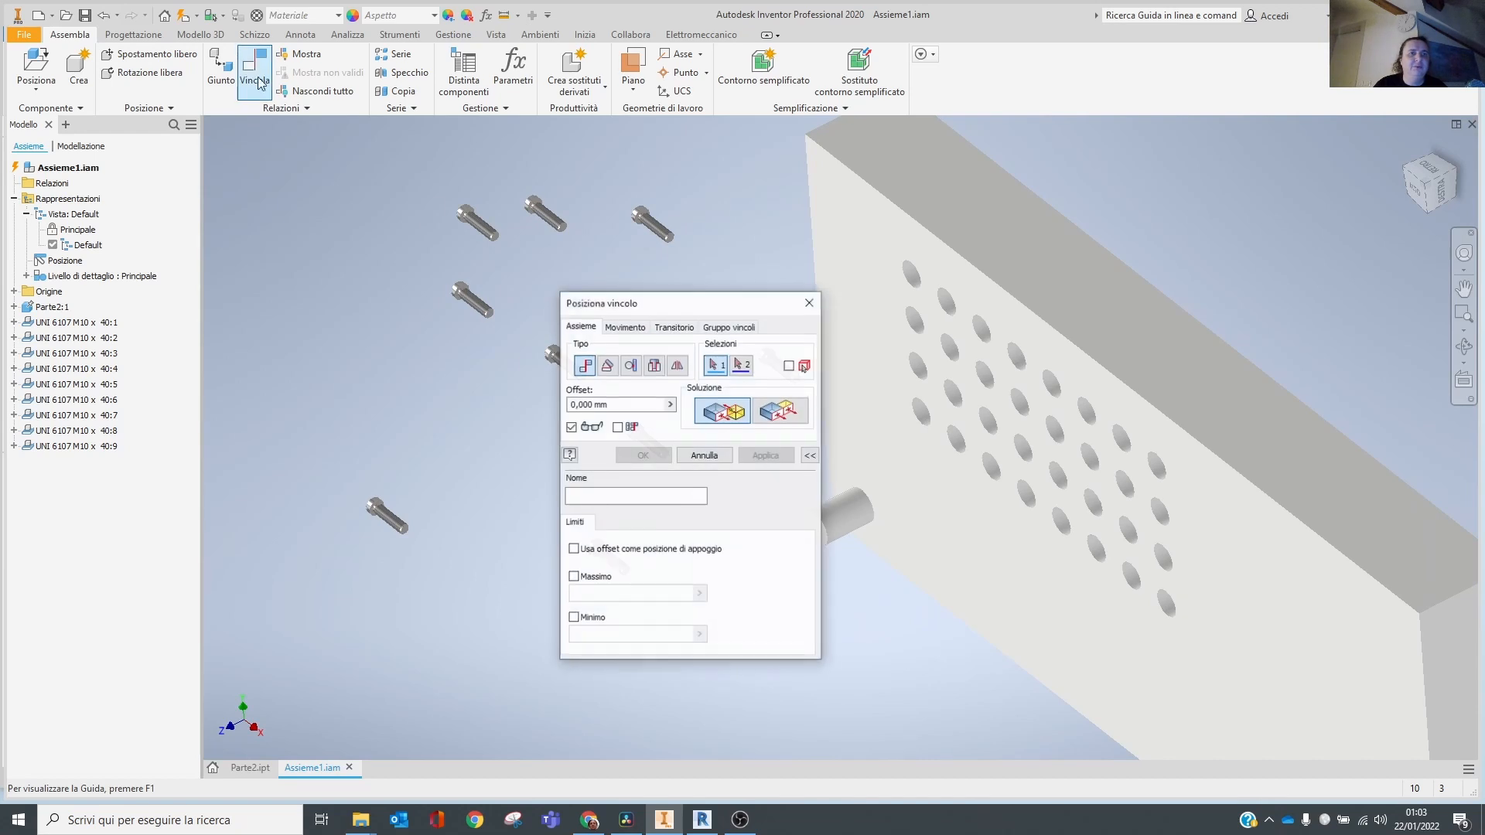
{"action": "left_click", "coordinate": [630, 366]}
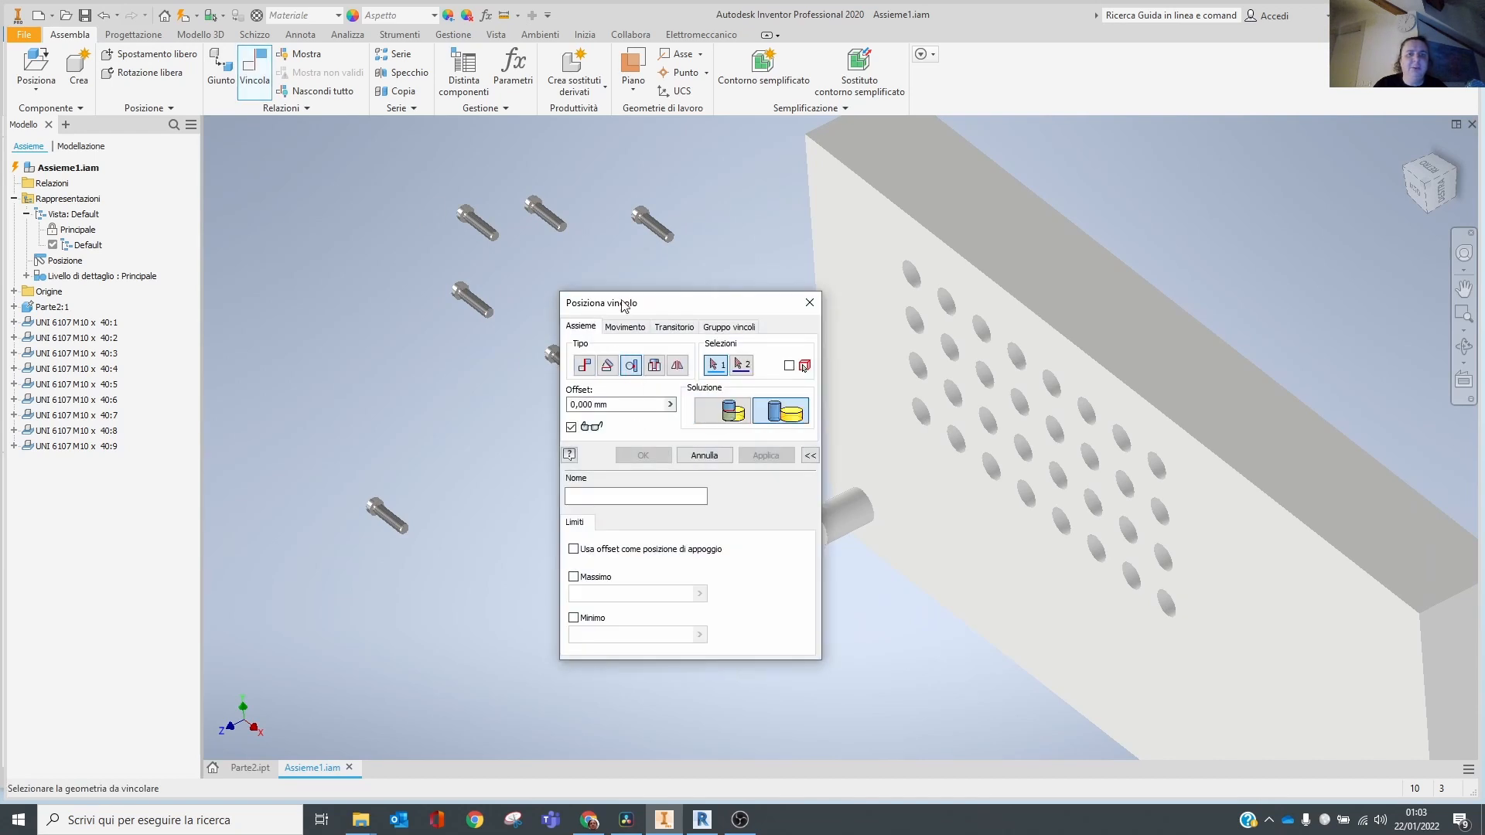
{"action": "left_click", "coordinate": [537, 203]}
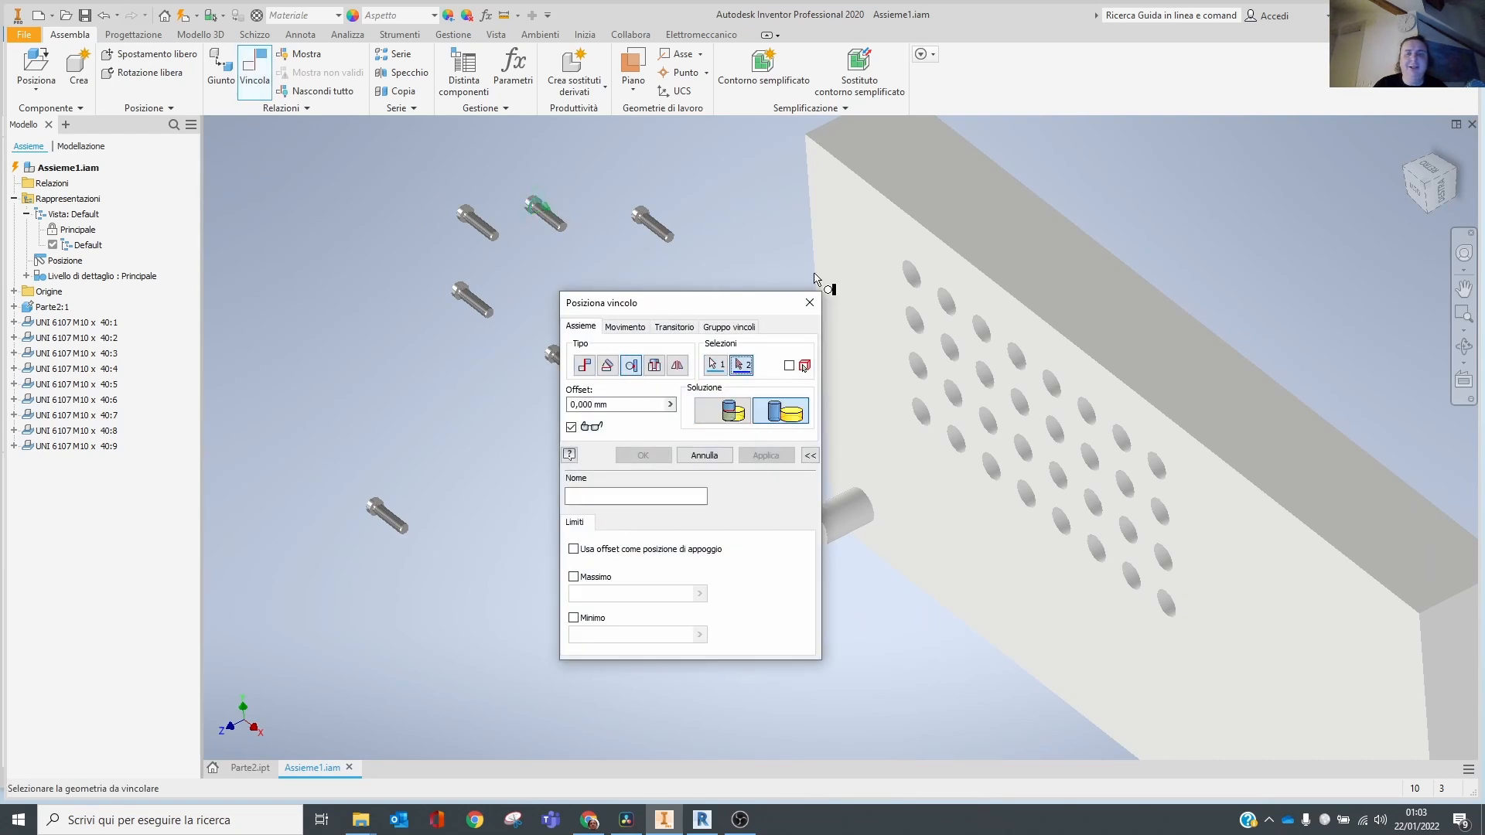
{"action": "left_click", "coordinate": [654, 369]}
{"action": "left_click", "coordinate": [540, 207]}
{"action": "left_click", "coordinate": [922, 285]}
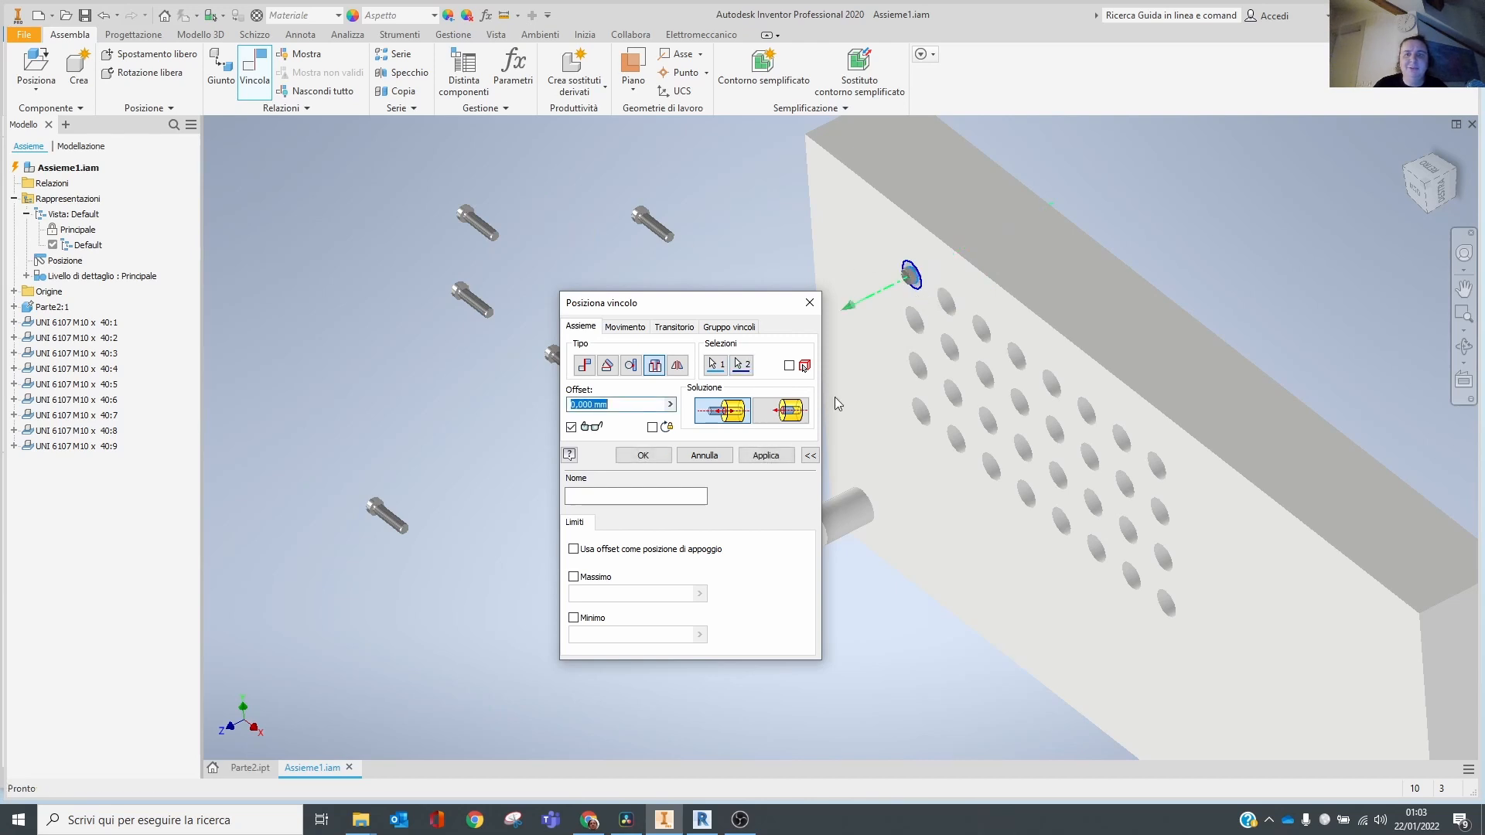
{"action": "left_click", "coordinate": [765, 455]}
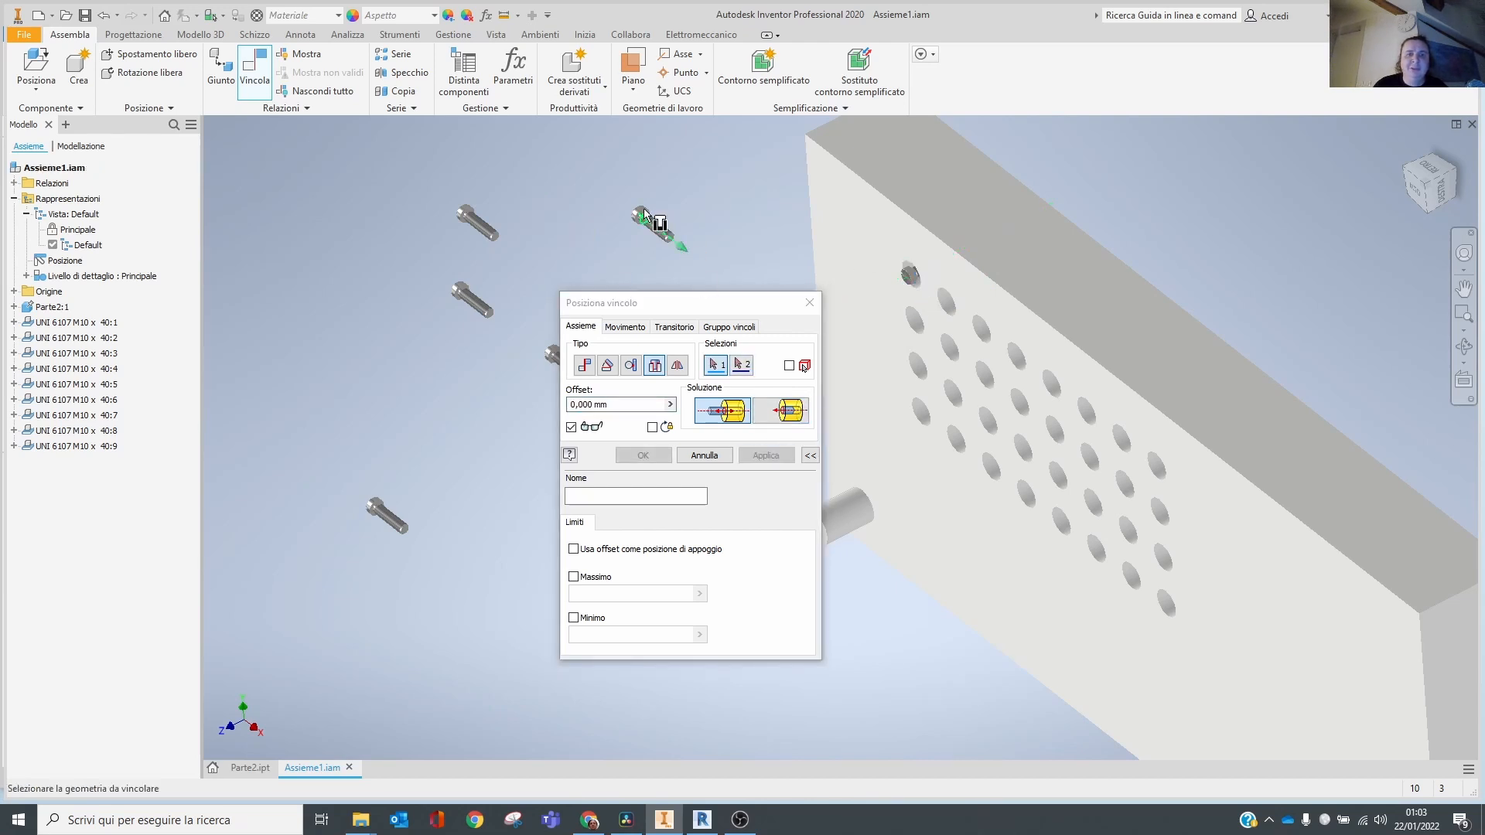
Insert-constrain three more screws into the first row's second hole, the second row's fourth hole and the fourth row's third hole.
{"action": "left_click", "coordinate": [654, 220]}
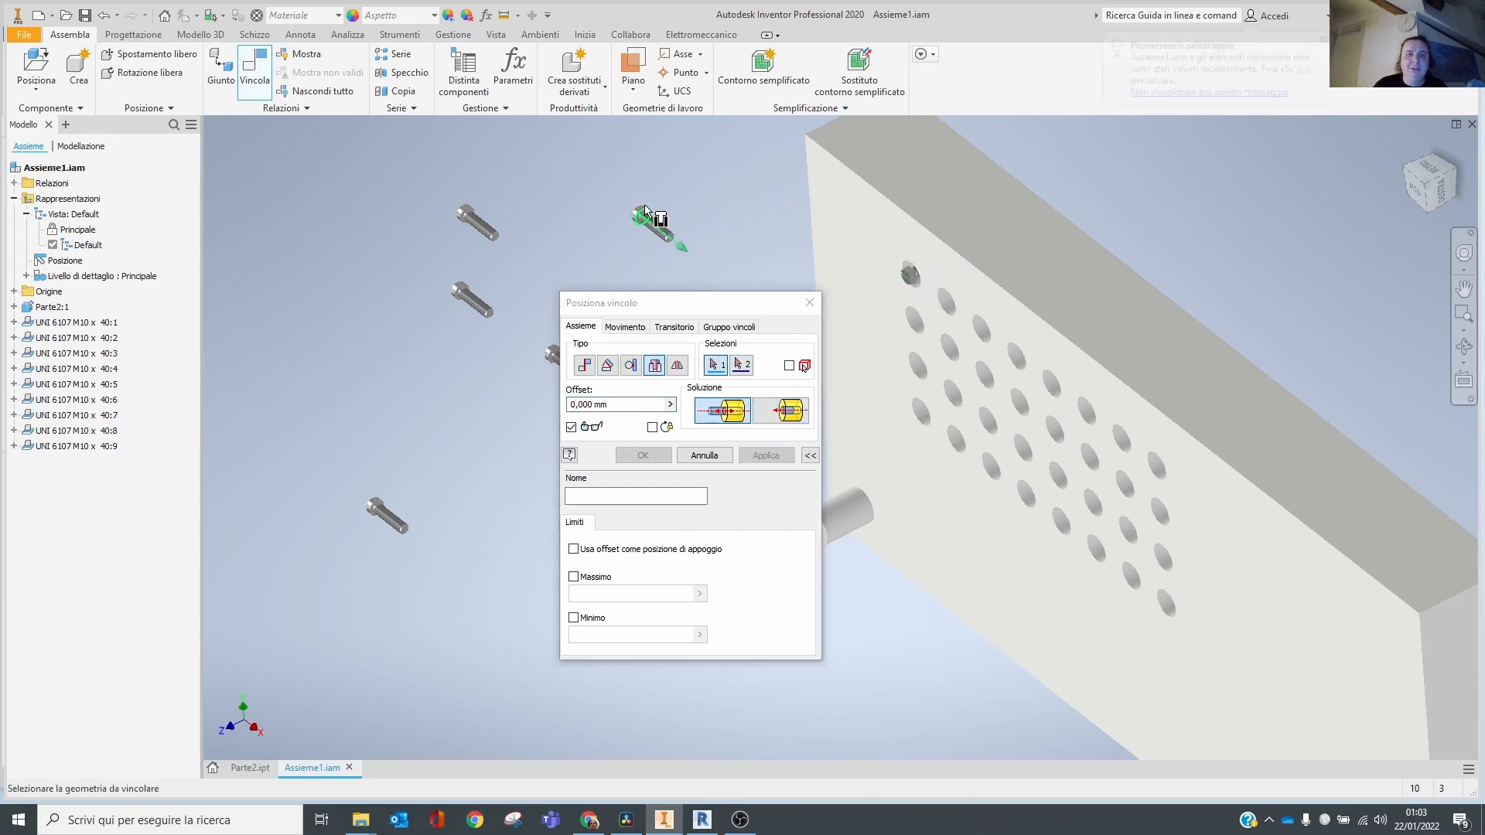
{"action": "left_click", "coordinate": [945, 311]}
{"action": "left_click", "coordinate": [766, 456]}
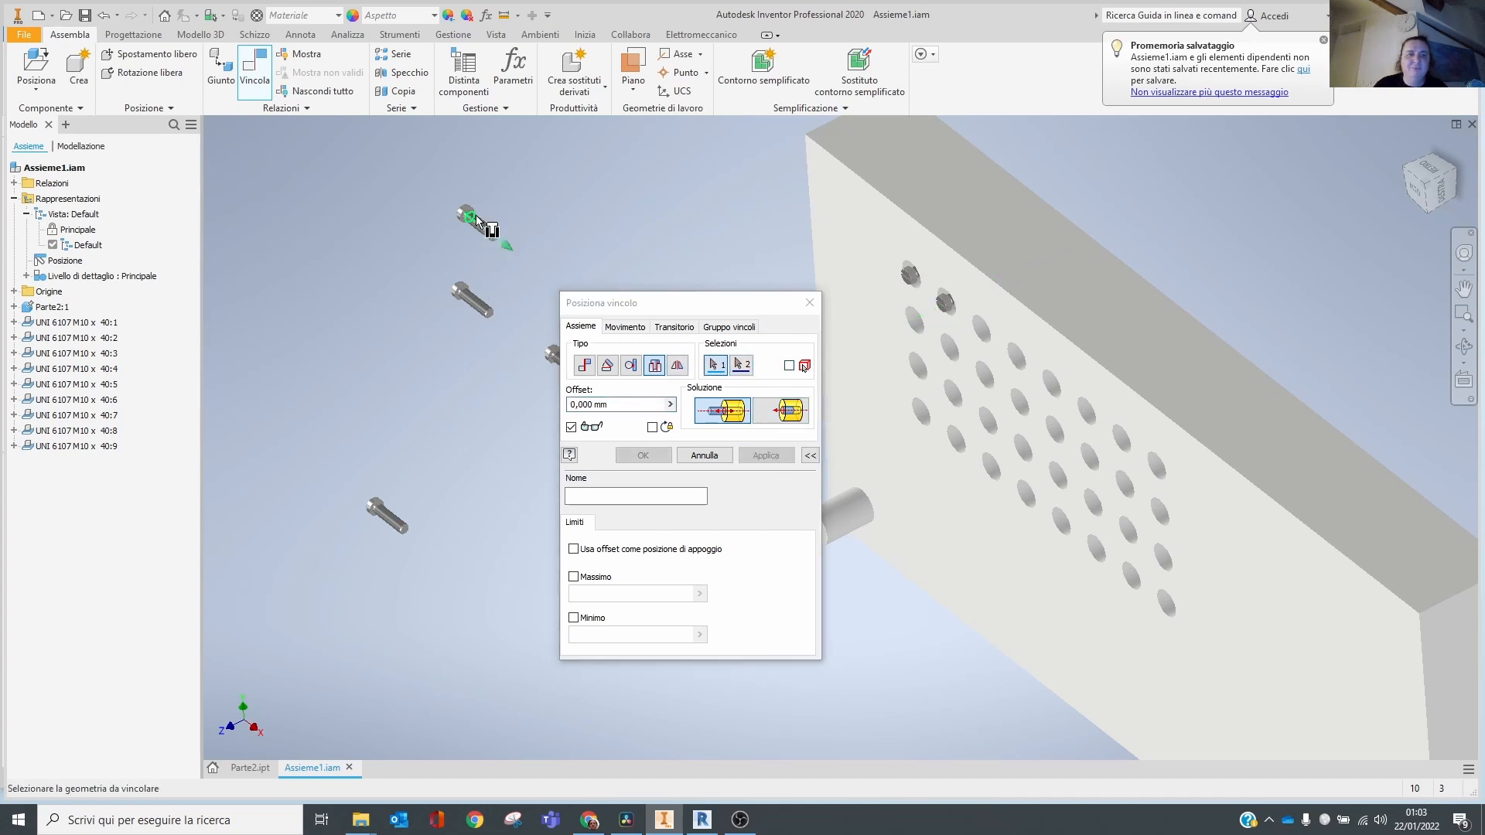
{"action": "left_click", "coordinate": [470, 219]}
{"action": "left_click", "coordinate": [1025, 404]}
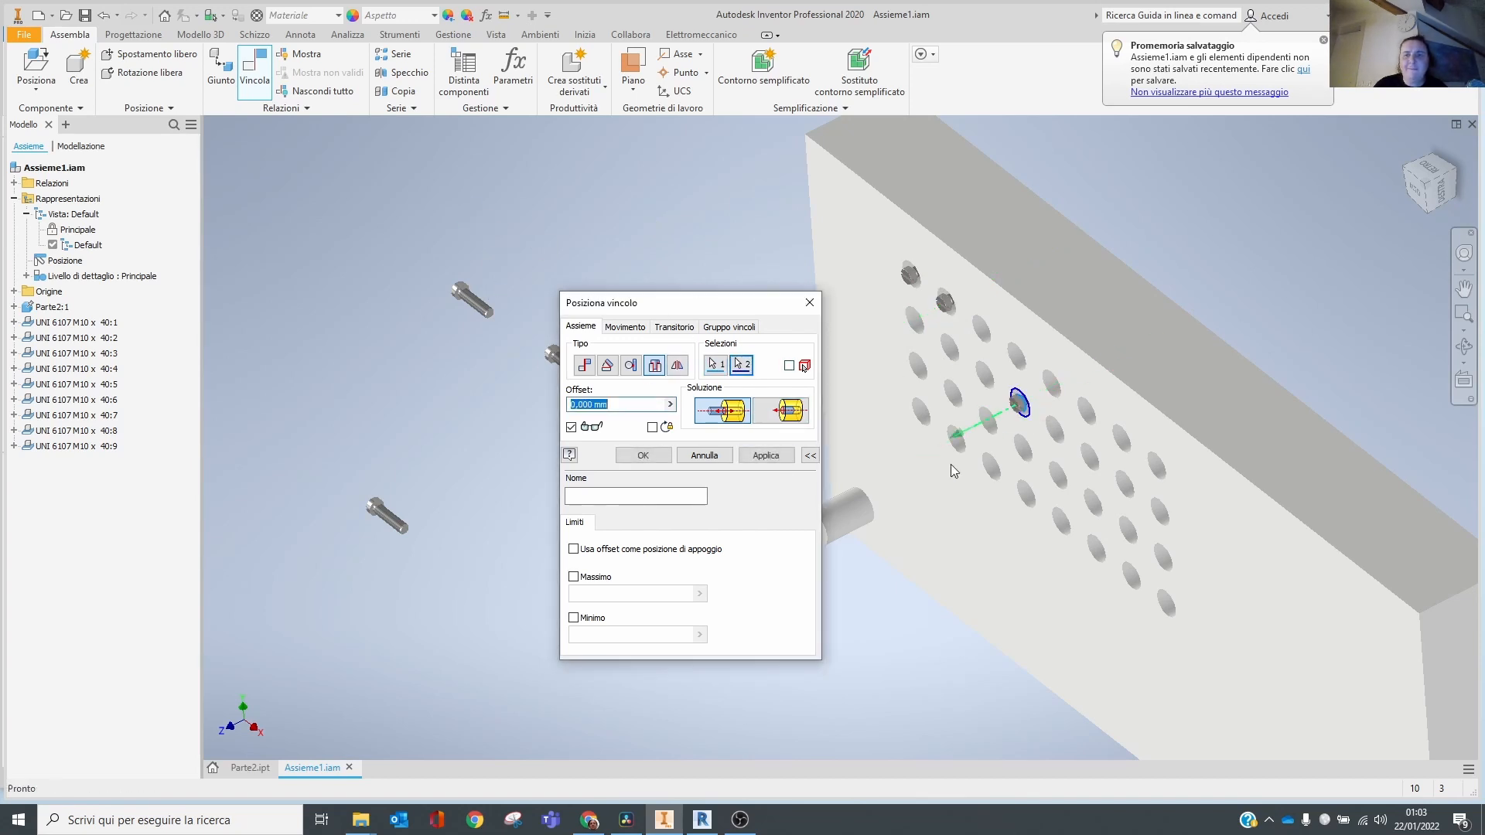
{"action": "left_click", "coordinate": [777, 458]}
{"action": "left_click", "coordinate": [466, 295]}
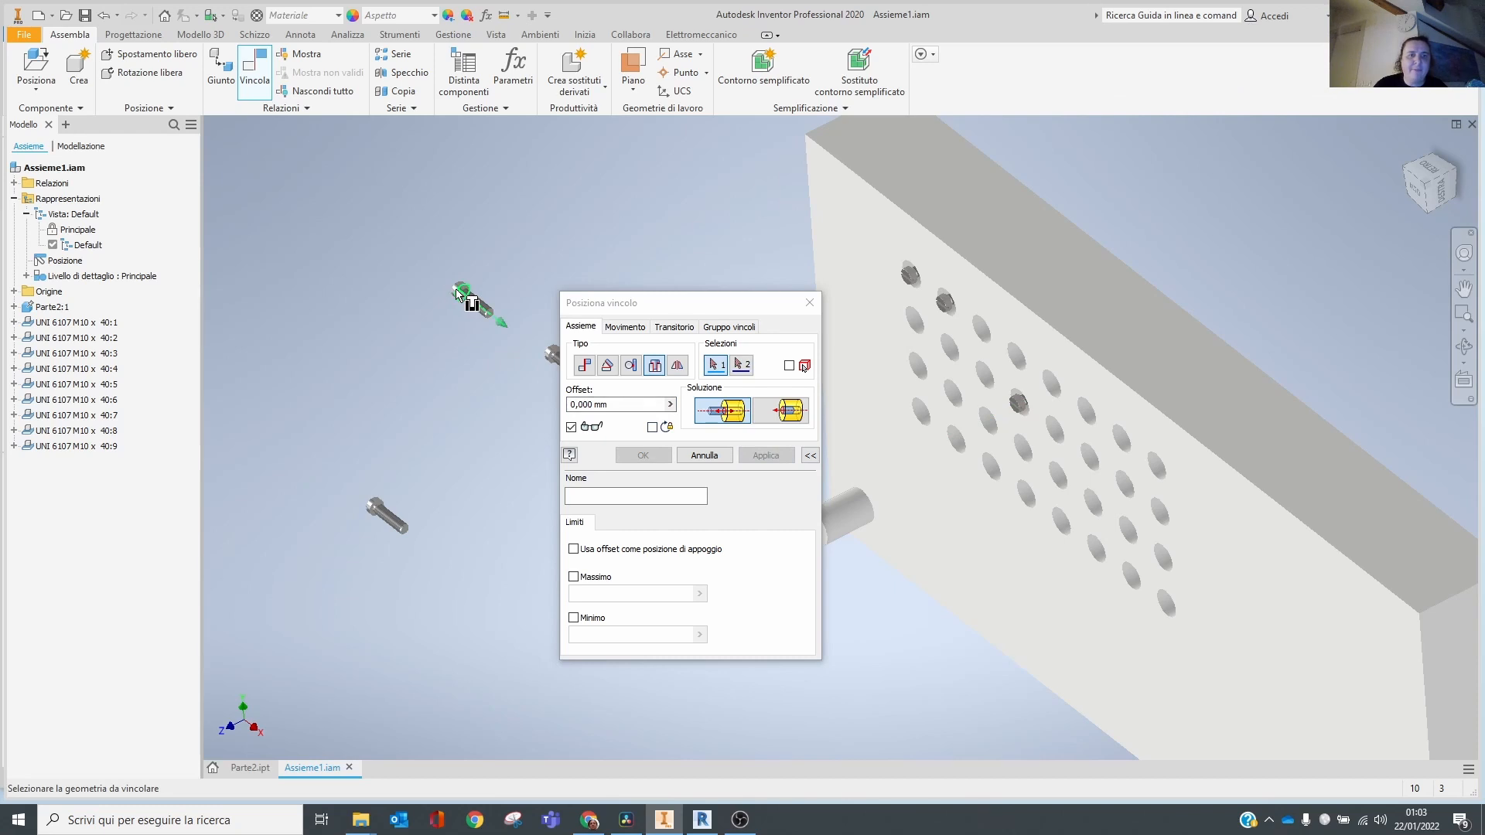
{"action": "left_click", "coordinate": [1012, 481]}
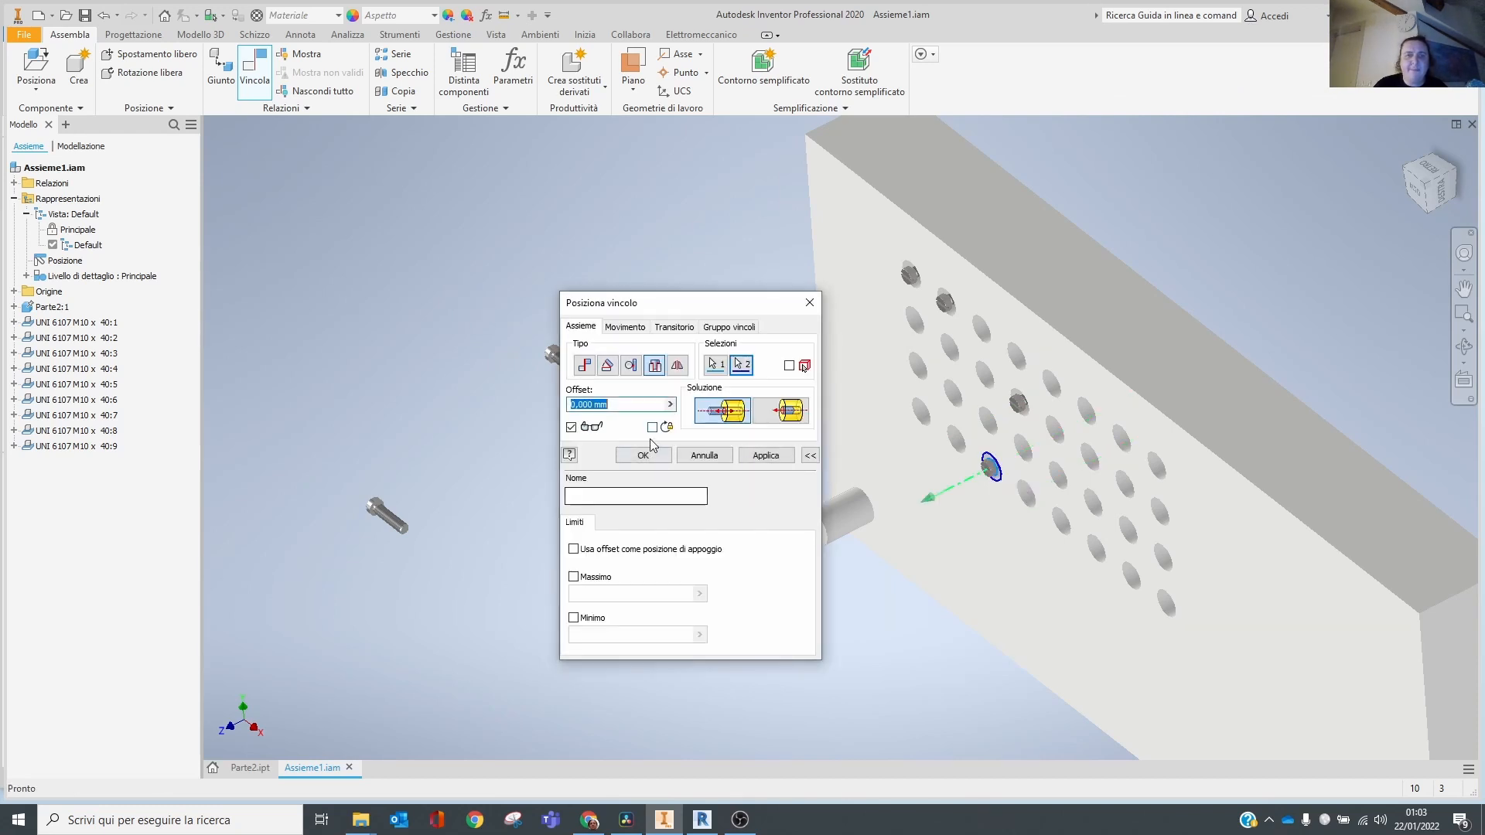
{"action": "key", "text": "Return"}
Delete the five unconstrained screws floating beside the block.
{"action": "left_click_drag", "start_coordinate": [705, 619], "coordinate": [384, 284]}
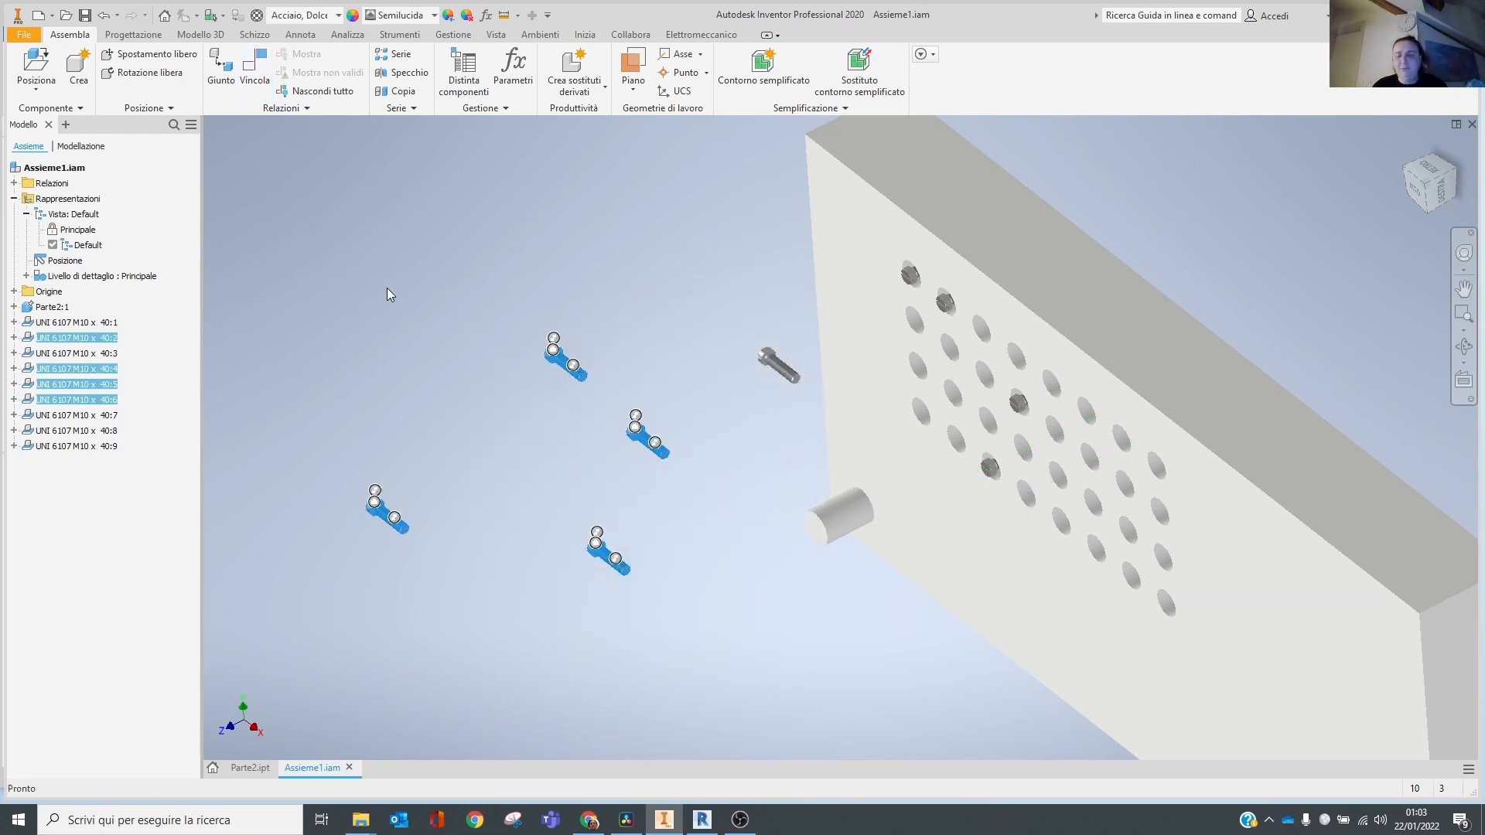
{"action": "key", "text": "Delete"}
{"action": "left_click", "coordinate": [777, 372]}
{"action": "key", "text": "Delete"}
{"action": "middle_click_drag", "start_coordinate": [703, 374], "coordinate": [589, 372]}
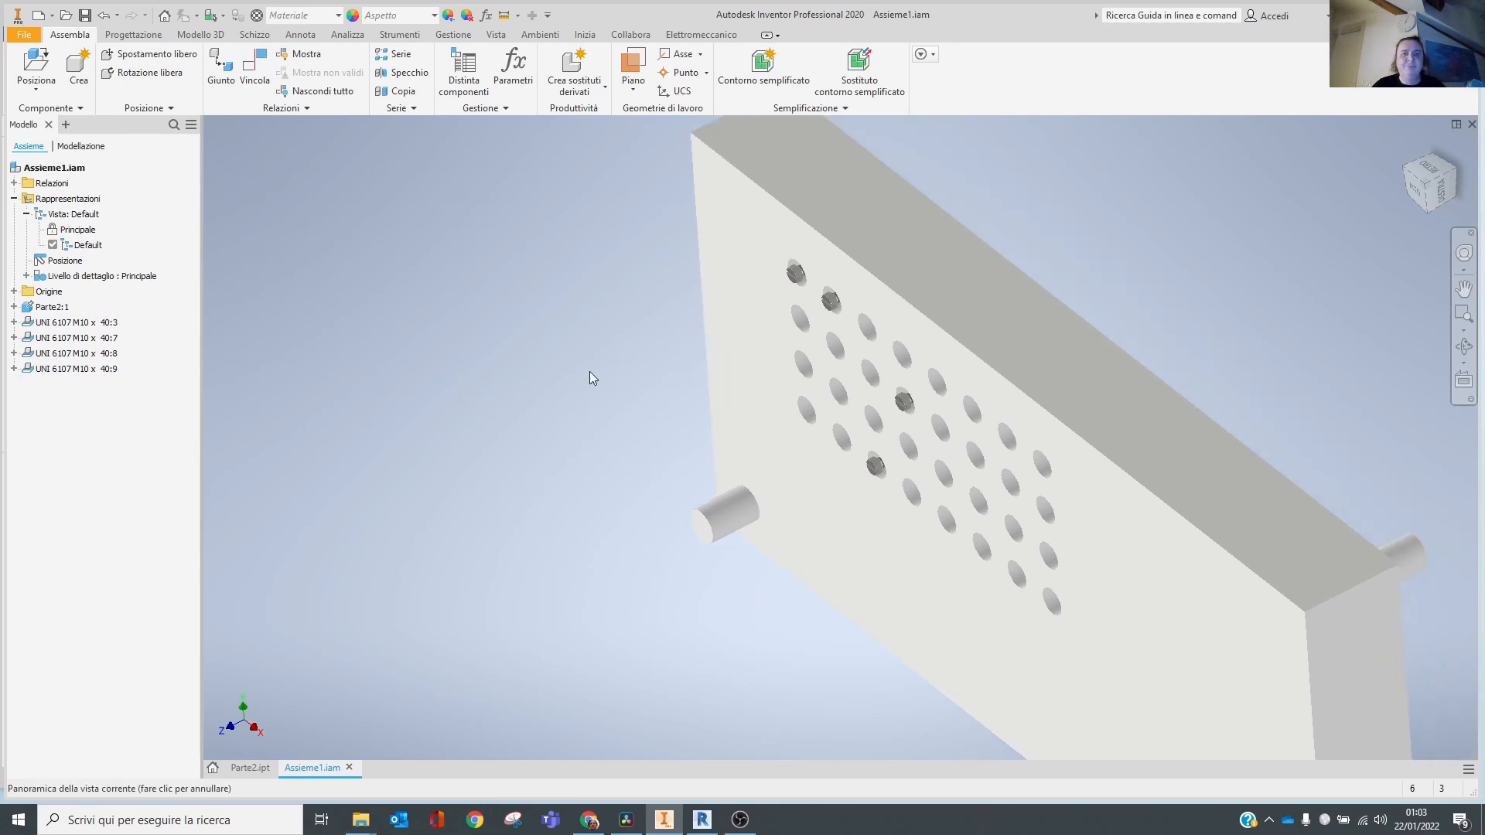
Change the assembly's visual style to shaded with visible edges.
{"action": "left_click", "coordinate": [467, 36]}
{"action": "left_click", "coordinate": [495, 35]}
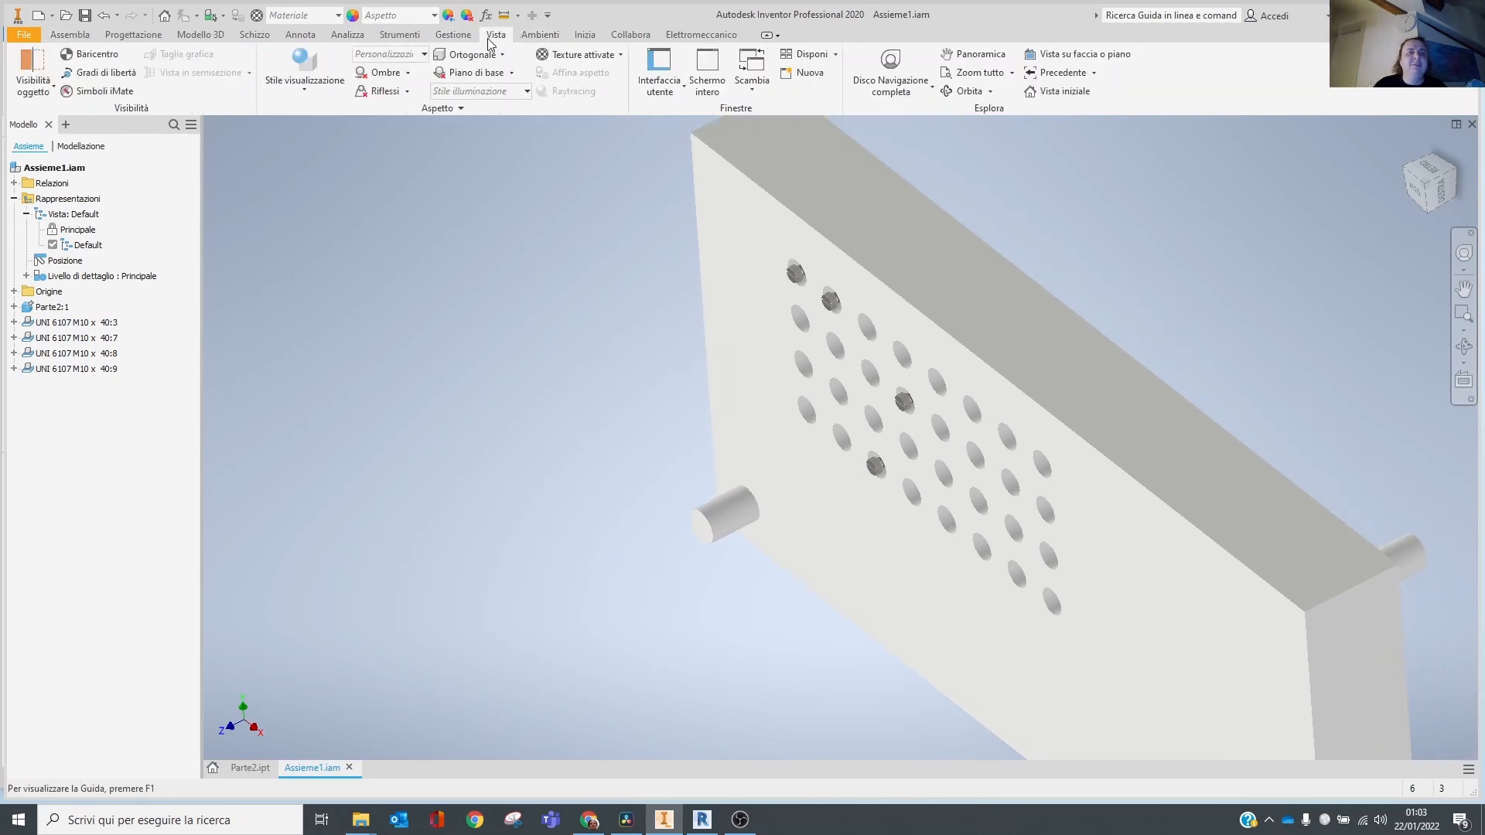
{"action": "left_click", "coordinate": [314, 91]}
{"action": "left_click", "coordinate": [300, 180]}
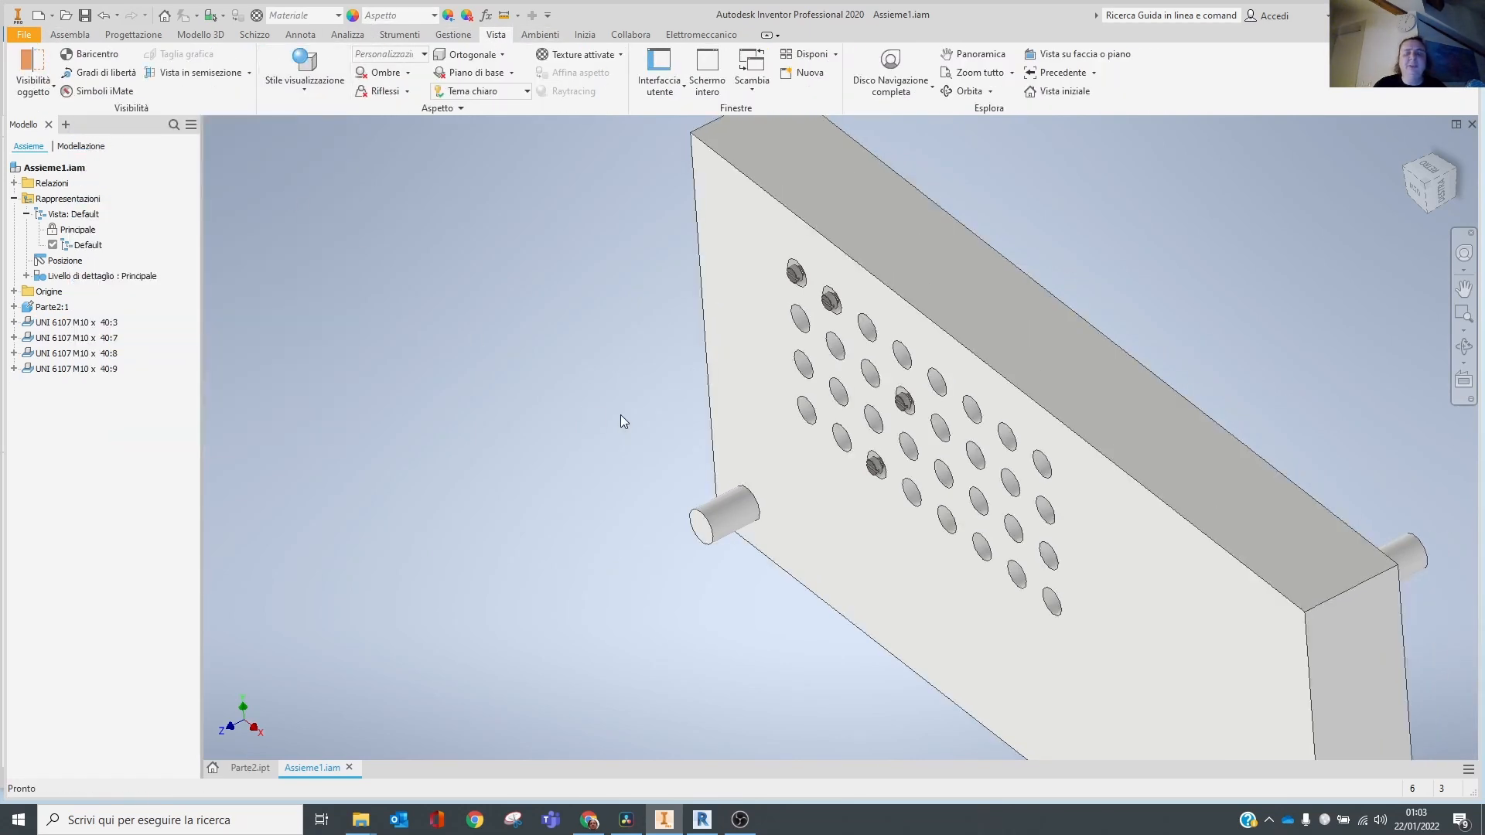
{"action": "mouse_move", "coordinate": [620, 415]}
{"action": "middle_mouse_down", "text": "shift"}
{"action": "mouse_move", "coordinate": [697, 358]}
{"action": "mouse_move", "coordinate": [473, 302]}
{"action": "mouse_move", "coordinate": [905, 347]}
{"action": "middle_mouse_up", "text": "shift"}
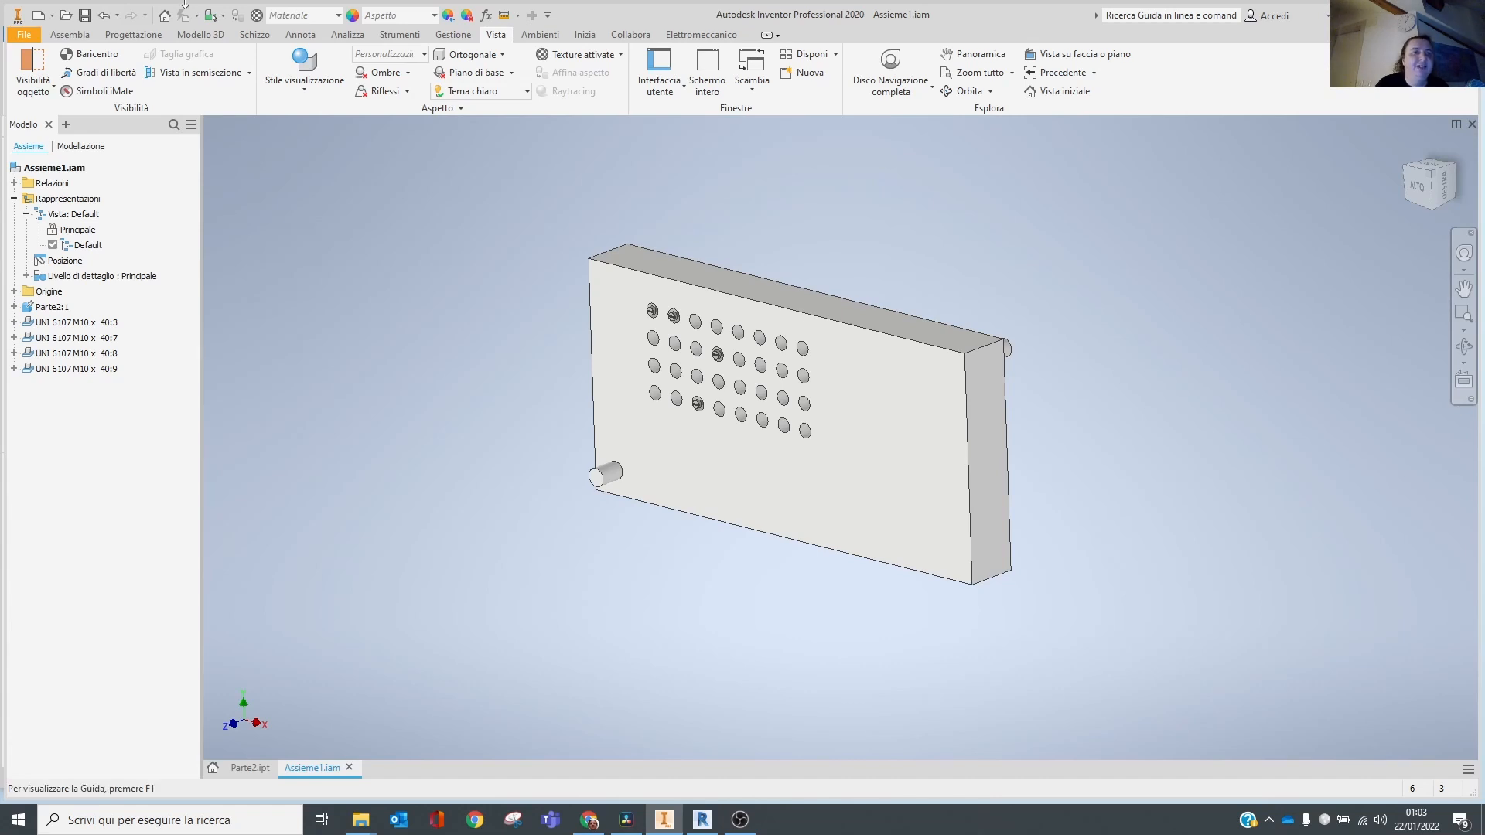
Save Assieme1.iam together with its dependent Parte2.ipt, and enter the BIM Content environment.
{"action": "left_click", "coordinate": [85, 14]}
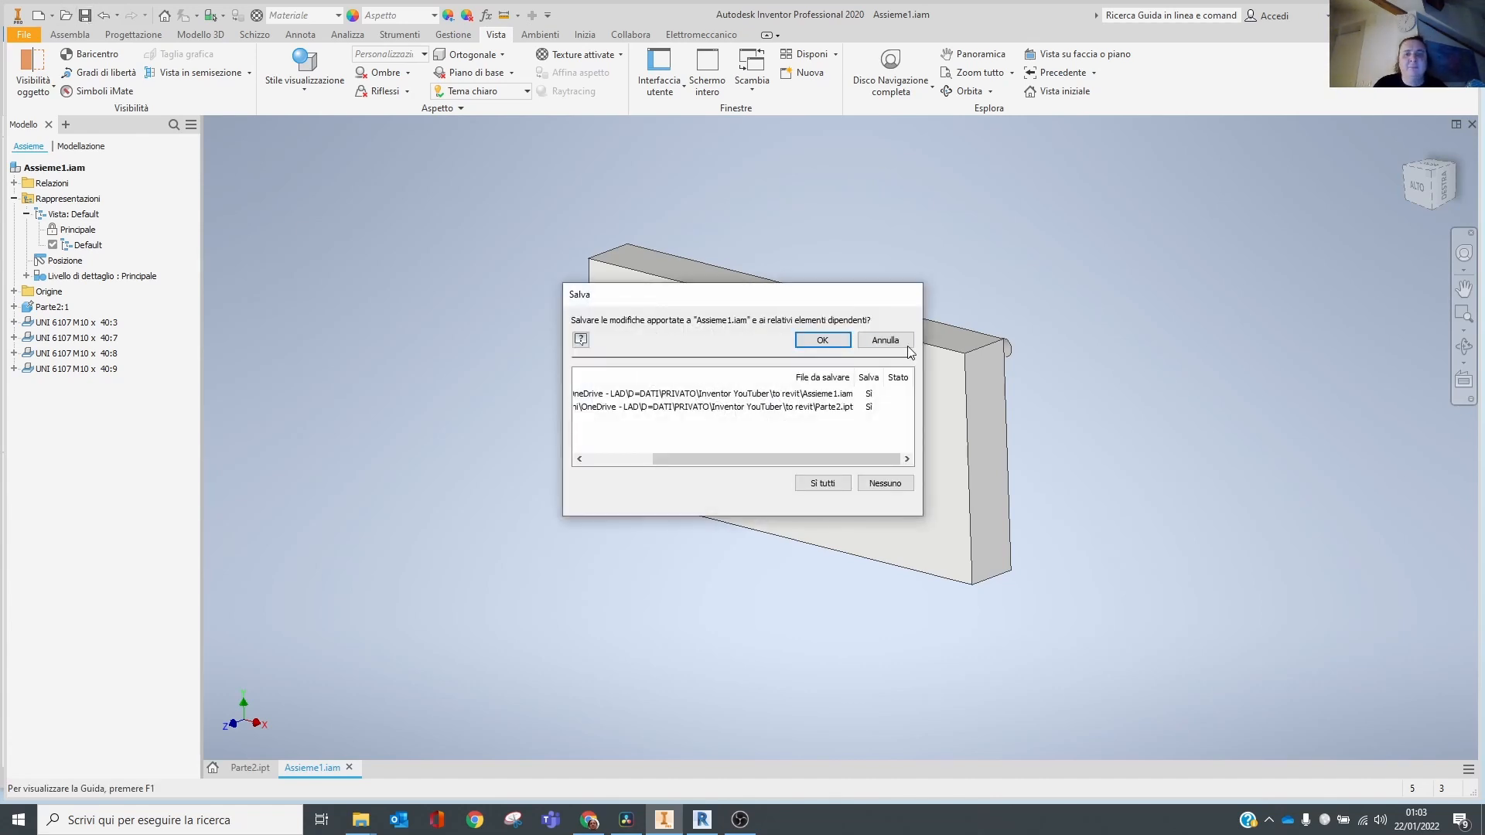
{"action": "left_click", "coordinate": [822, 341]}
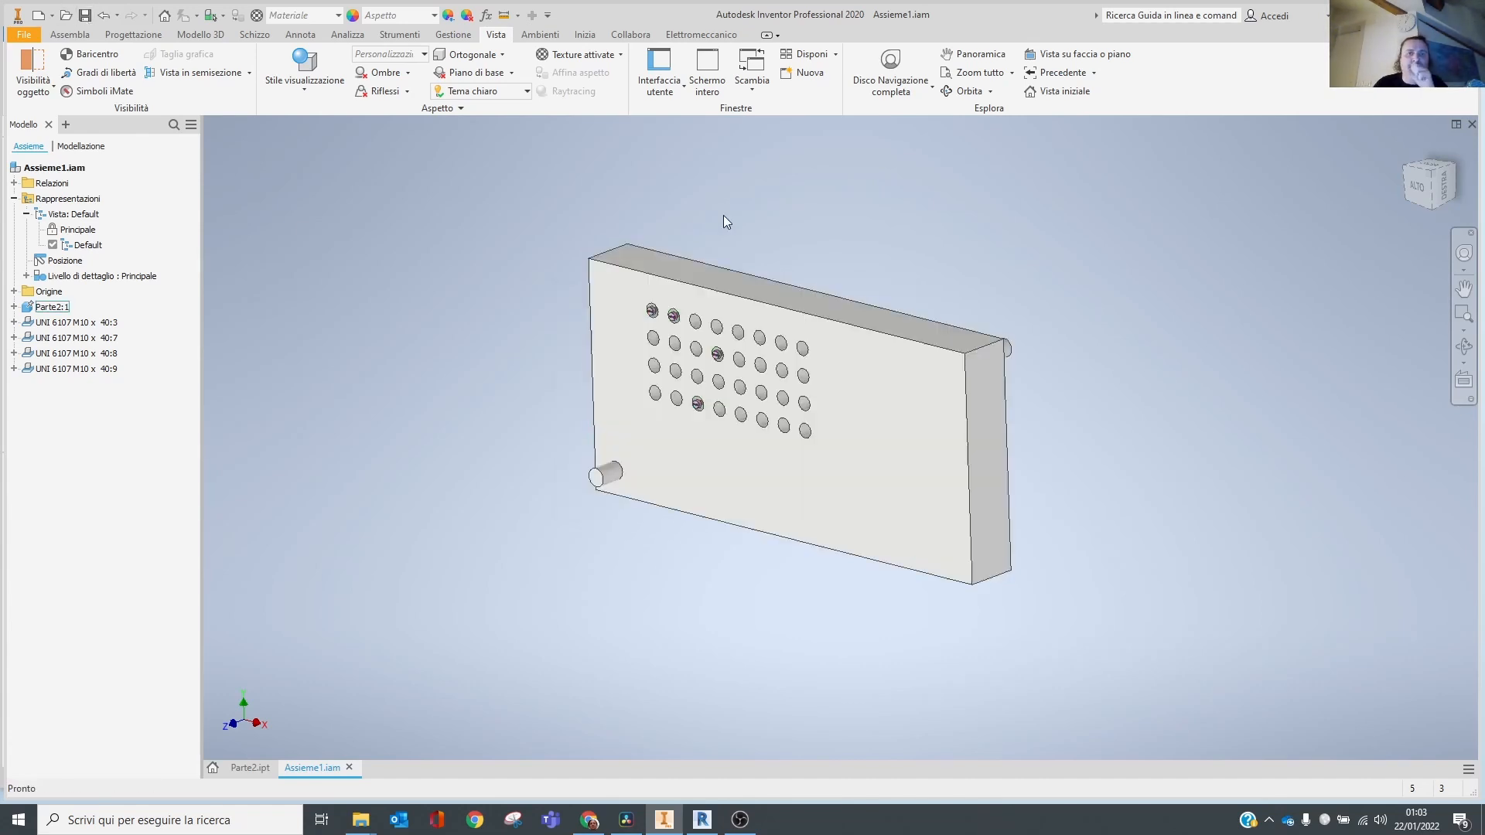
{"action": "left_click", "coordinate": [540, 34]}
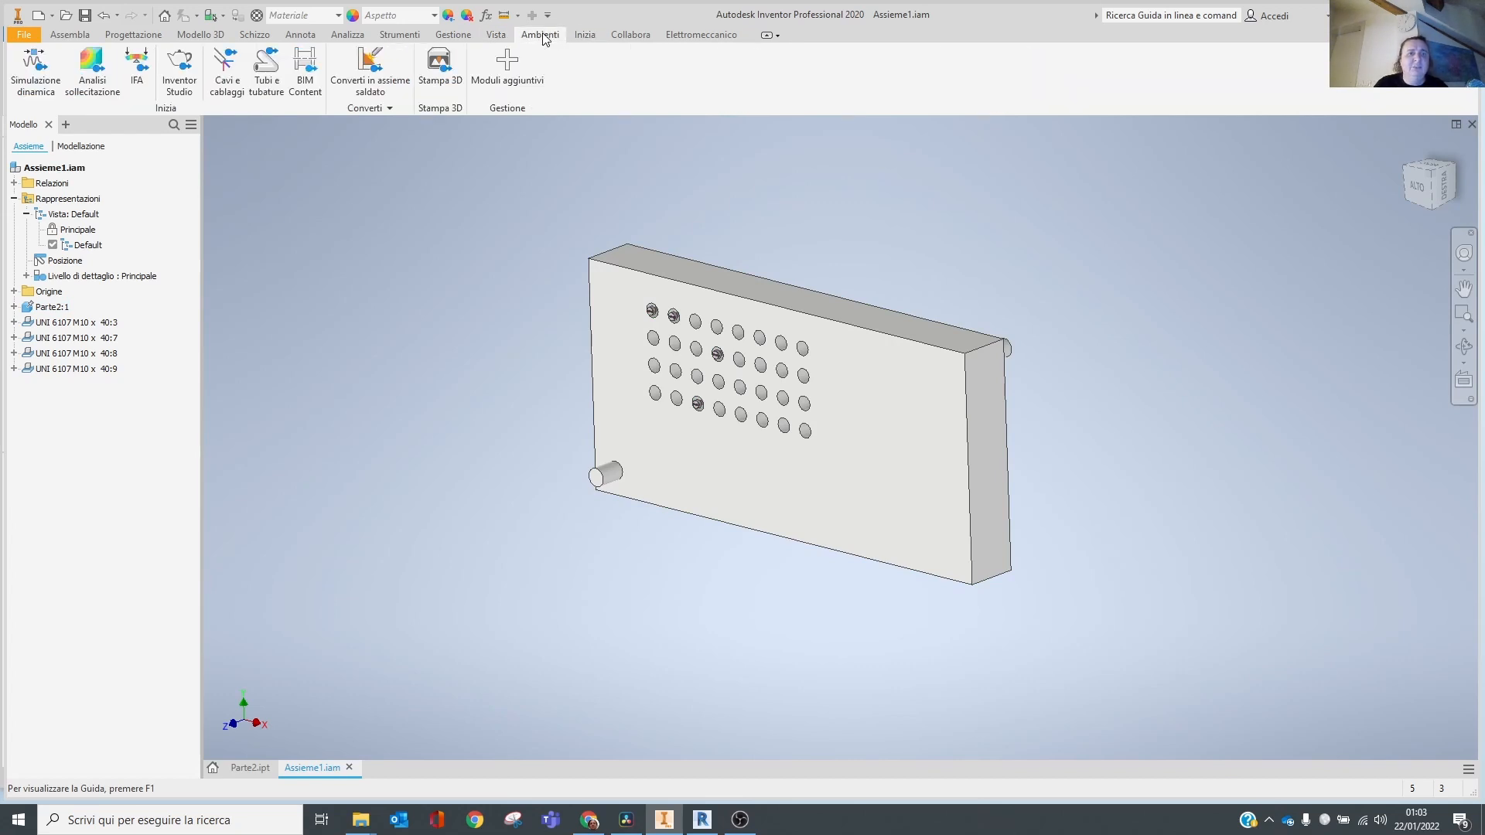
{"action": "left_click", "coordinate": [304, 74]}
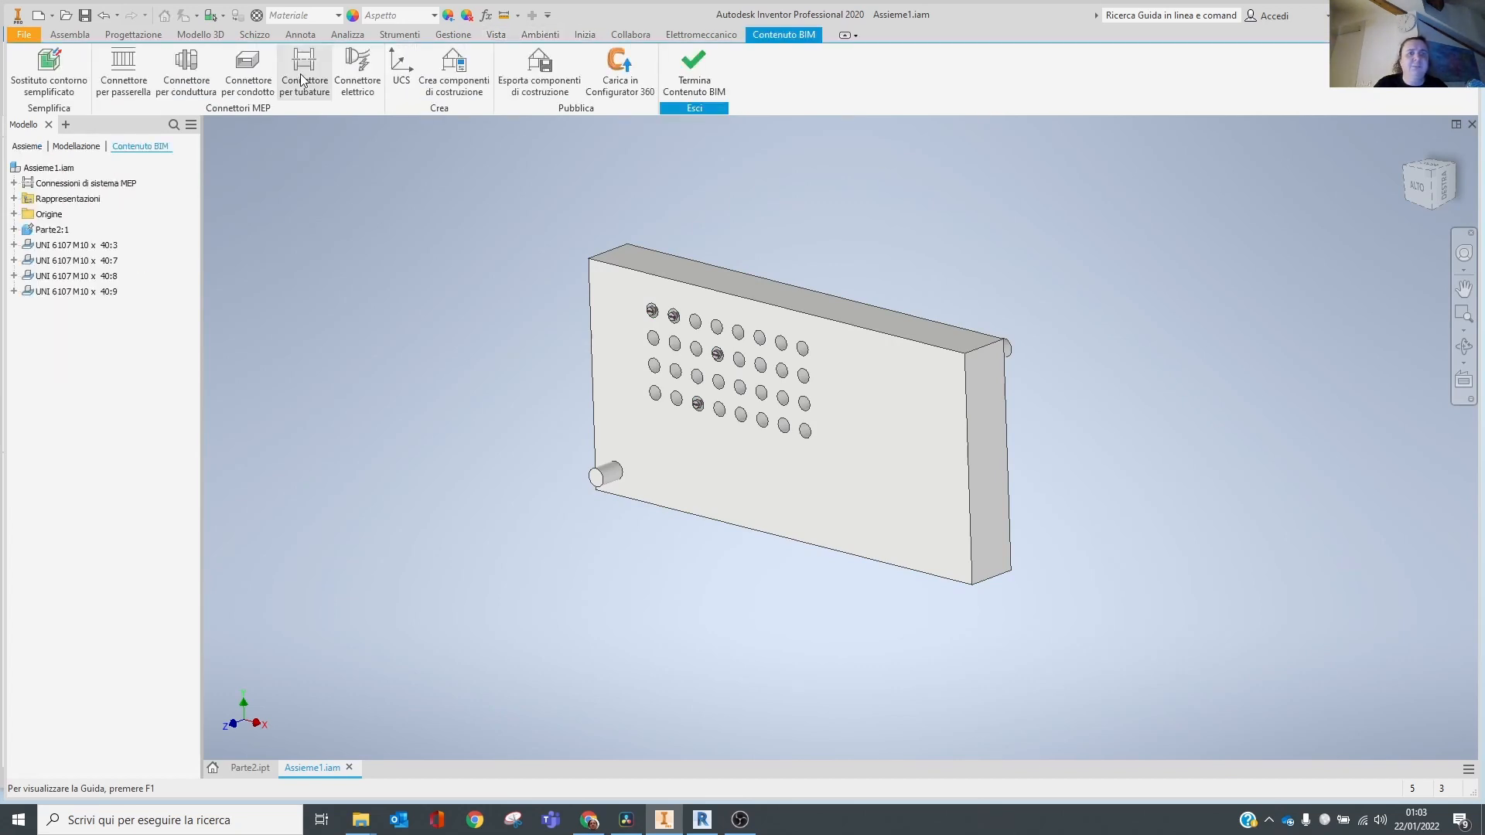
{"action": "middle_click_drag", "start_coordinate": [590, 281], "coordinate": [557, 291], "text": "shift"}
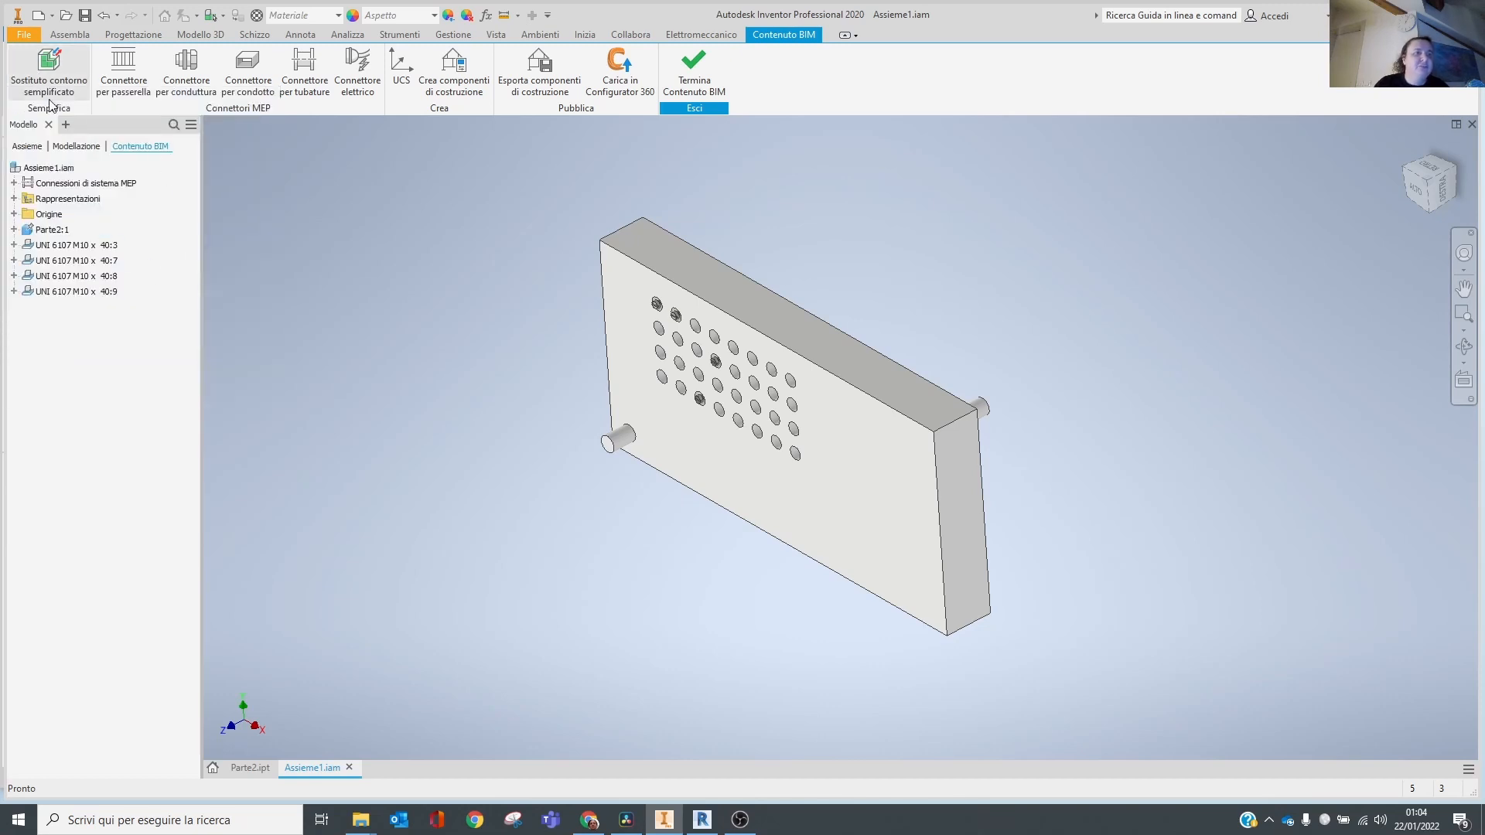
{"action": "left_click", "coordinate": [42, 74]}
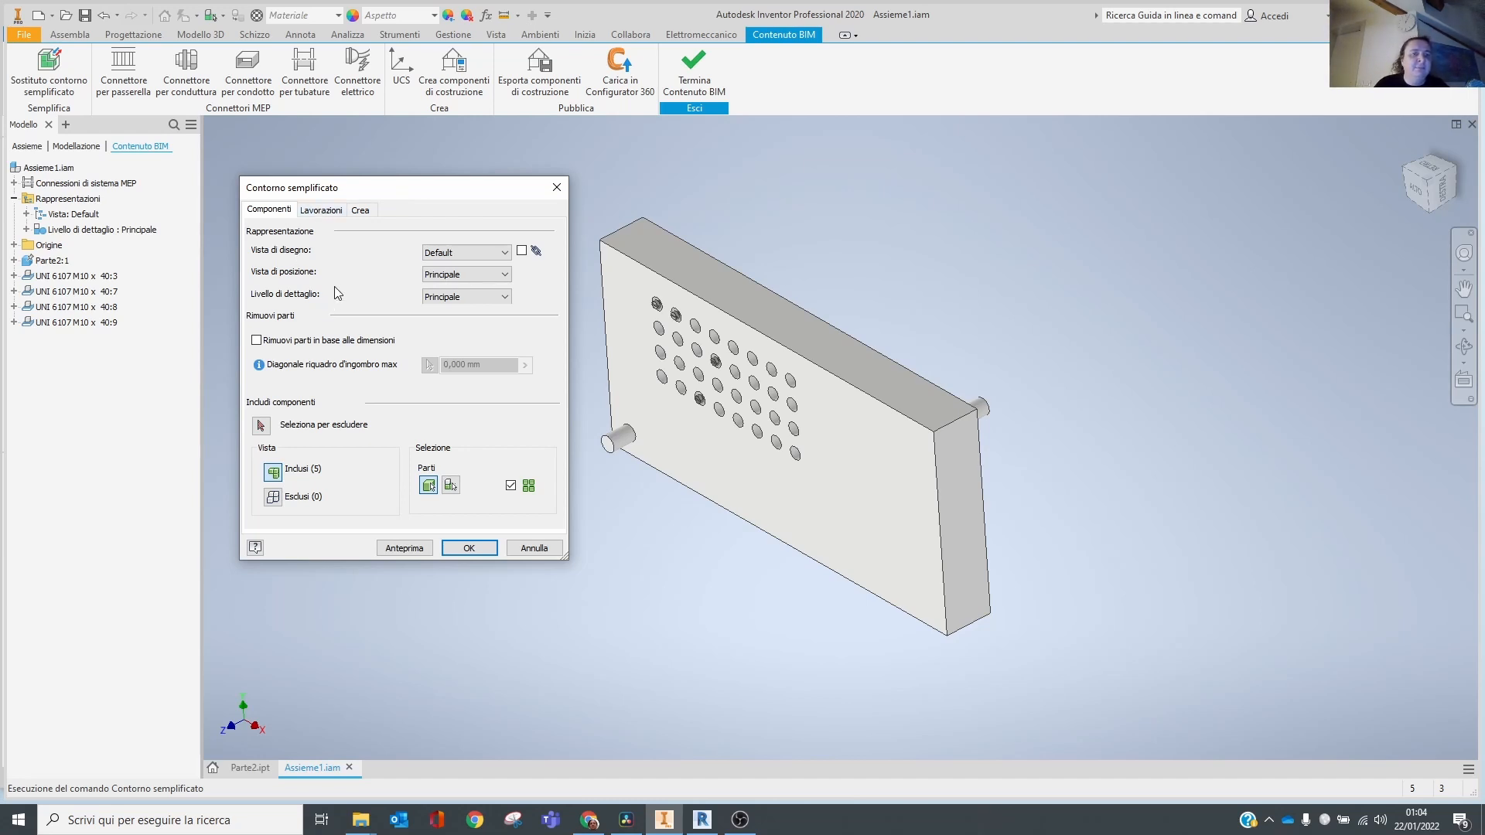
{"action": "left_click", "coordinate": [322, 342]}
{"action": "key", "text": "Tab"}
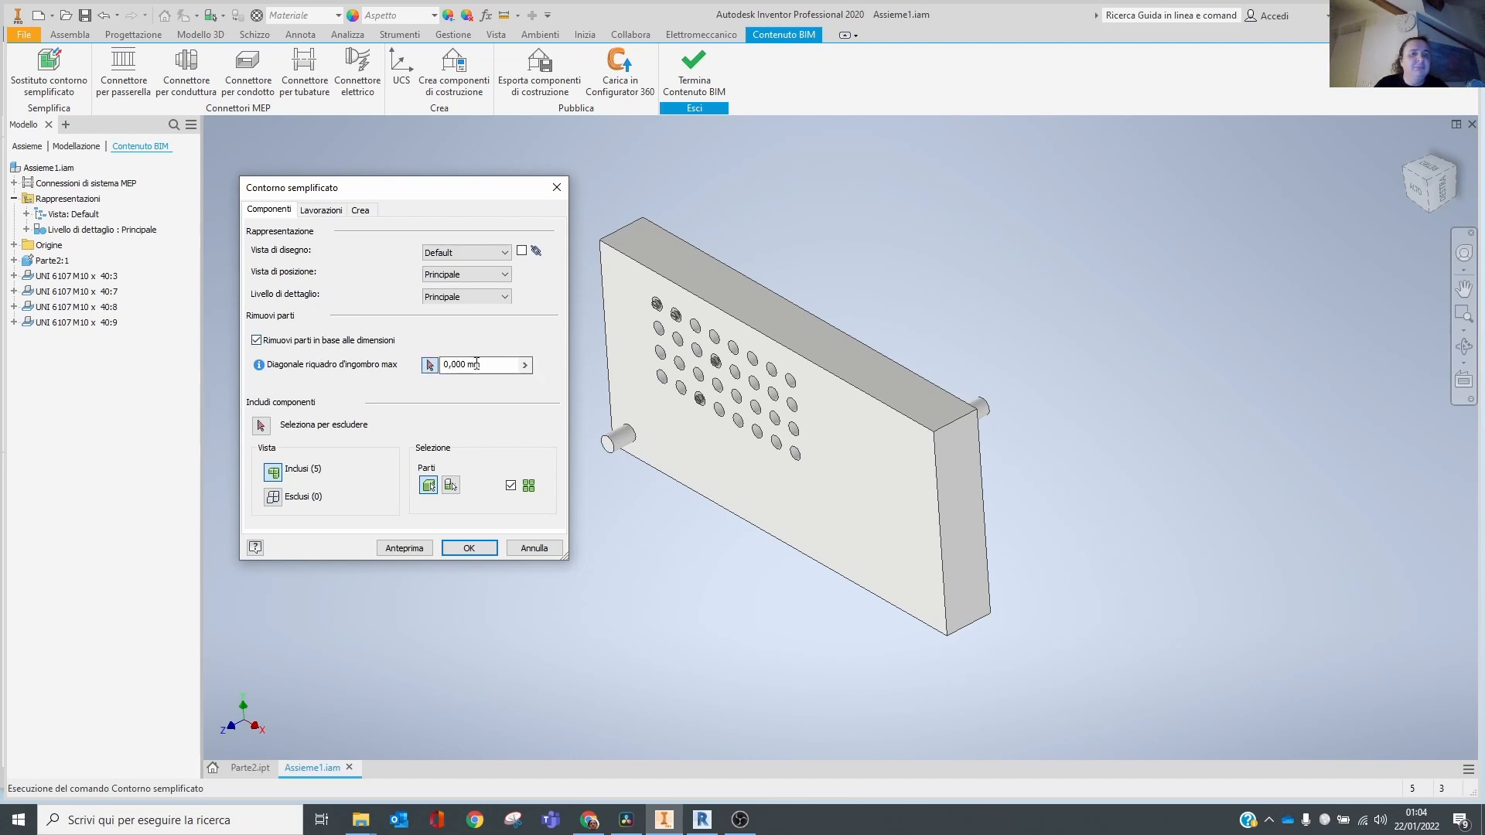
{"action": "type", "text": "50"}
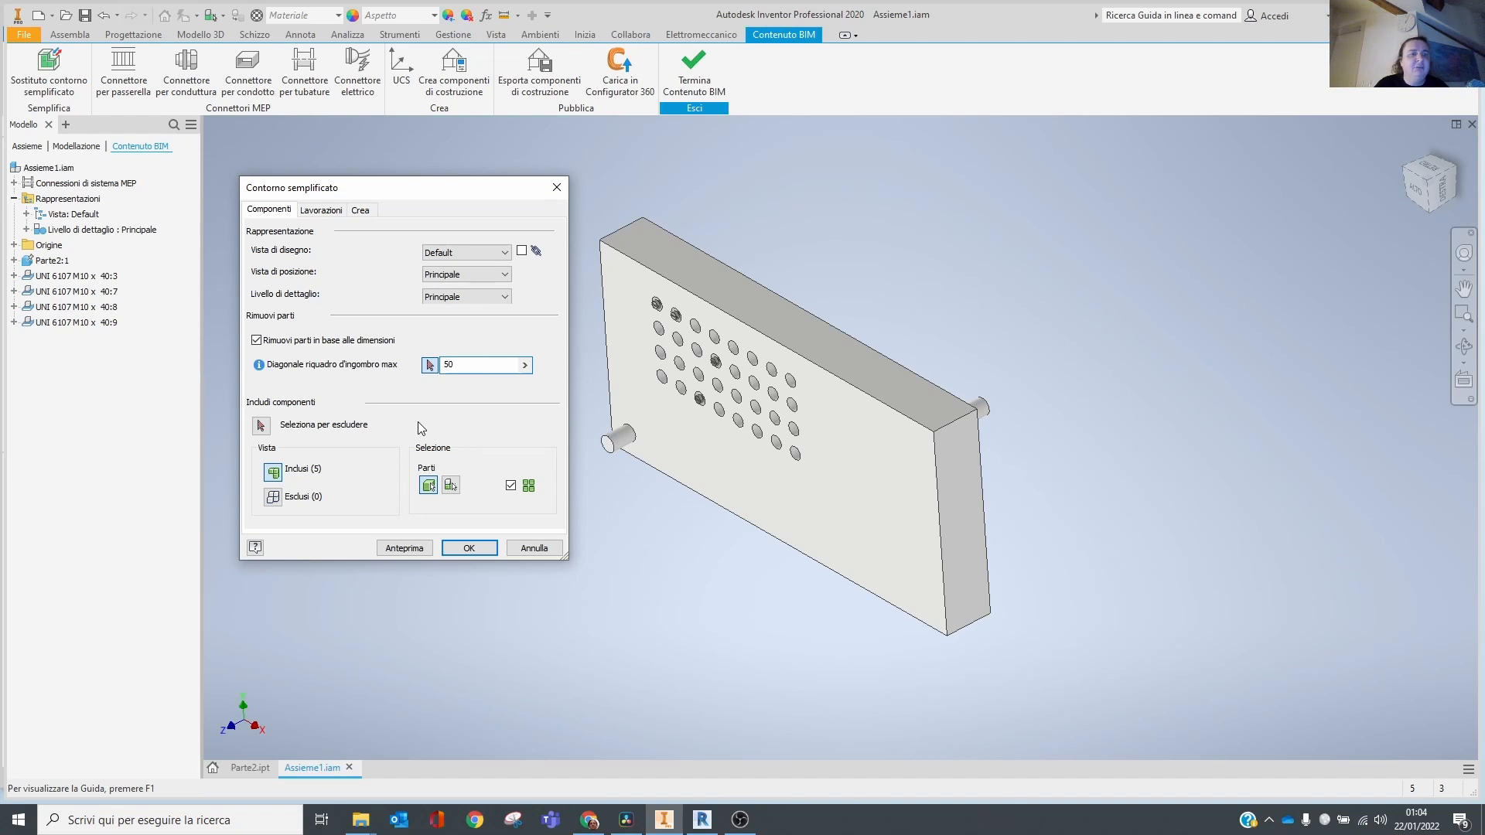
{"action": "left_click", "coordinate": [404, 548]}
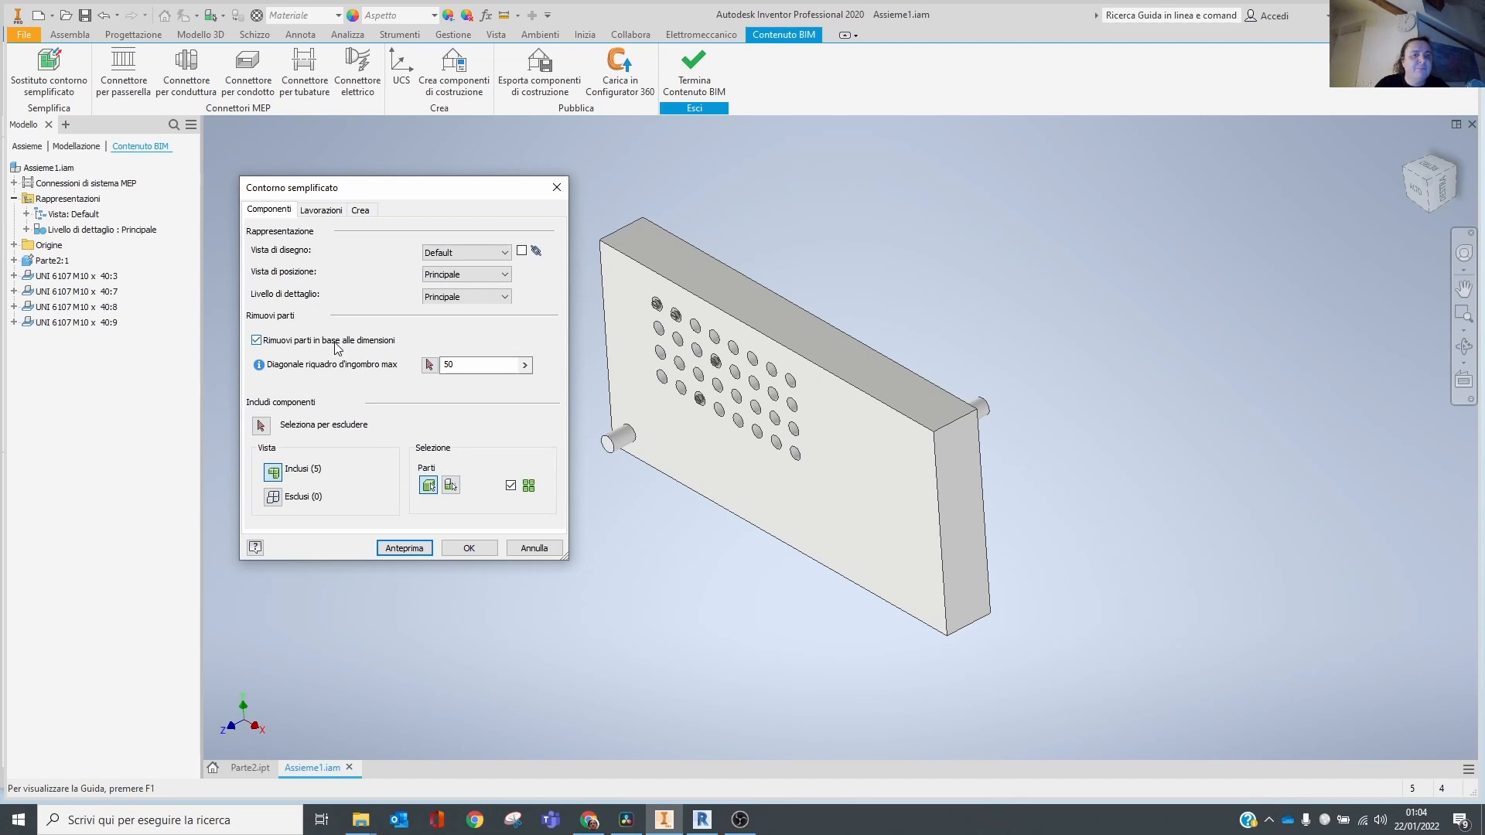
{"action": "left_click", "coordinate": [430, 365]}
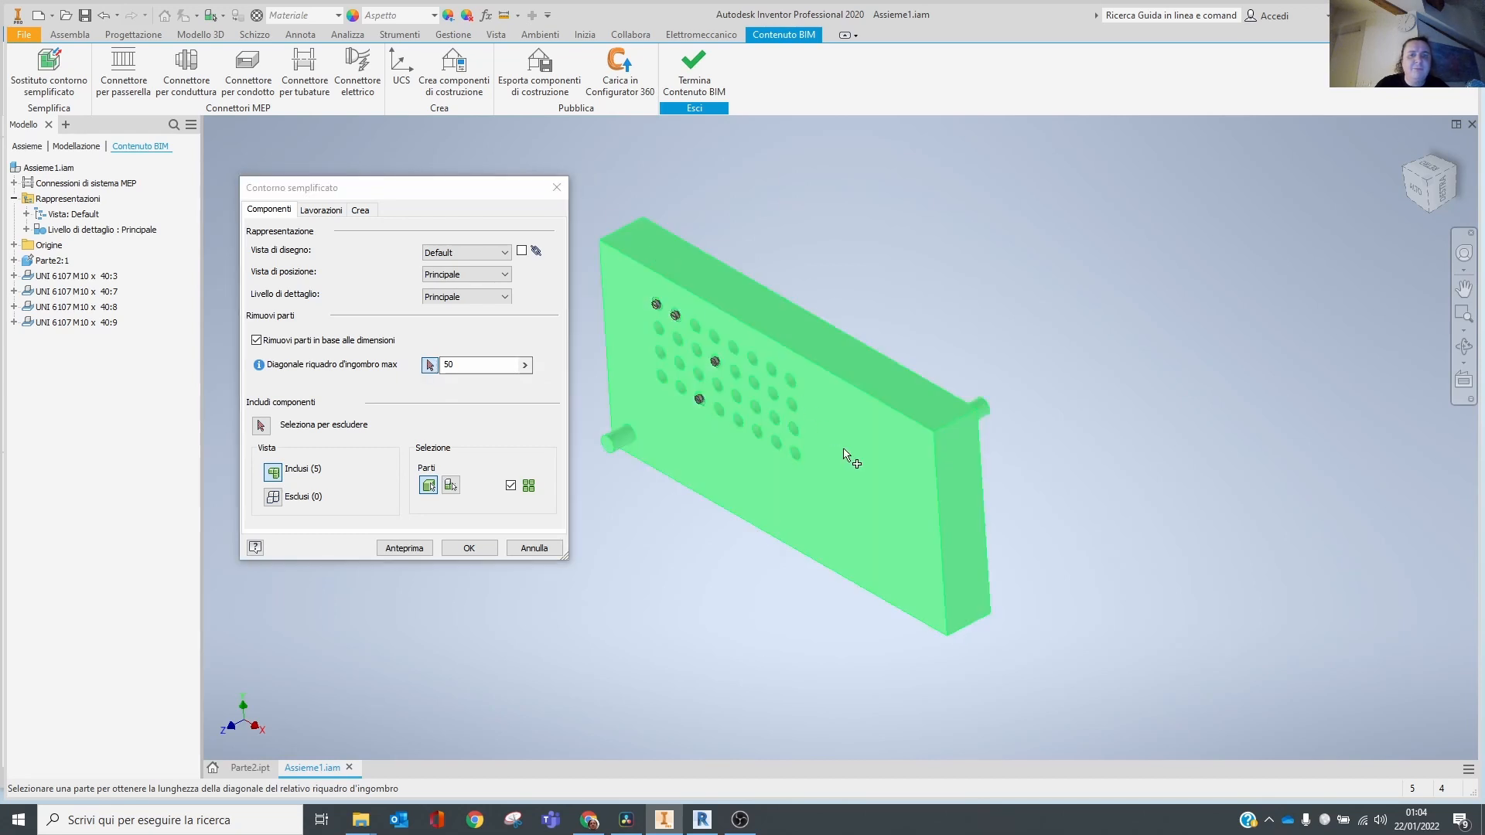
{"action": "left_click", "coordinate": [715, 365]}
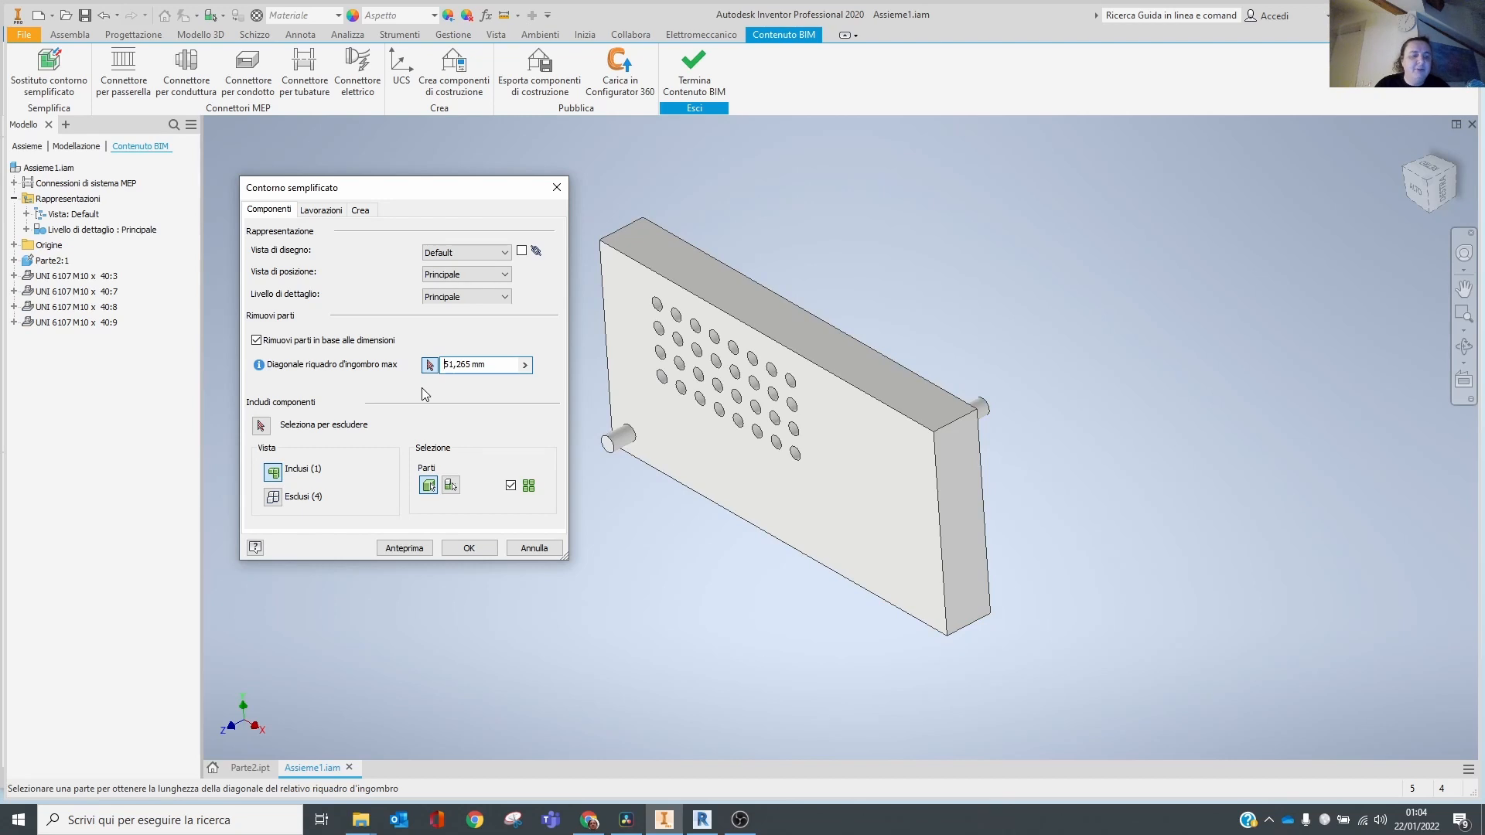
{"action": "key", "text": "Escape"}
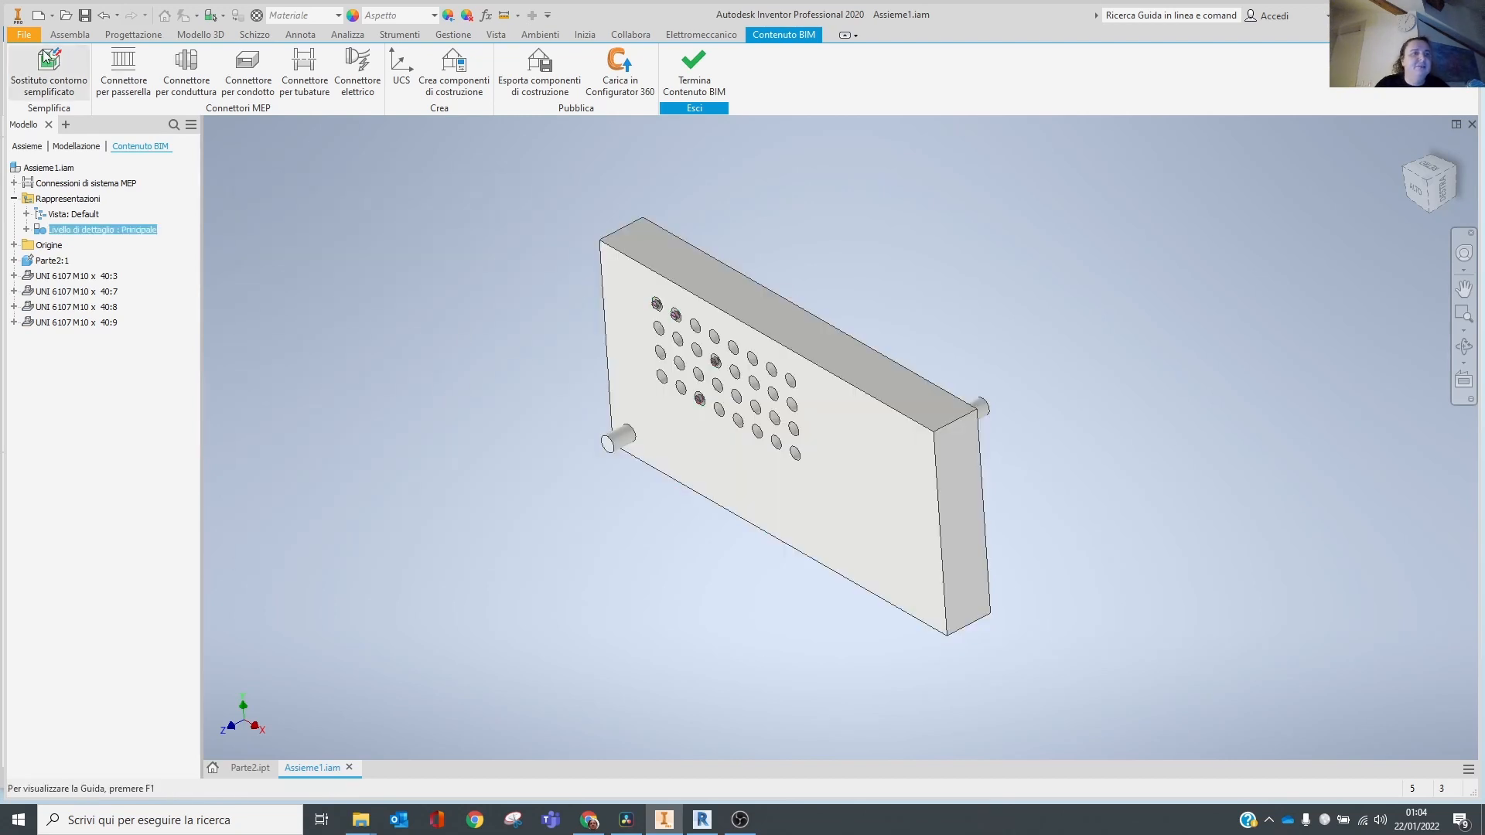
Start a simplified shrinkwrap substitute and remove parts by size, with a maximum bounding box diagonal of 60 mm.
{"action": "left_click", "coordinate": [49, 68]}
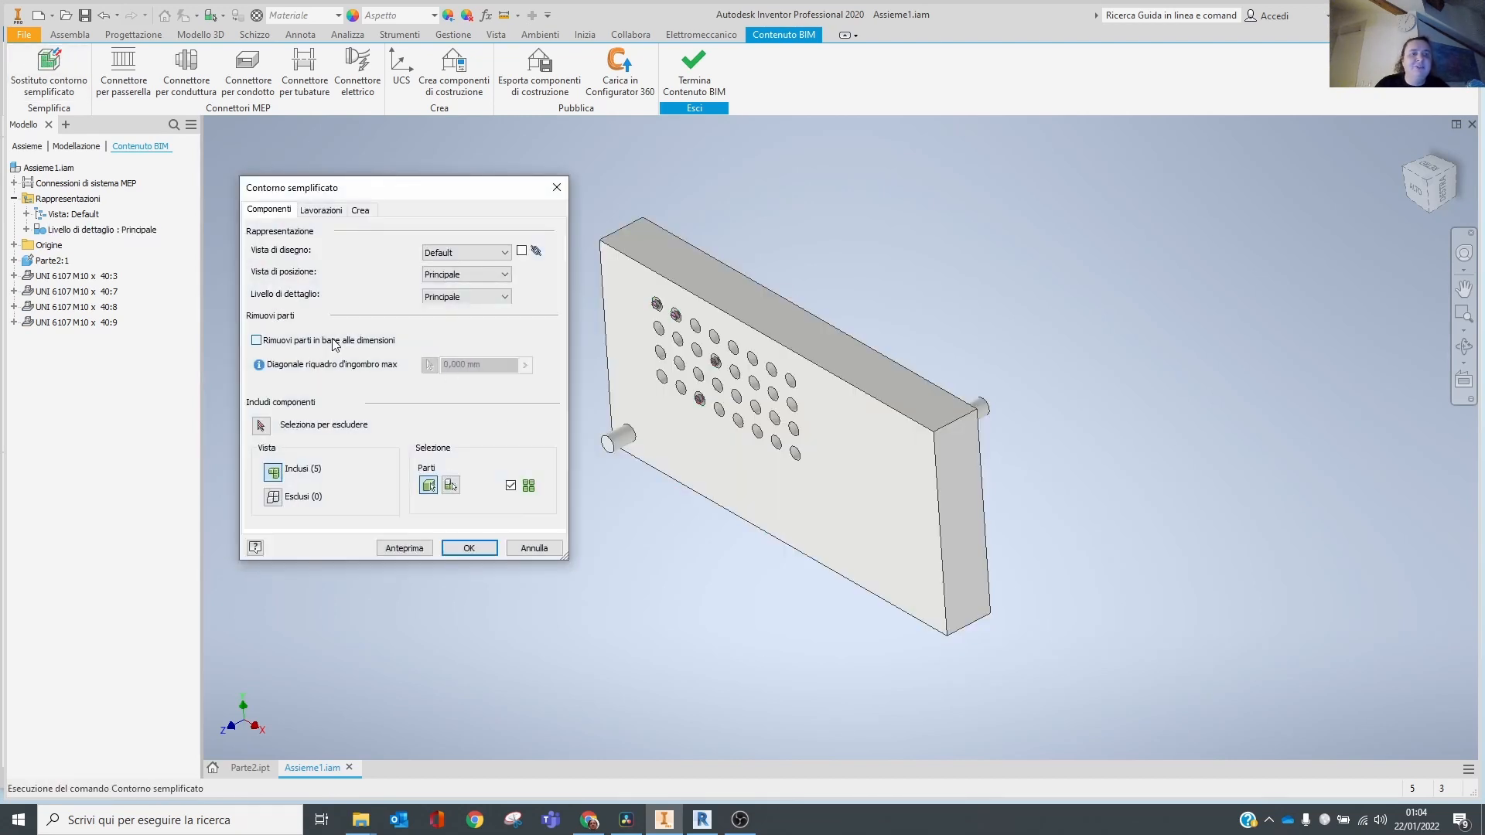
{"action": "left_click", "coordinate": [334, 345]}
{"action": "left_click", "coordinate": [479, 365]}
{"action": "type", "text": "6"}
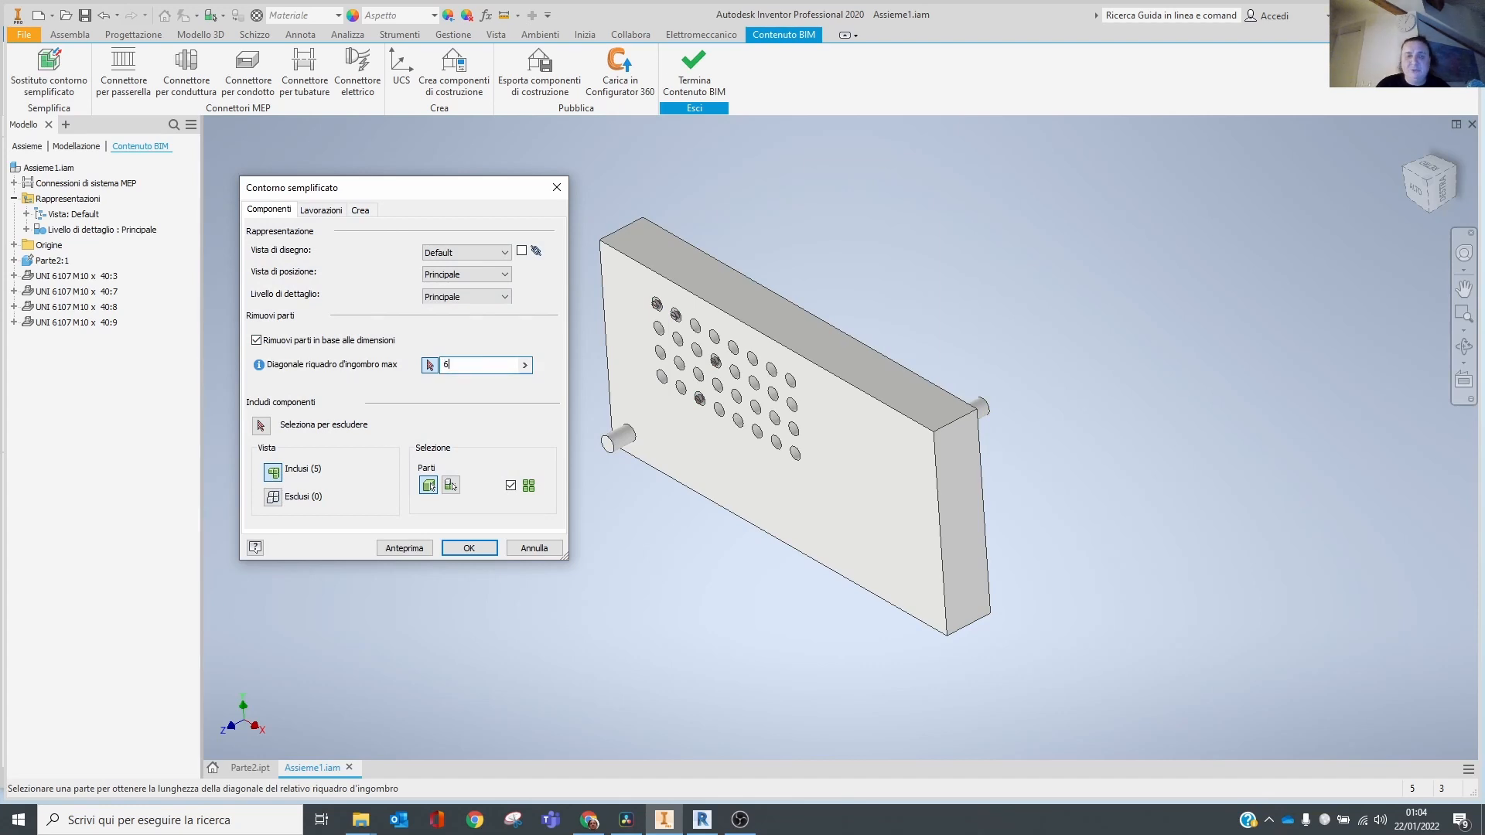
{"action": "type", "text": "0"}
{"action": "left_click", "coordinate": [431, 484]}
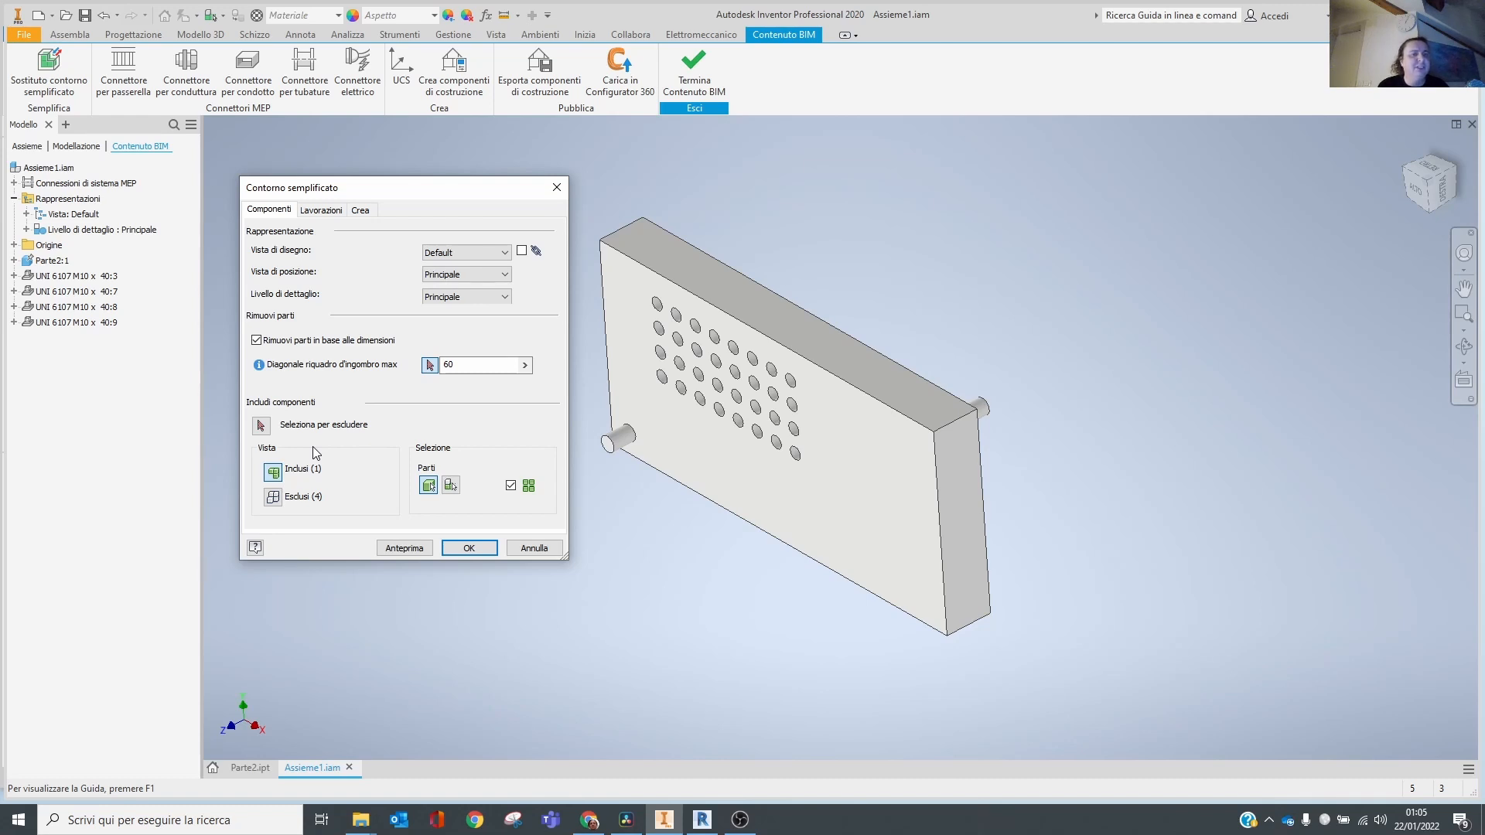
Try removing all holes in the shrinkwrap's feature settings, and return hole removal to none.
{"action": "left_click", "coordinate": [331, 211]}
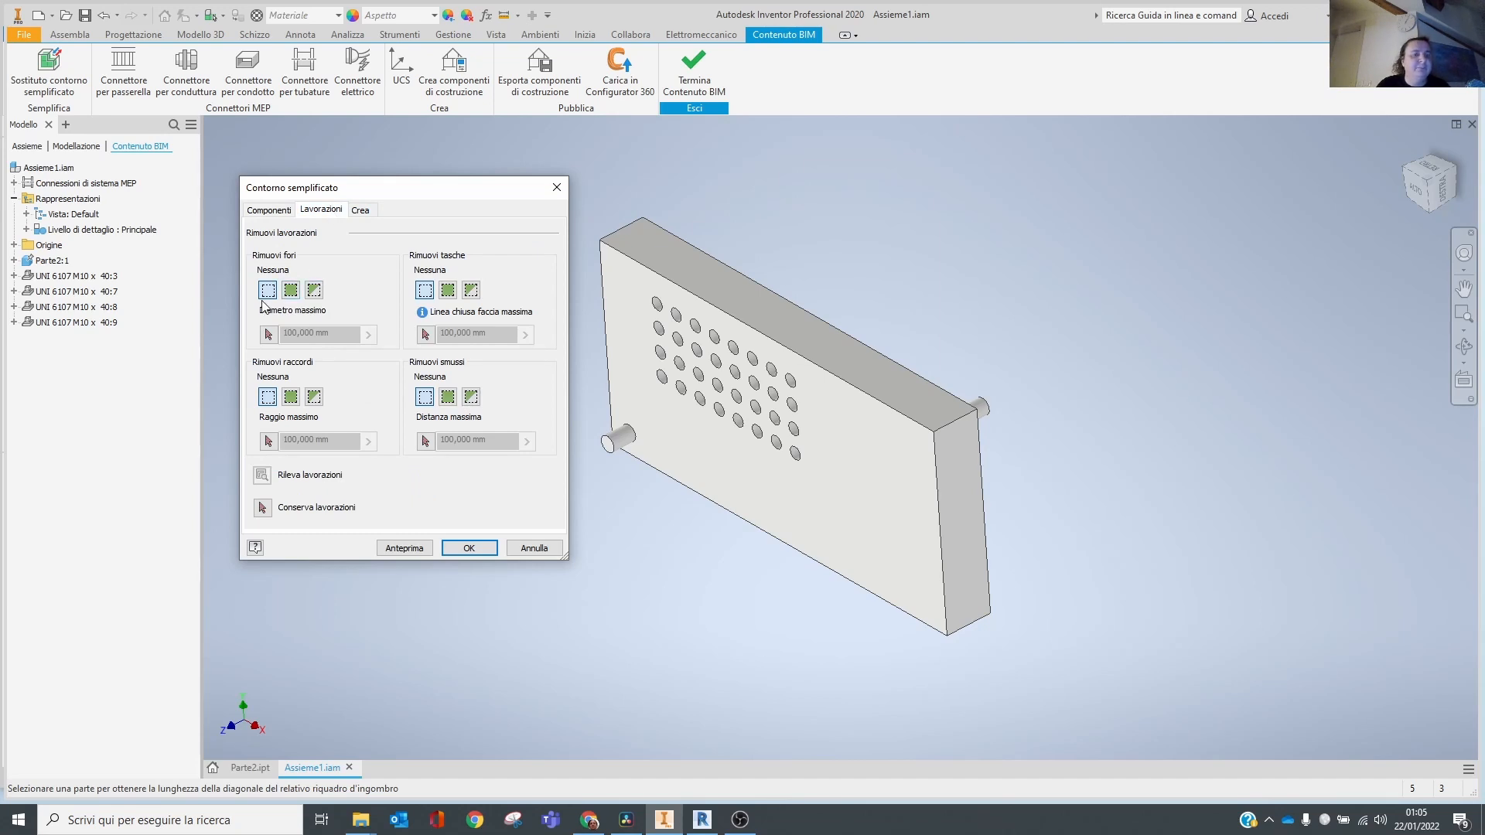
{"action": "left_click", "coordinate": [268, 335]}
{"action": "left_click", "coordinate": [292, 291]}
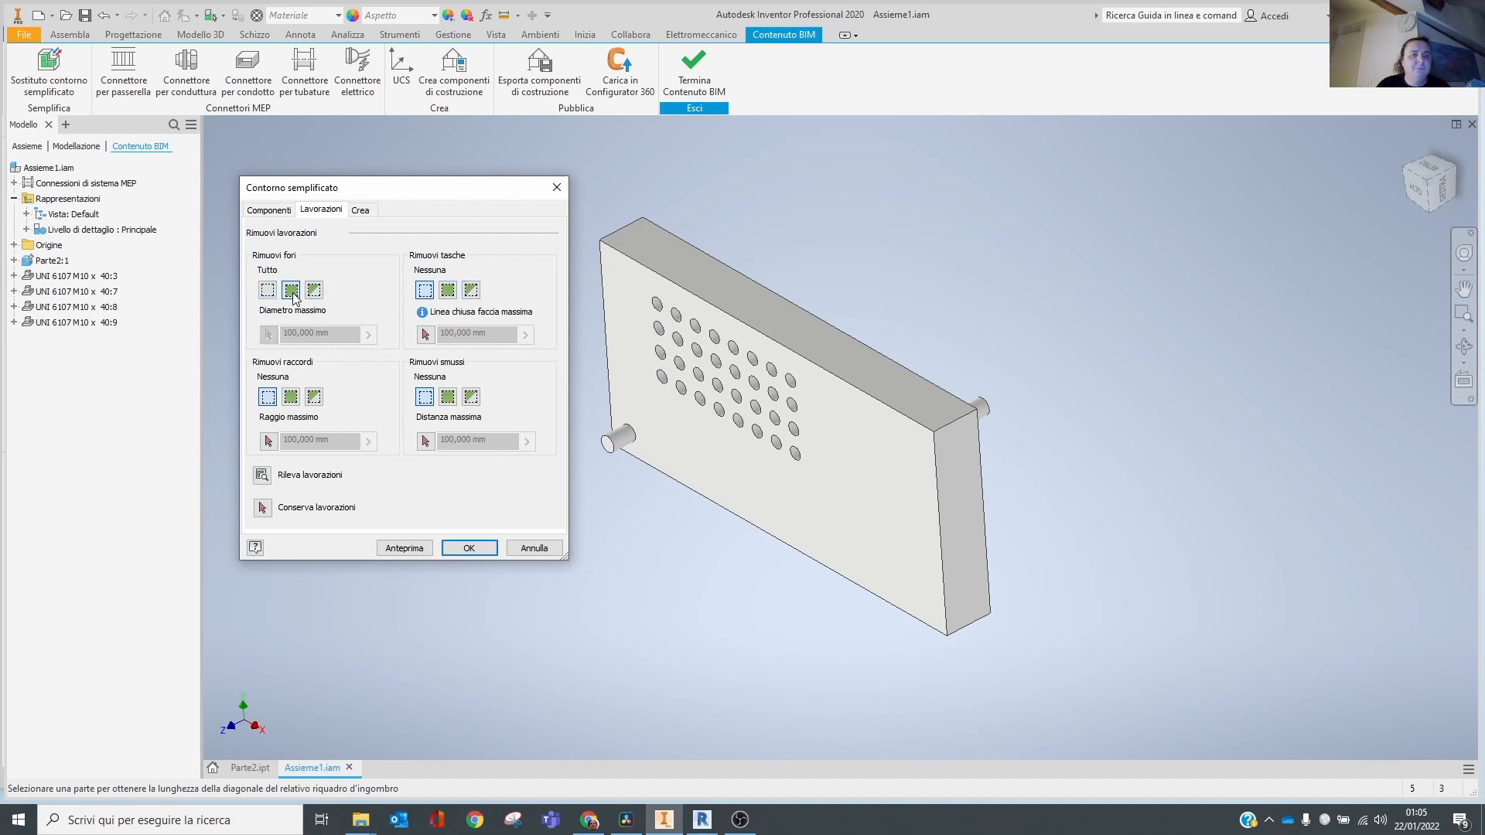
{"action": "left_click", "coordinate": [266, 293]}
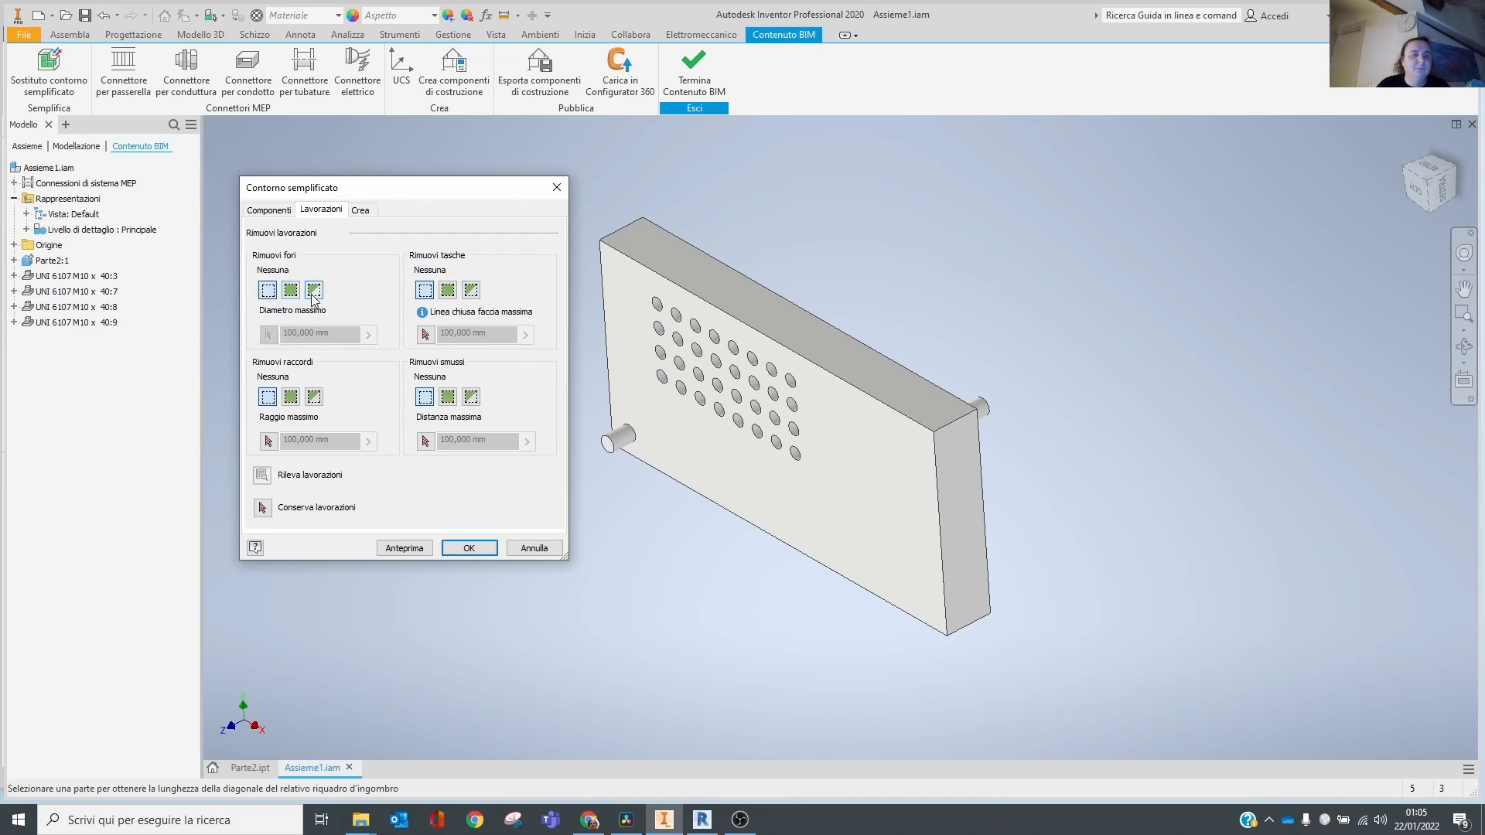
{"action": "left_click", "coordinate": [291, 291]}
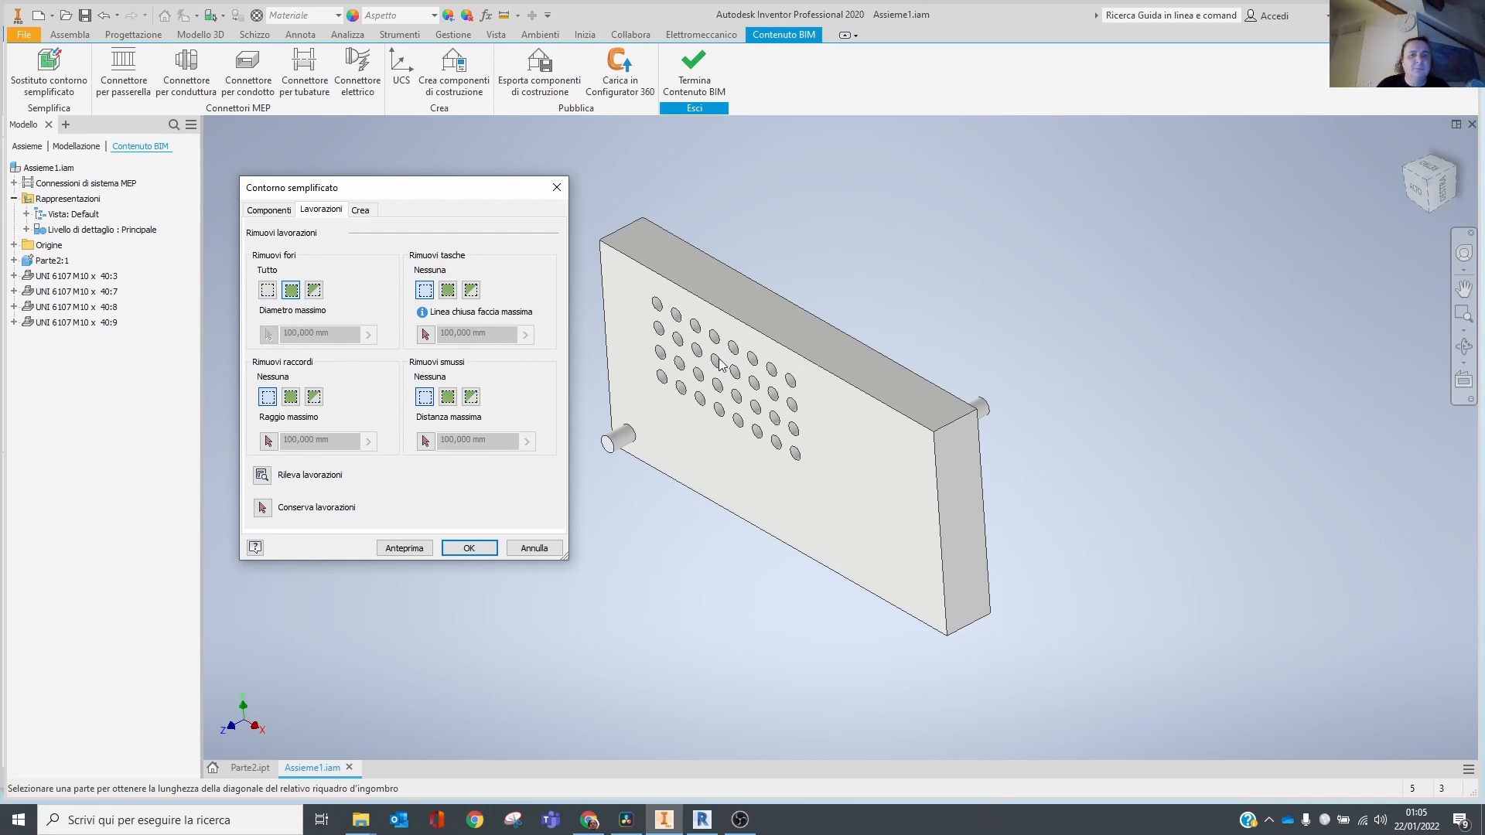
{"action": "left_click", "coordinate": [268, 291]}
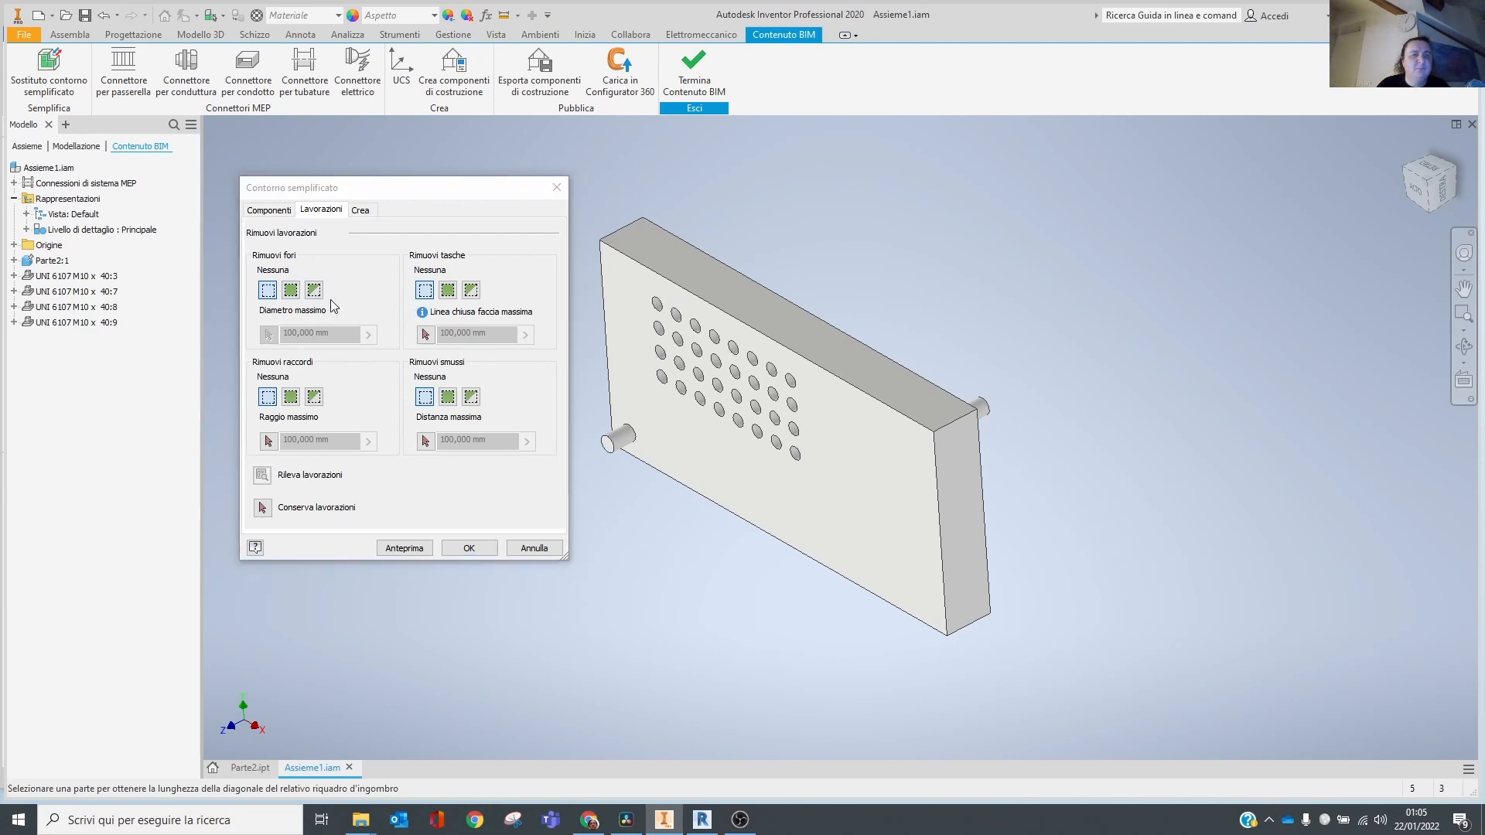
{"action": "left_click", "coordinate": [319, 337]}
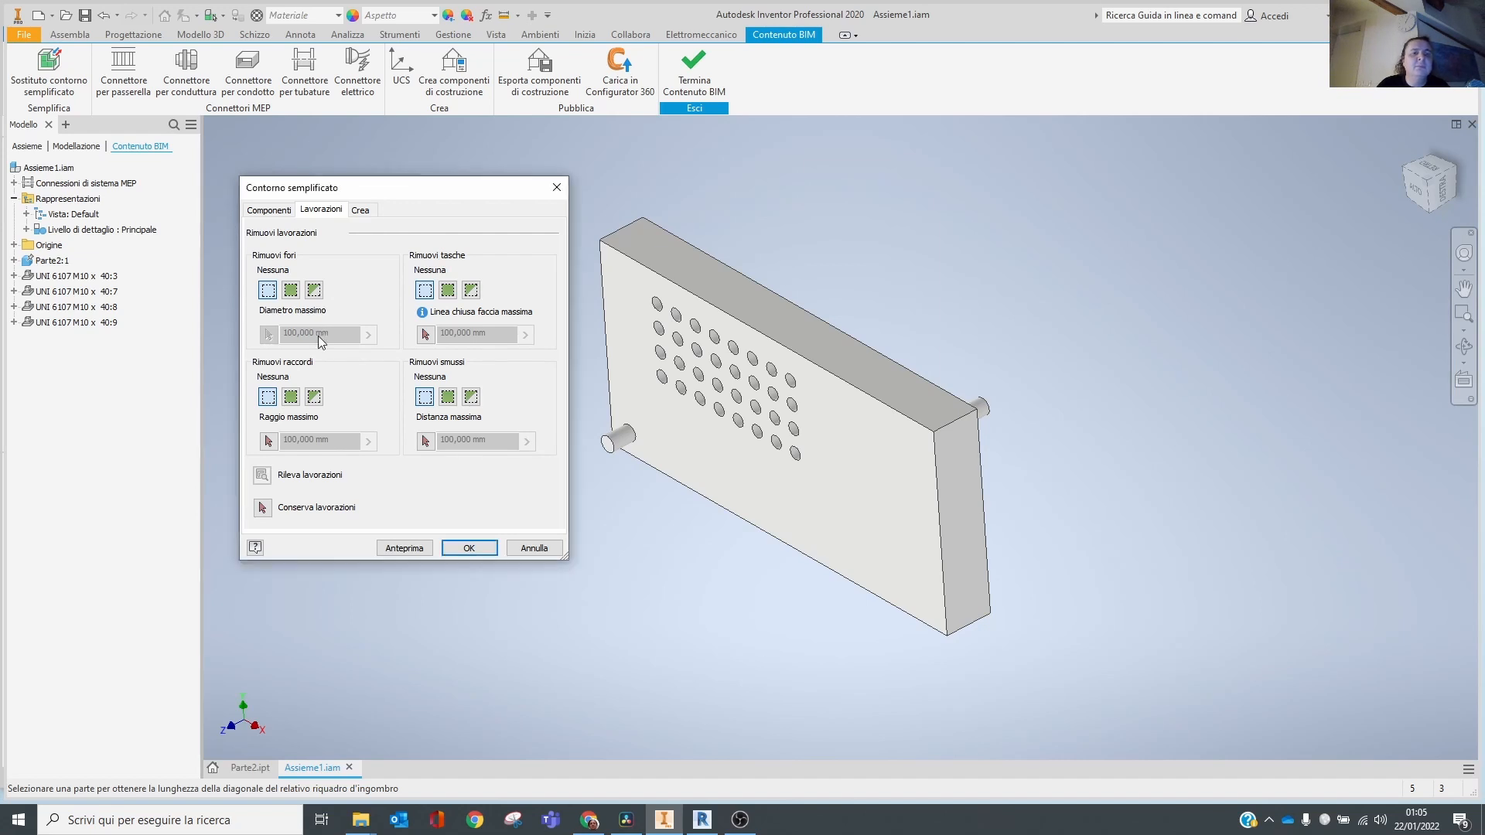
{"action": "left_click", "coordinate": [426, 334]}
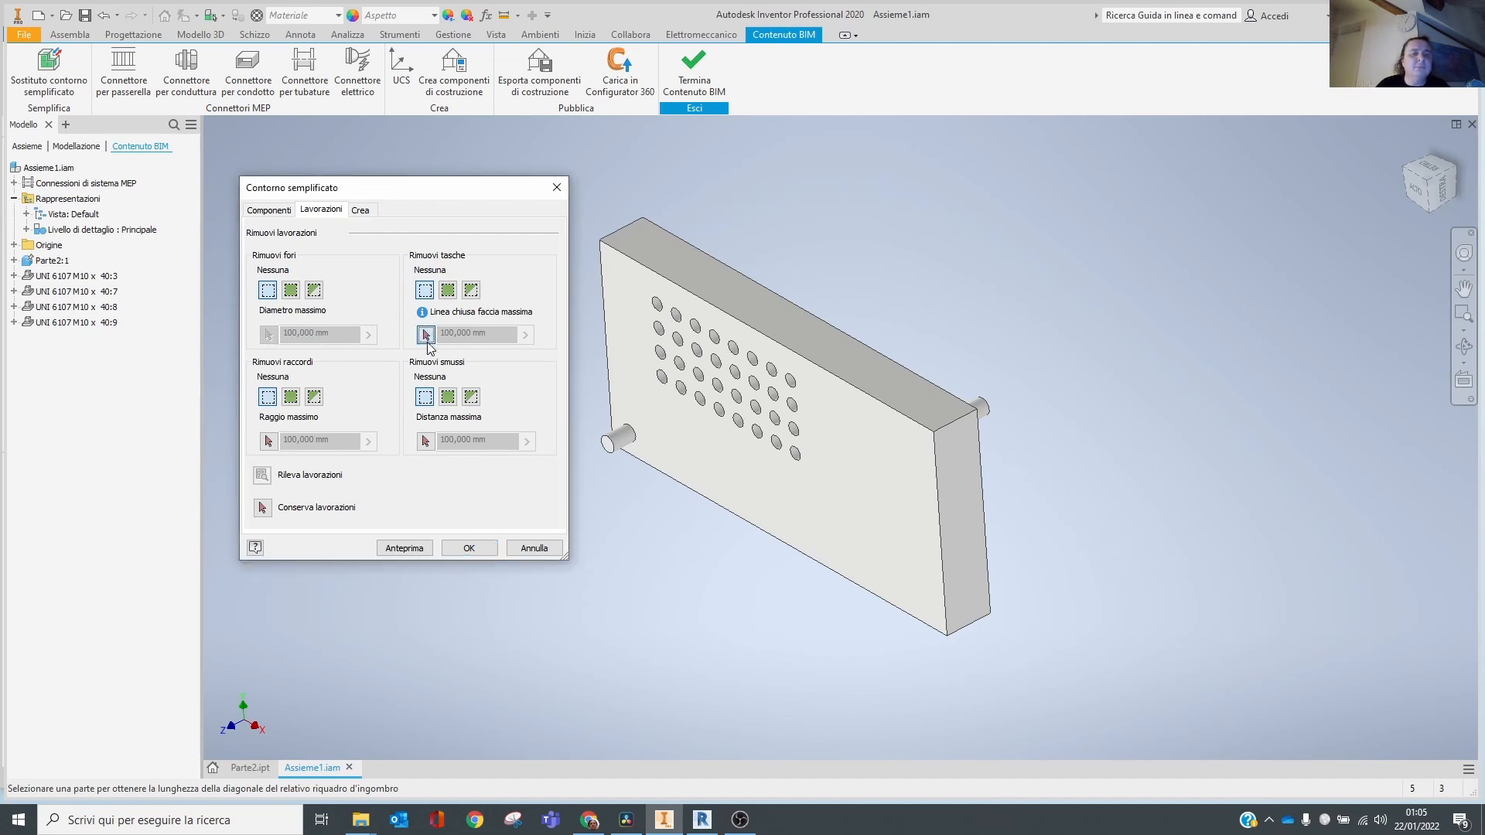
{"action": "left_click", "coordinate": [425, 441]}
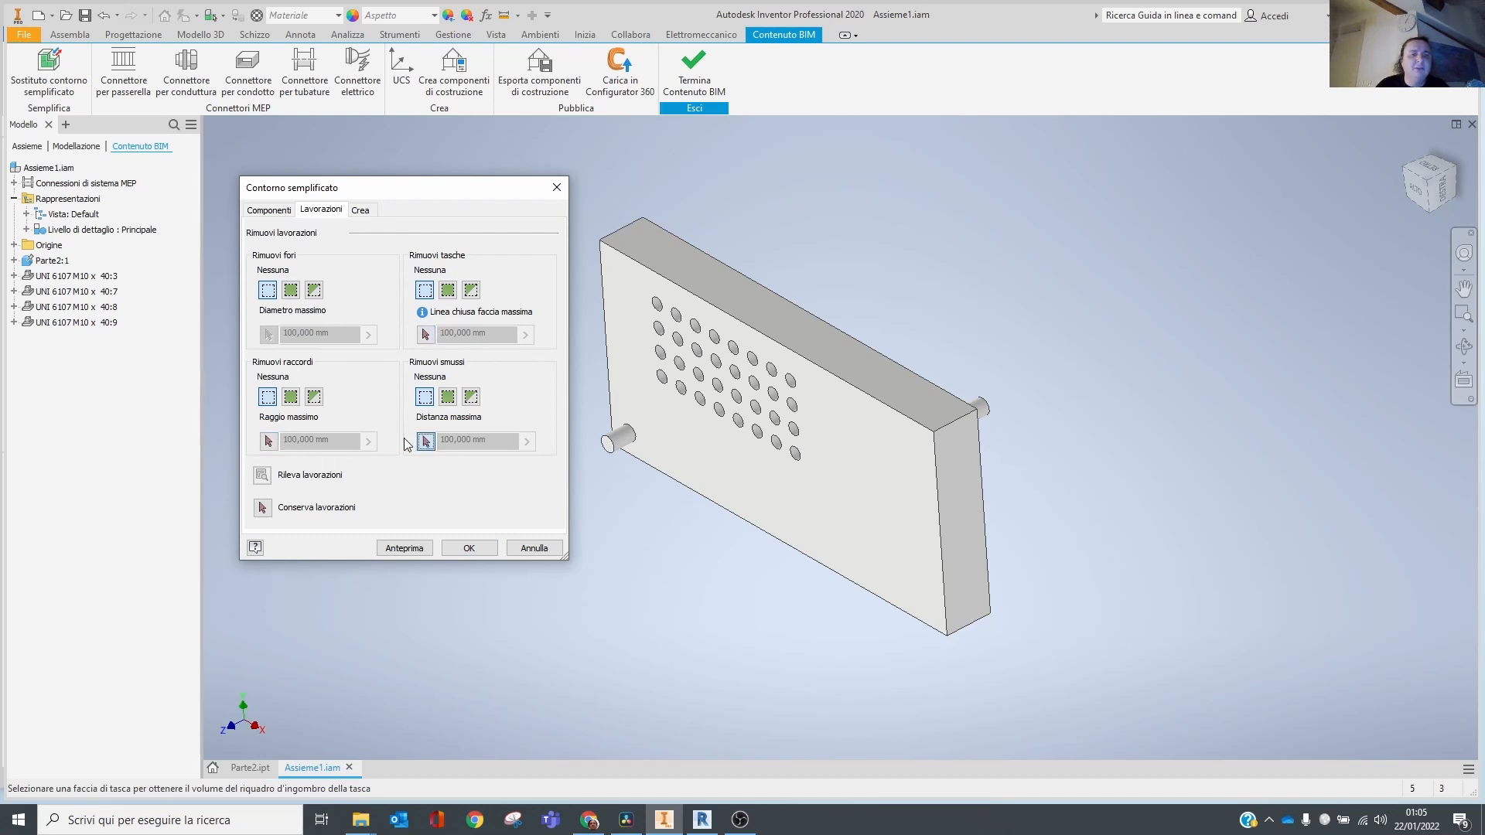
Remove holes by range, sampling a hole's diameter and setting the maximum to 100 mm, and preview the shrinkwrap.
{"action": "left_click", "coordinate": [315, 291]}
{"action": "left_click", "coordinate": [269, 334]}
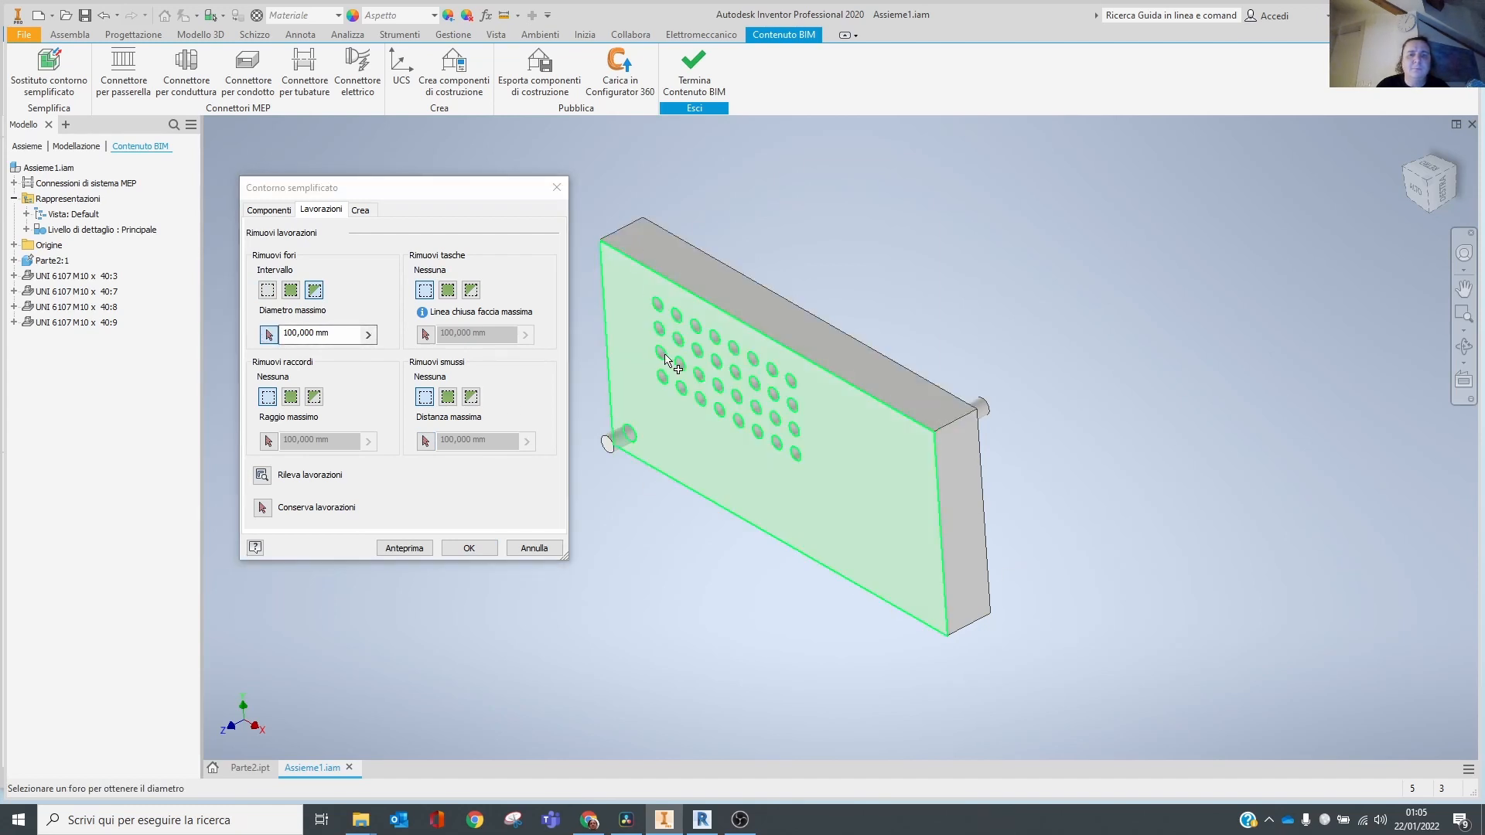
{"action": "left_click", "coordinate": [785, 391]}
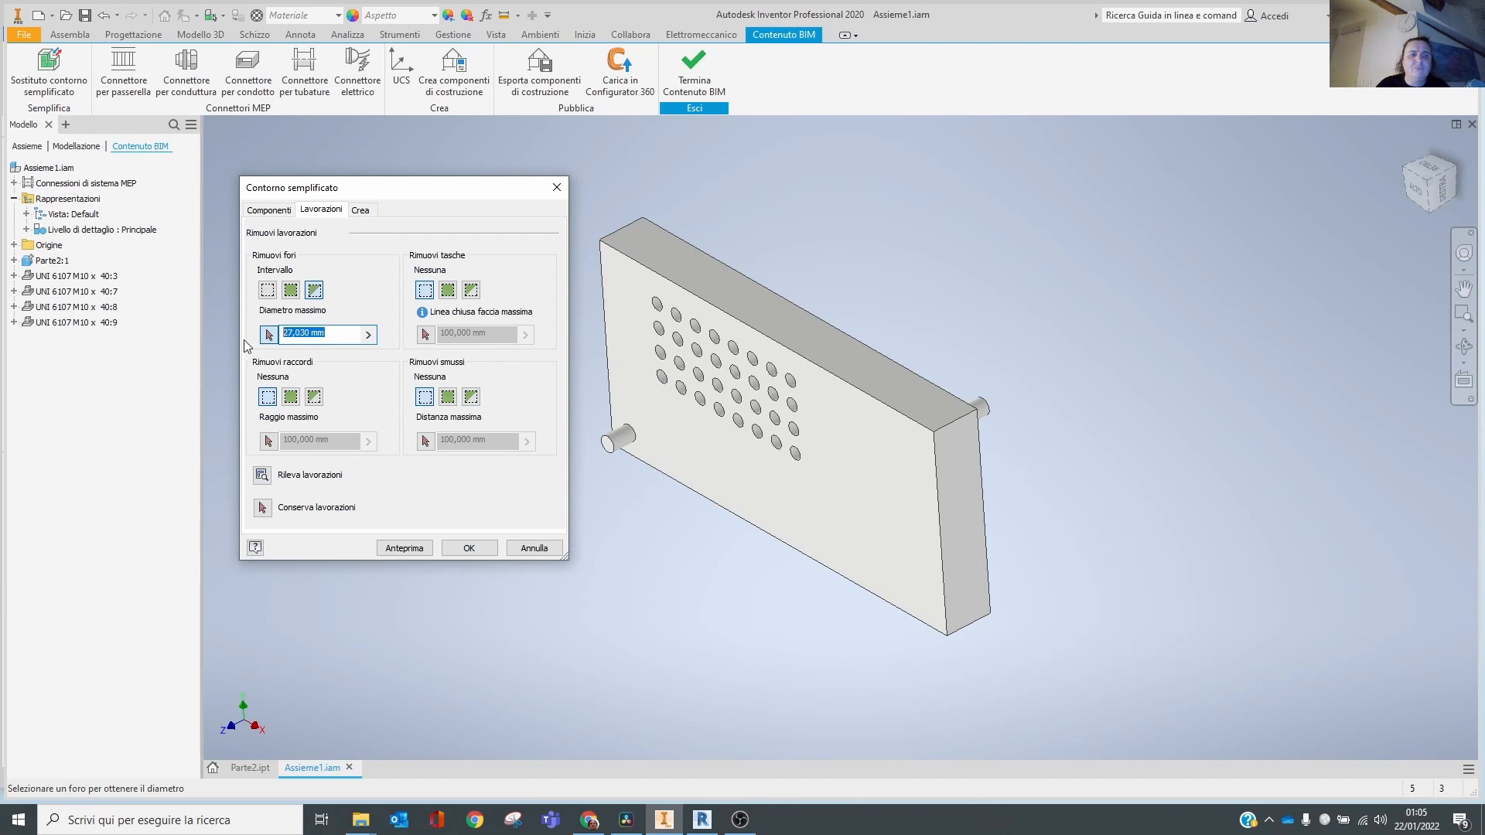
{"action": "type", "text": "100"}
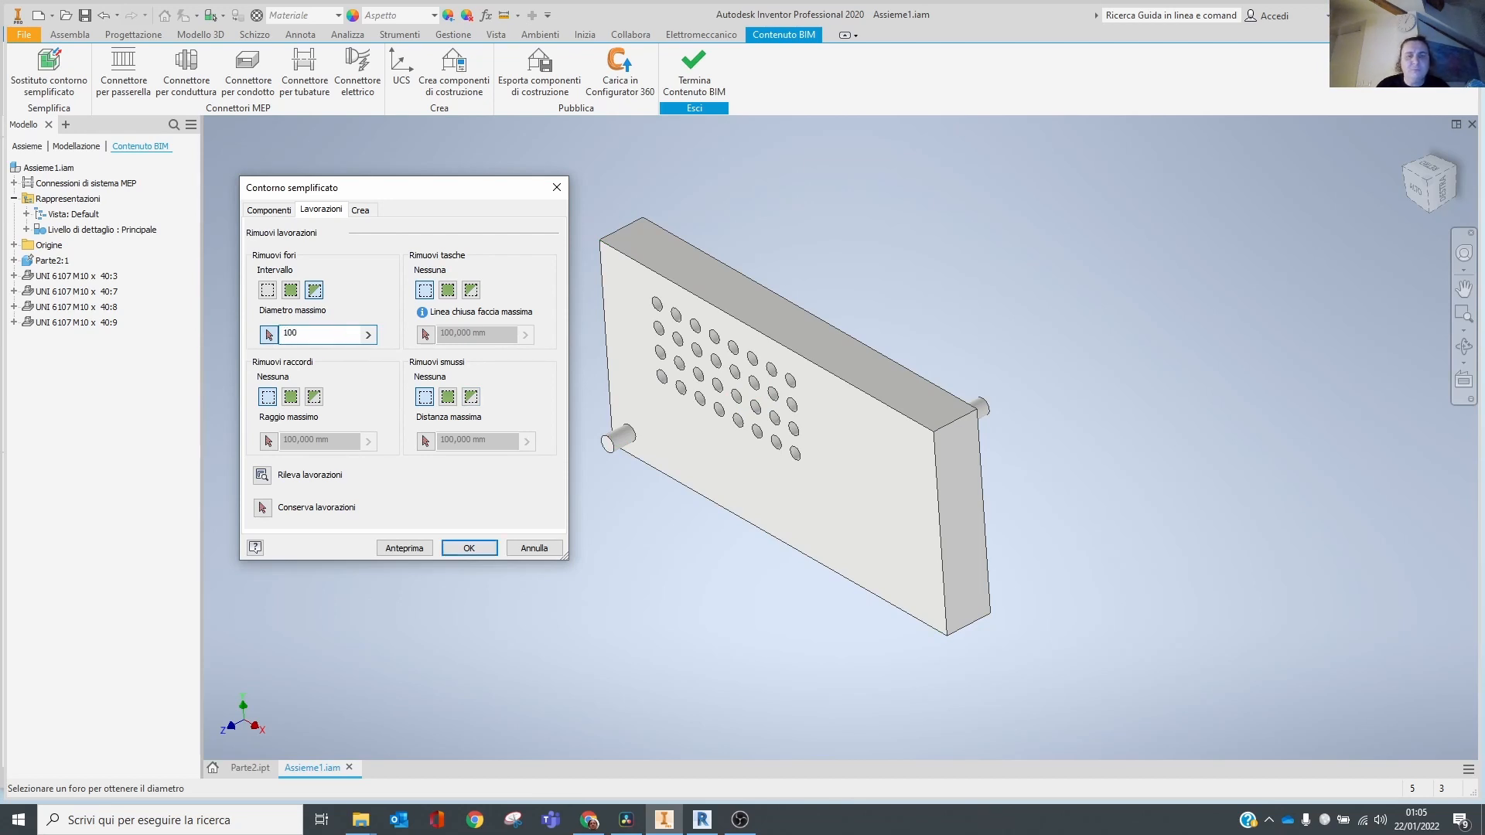
{"action": "left_click", "coordinate": [402, 547]}
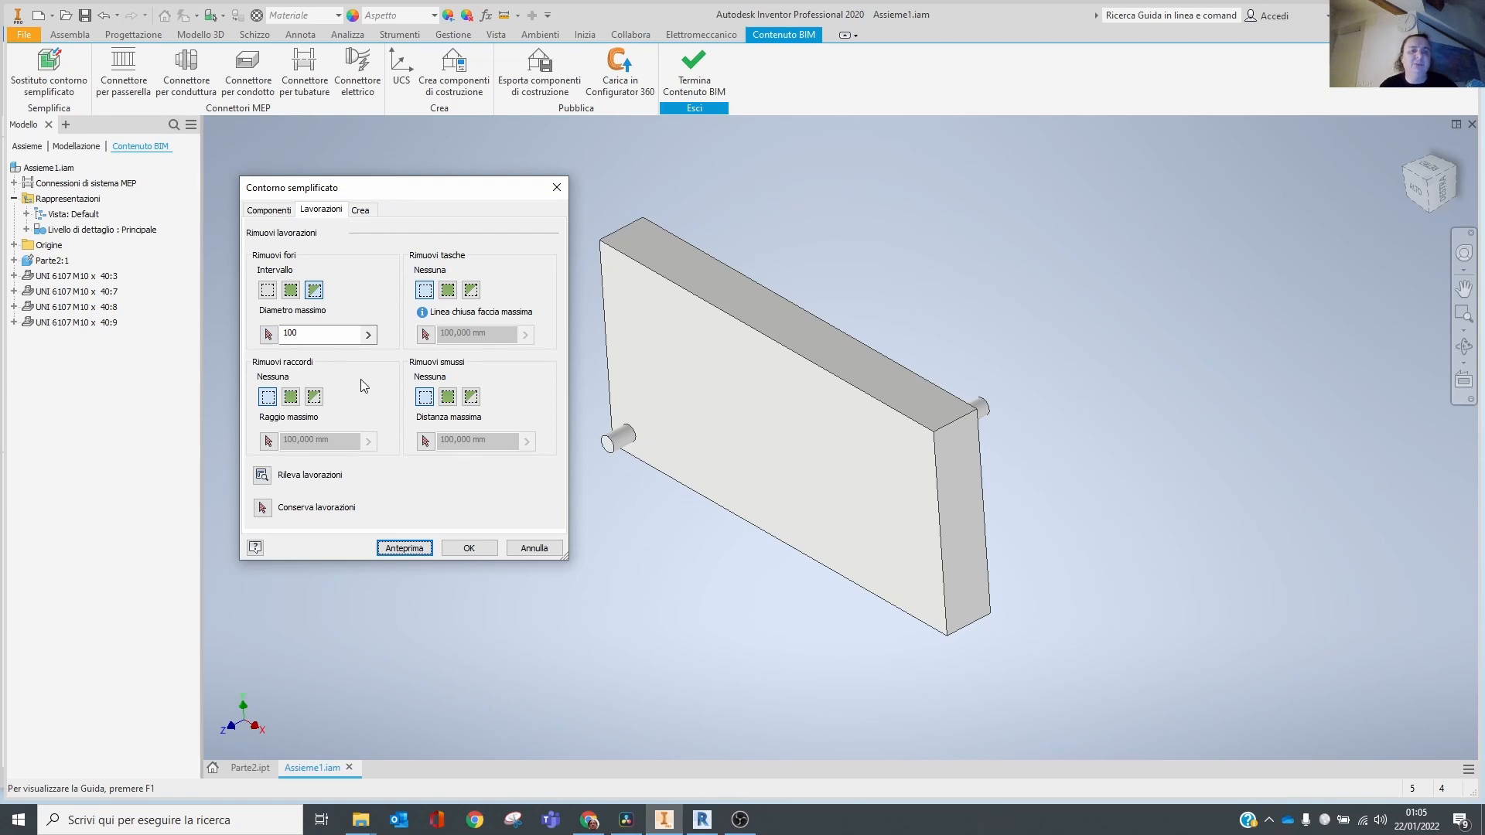
Set the maximum diameter for hole removal to 10 mm and preview the shrinkwrap.
{"action": "double_click", "coordinate": [313, 334]}
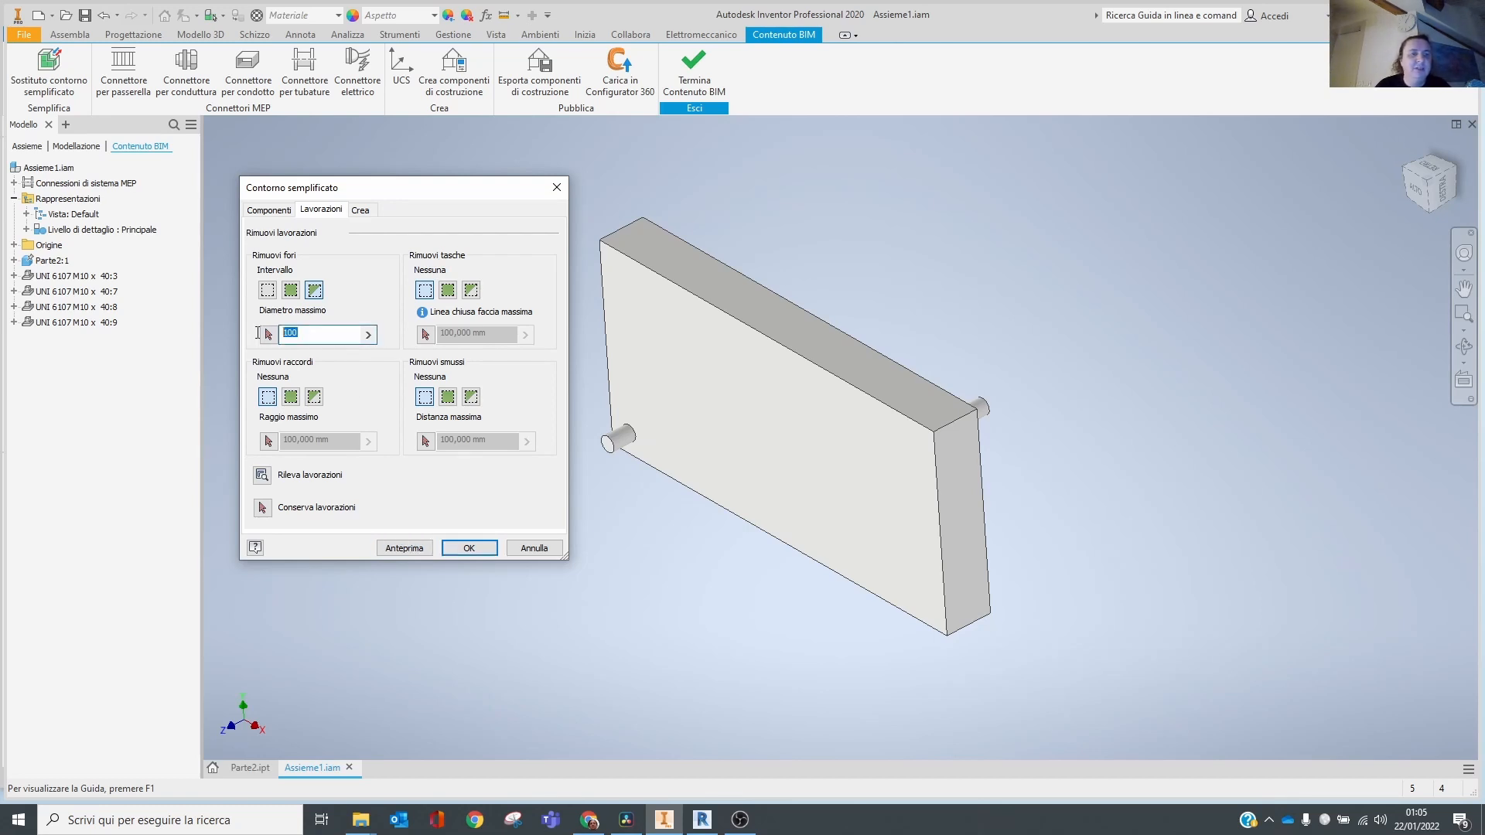
{"action": "type", "text": "10"}
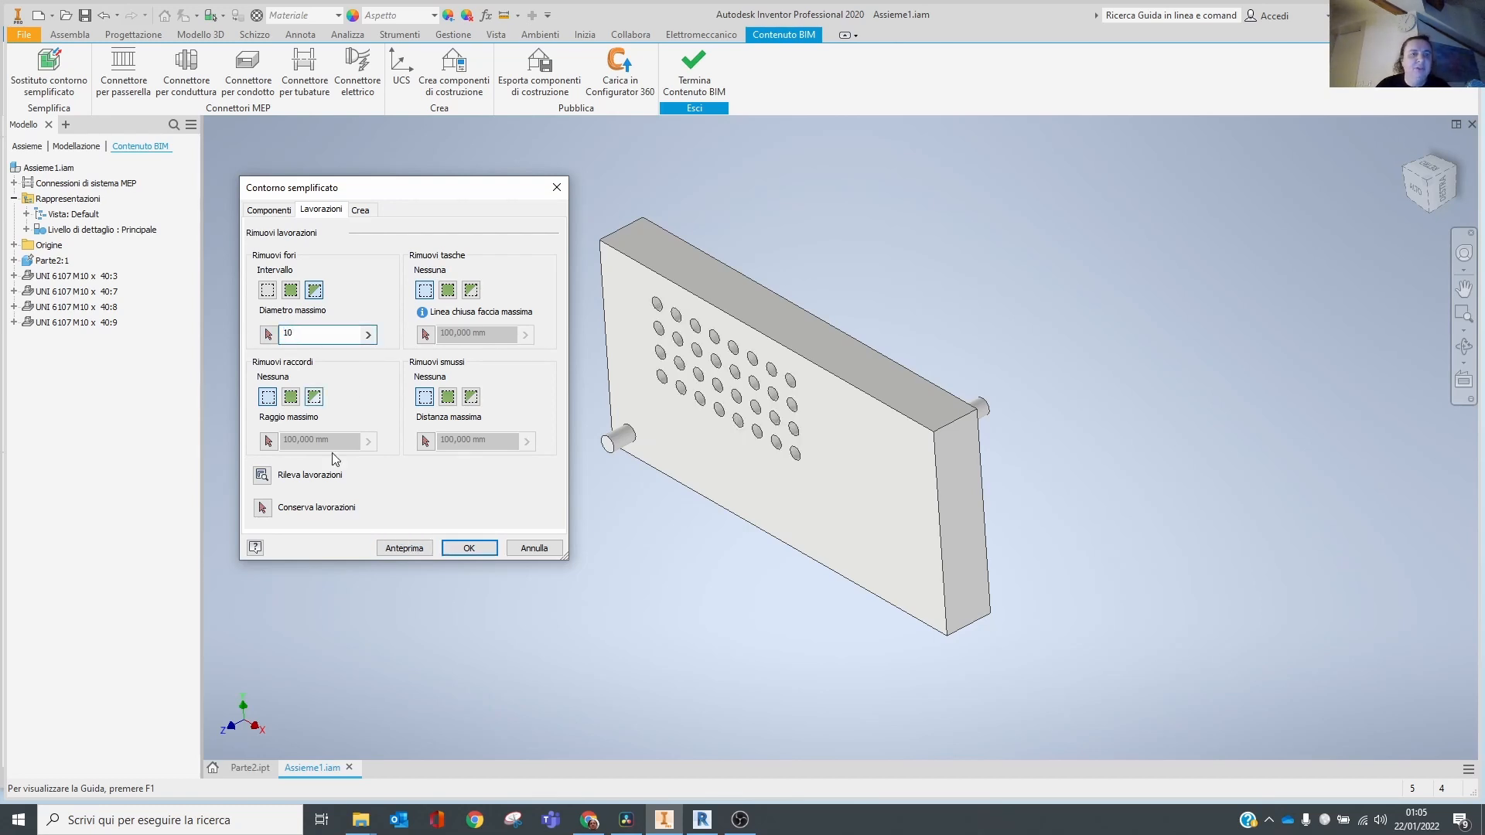
{"action": "left_click", "coordinate": [409, 547]}
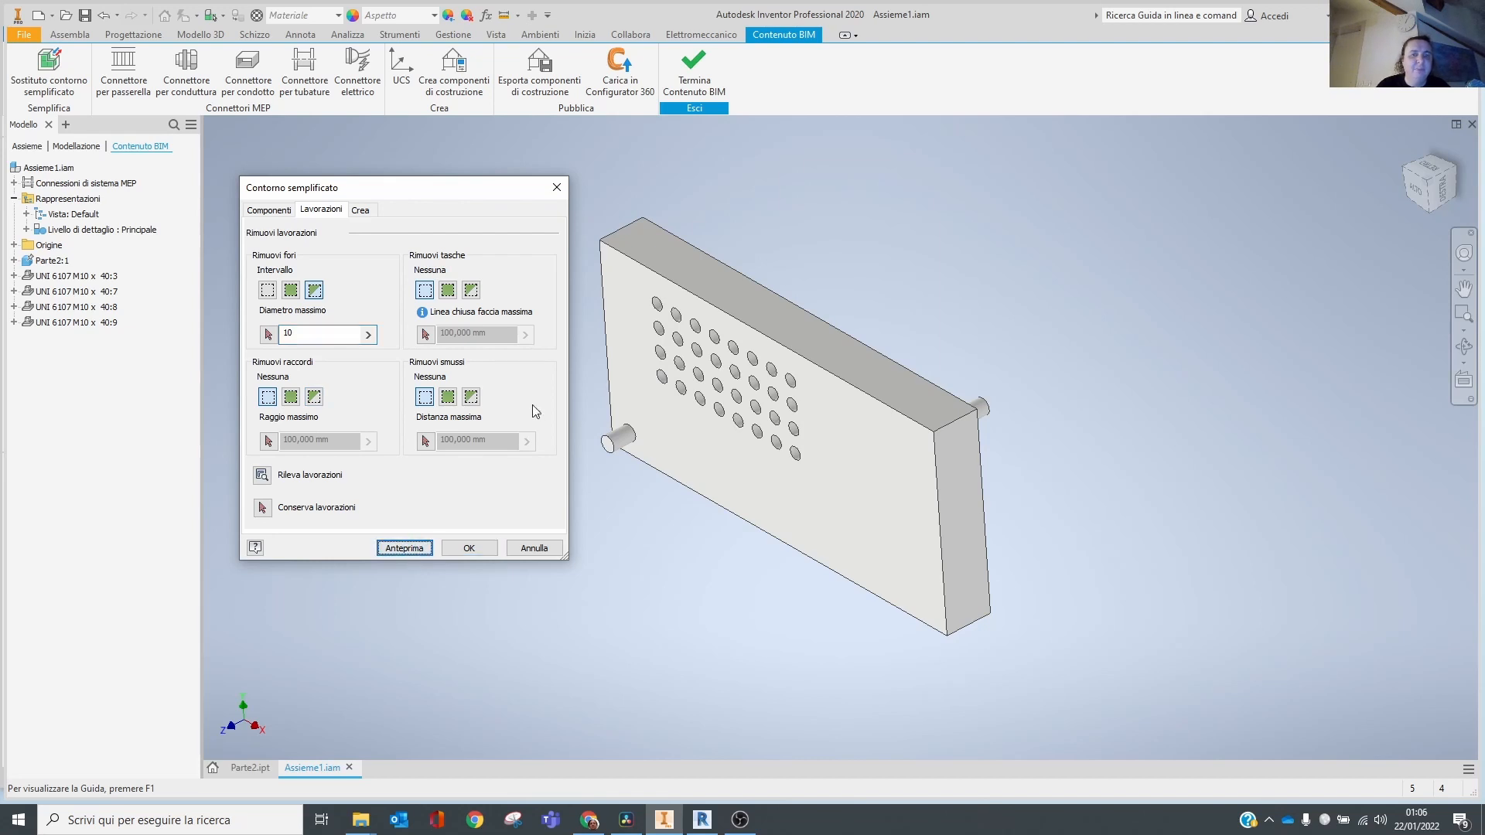
{"action": "left_click", "coordinate": [297, 333]}
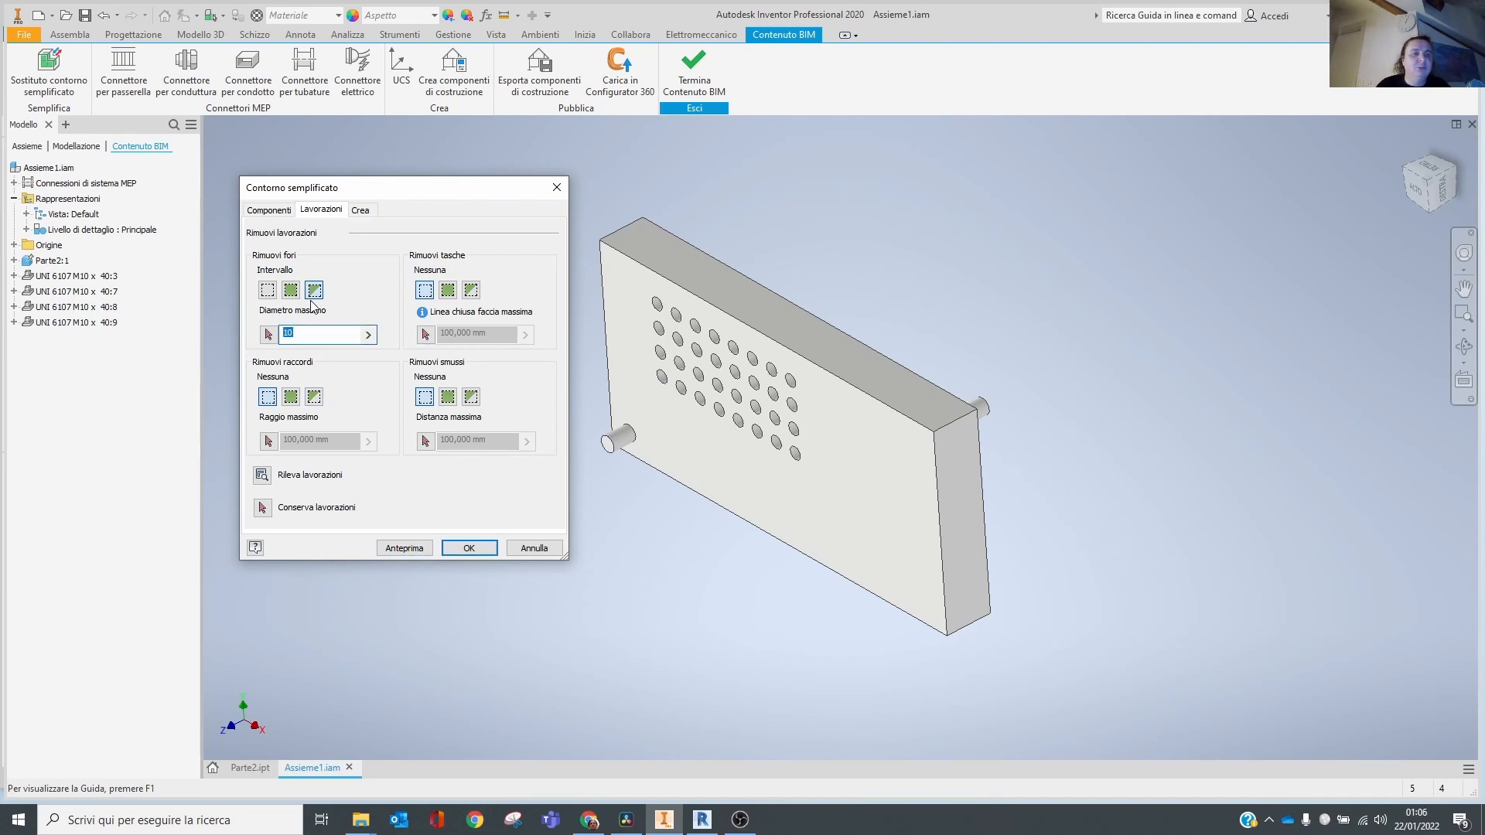
Preview the shrinkwrap with all holes removed, and reset hole removal to none.
{"action": "left_click", "coordinate": [268, 290]}
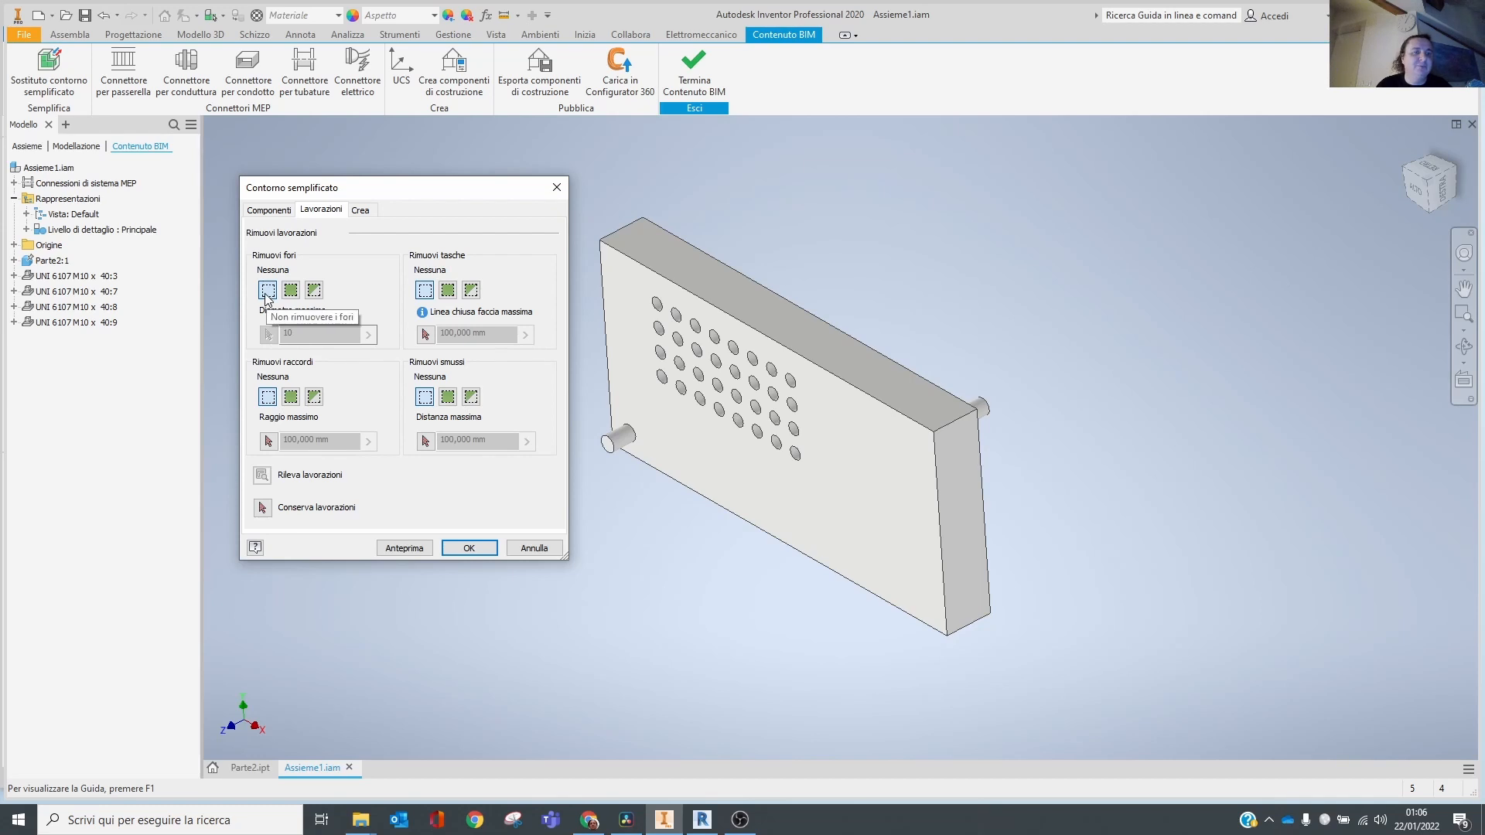
{"action": "left_click", "coordinate": [291, 290]}
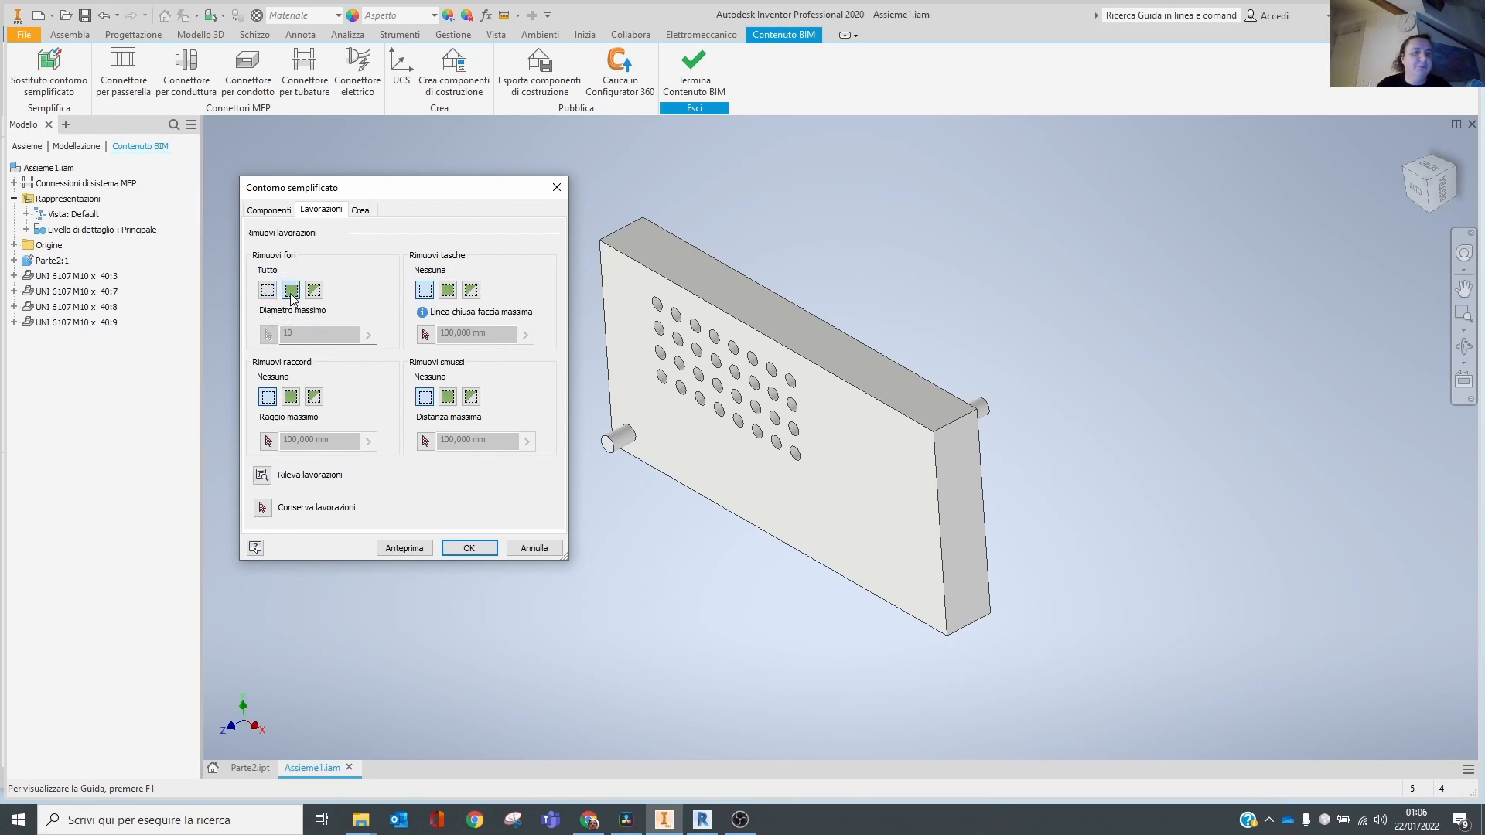
{"action": "left_click", "coordinate": [403, 549]}
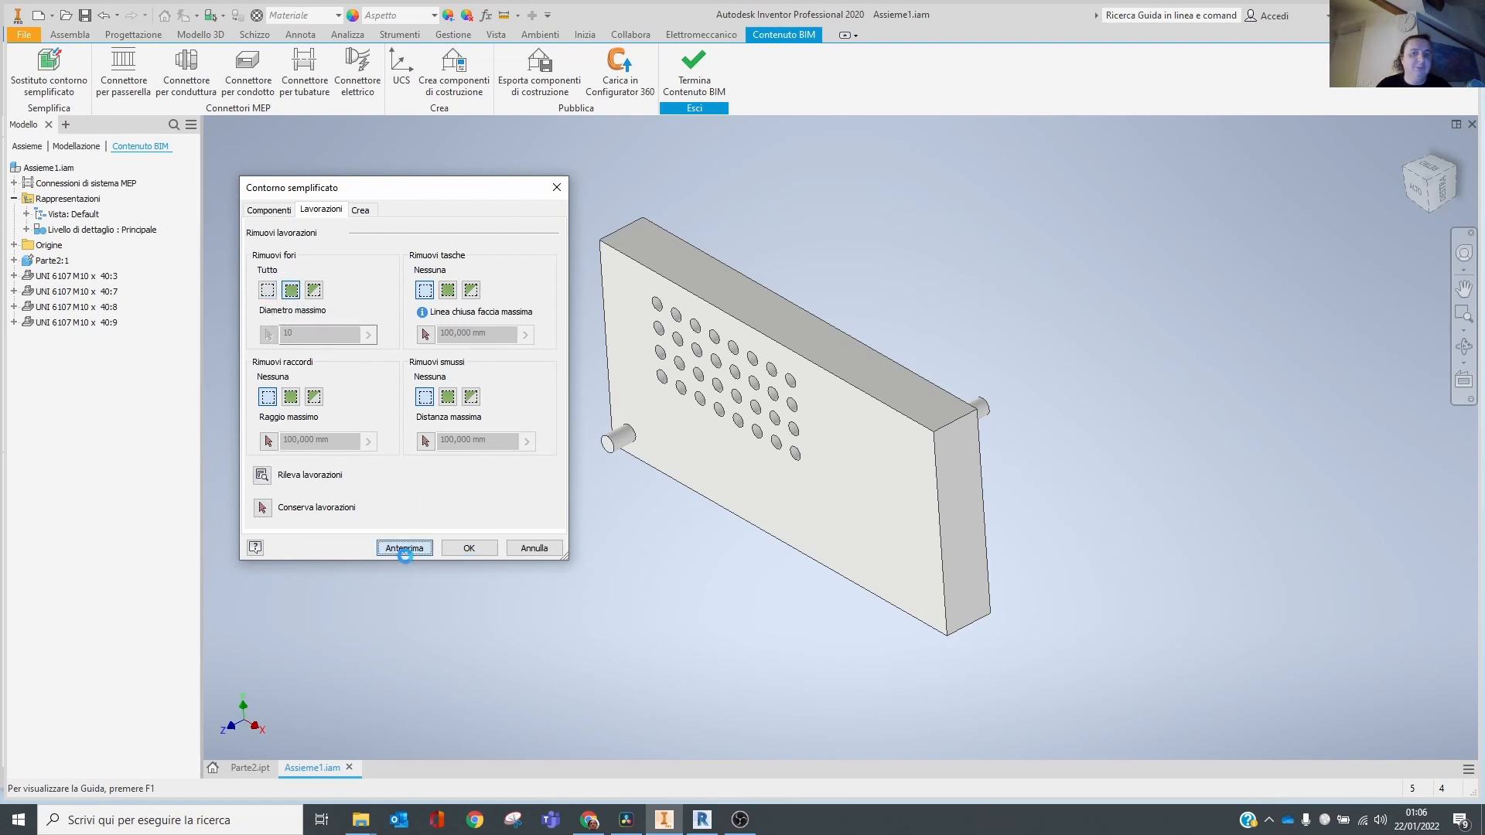
{"action": "left_click", "coordinate": [268, 291]}
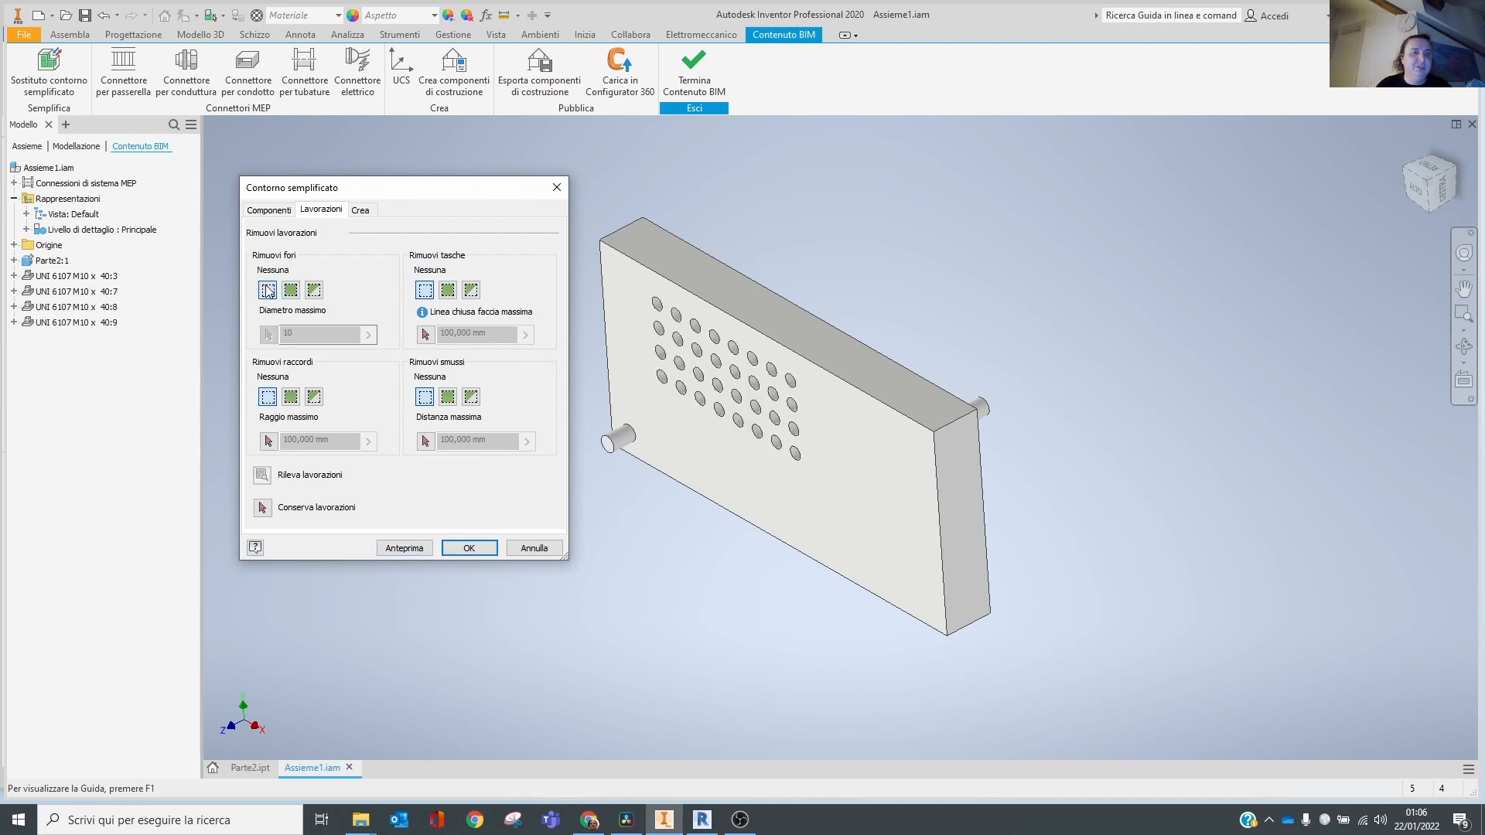
Switch hole removal back to range, preview it at 10 mm, and set the maximum diameter to 30 mm with a new preview.
{"action": "left_click", "coordinate": [314, 291]}
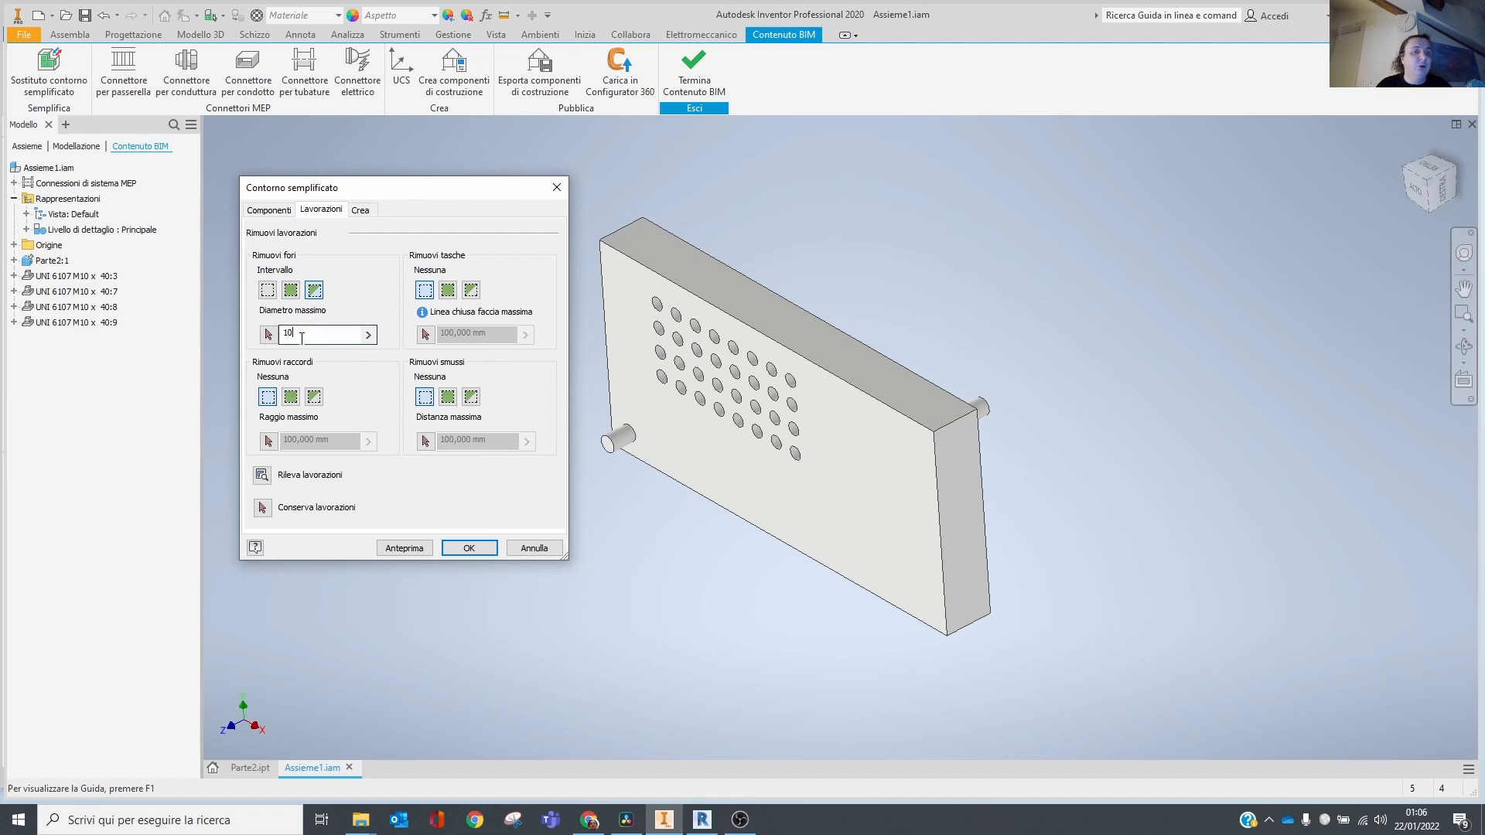
{"action": "left_click_drag", "start_coordinate": [303, 336], "coordinate": [241, 338]}
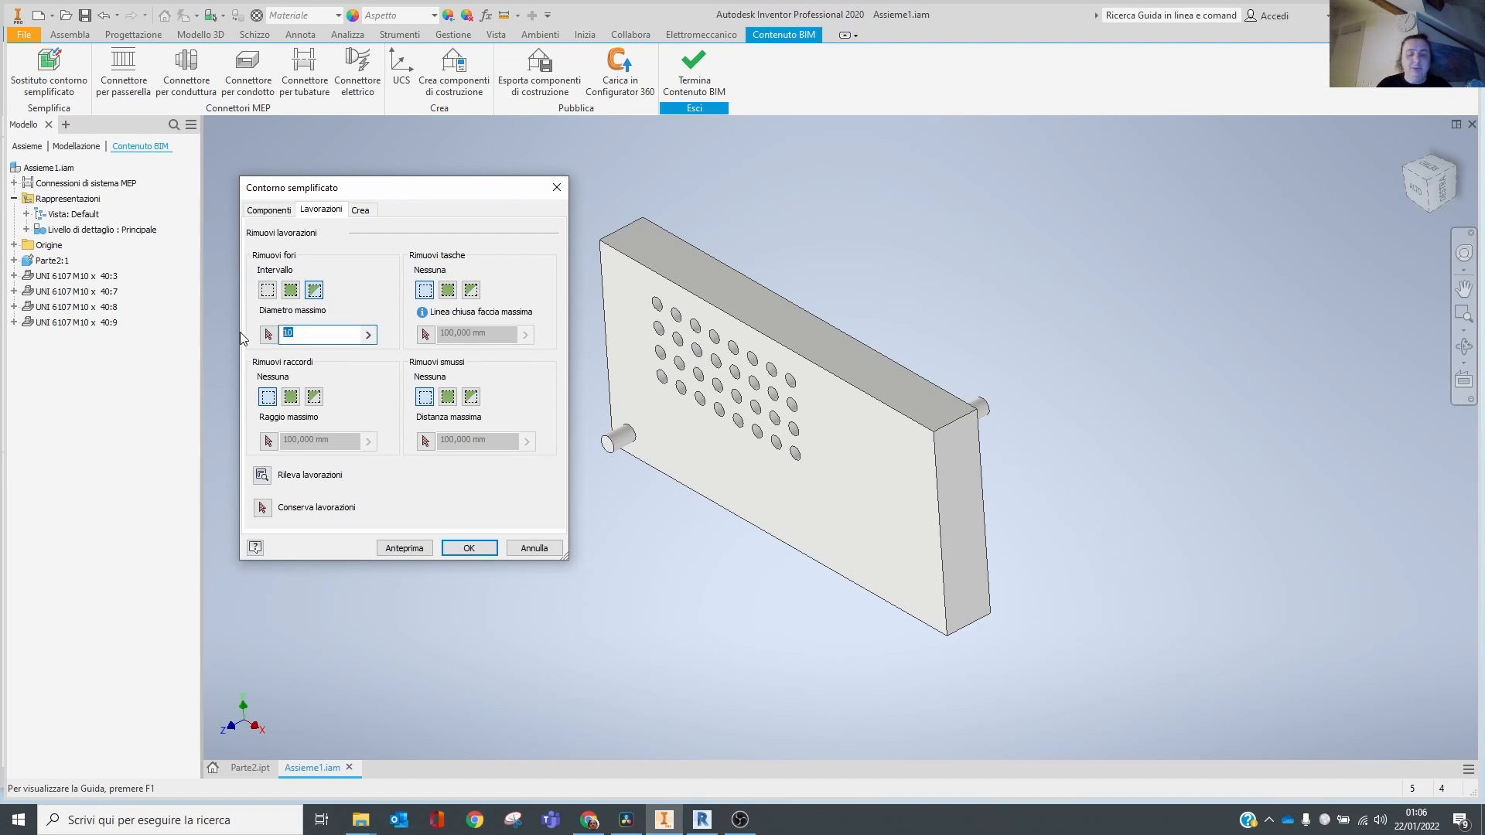
{"action": "left_click", "coordinate": [405, 549]}
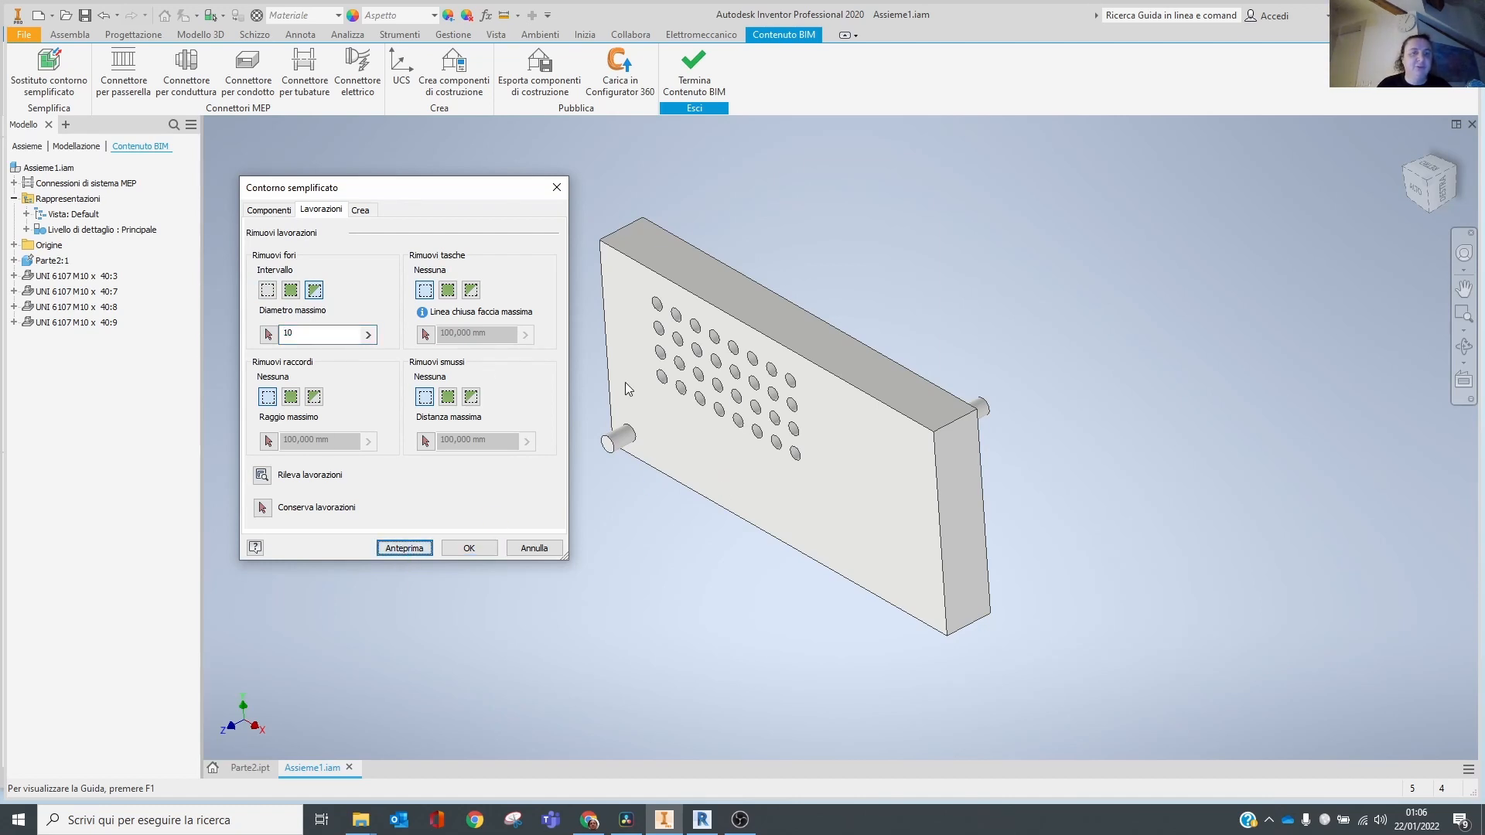
{"action": "double_click", "coordinate": [328, 334]}
{"action": "type", "text": "3"}
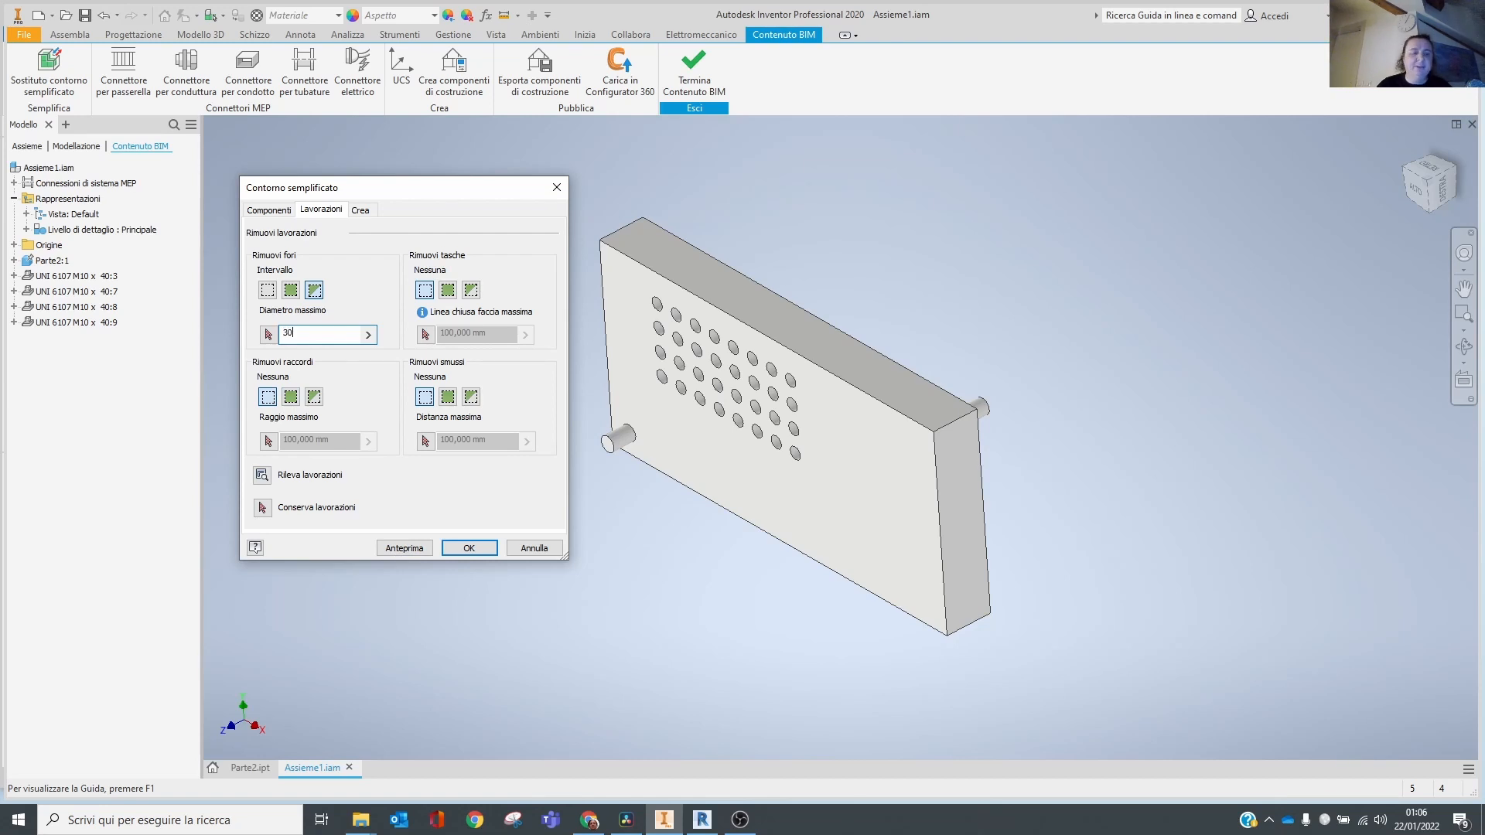
{"action": "left_click", "coordinate": [404, 548]}
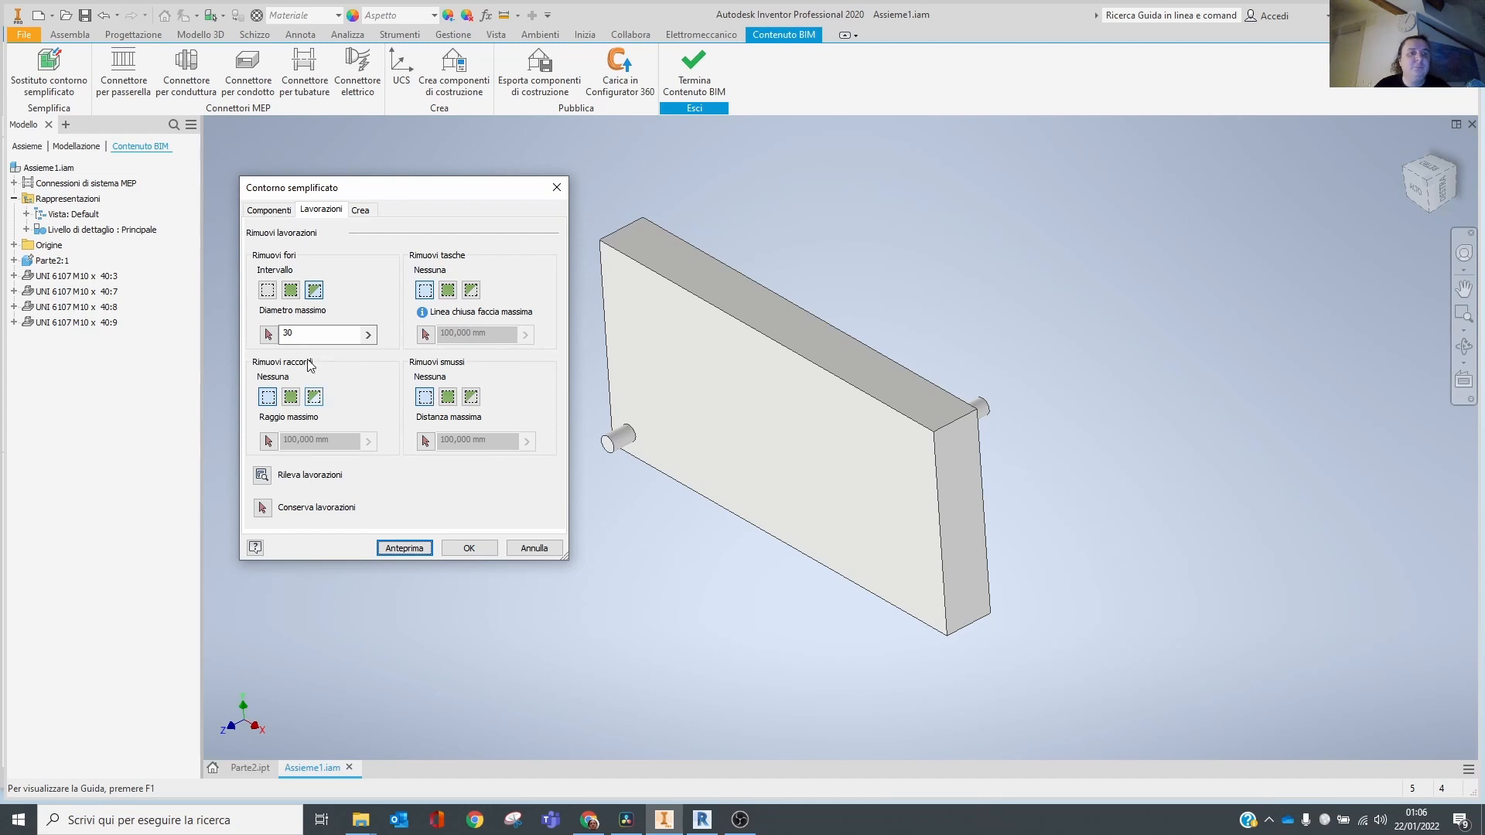
Turn off the removal of parts by size so the screws stay included, and preview the shrinkwrap.
{"action": "left_click", "coordinate": [276, 212]}
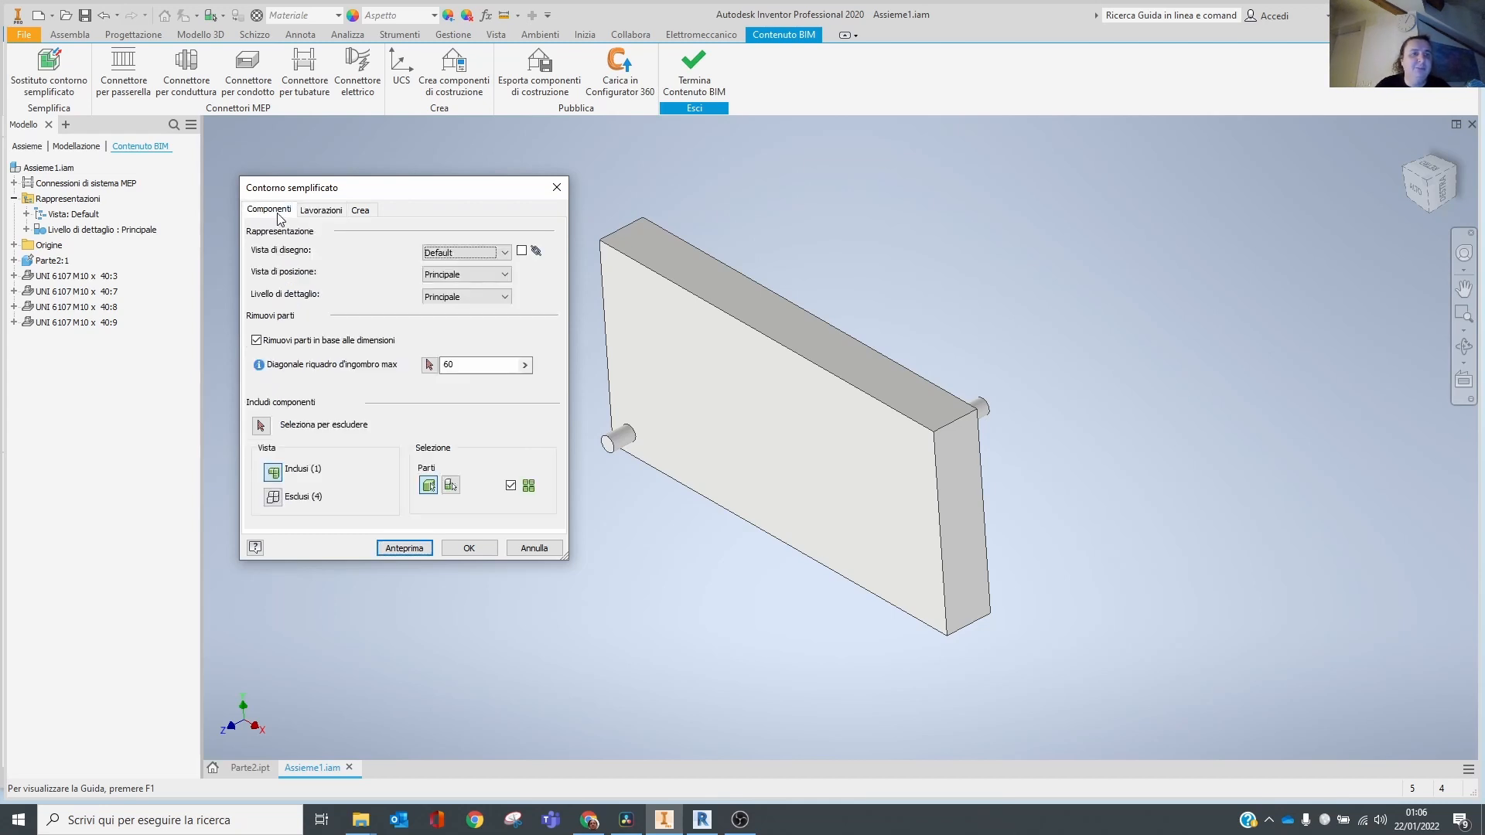
{"action": "left_click", "coordinate": [268, 340]}
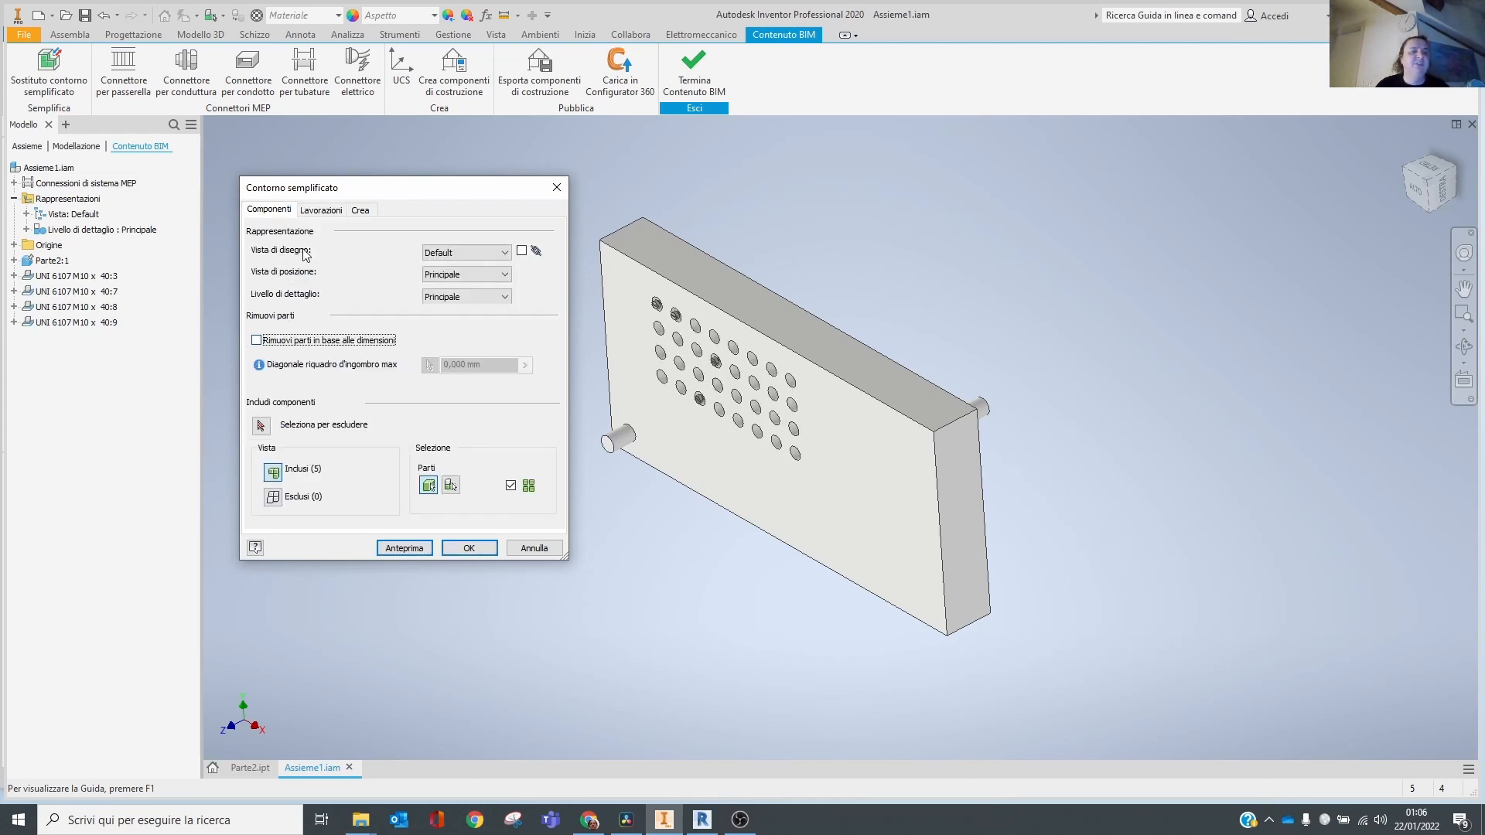
{"action": "left_click", "coordinate": [395, 551]}
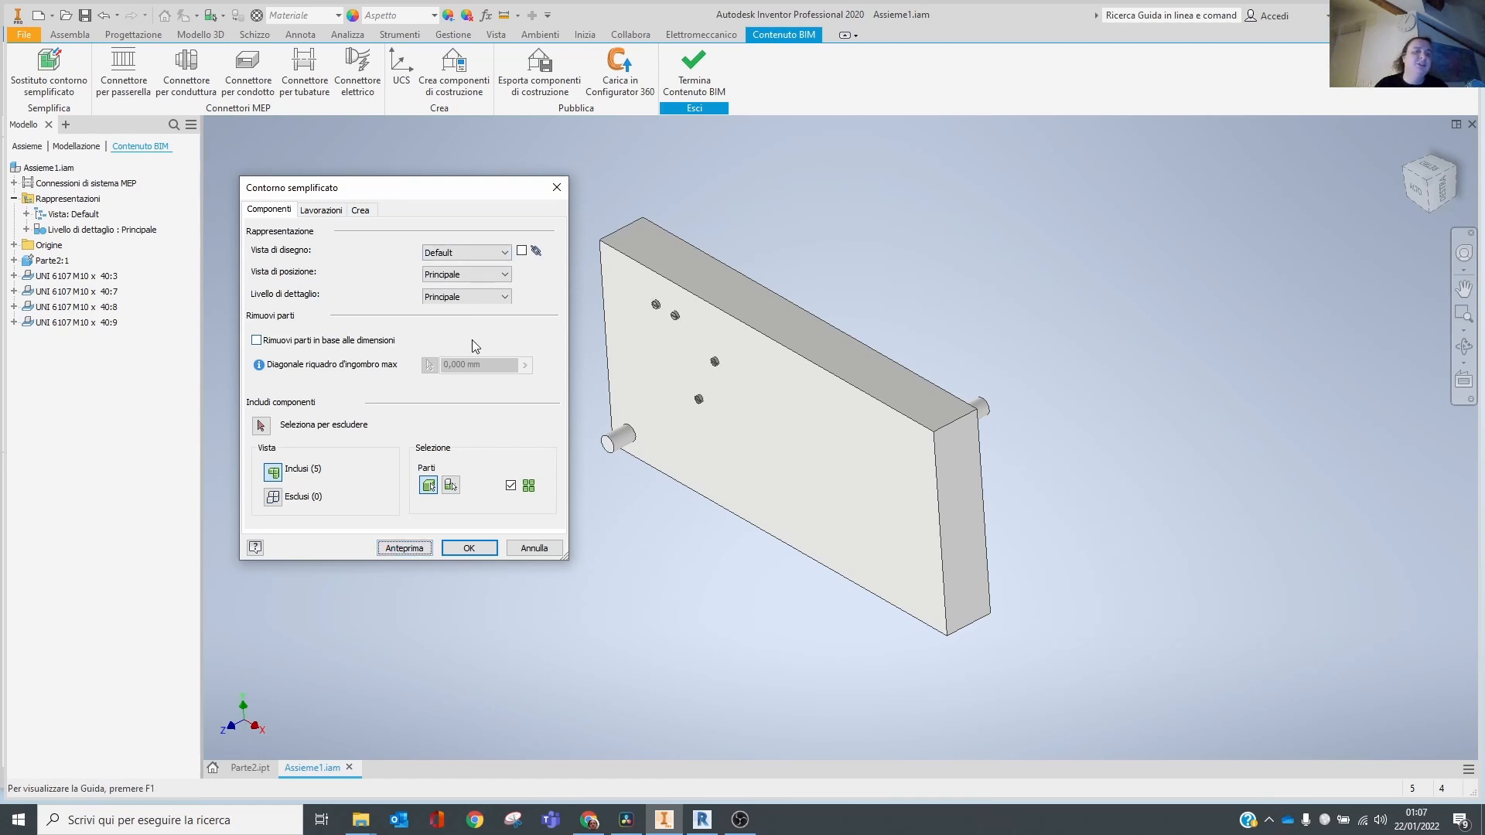
Preview the shrinkwrap with holes up to 30 mm removed and create the substitute level of detail.
{"action": "left_click", "coordinate": [321, 210]}
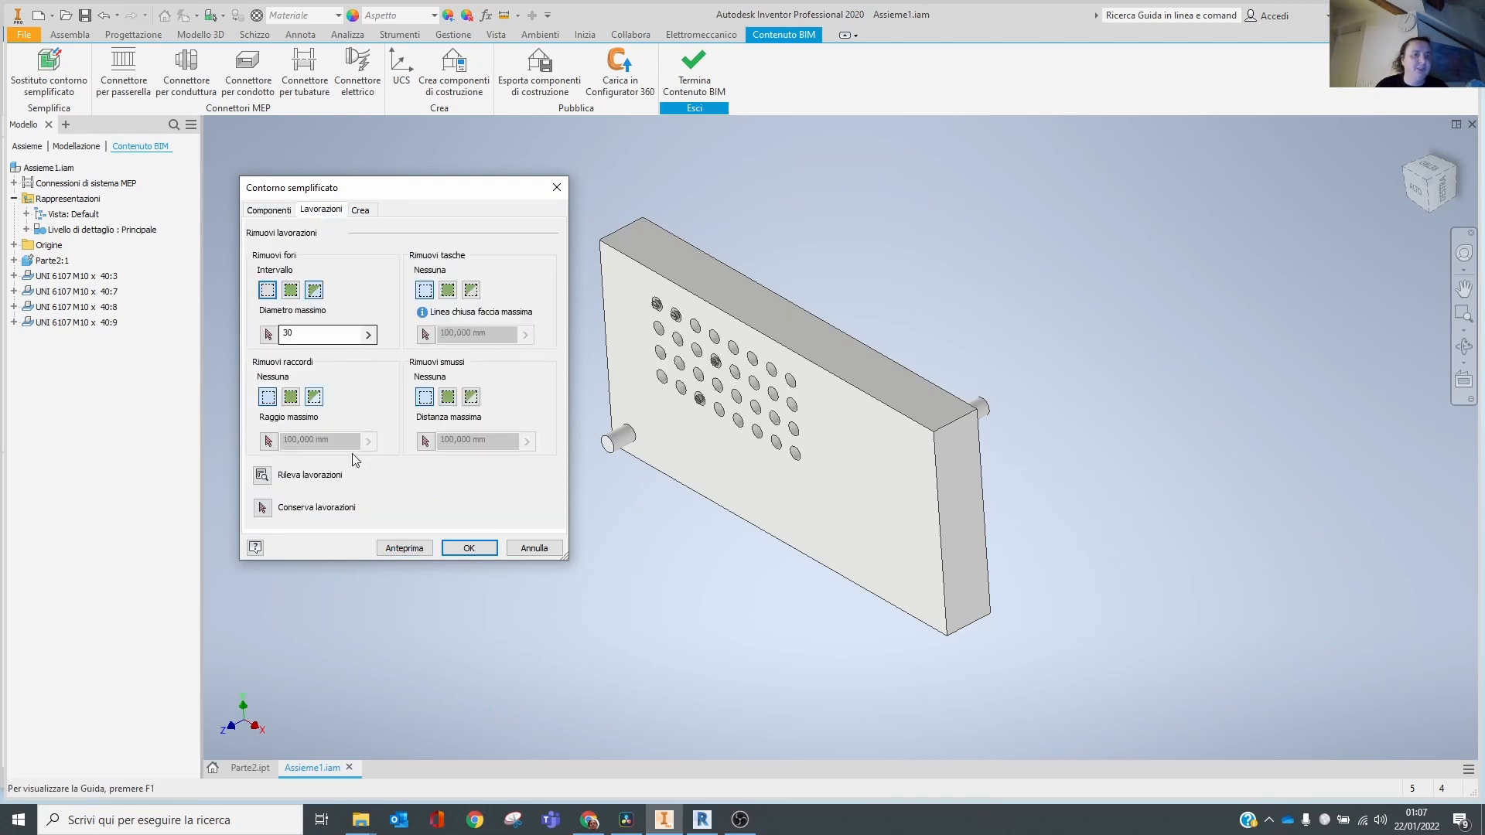
{"action": "left_click", "coordinate": [413, 549]}
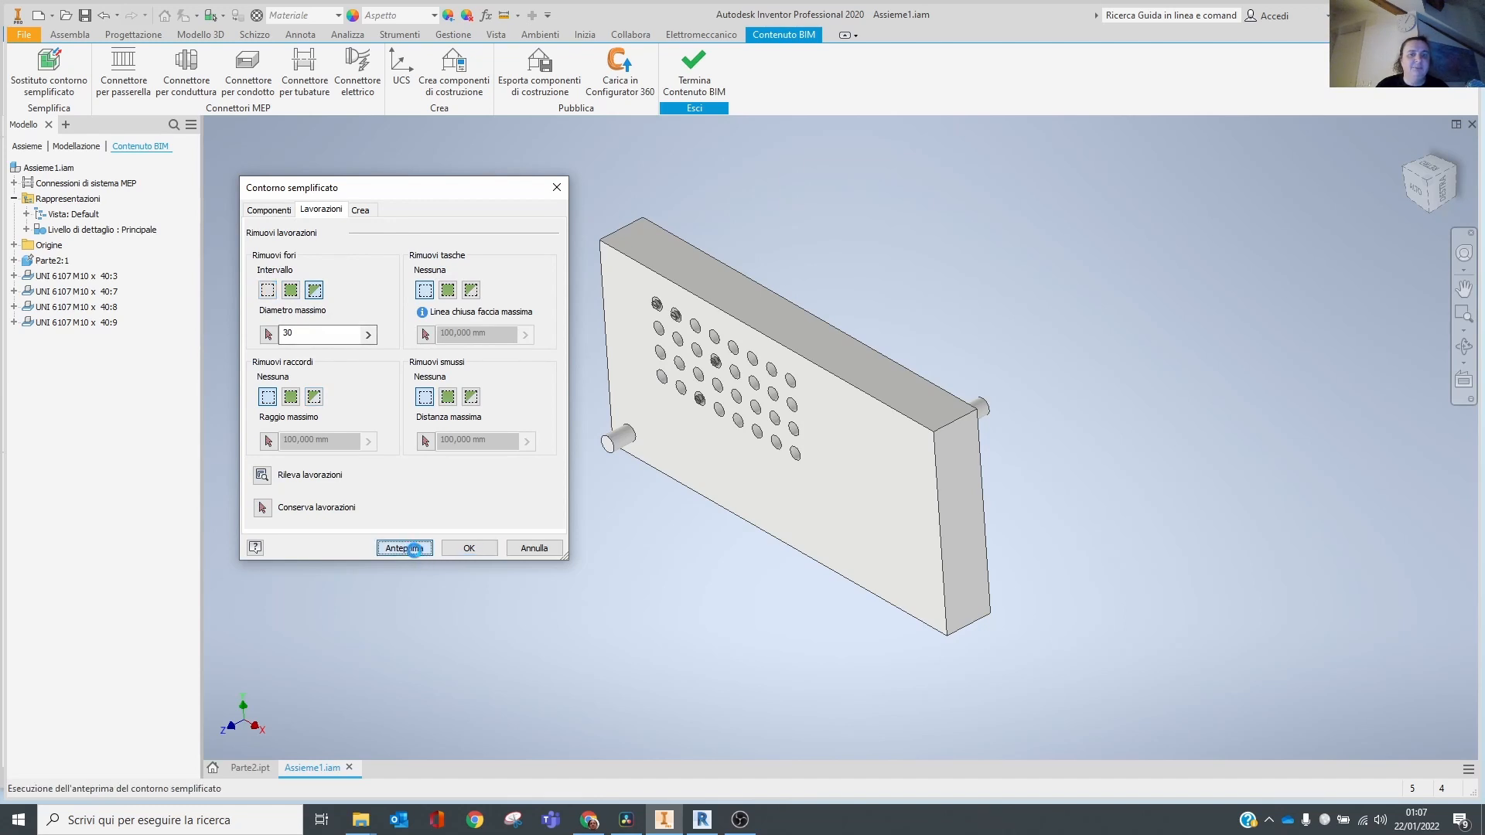
{"action": "left_click", "coordinate": [454, 550]}
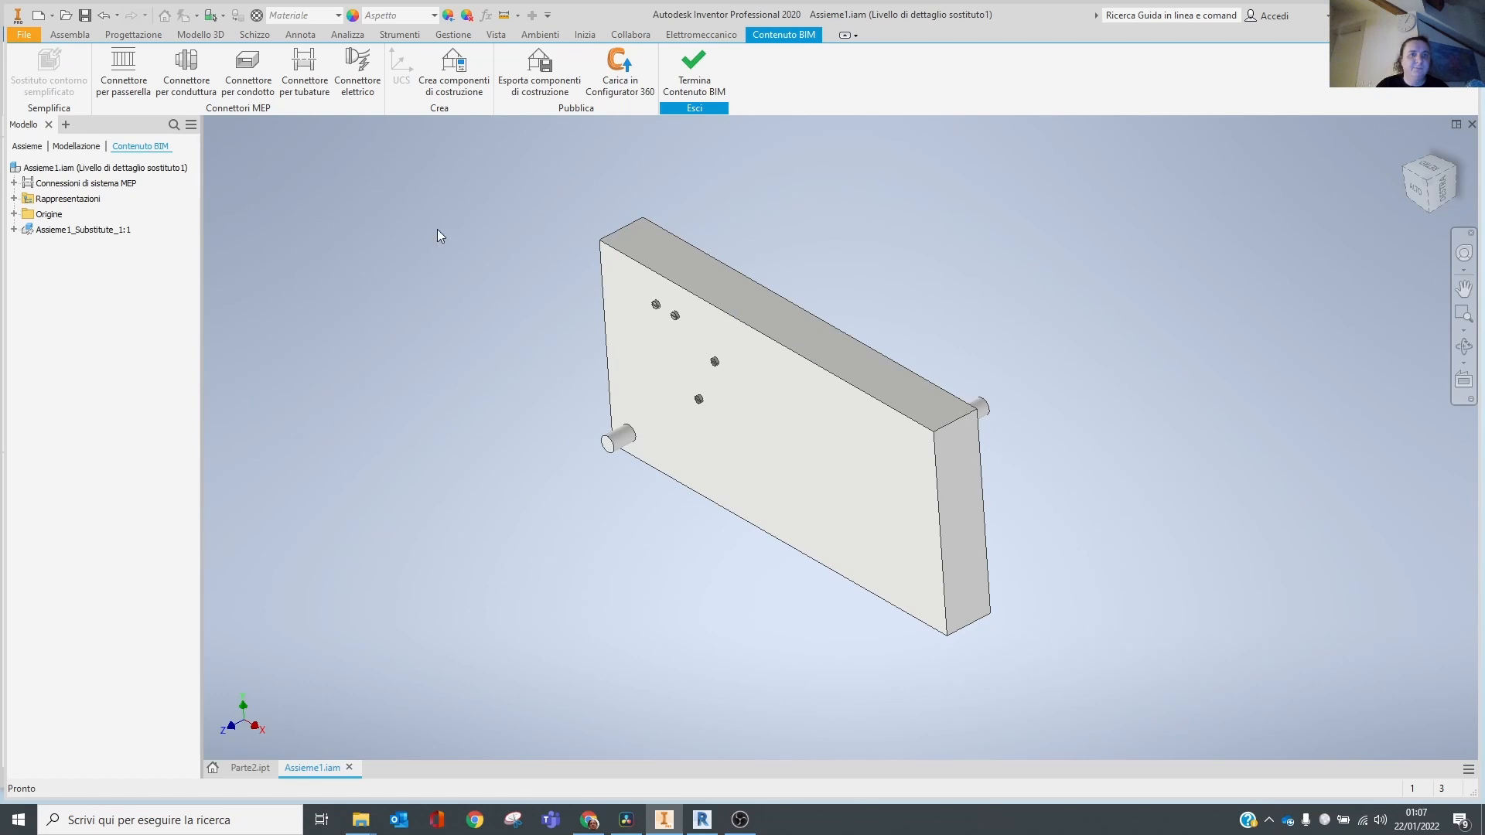
Export the simplified assembly to the "to revit" folder as the Revit family "Assieme1.iam (Livello di dettaglio sostituto1).rfa" and answer the conversion report prompt.
{"action": "left_click", "coordinate": [551, 82]}
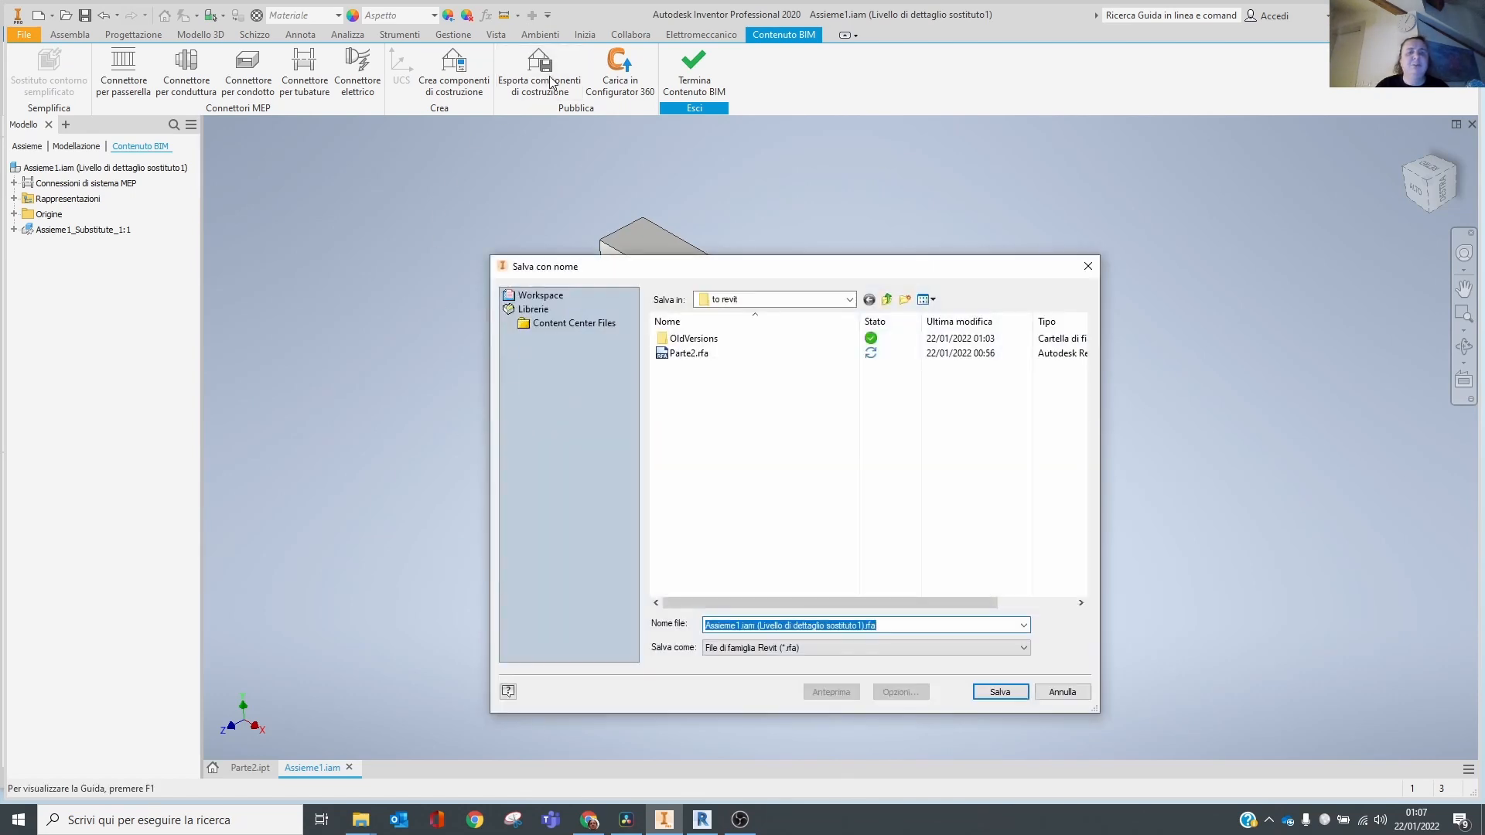
{"action": "left_click", "coordinate": [1000, 691]}
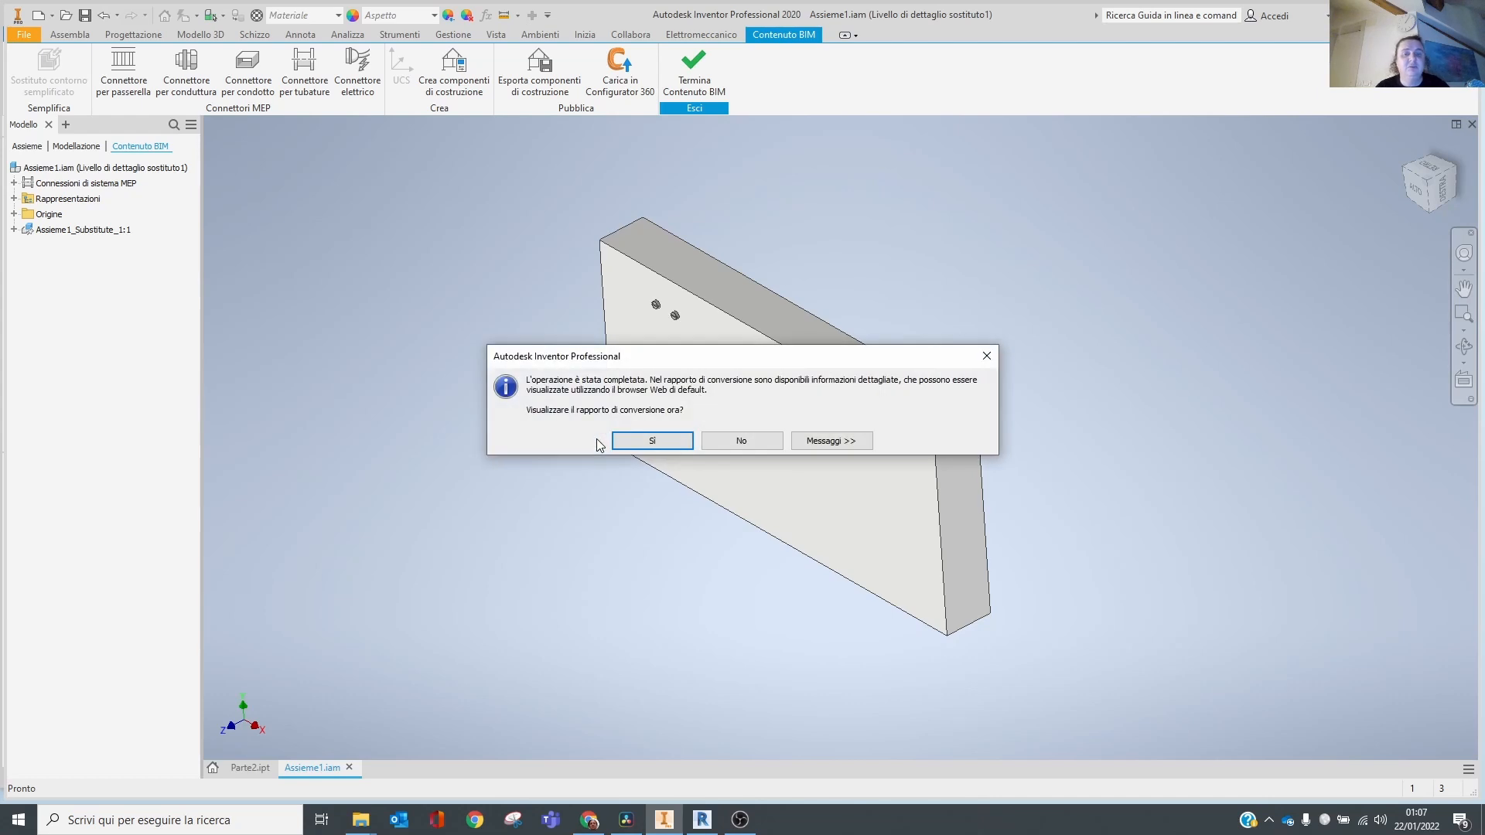
{"action": "left_click", "coordinate": [637, 446]}
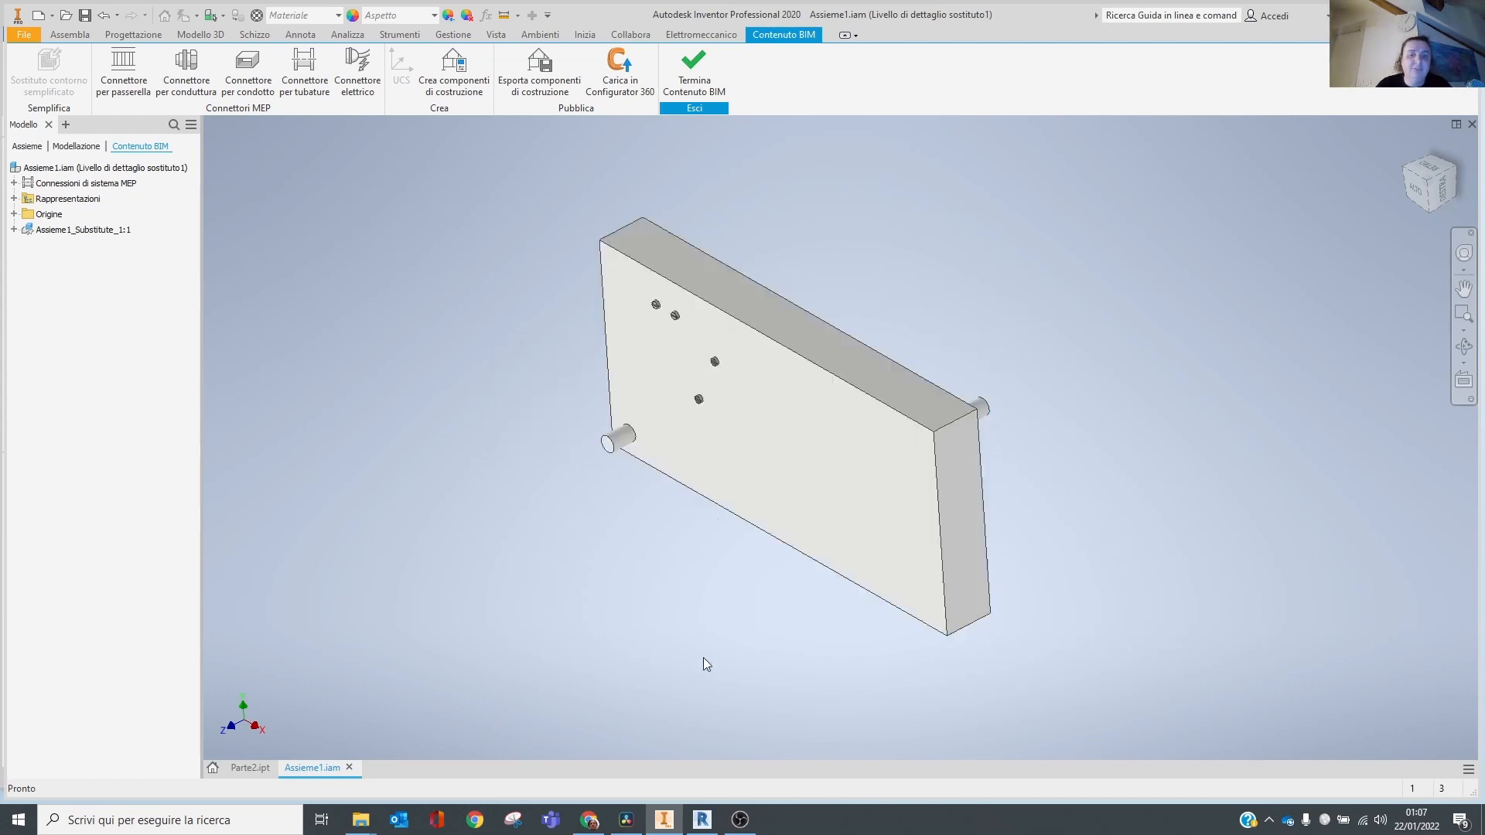
Open the exported Assieme1 Revit family from the "to revit" folder in Revit.
{"action": "mouse_move", "coordinate": [703, 822]}
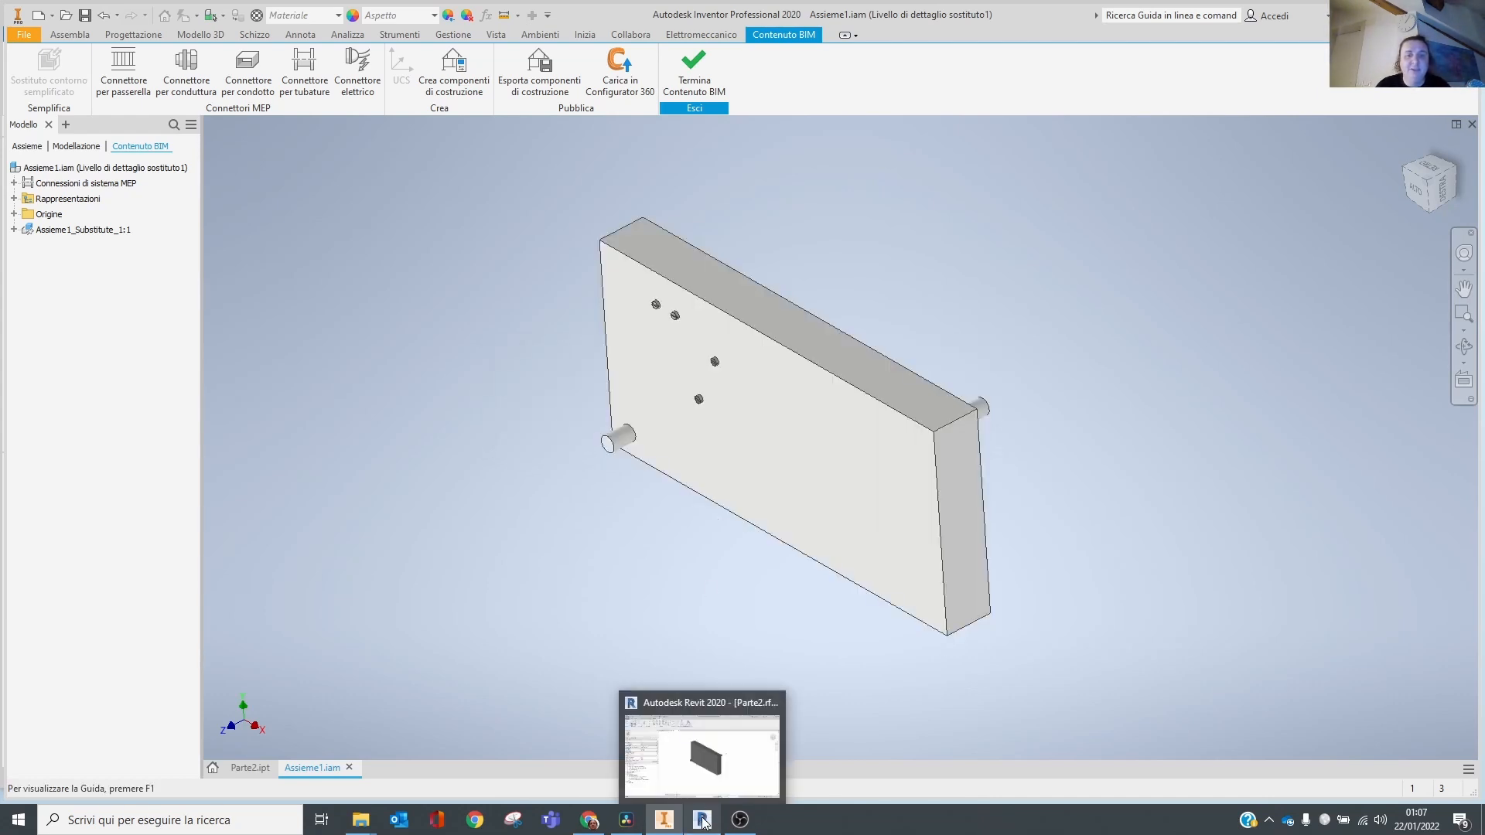
{"action": "left_click", "coordinate": [703, 822]}
{"action": "mouse_move", "coordinate": [356, 820]}
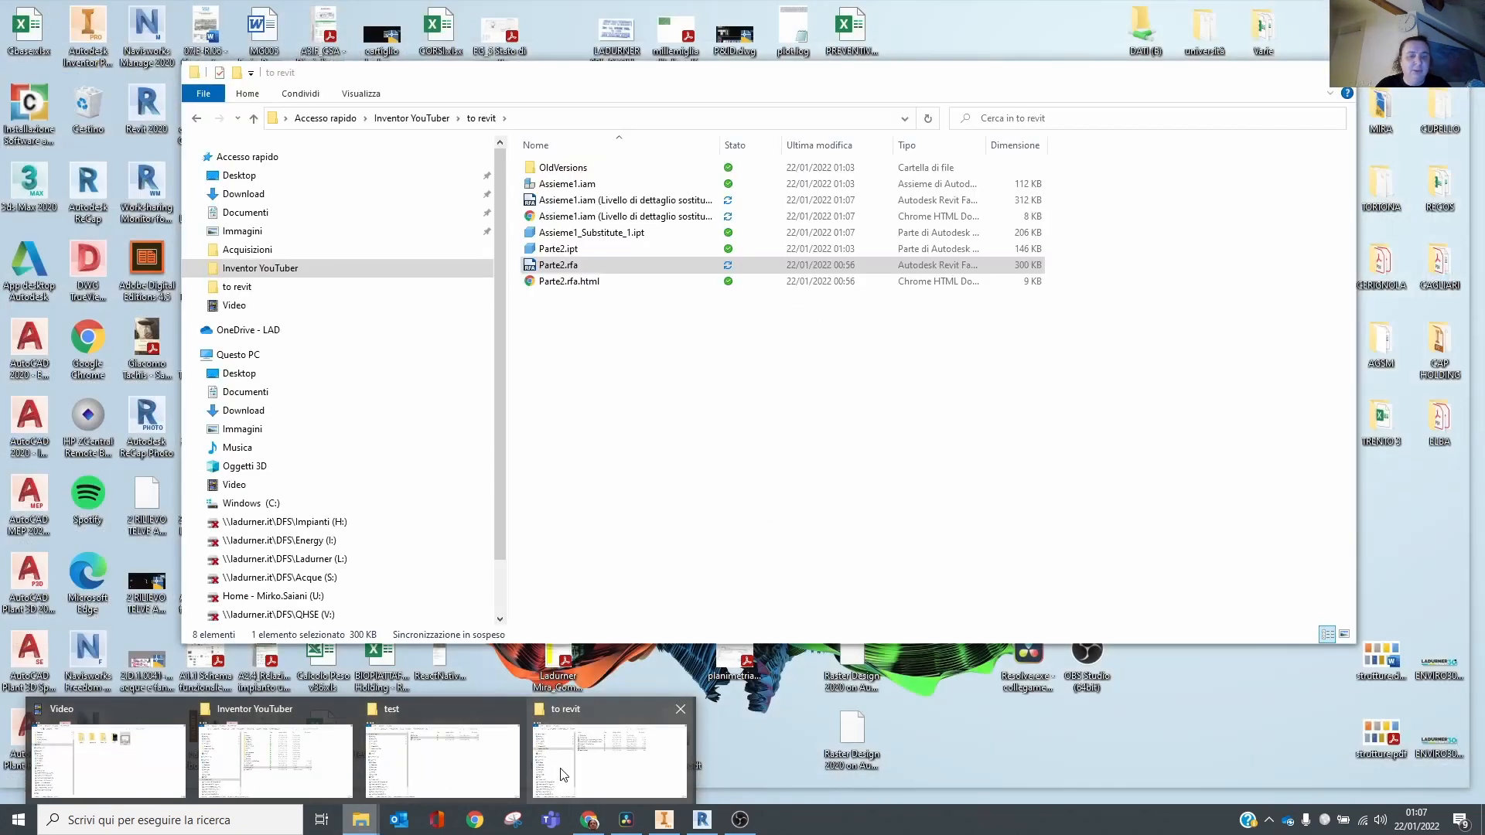
{"action": "left_click", "coordinate": [562, 774]}
{"action": "double_click", "coordinate": [561, 199]}
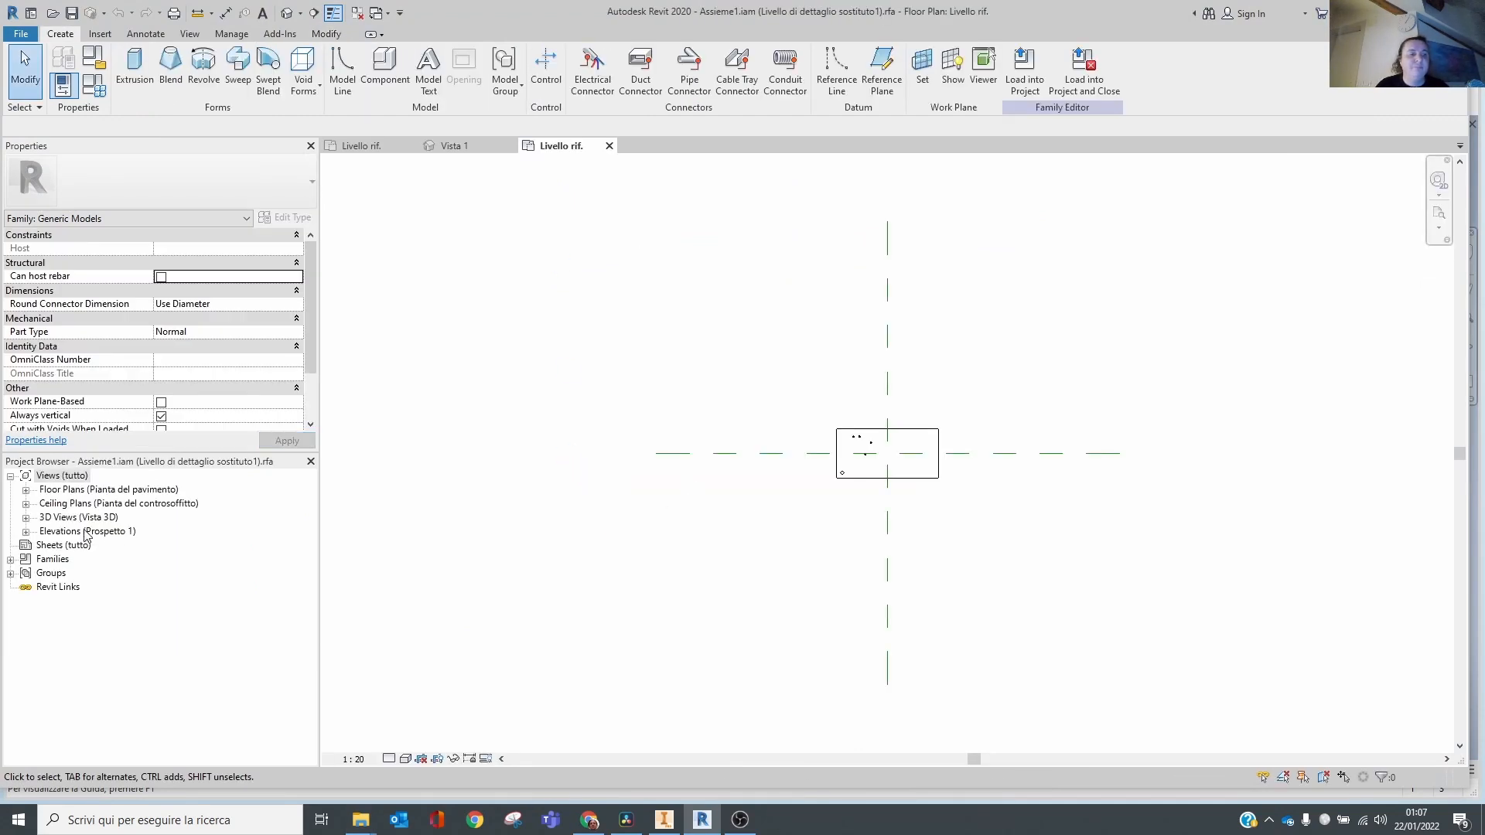
Open the 3D view Vista 1 of the family, examine the block from above, and select the imported geometry.
{"action": "left_click", "coordinate": [31, 516]}
{"action": "left_click", "coordinate": [27, 519]}
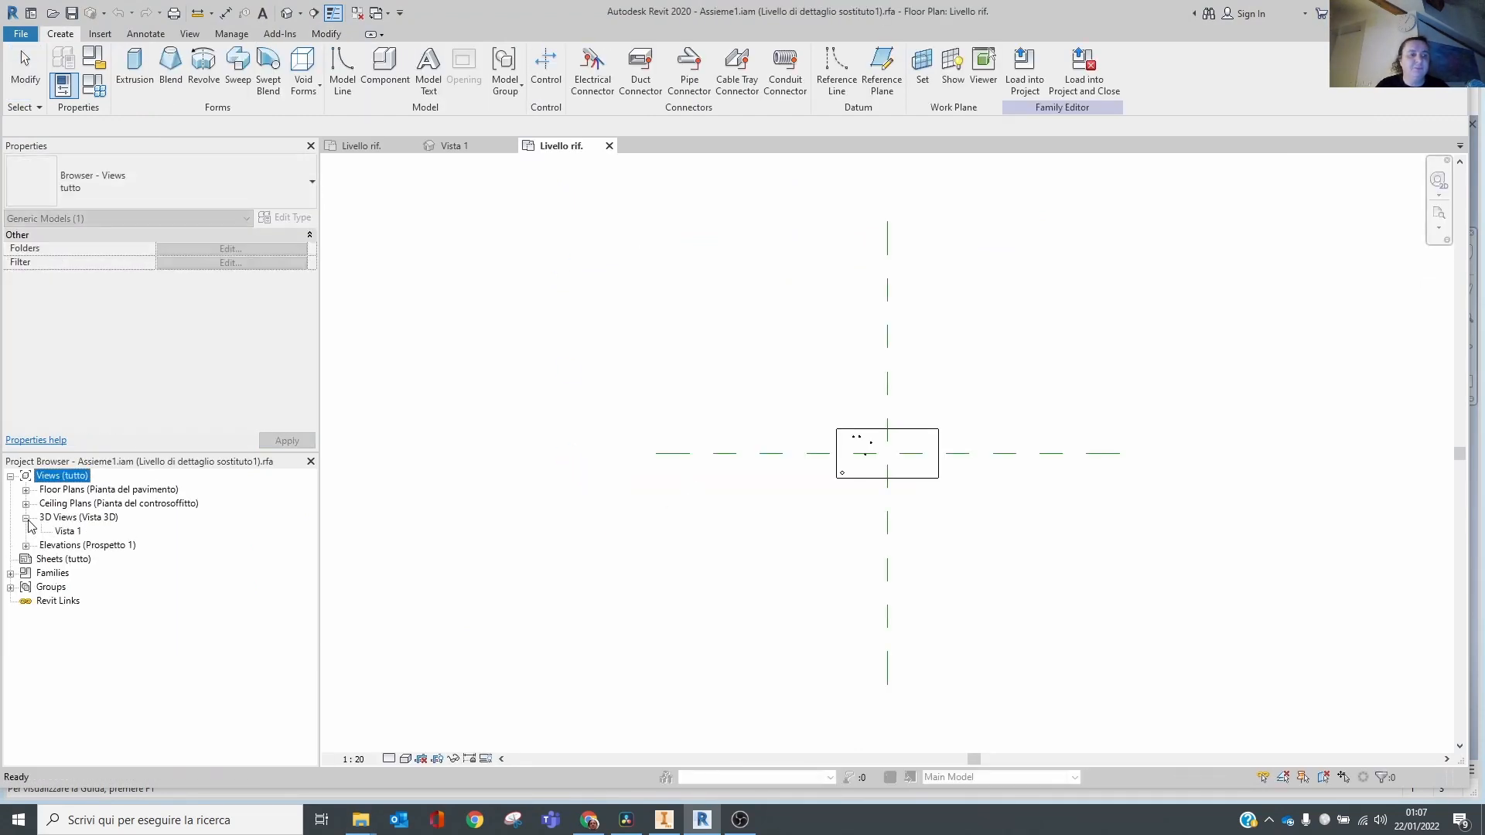
{"action": "double_click", "coordinate": [66, 531]}
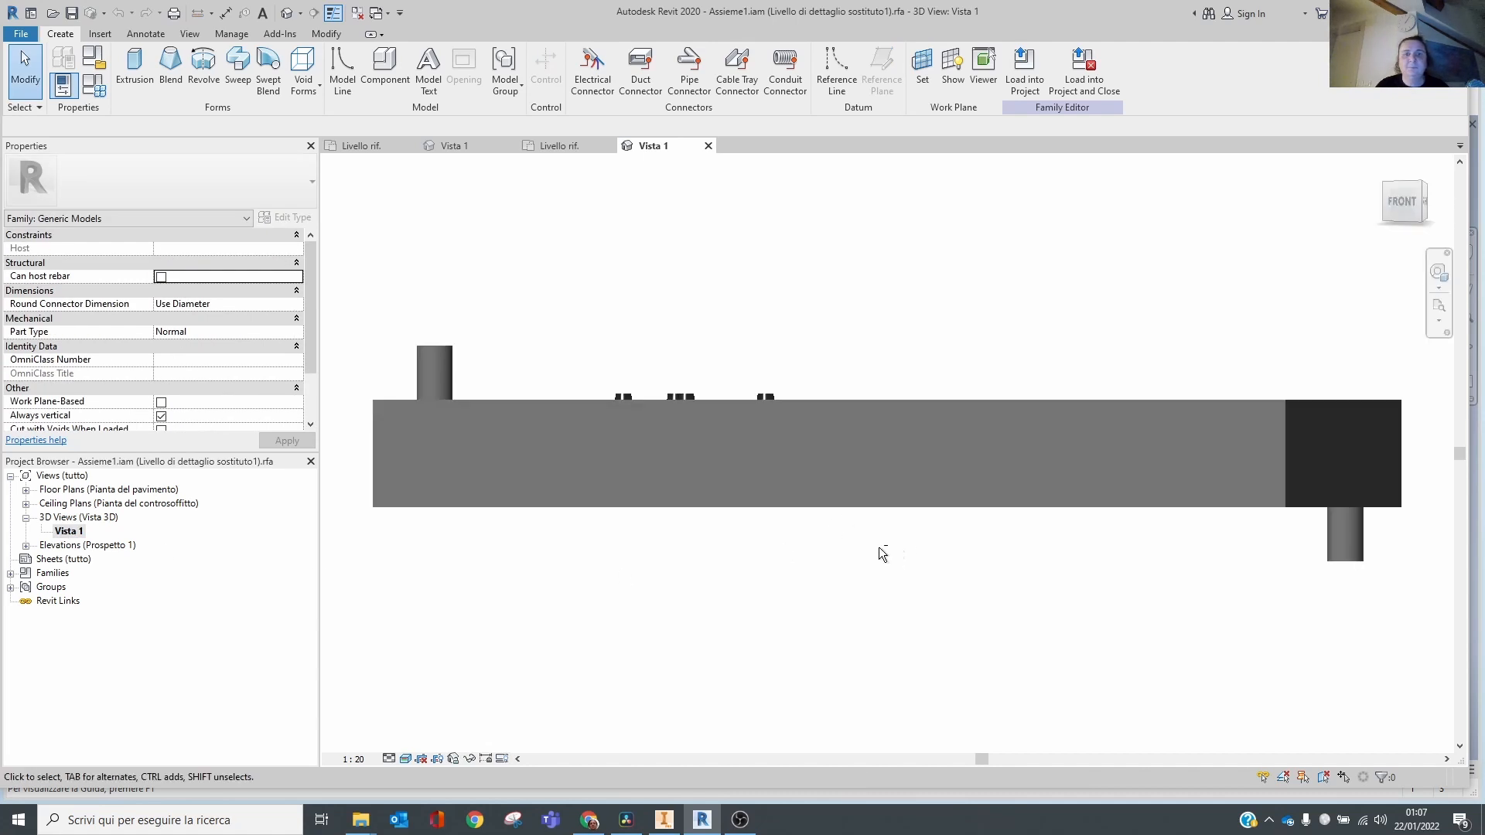
{"action": "middle_click_drag", "start_coordinate": [880, 549], "coordinate": [1307, 394], "text": "shift"}
{"action": "middle_click_drag", "start_coordinate": [786, 457], "coordinate": [851, 444], "text": "shift"}
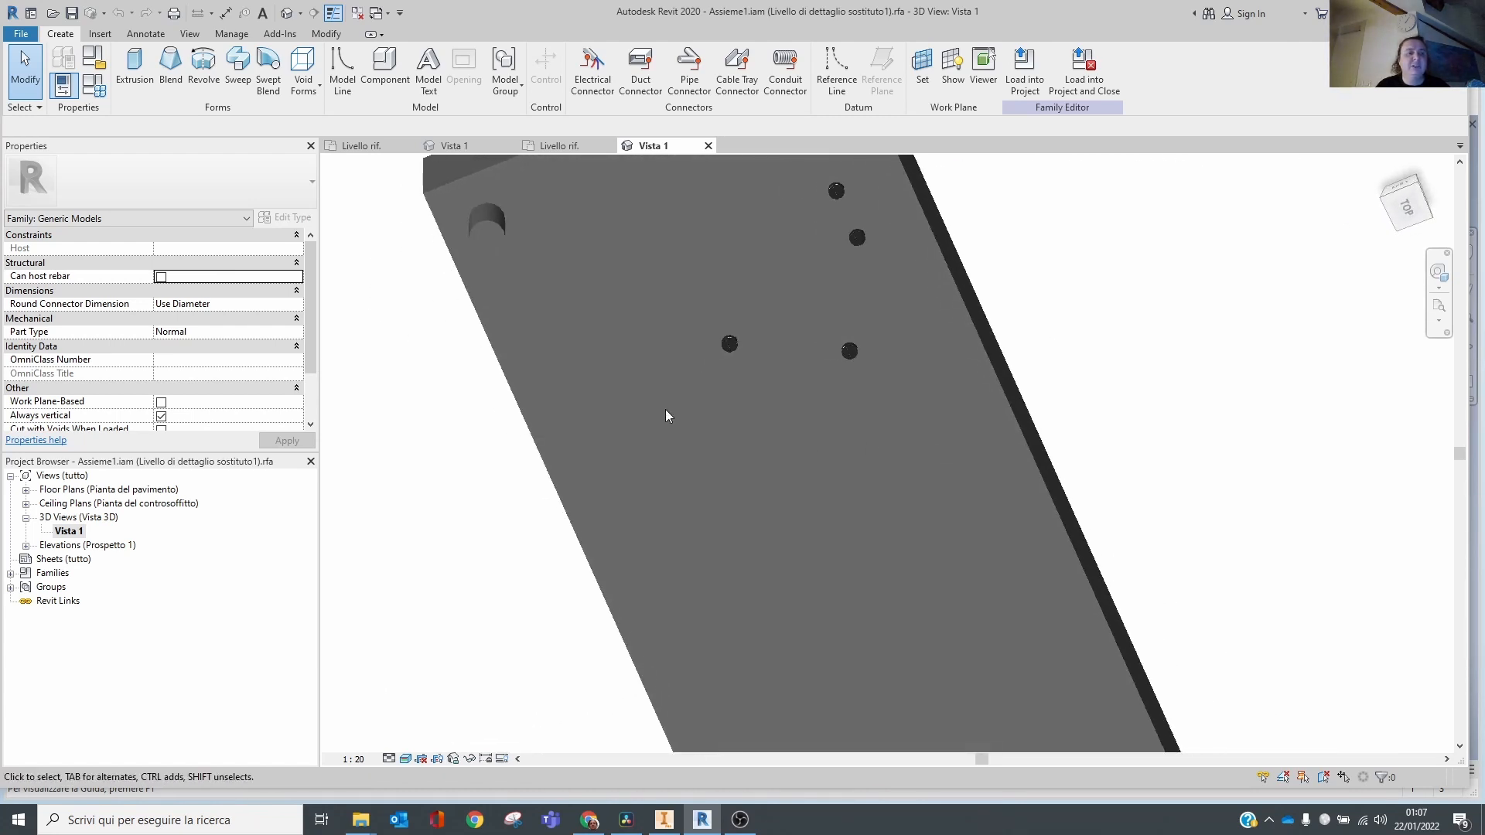
{"action": "left_click", "coordinate": [490, 230]}
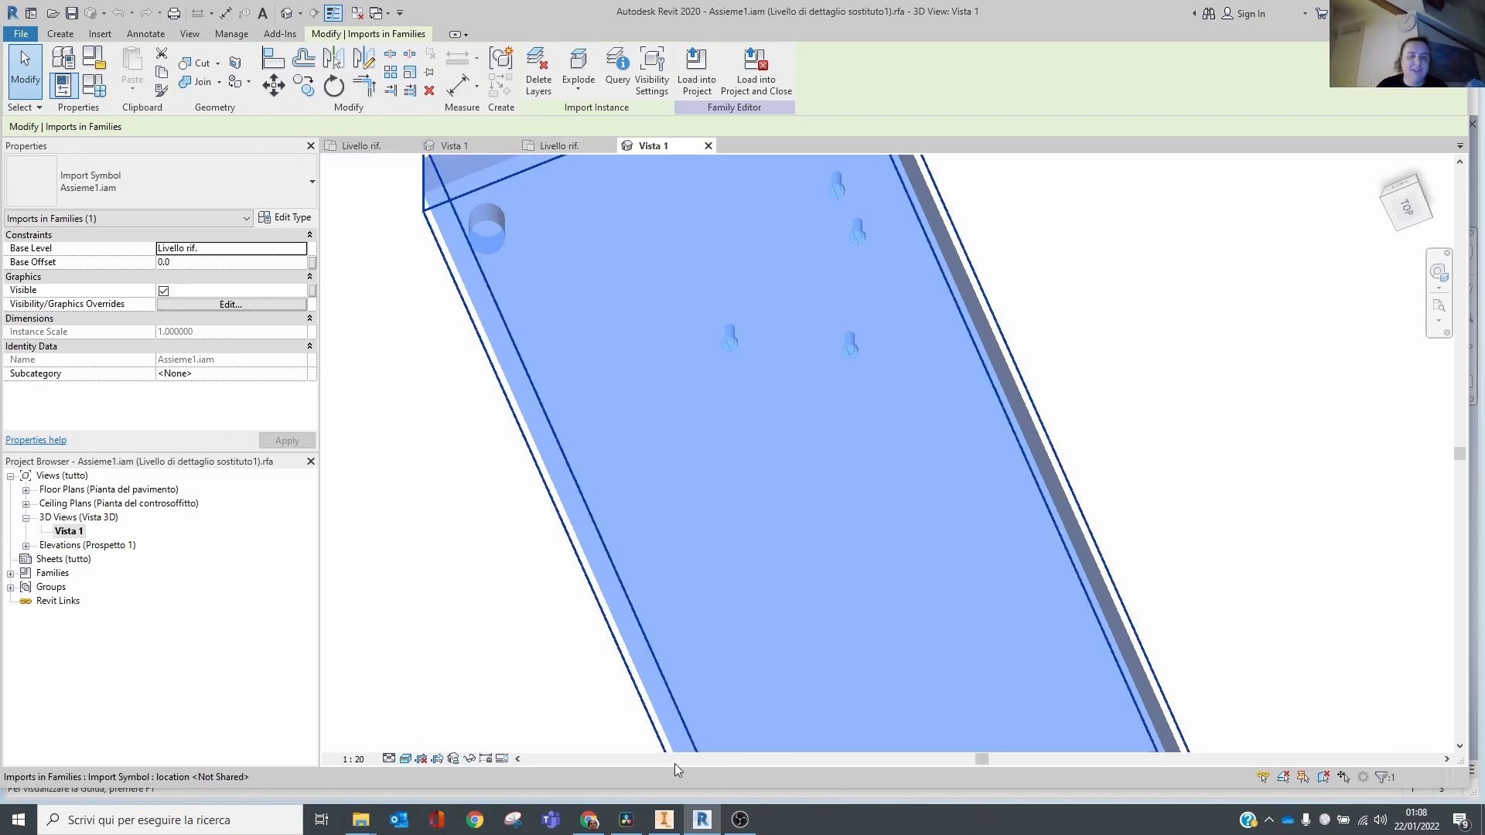
Switch to Inventor to view the source assembly, return to the Revit family, and clear the selection.
{"action": "left_click", "coordinate": [664, 819]}
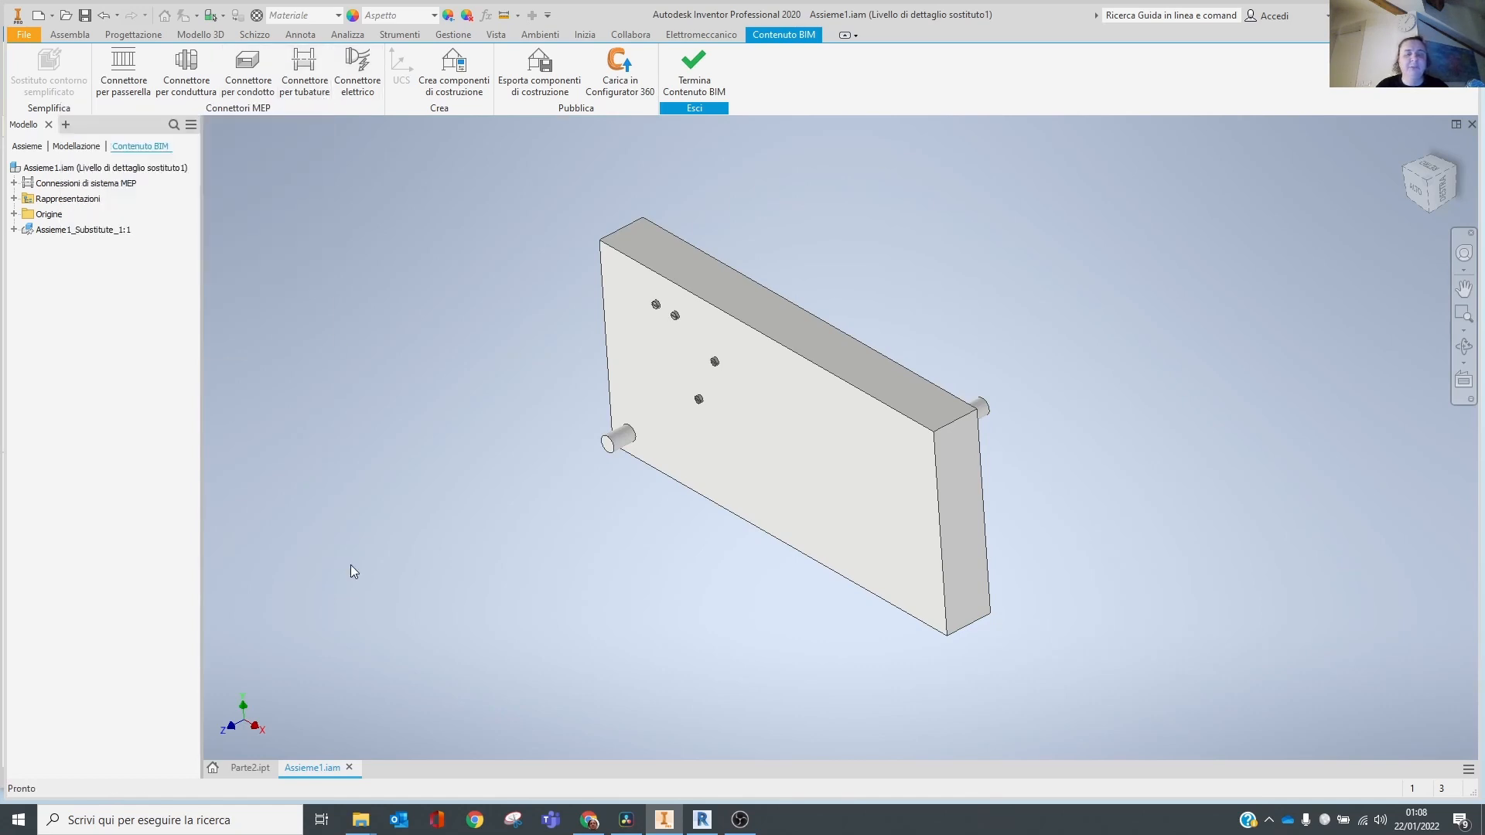
{"action": "left_click", "coordinate": [706, 829]}
{"action": "left_click", "coordinate": [368, 318]}
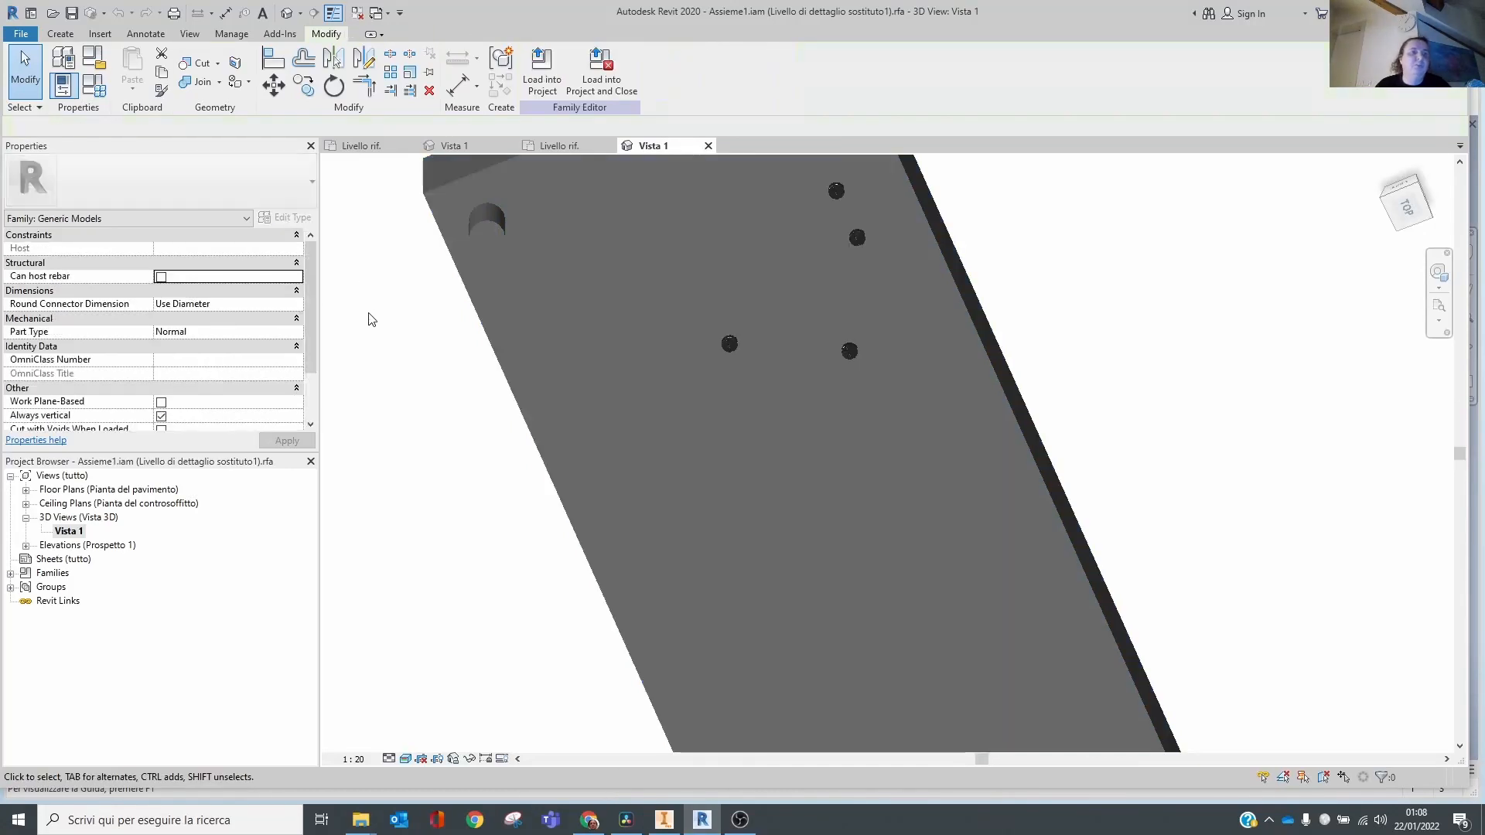
Start a face-placed Hydronic Supply pipe connector and find a suitable face on the block's cylindrical stubs.
{"action": "left_click", "coordinate": [60, 33]}
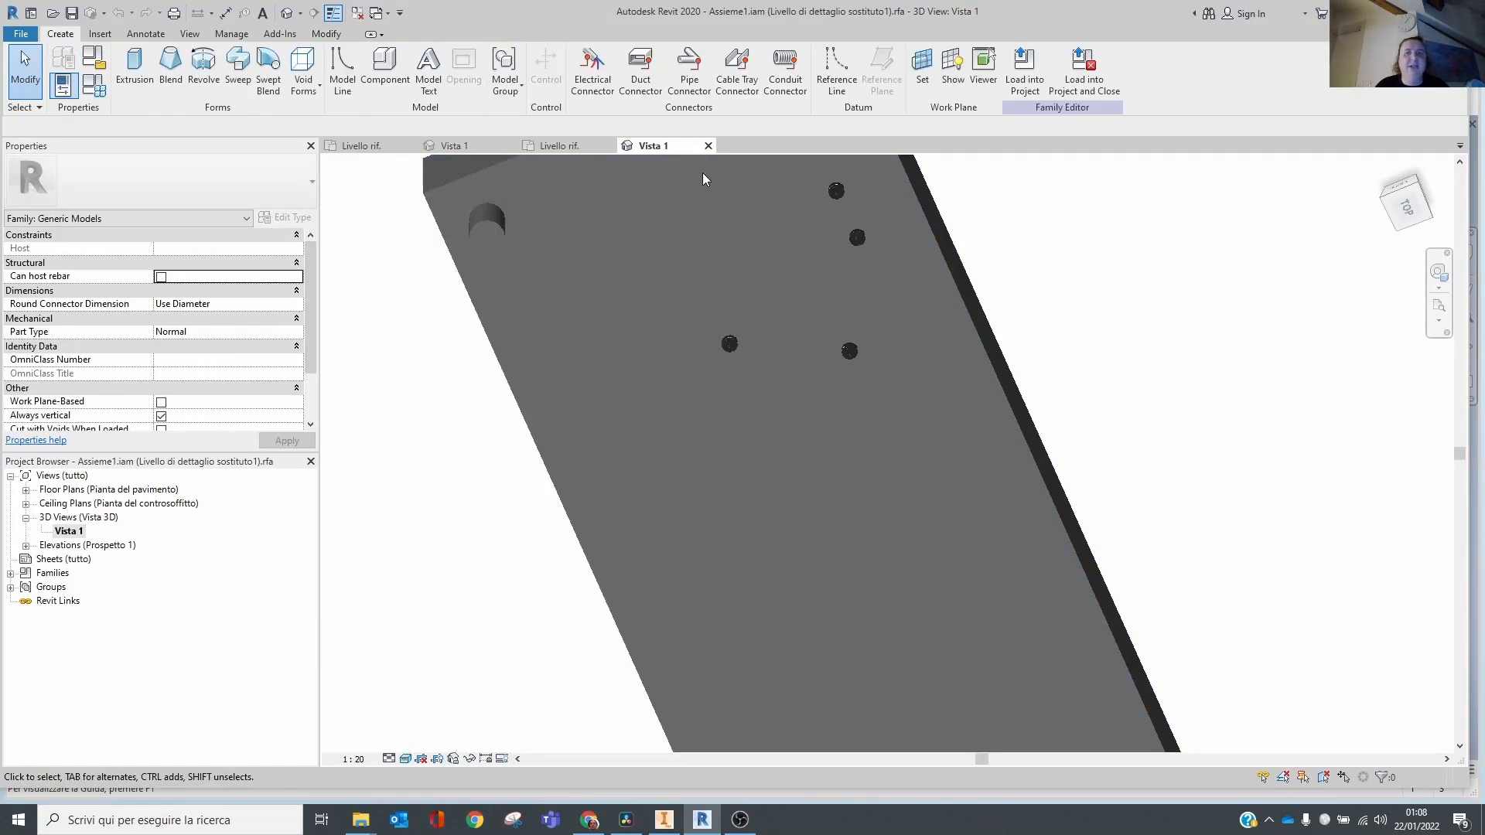
{"action": "left_click", "coordinate": [689, 70]}
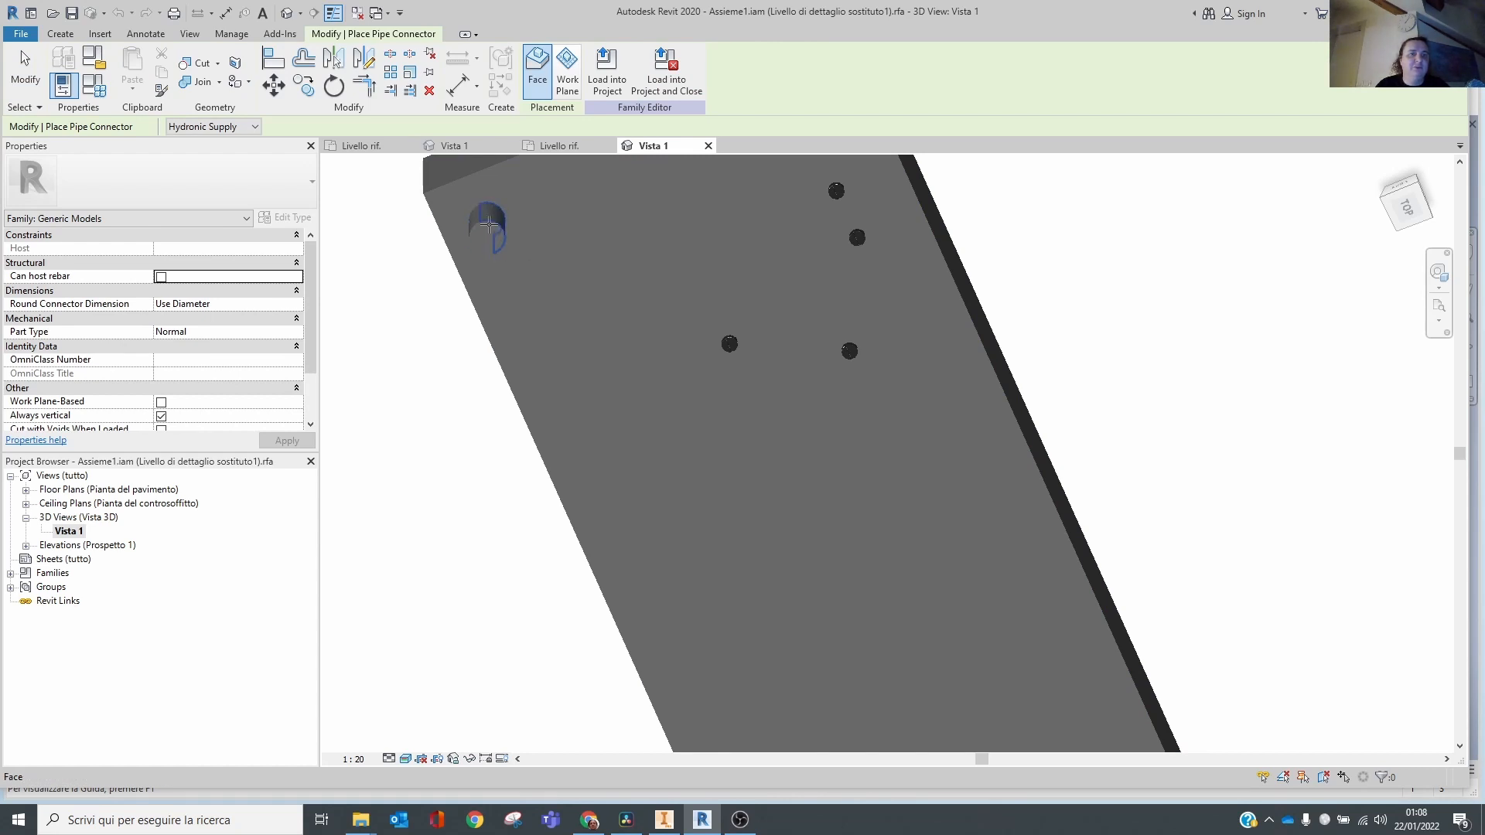
{"action": "middle_click_drag", "start_coordinate": [596, 315], "coordinate": [745, 373], "text": "shift"}
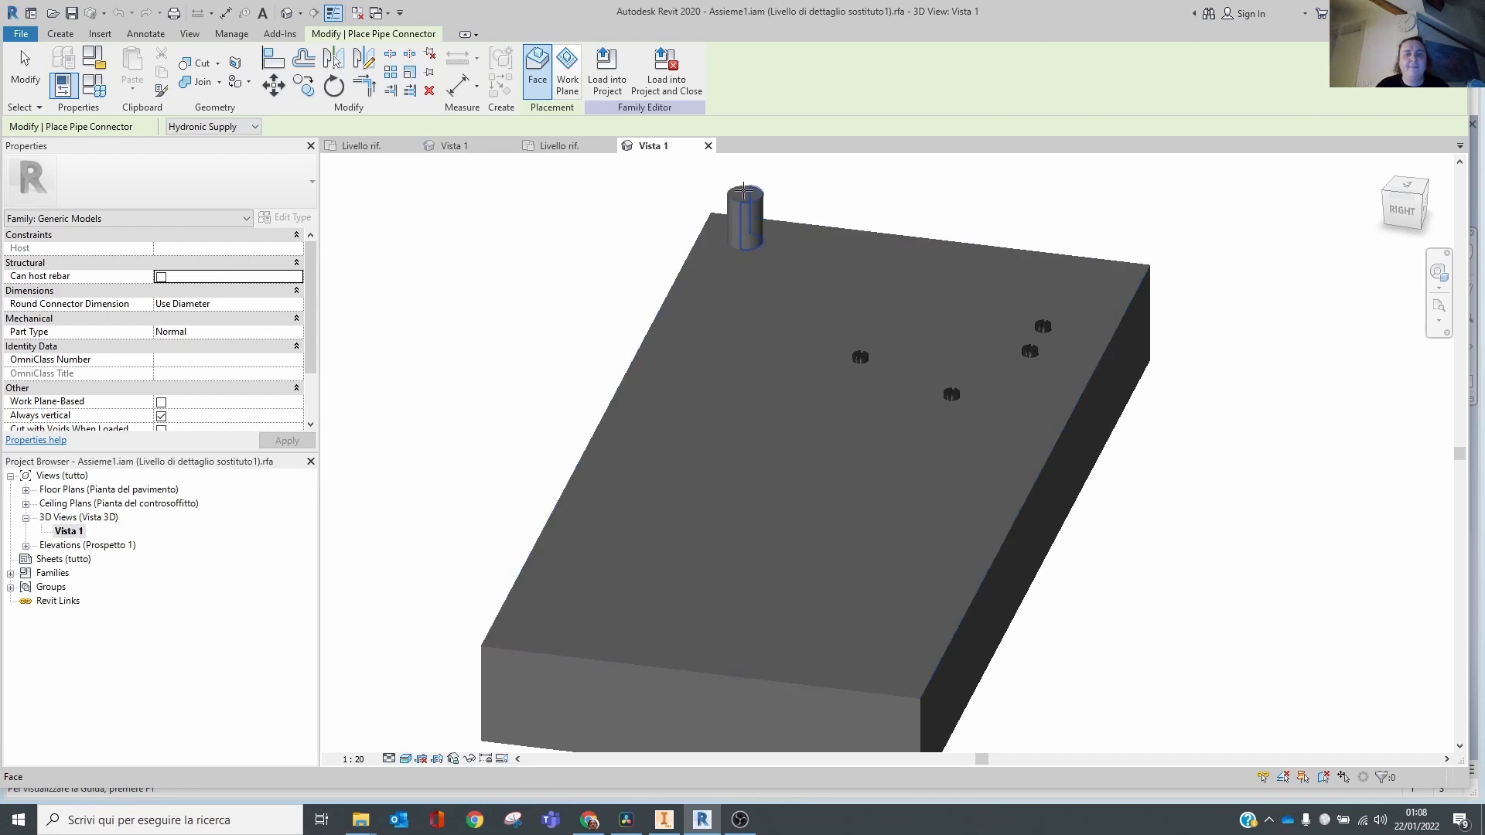
{"action": "middle_click_drag", "start_coordinate": [752, 201], "coordinate": [752, 325]}
{"action": "scroll", "coordinate": [752, 325], "scroll_direction": "up", "scroll_amount": 5}
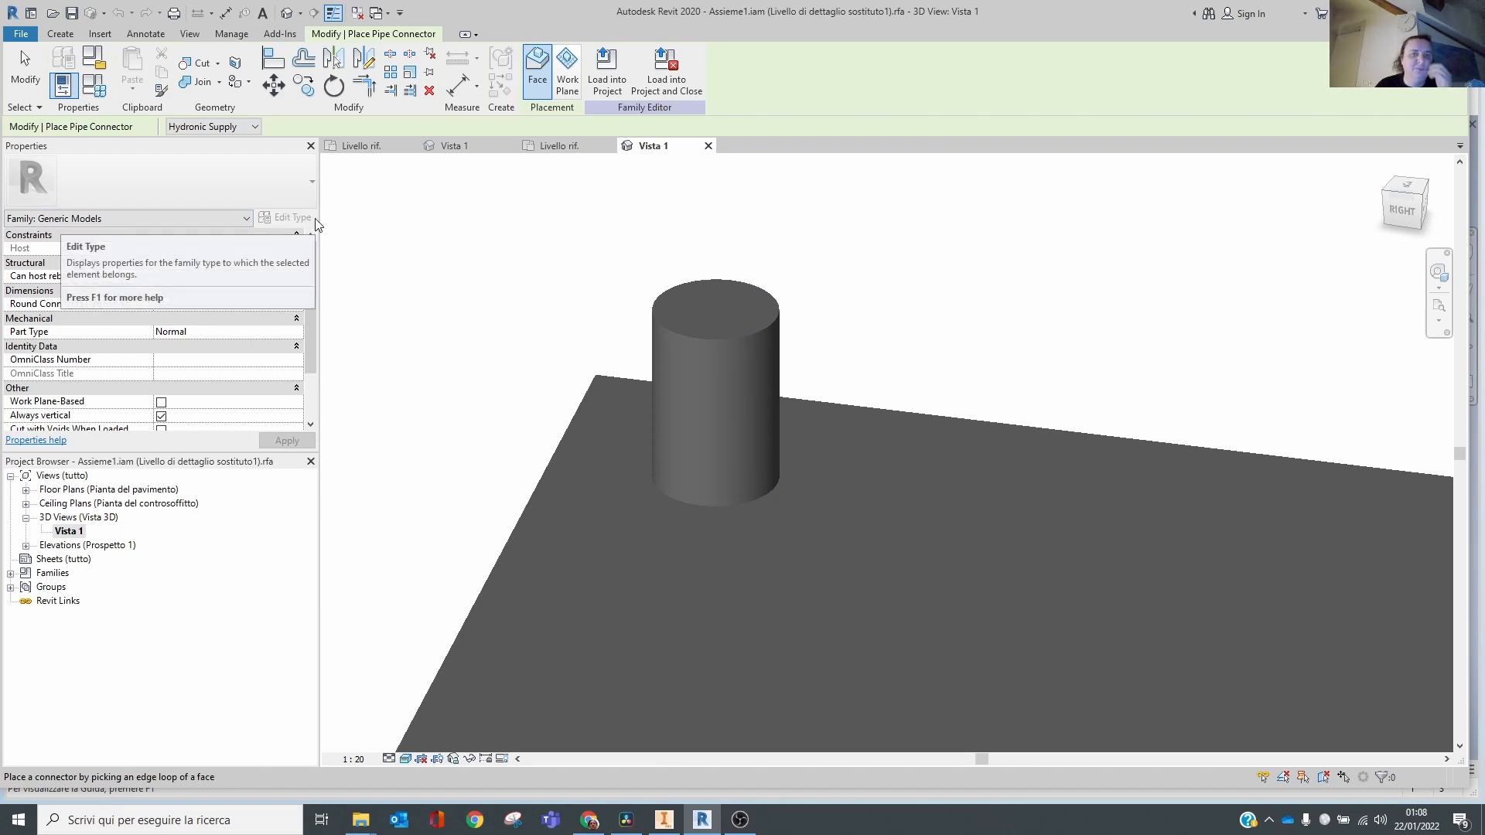
{"action": "left_click", "coordinate": [58, 35]}
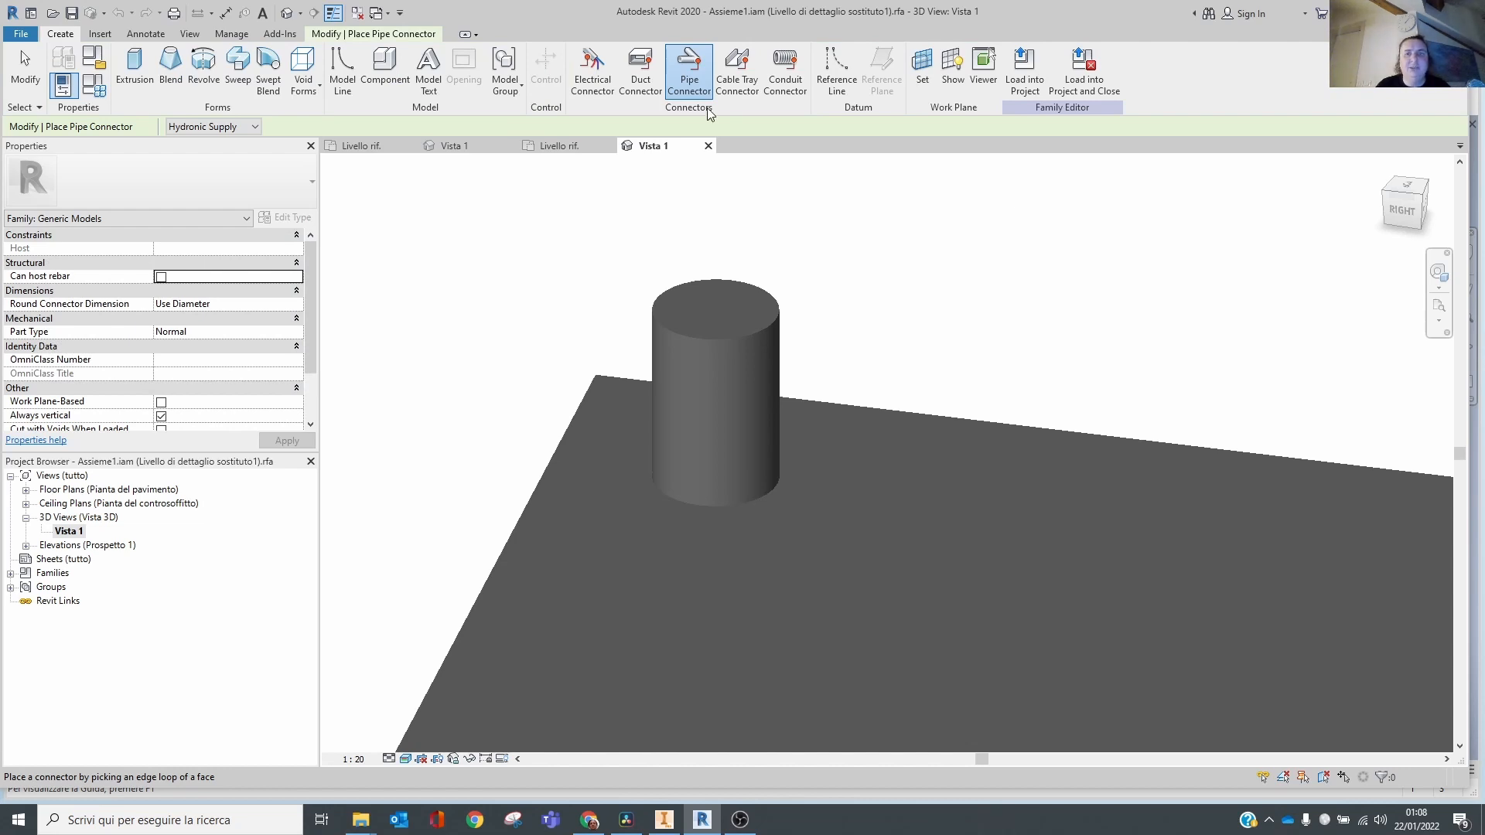
{"action": "middle_click_drag", "start_coordinate": [975, 364], "coordinate": [957, 464], "text": "shift"}
{"action": "scroll", "coordinate": [957, 466], "scroll_direction": "down", "scroll_amount": 5}
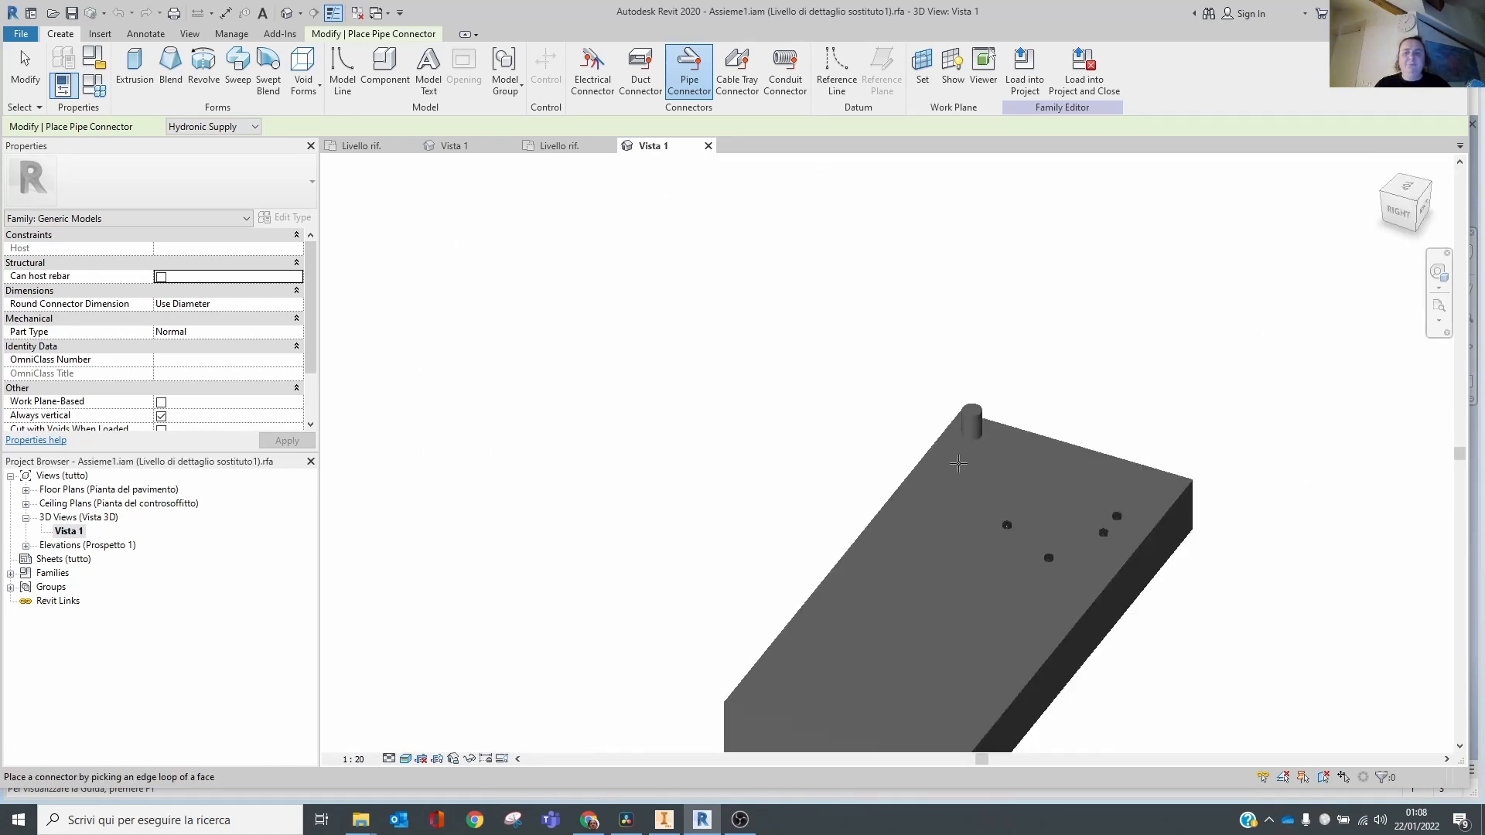
{"action": "left_click", "coordinate": [1411, 189]}
{"action": "left_click", "coordinate": [1435, 178]}
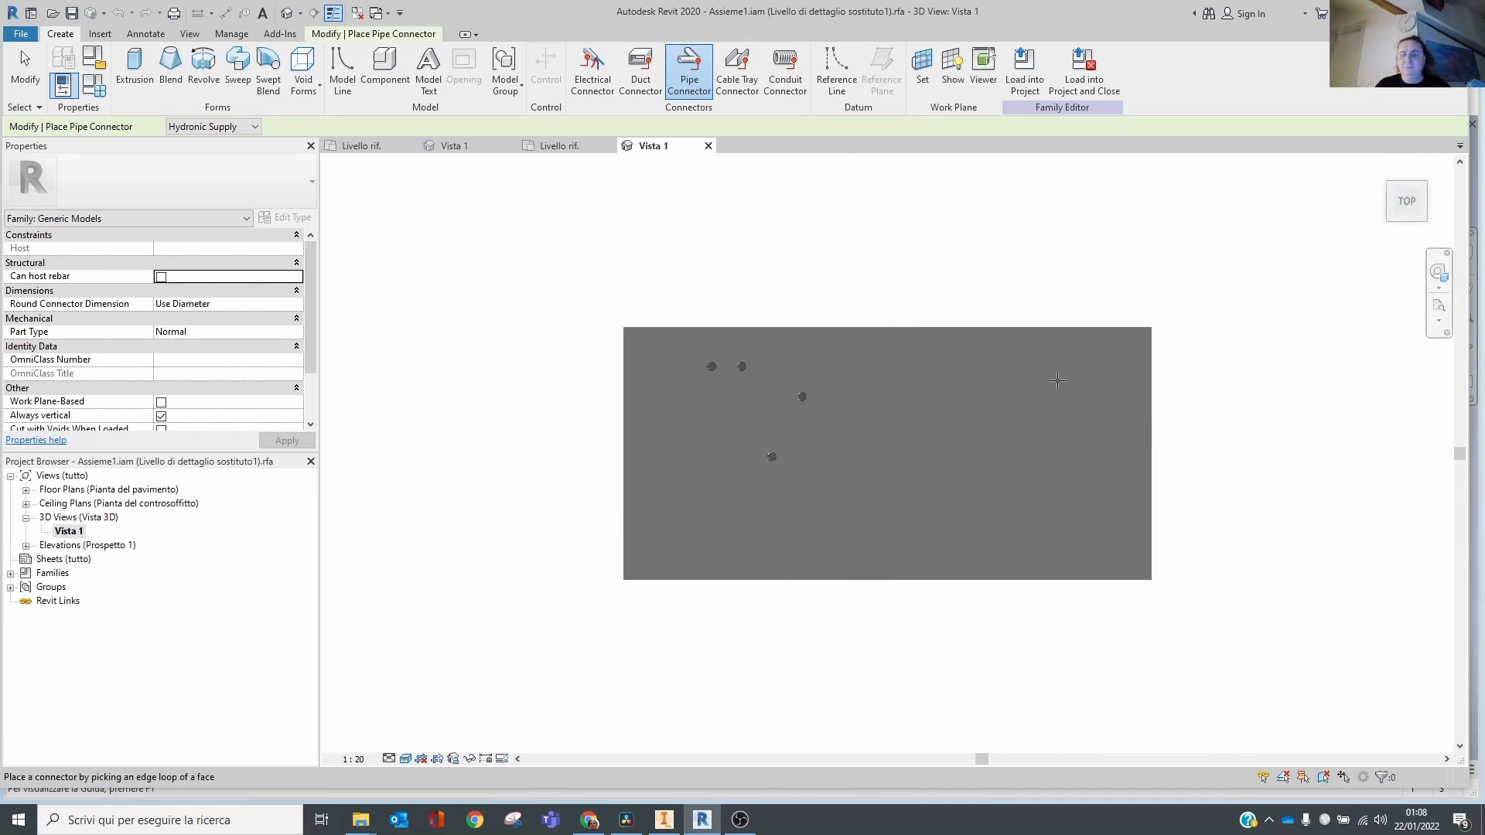
{"action": "scroll", "coordinate": [1058, 381], "scroll_direction": "up", "scroll_amount": 3}
{"action": "middle_click_drag", "start_coordinate": [1058, 380], "coordinate": [601, 424], "text": "shift"}
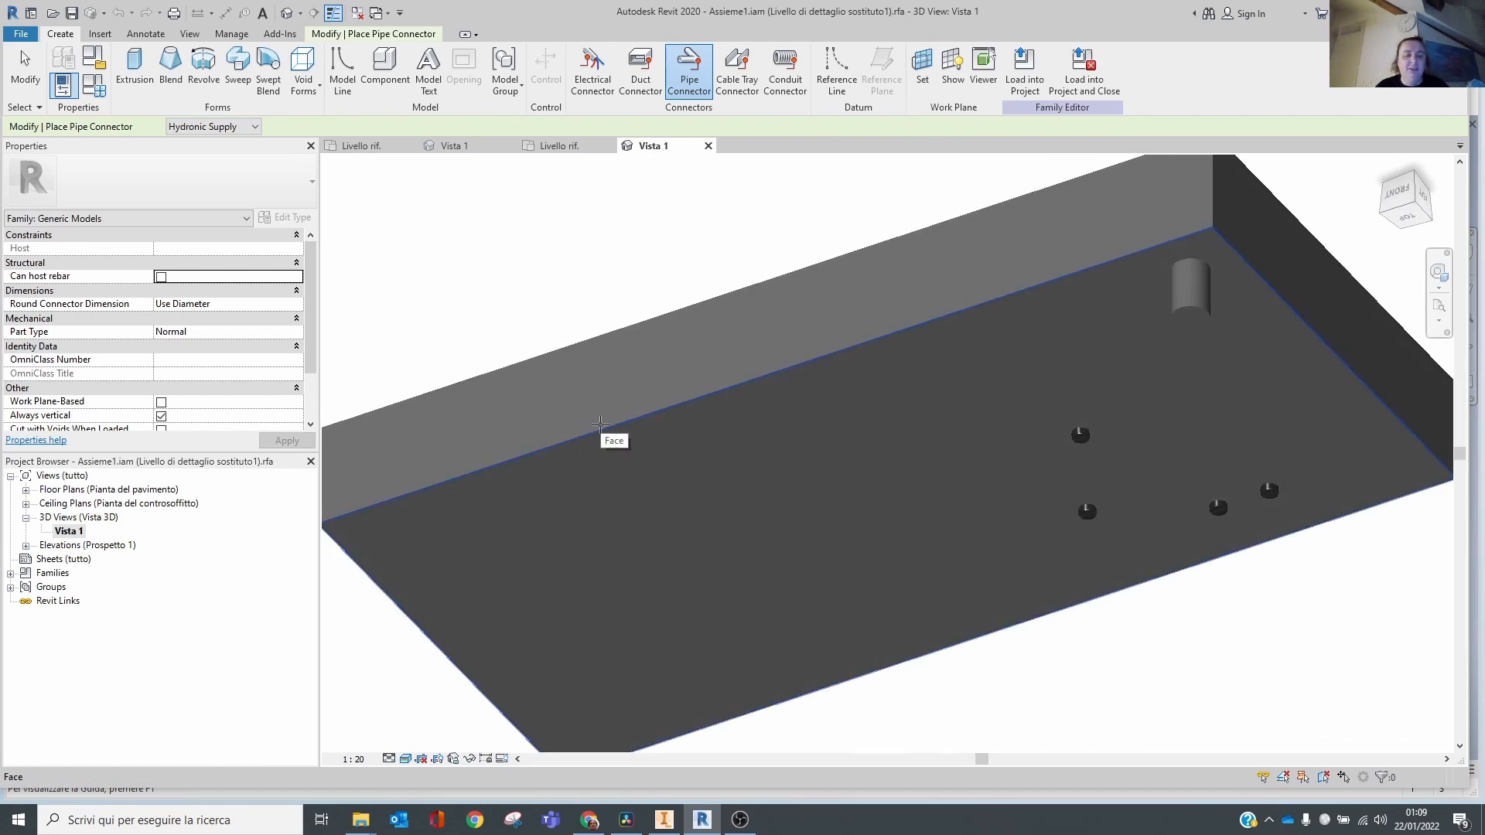